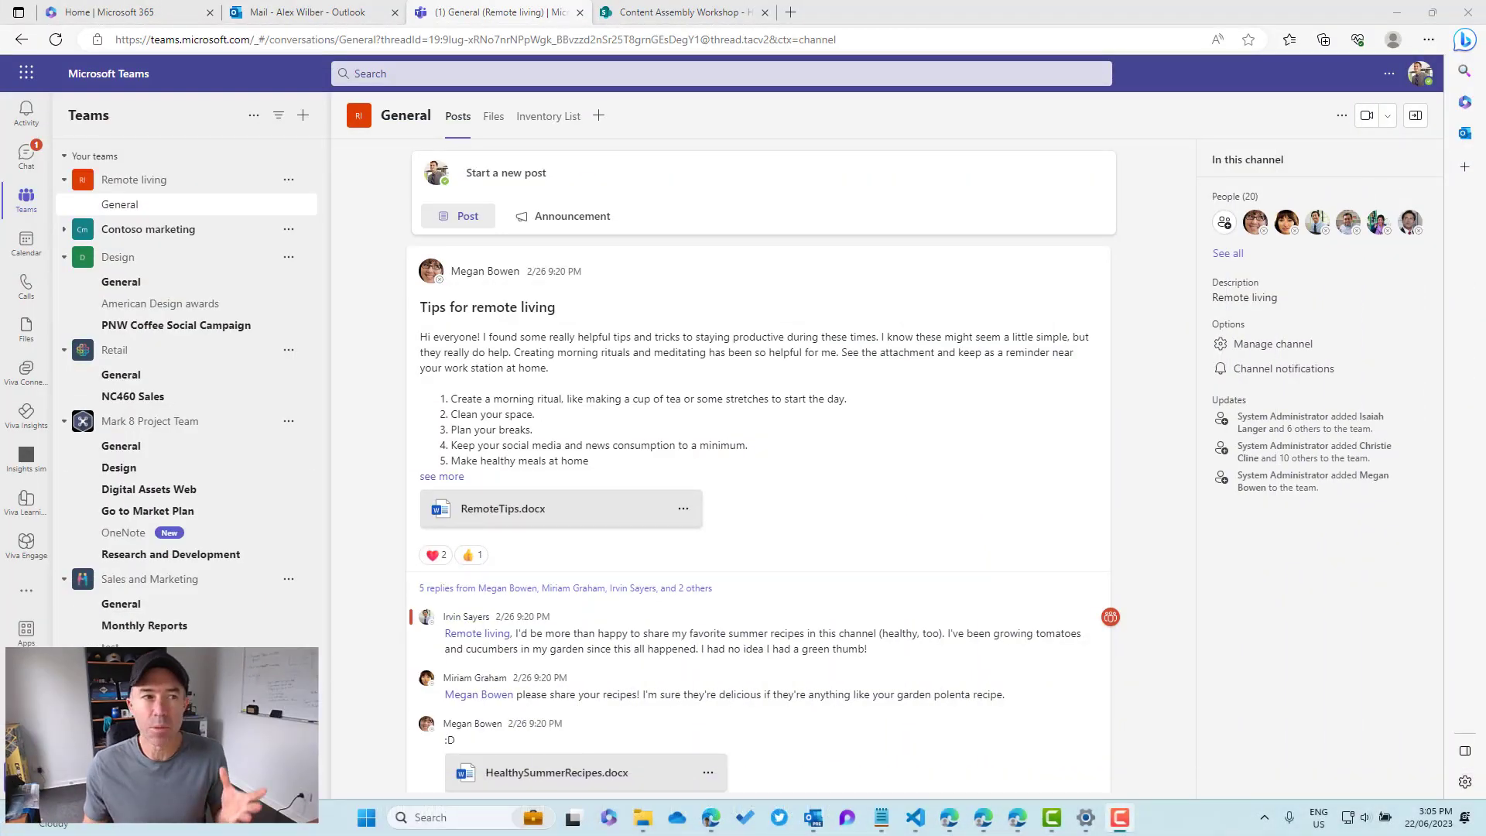
# Step: Open the Content Assembly Workshop site and look through its Master Templates and Device Agreements libraries
pyautogui.click(658, 12)
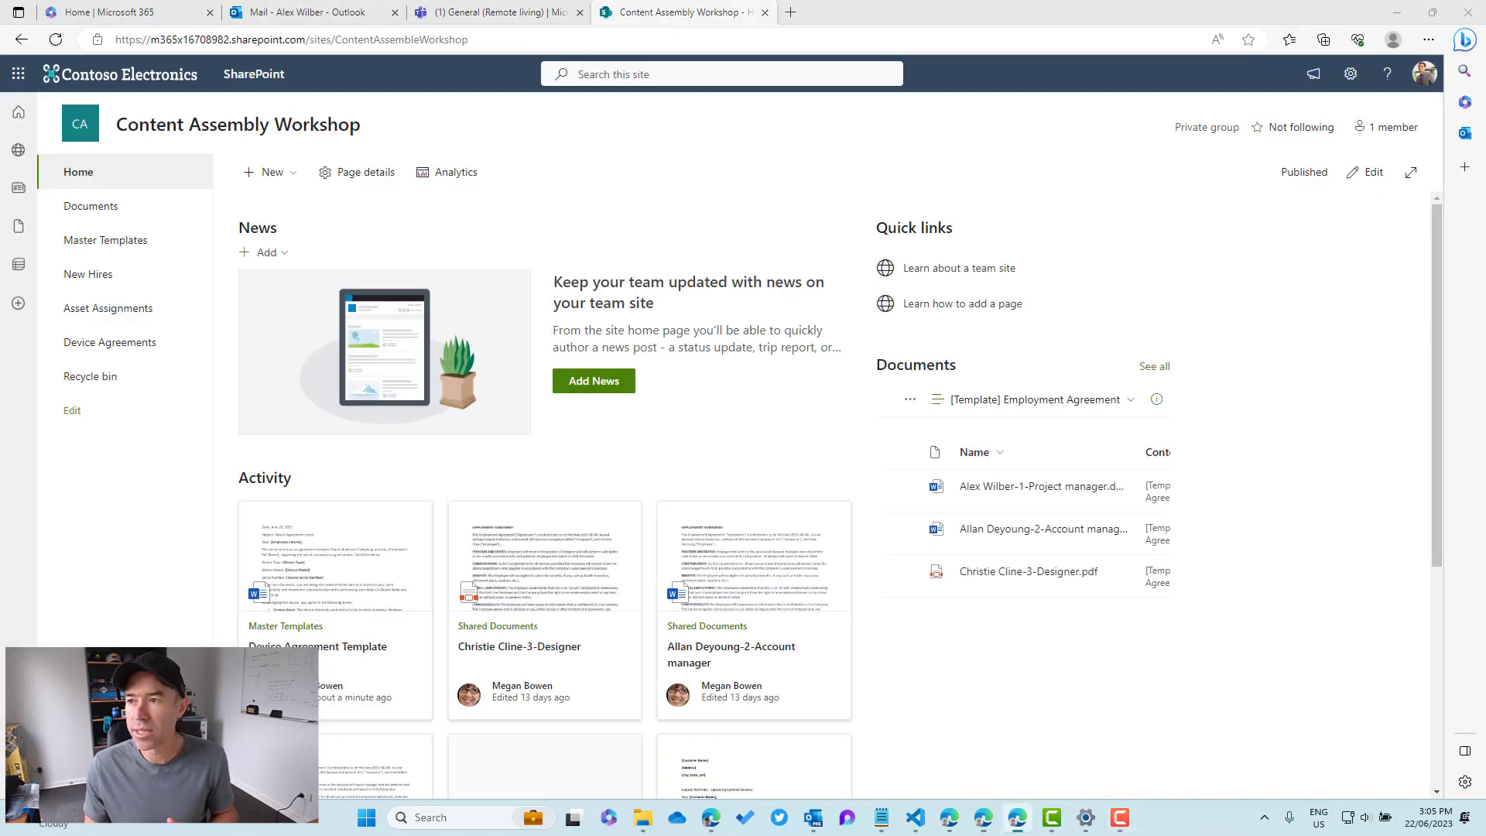
pyautogui.moveTo(1485, 255); pyautogui.dragTo(1145, 178)
pyautogui.doubleClick(1143, 178)
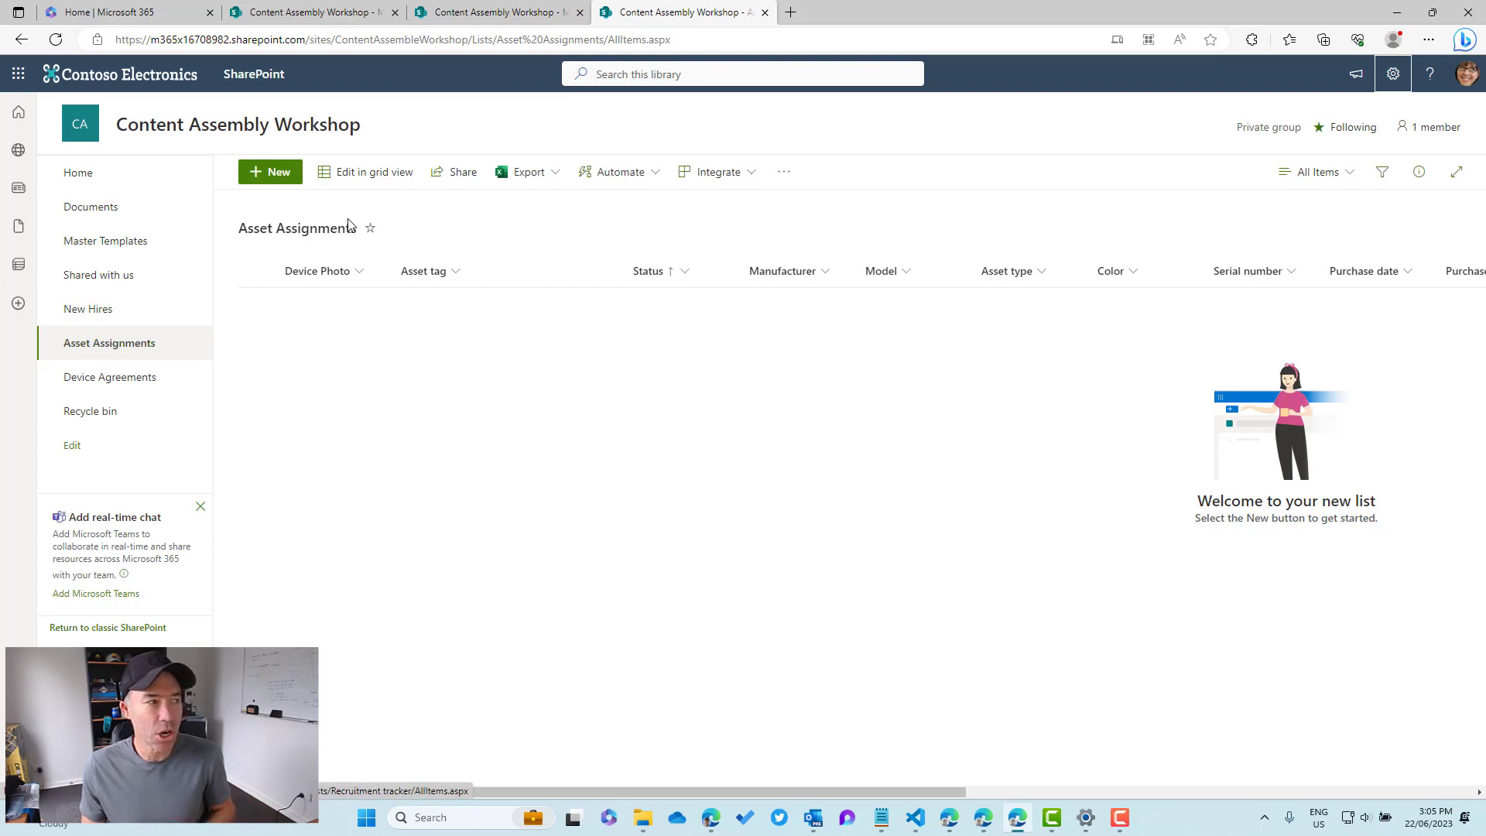
pyautogui.click(117, 246)
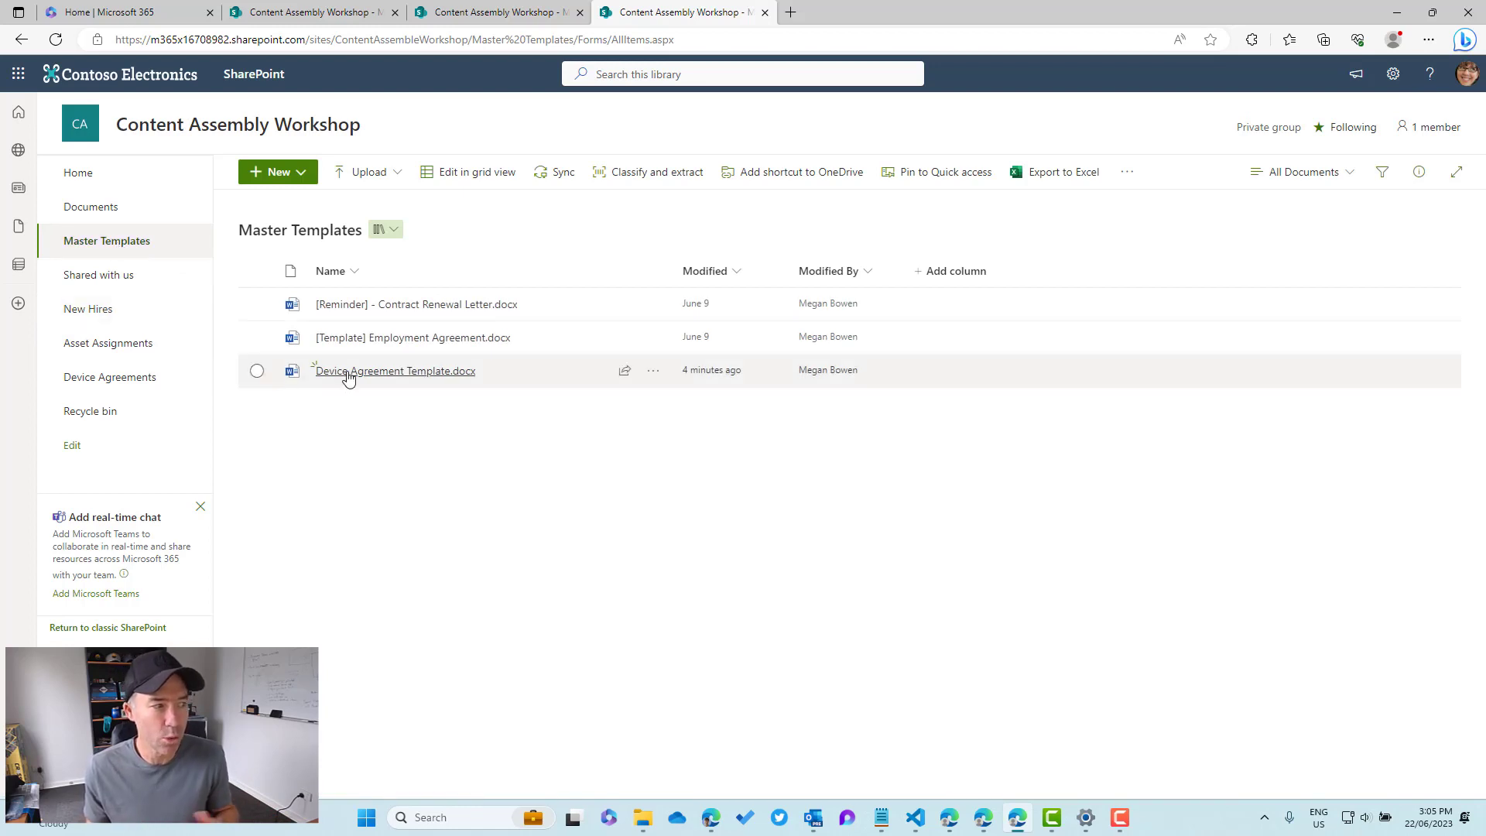
pyautogui.moveTo(357, 376)
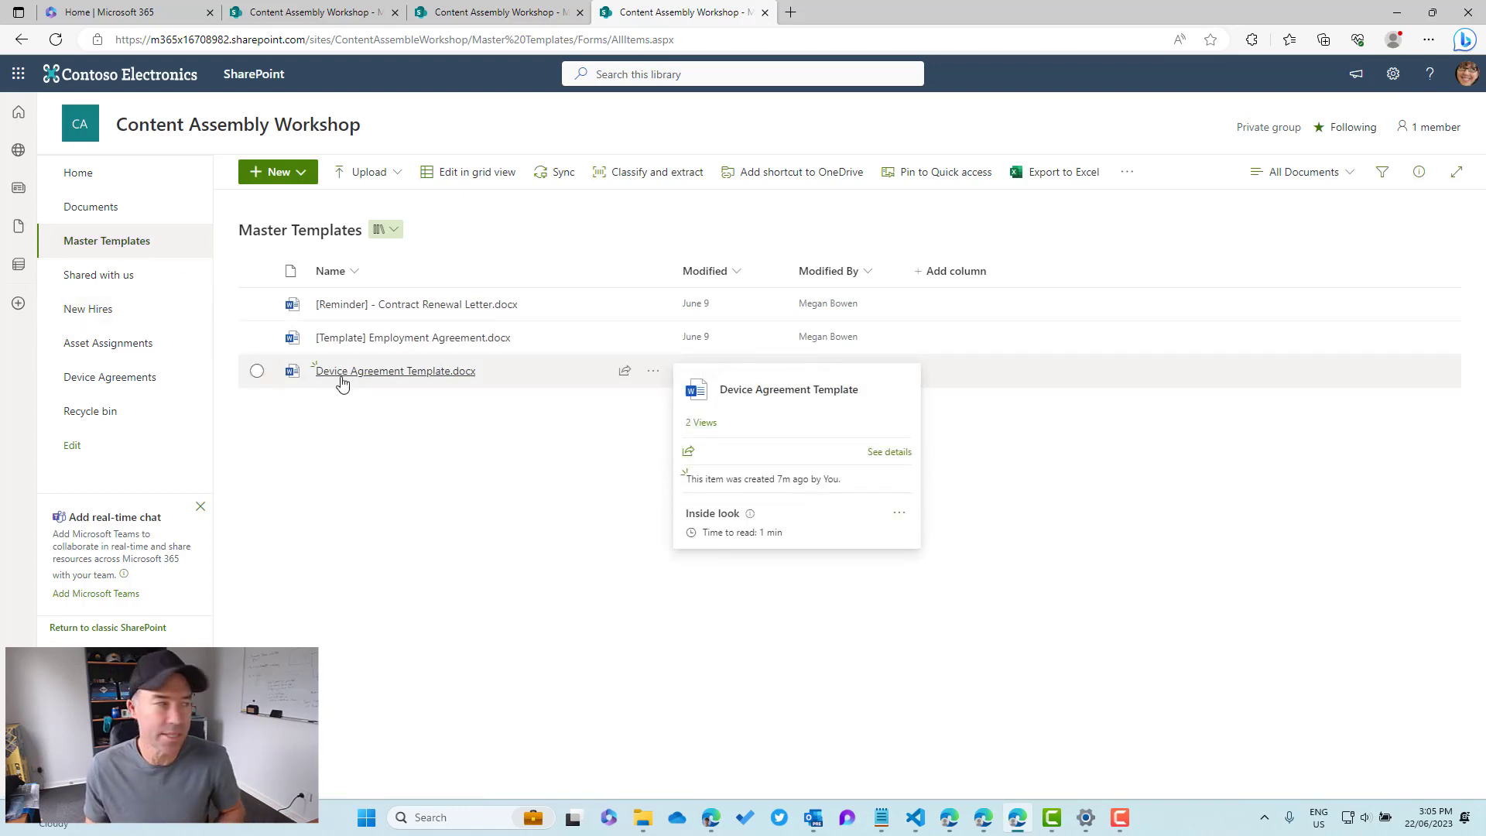
pyautogui.click(124, 386)
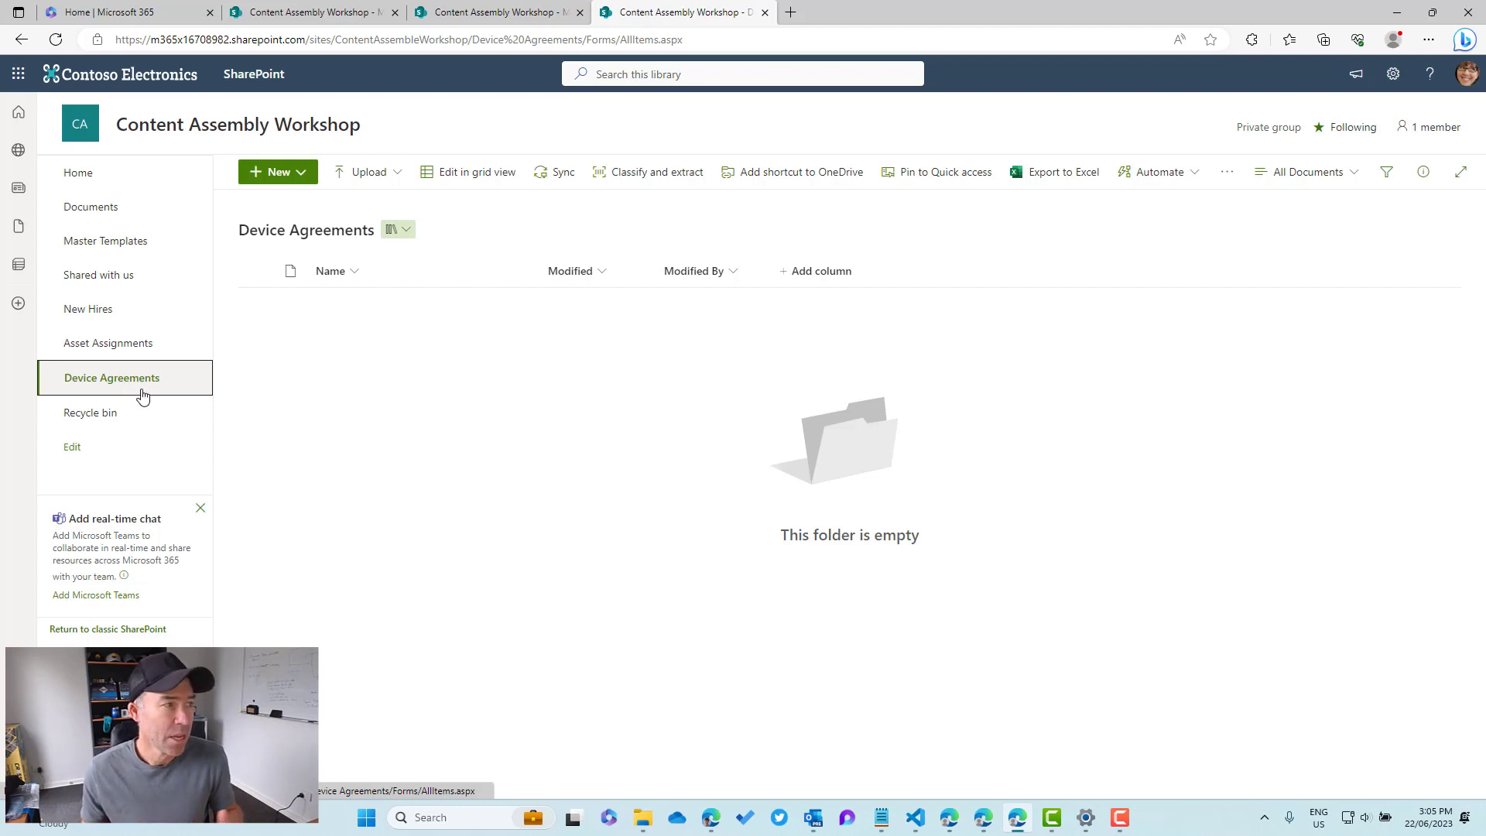
pyautogui.click(120, 243)
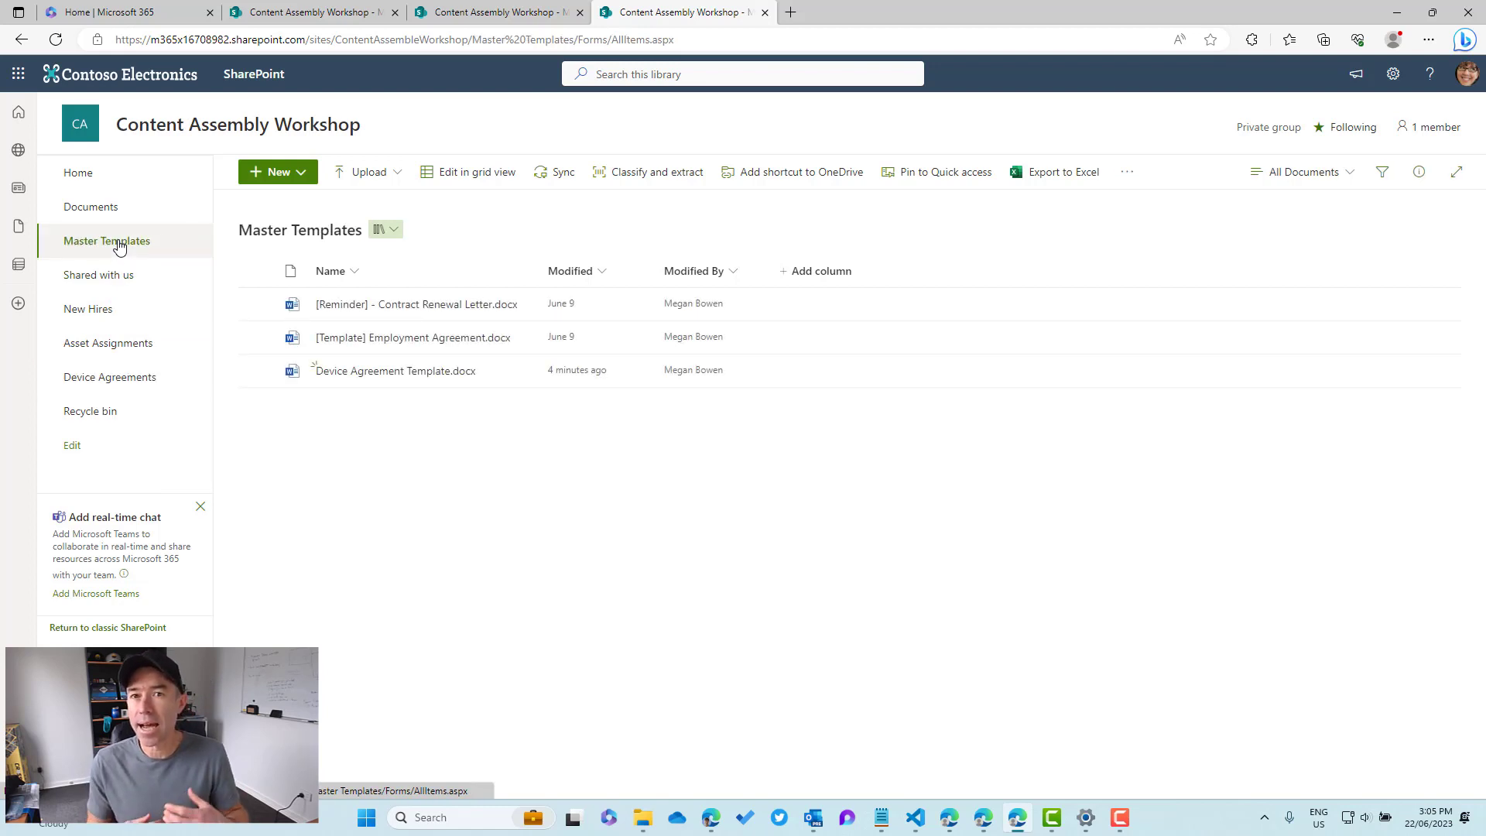
# Step: In the Device Agreements library, create a new template from Device Agreement Template.docx in the site's Master Templates library
pyautogui.click(97, 382)
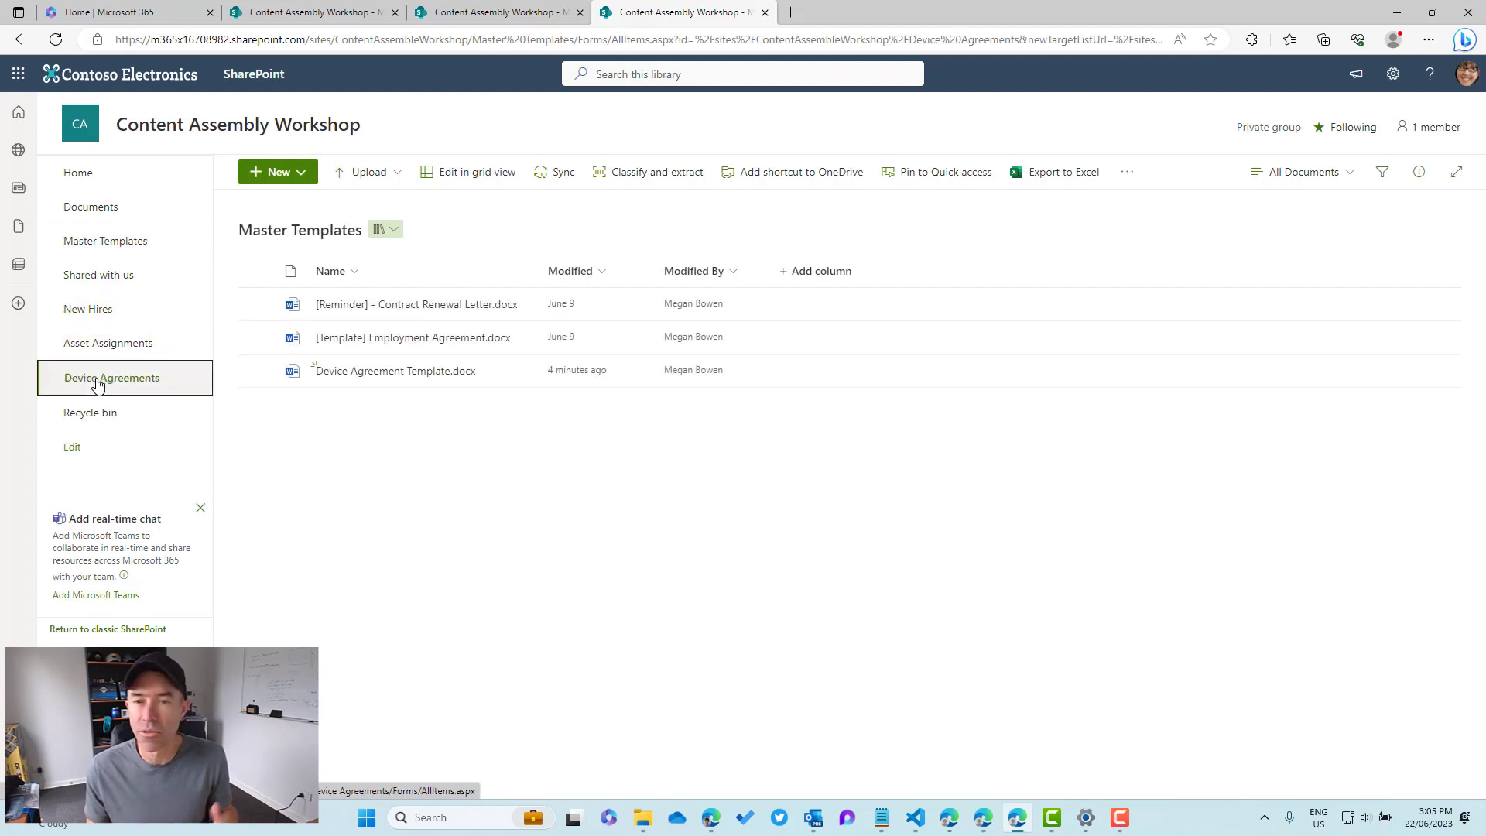
pyautogui.click(304, 175)
pyautogui.click(298, 485)
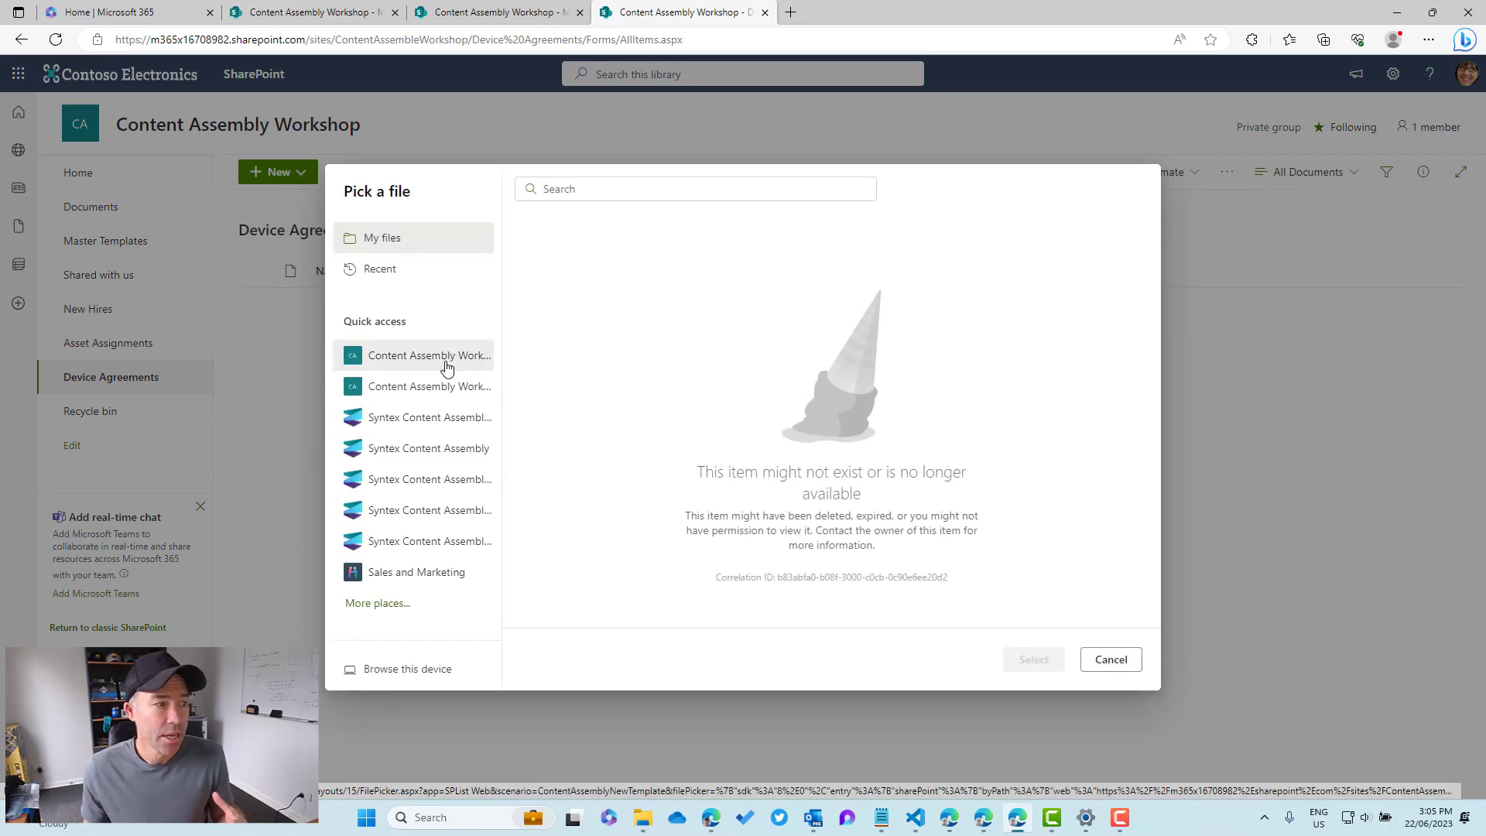
pyautogui.click(449, 358)
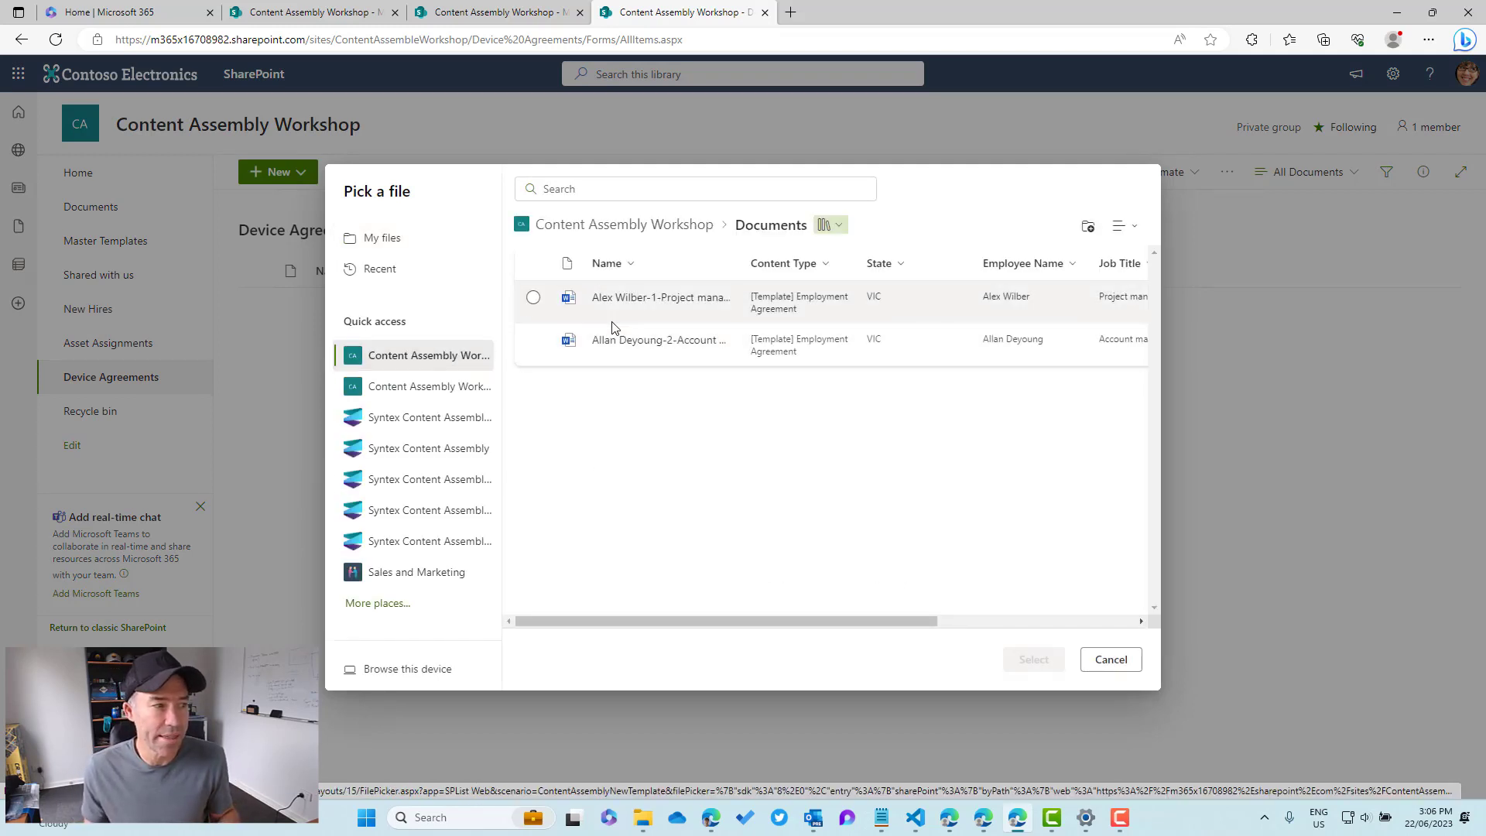
pyautogui.click(633, 226)
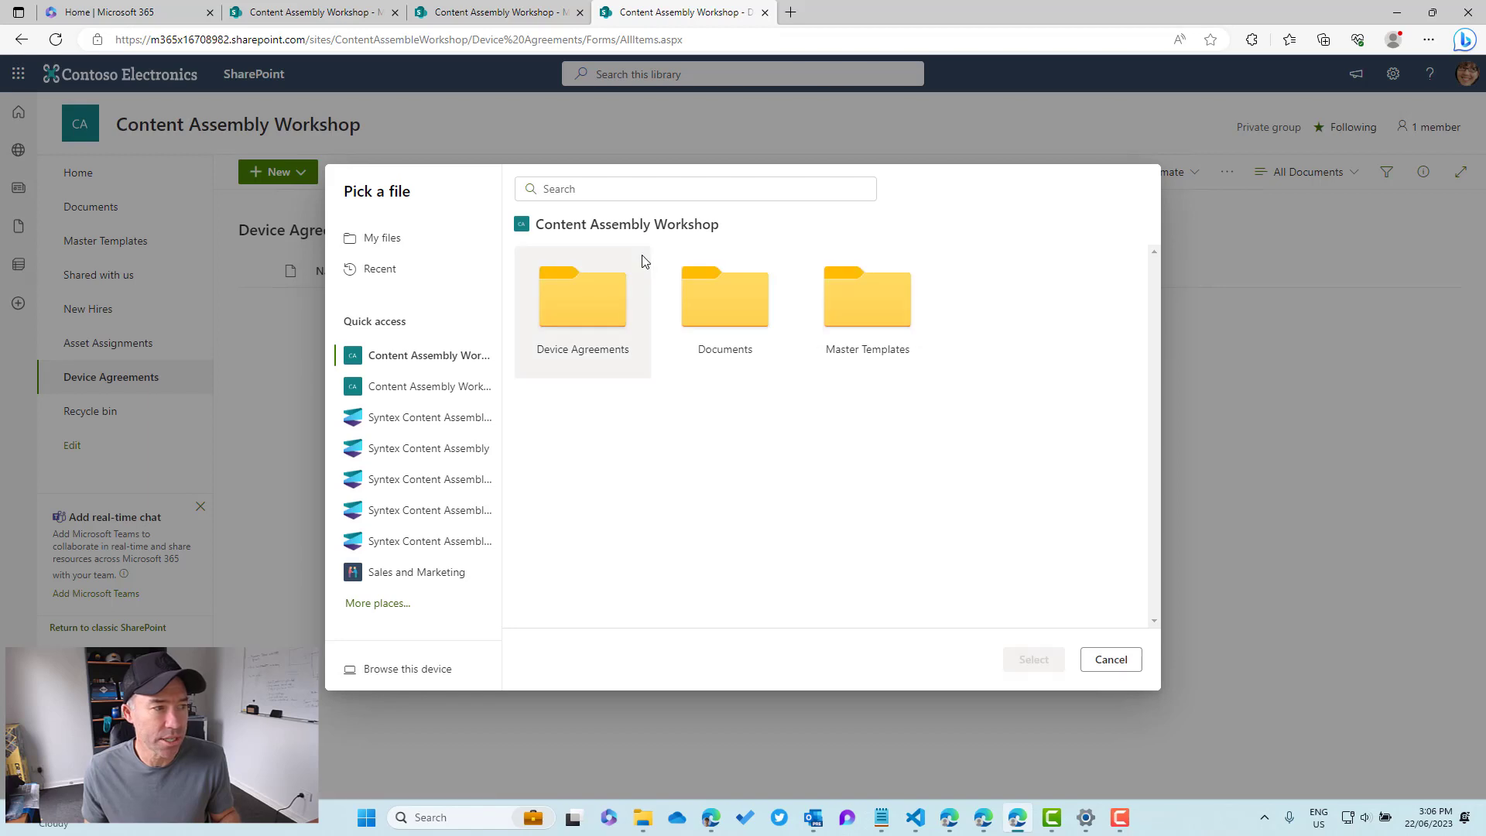
pyautogui.click(871, 322)
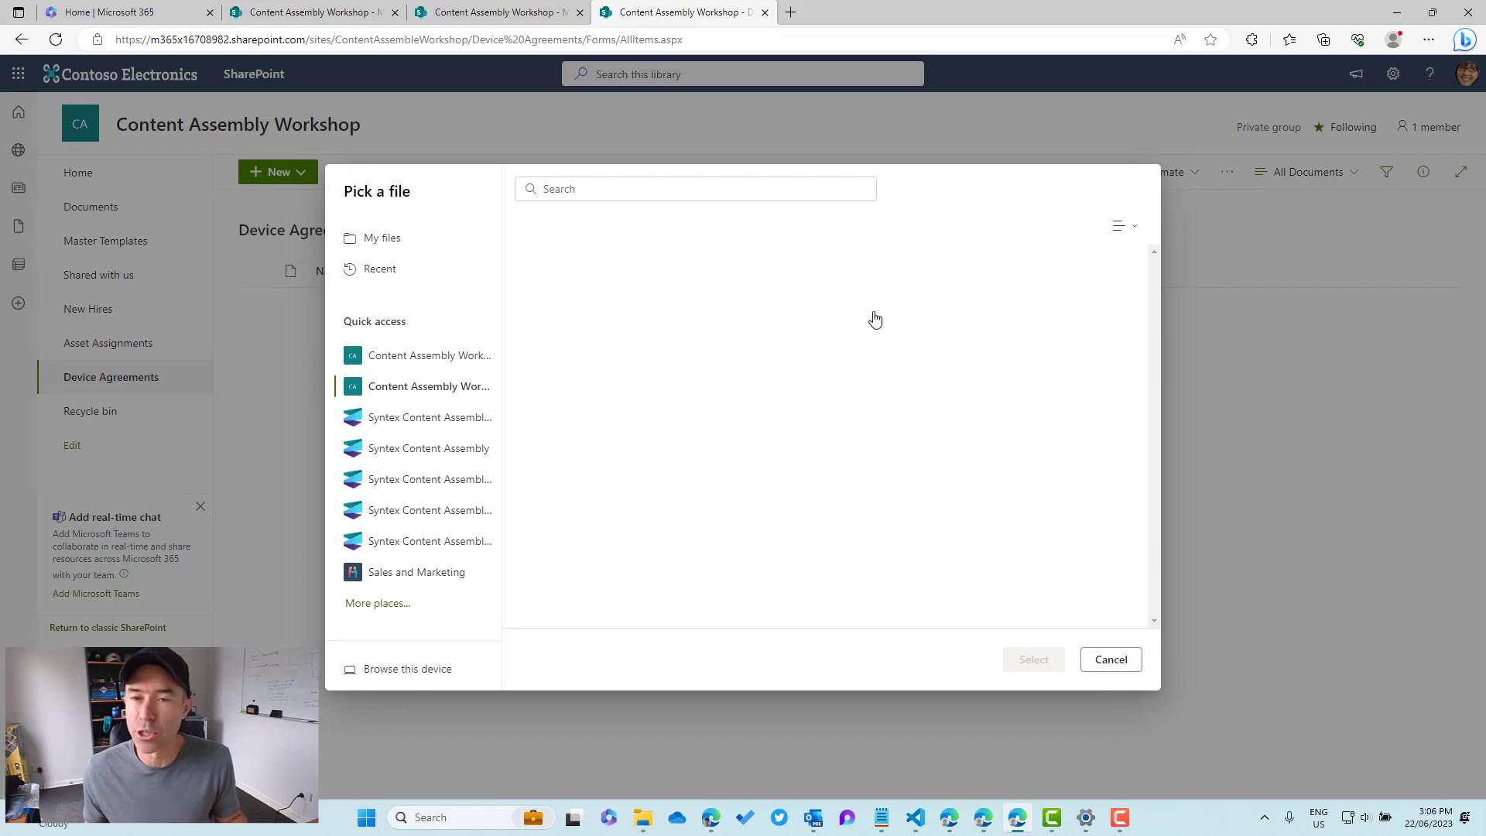
pyautogui.click(792, 379)
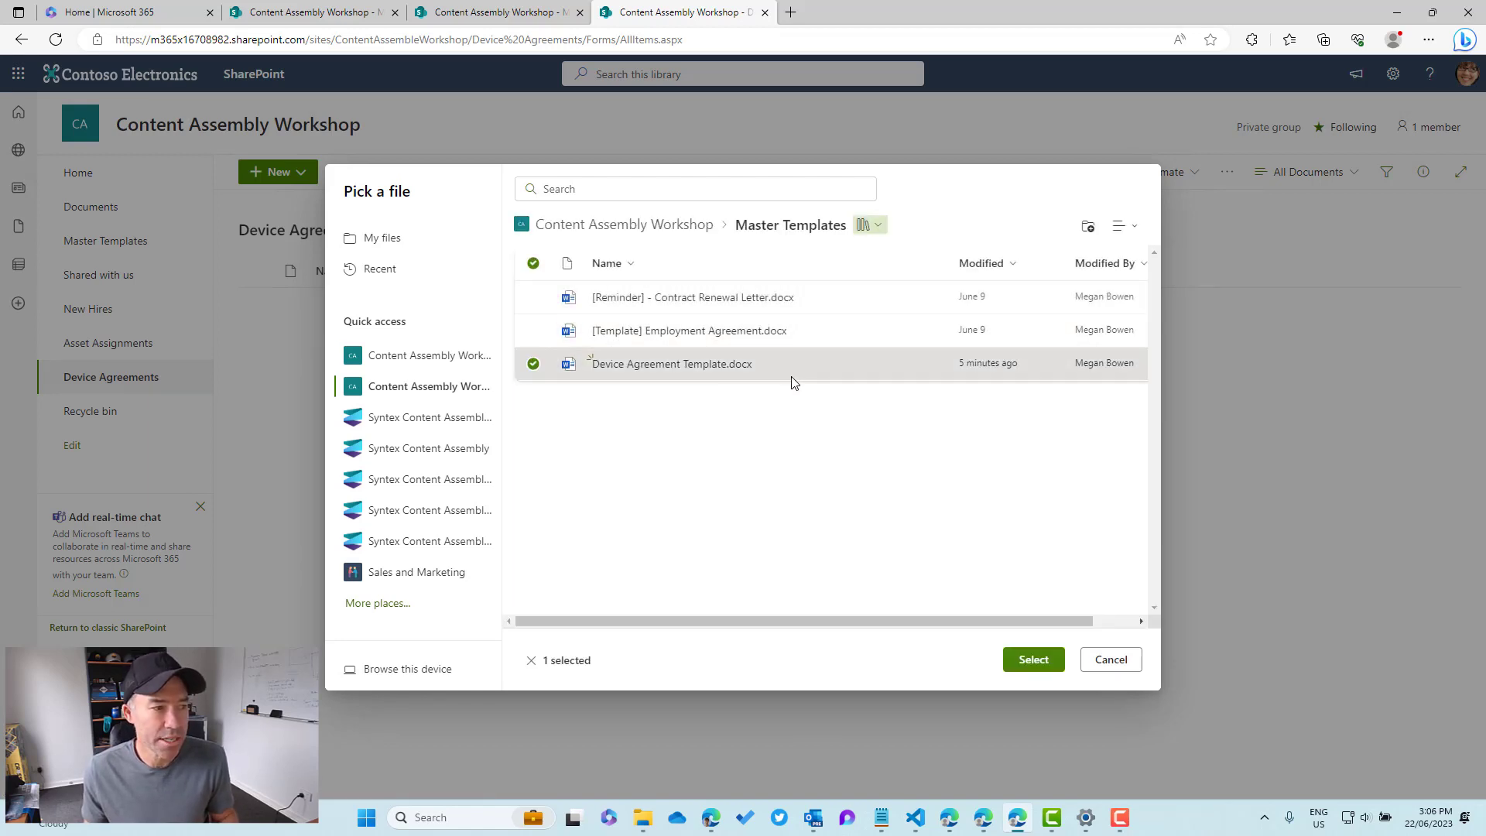
pyautogui.click(1018, 667)
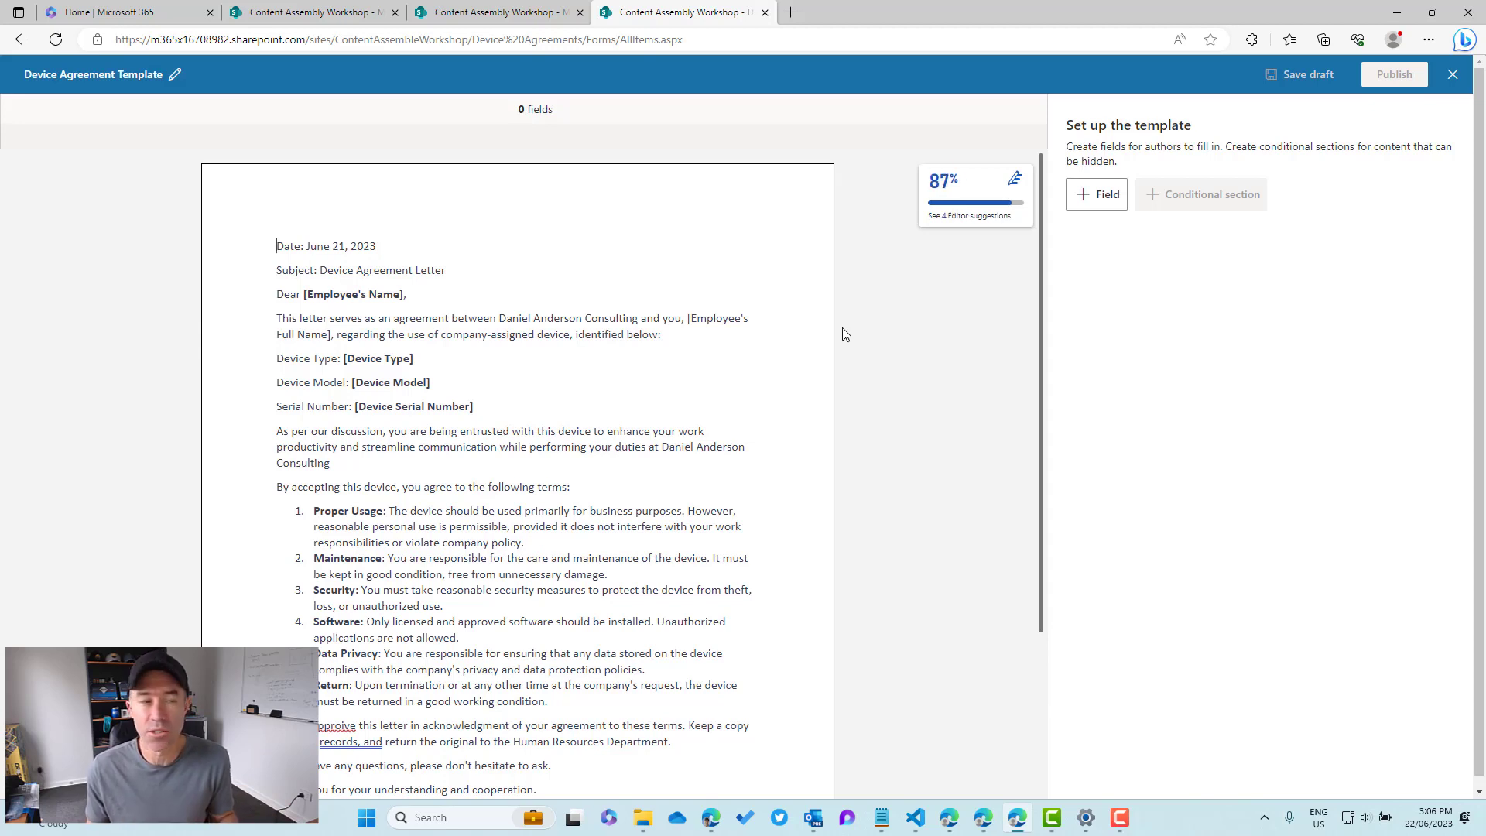
# Step: Start a content field named Emp Name for the [Employee's Name] placeholder in the greeting line
pyautogui.moveTo(304, 295); pyautogui.dragTo(403, 295)
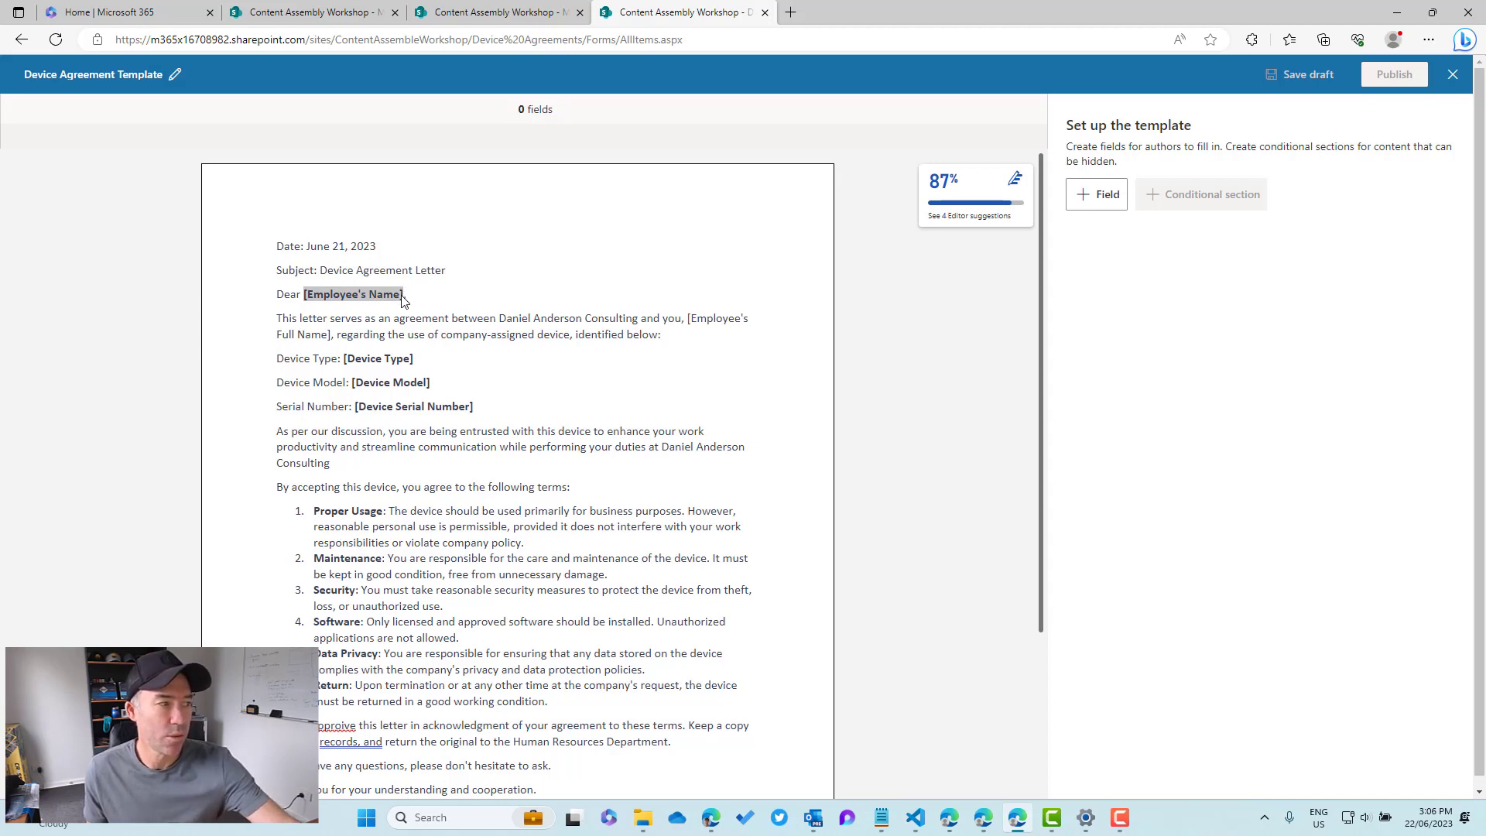
pyautogui.click(1096, 194)
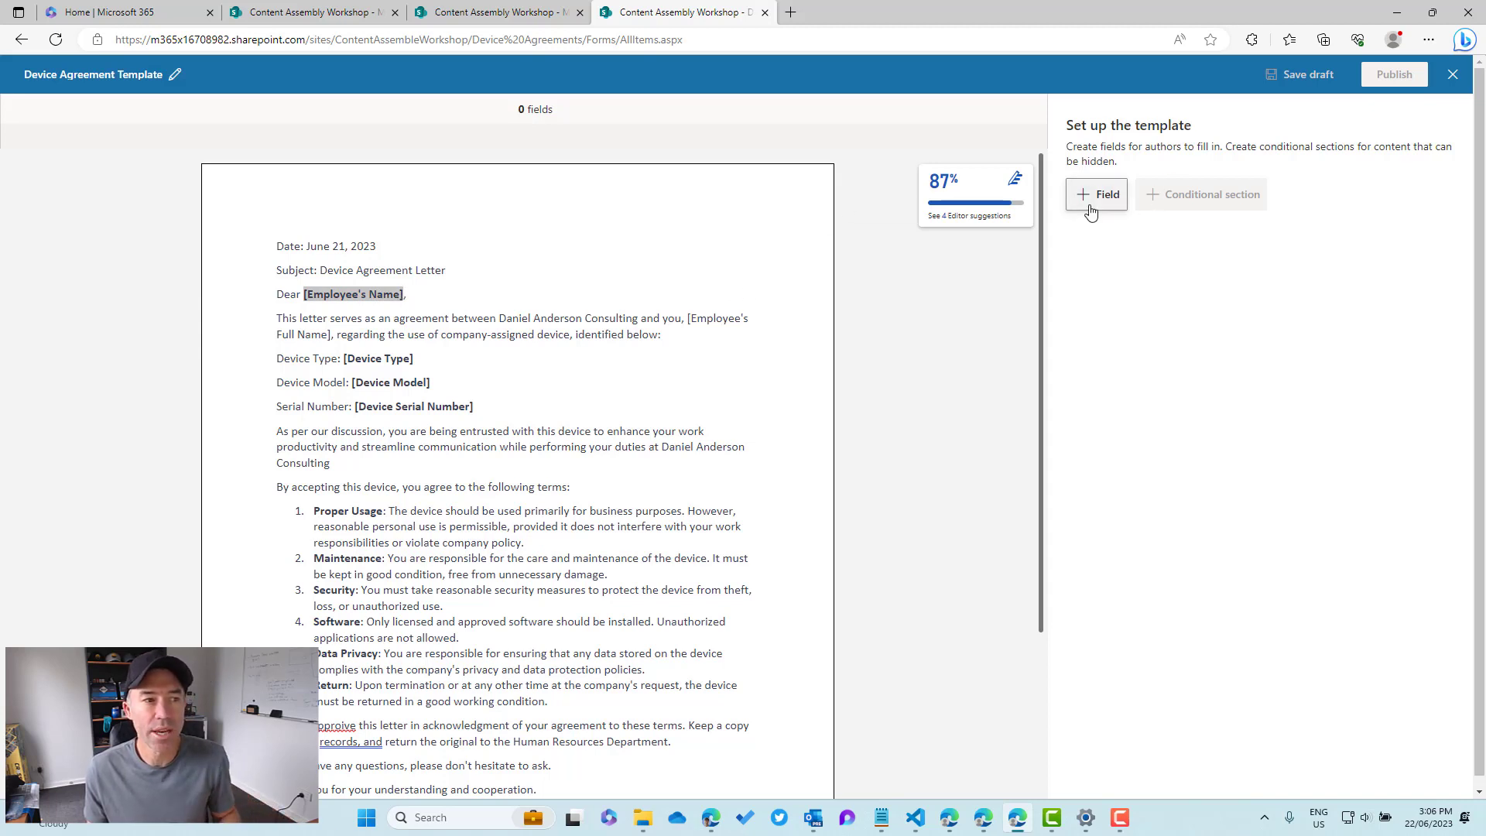
pyautogui.click(1111, 147)
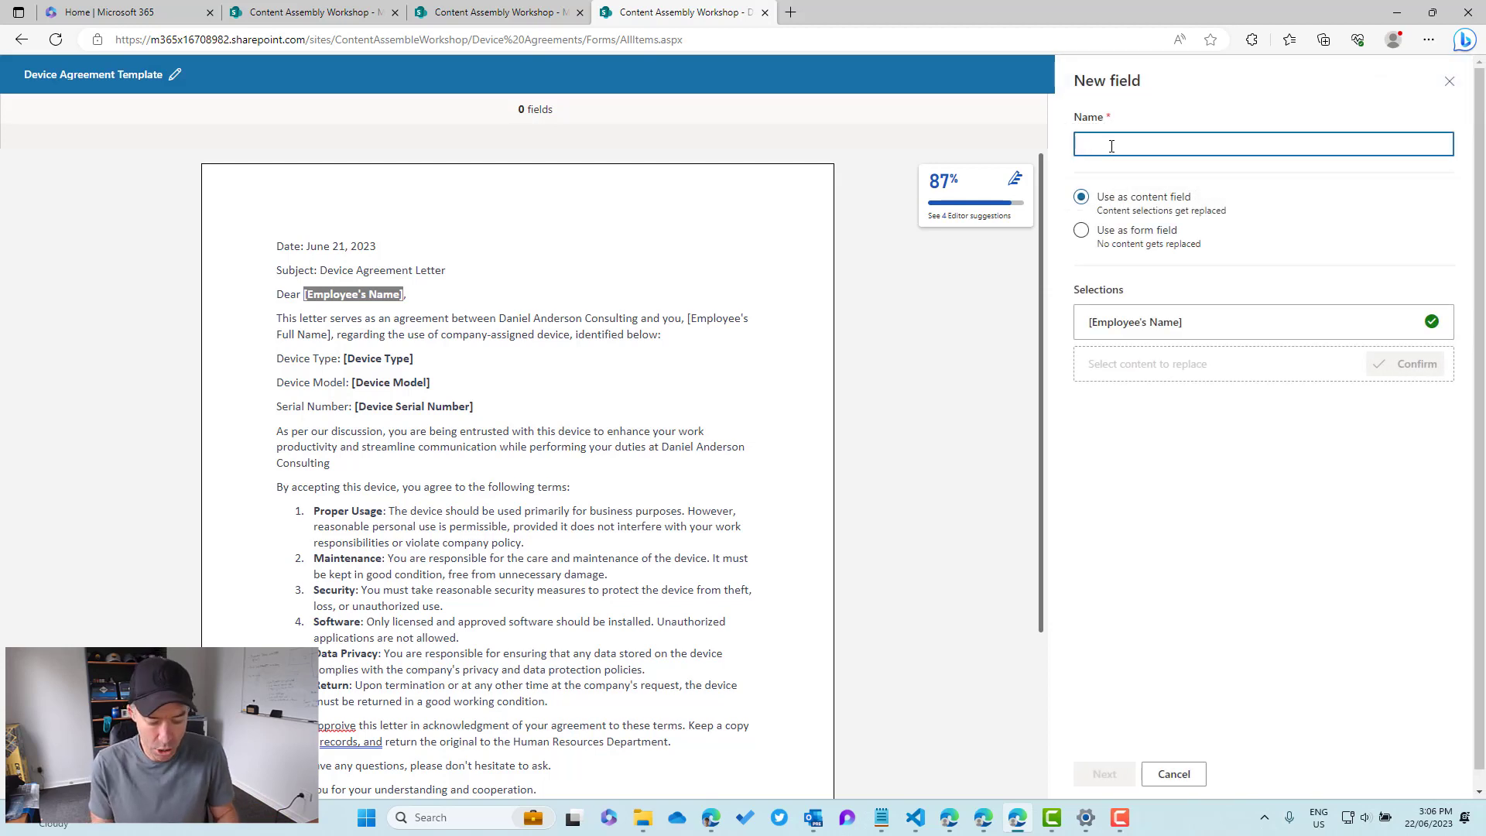
pyautogui.write('Emp Name')
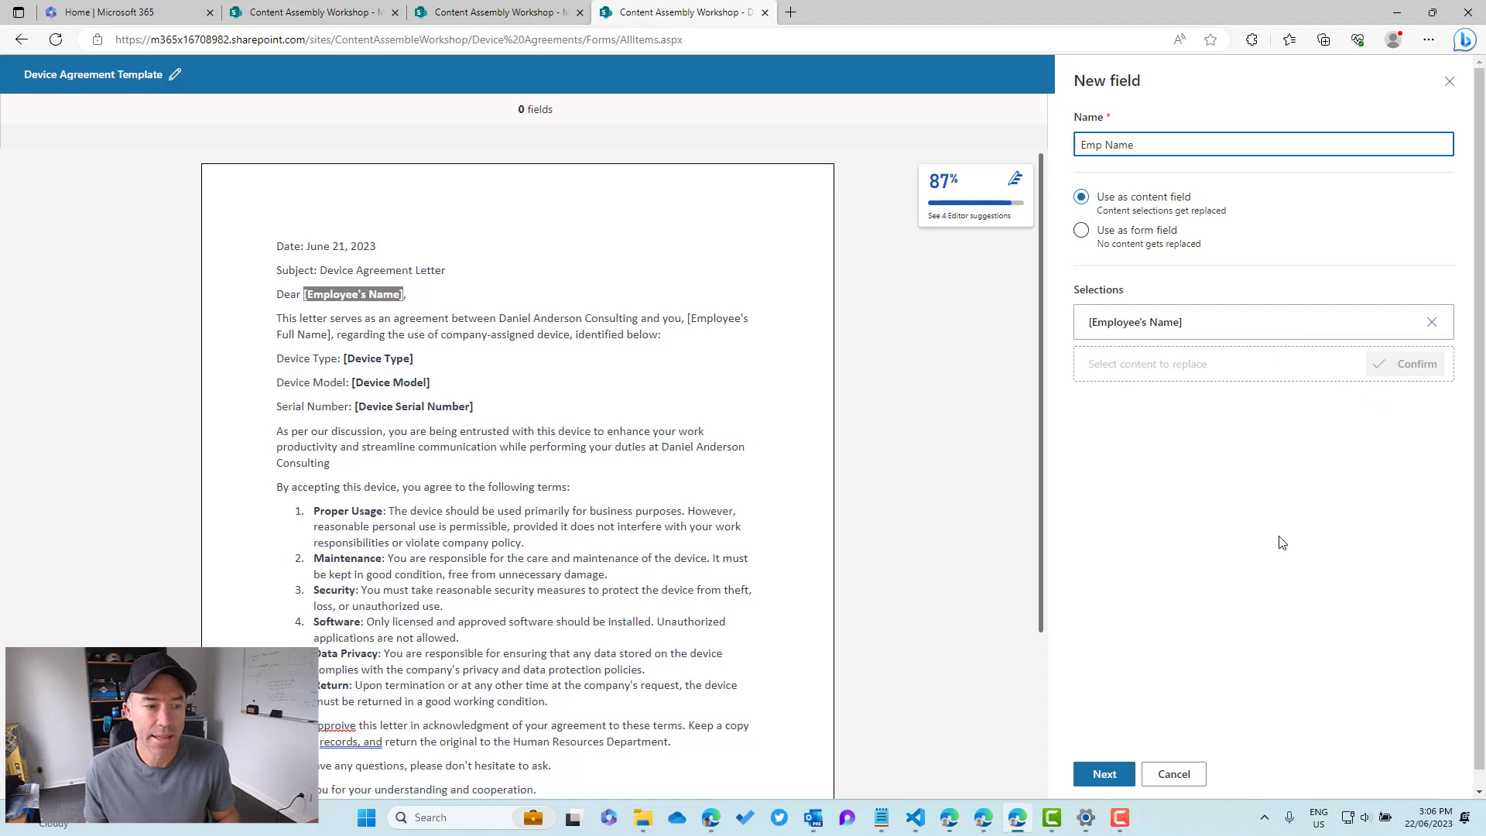
pyautogui.click(1135, 772)
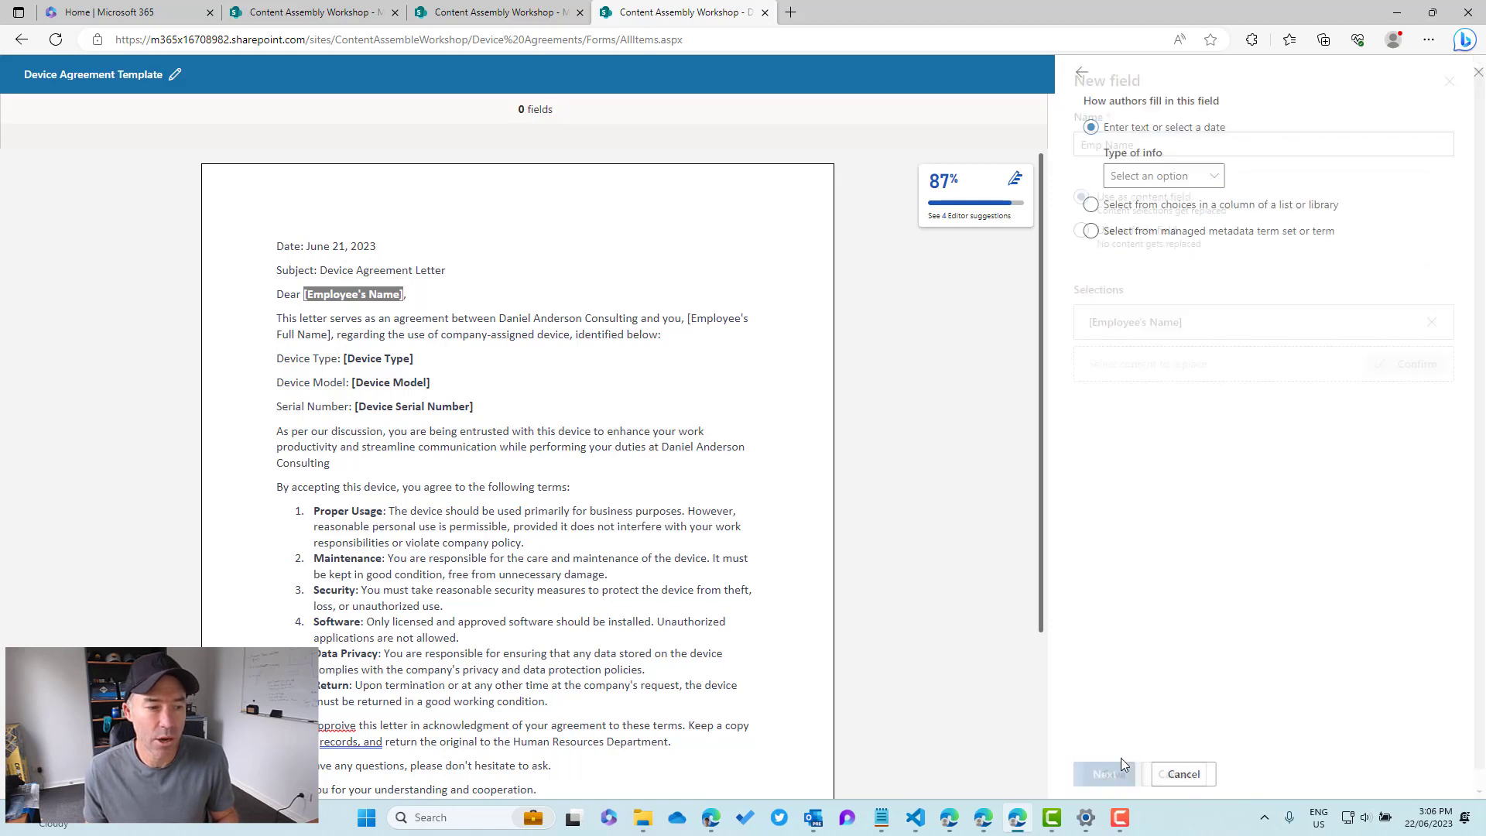
# Step: Source the Emp Name field's choices from the Current owner column of the Asset Assignments list and save the field
pyautogui.click(1140, 205)
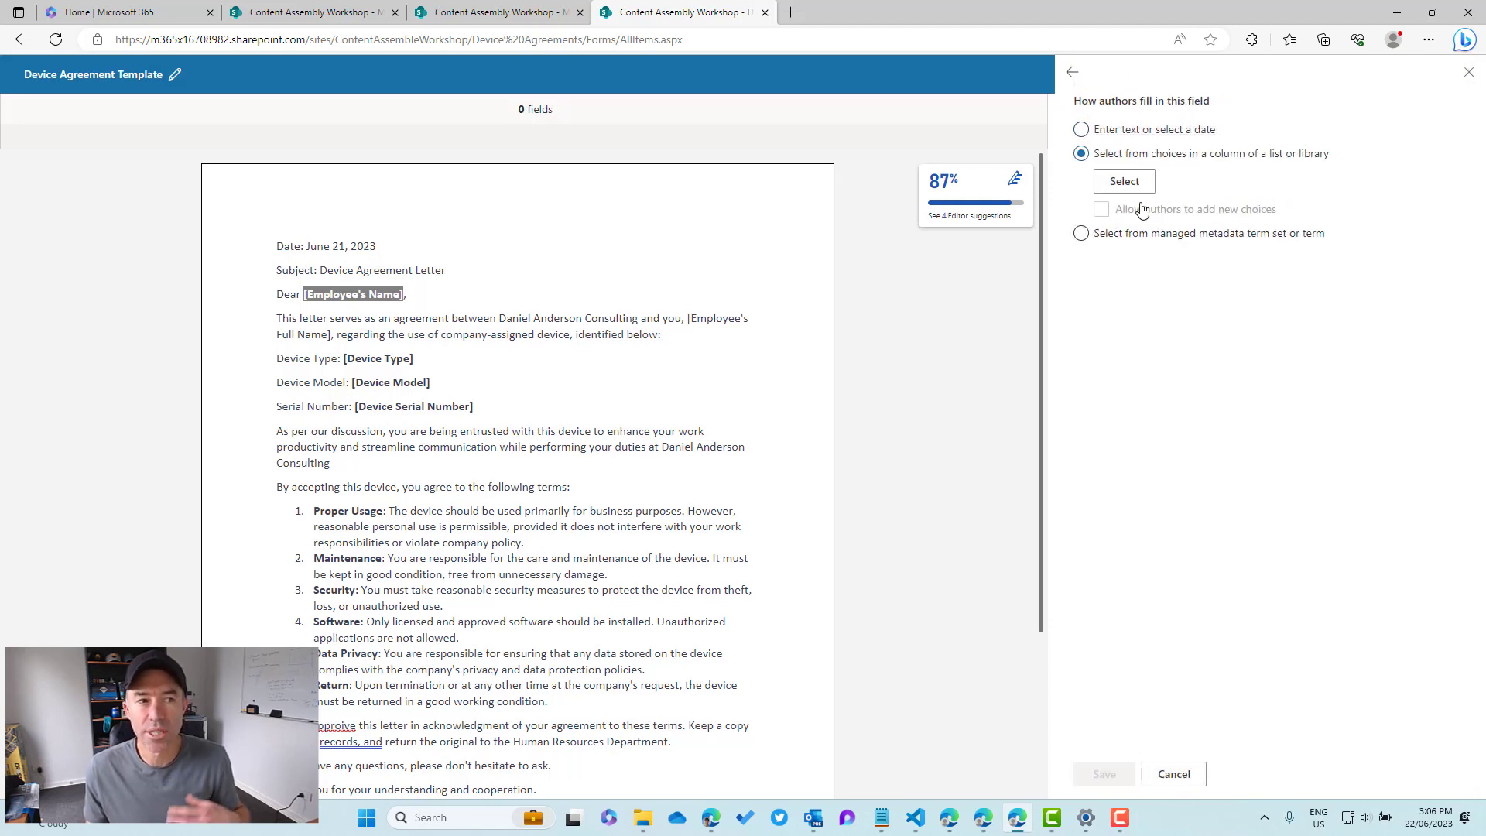
pyautogui.click(1126, 182)
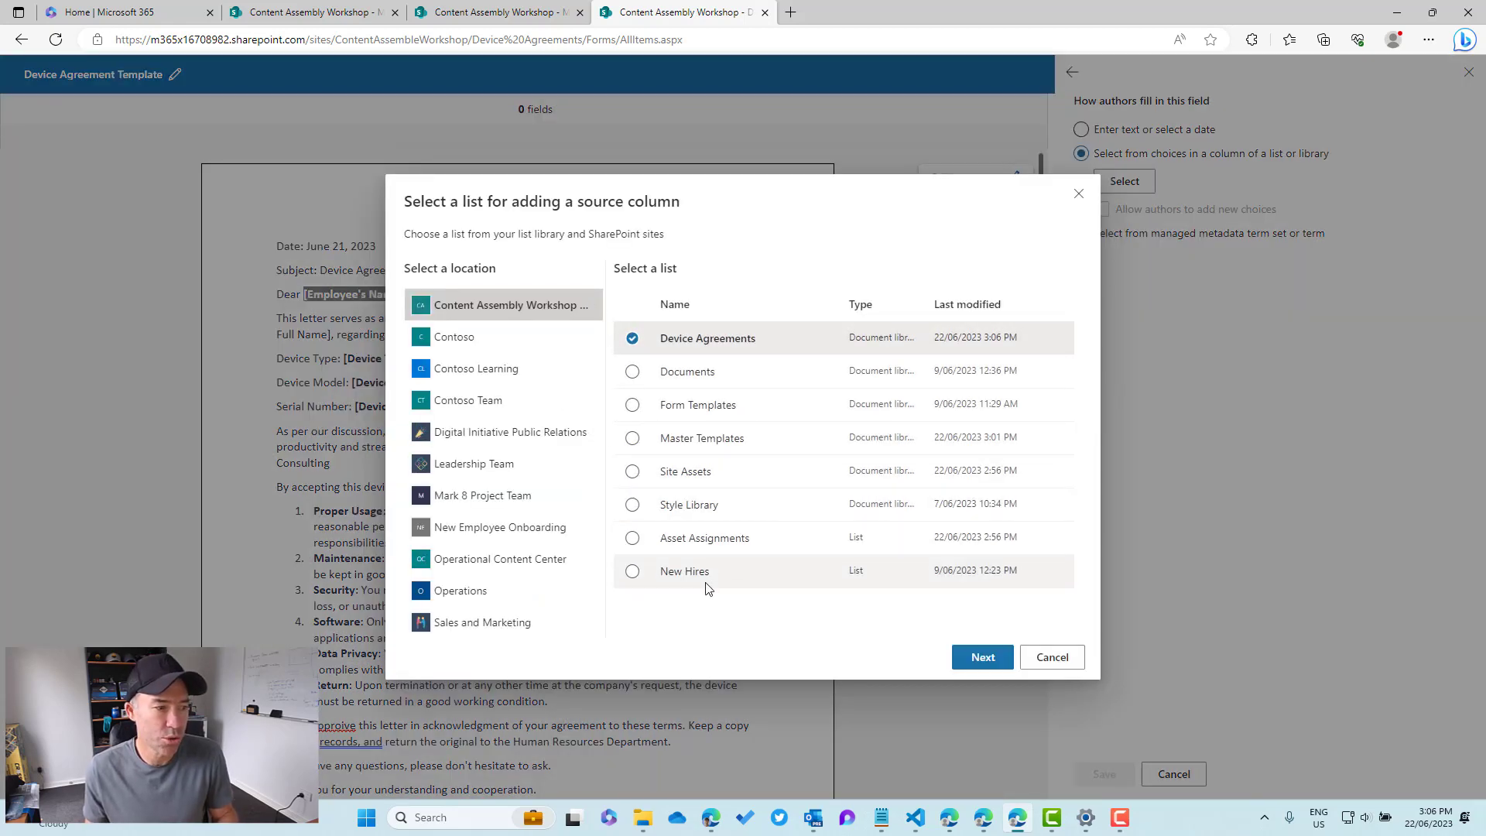
pyautogui.click(770, 546)
pyautogui.click(976, 663)
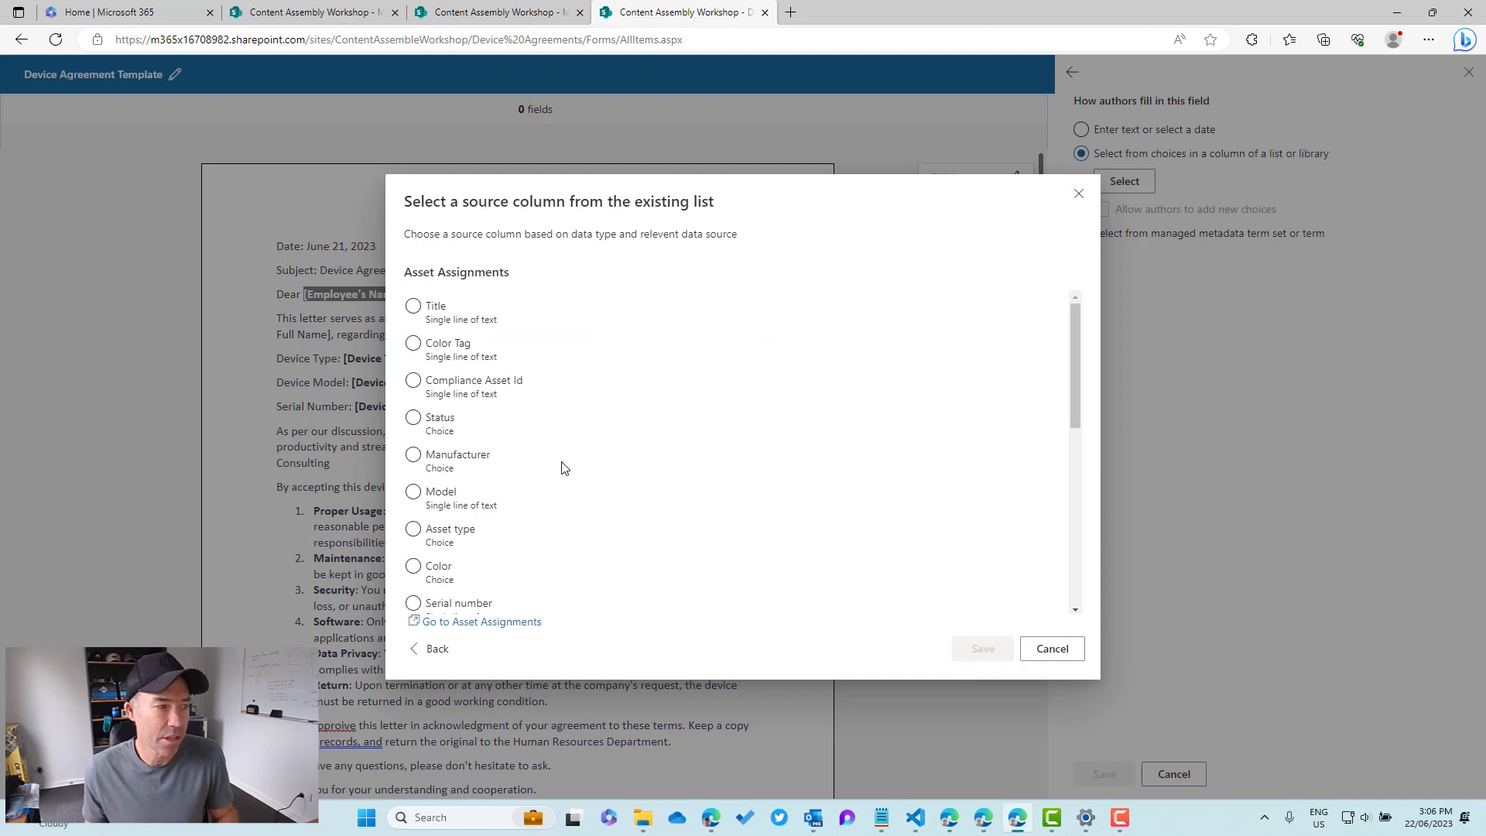
pyautogui.scroll(-4, 563, 467)
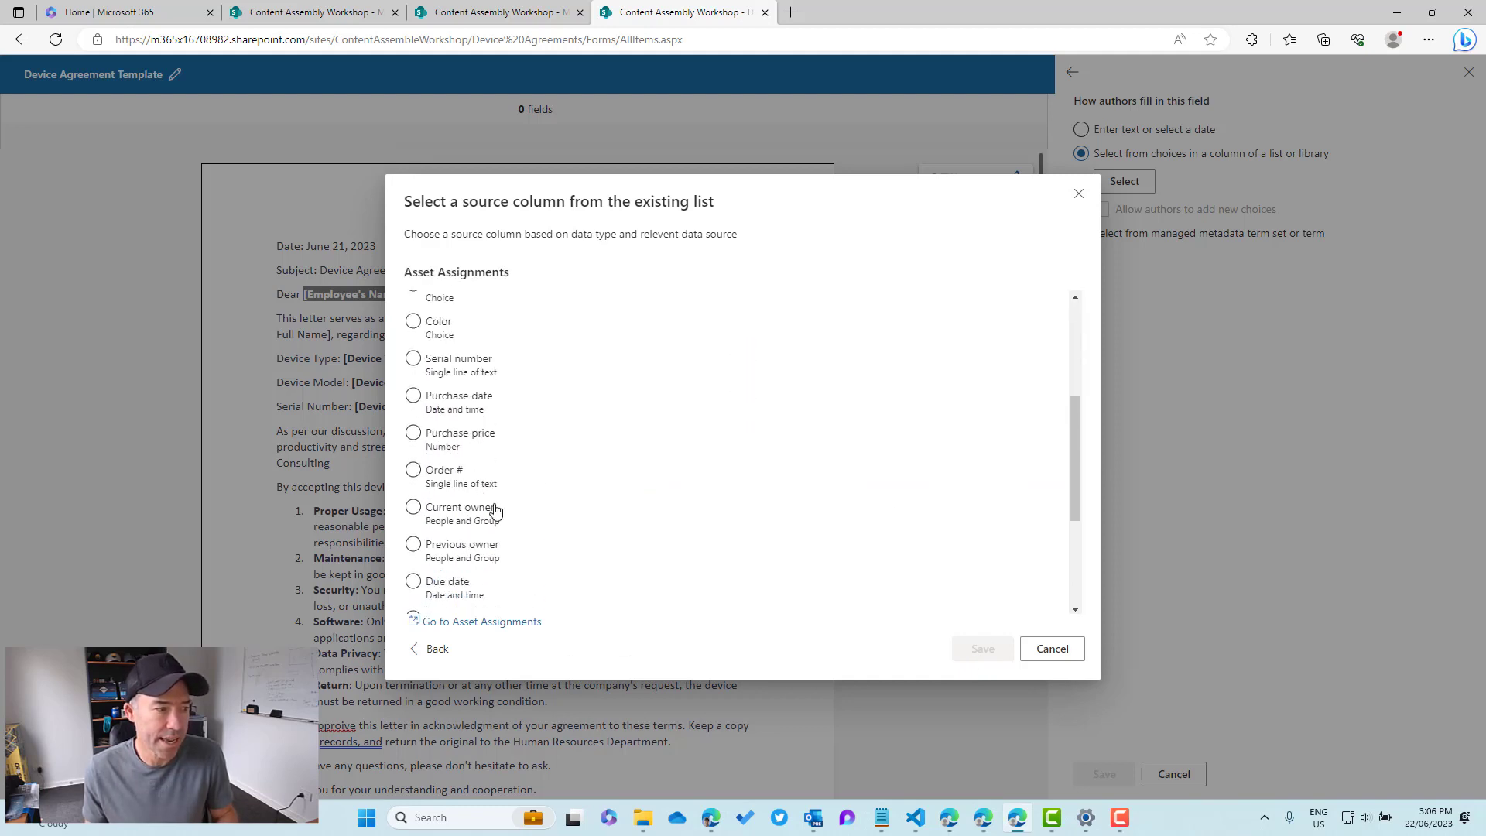
pyautogui.click(470, 522)
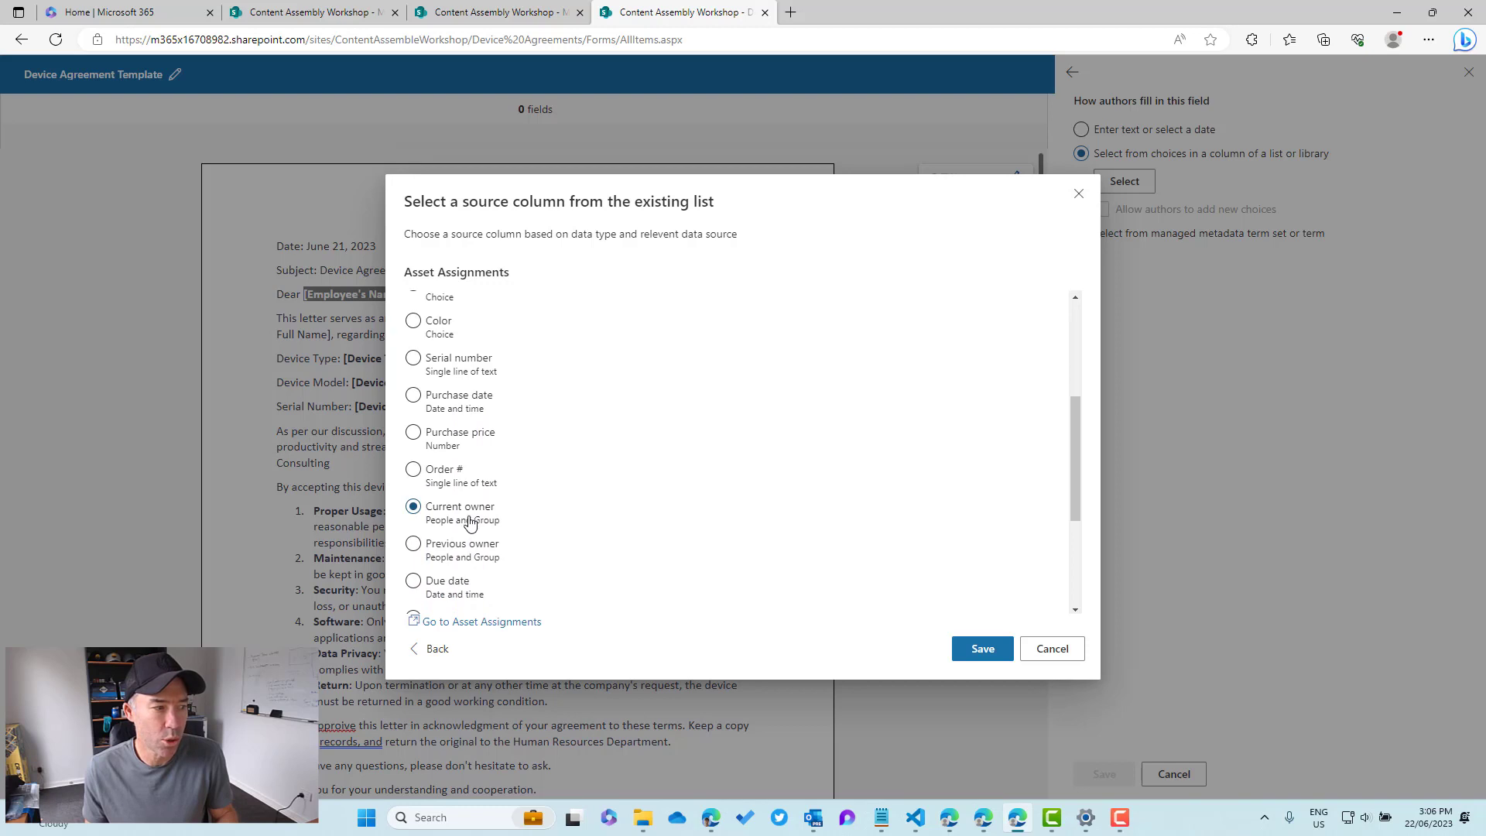
pyautogui.click(982, 648)
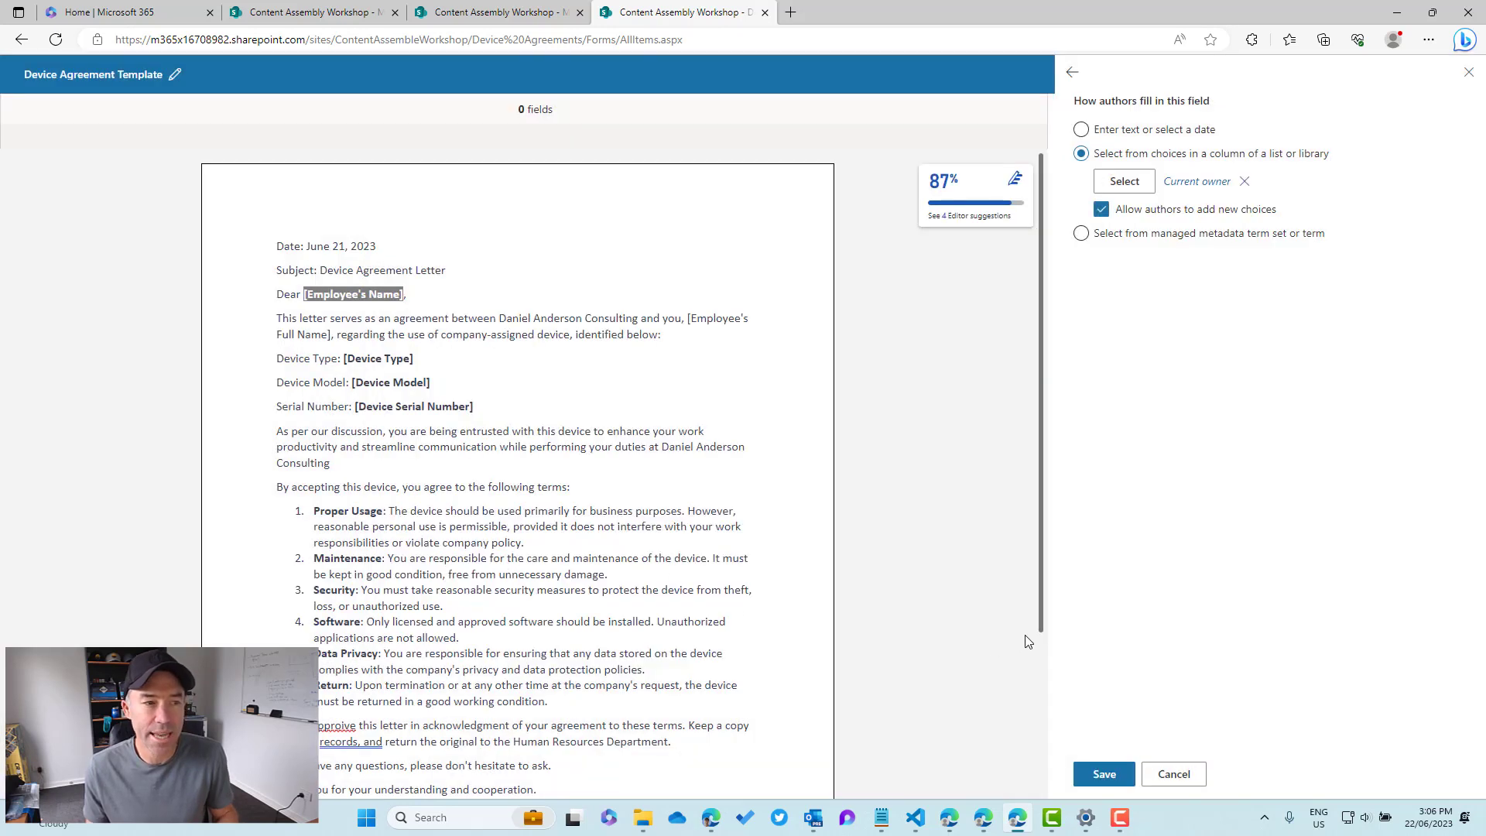
pyautogui.click(1106, 776)
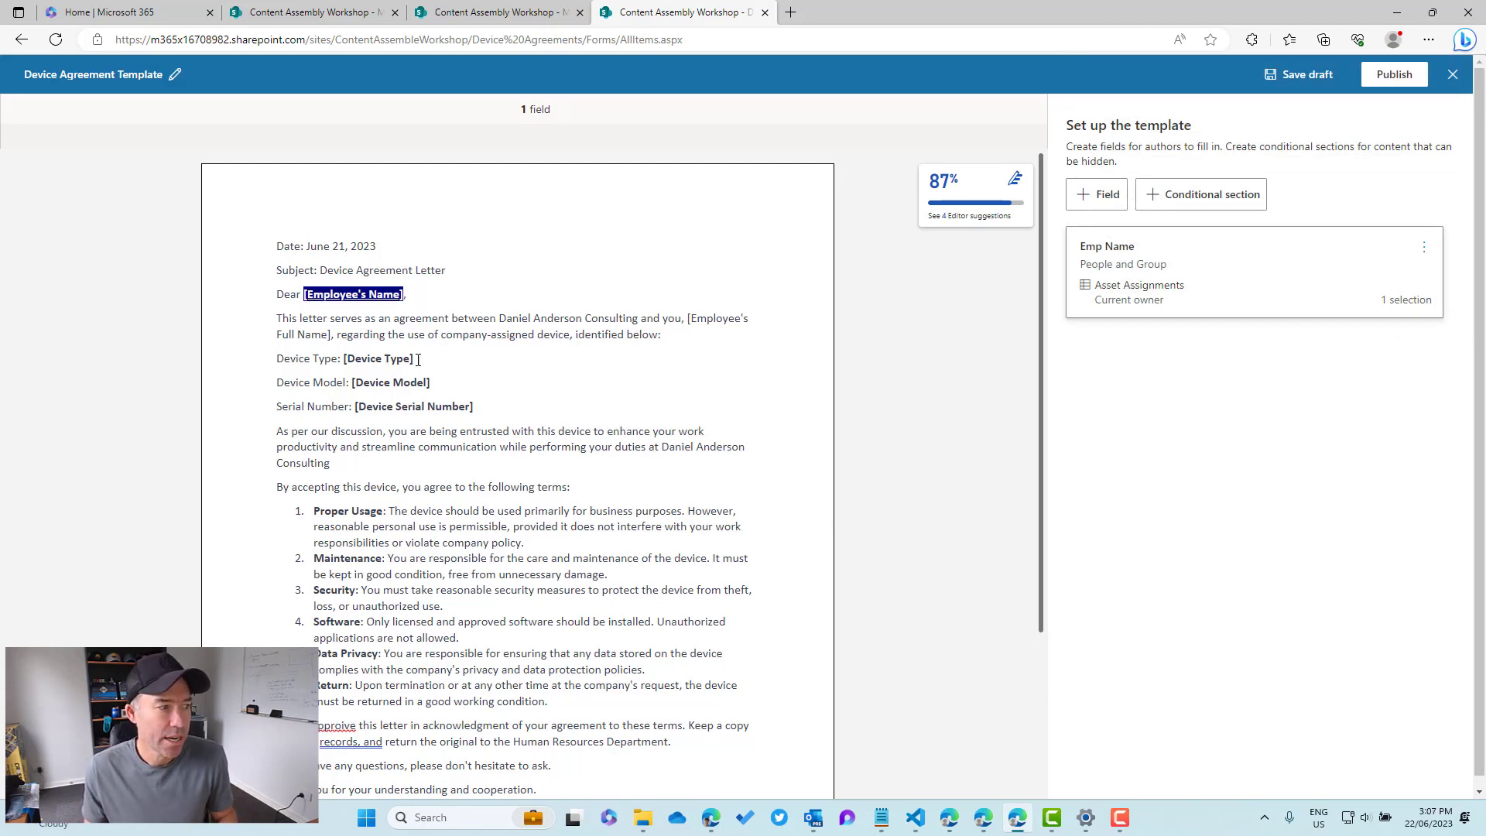
# Step: Start a content field named Type for the [Device Type] placeholder
pyautogui.moveTo(418, 360); pyautogui.dragTo(357, 360)
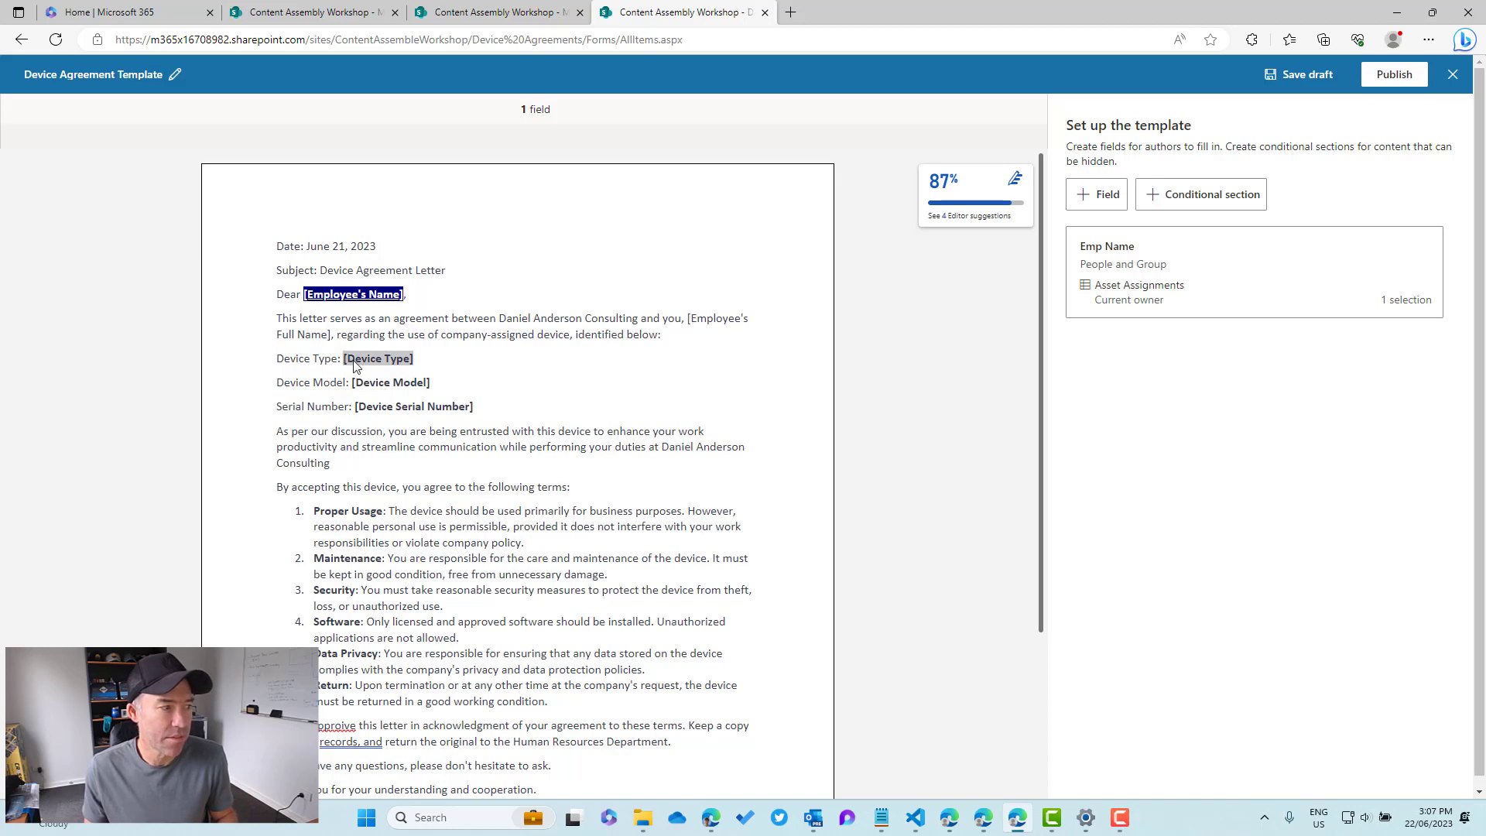
pyautogui.click(1103, 193)
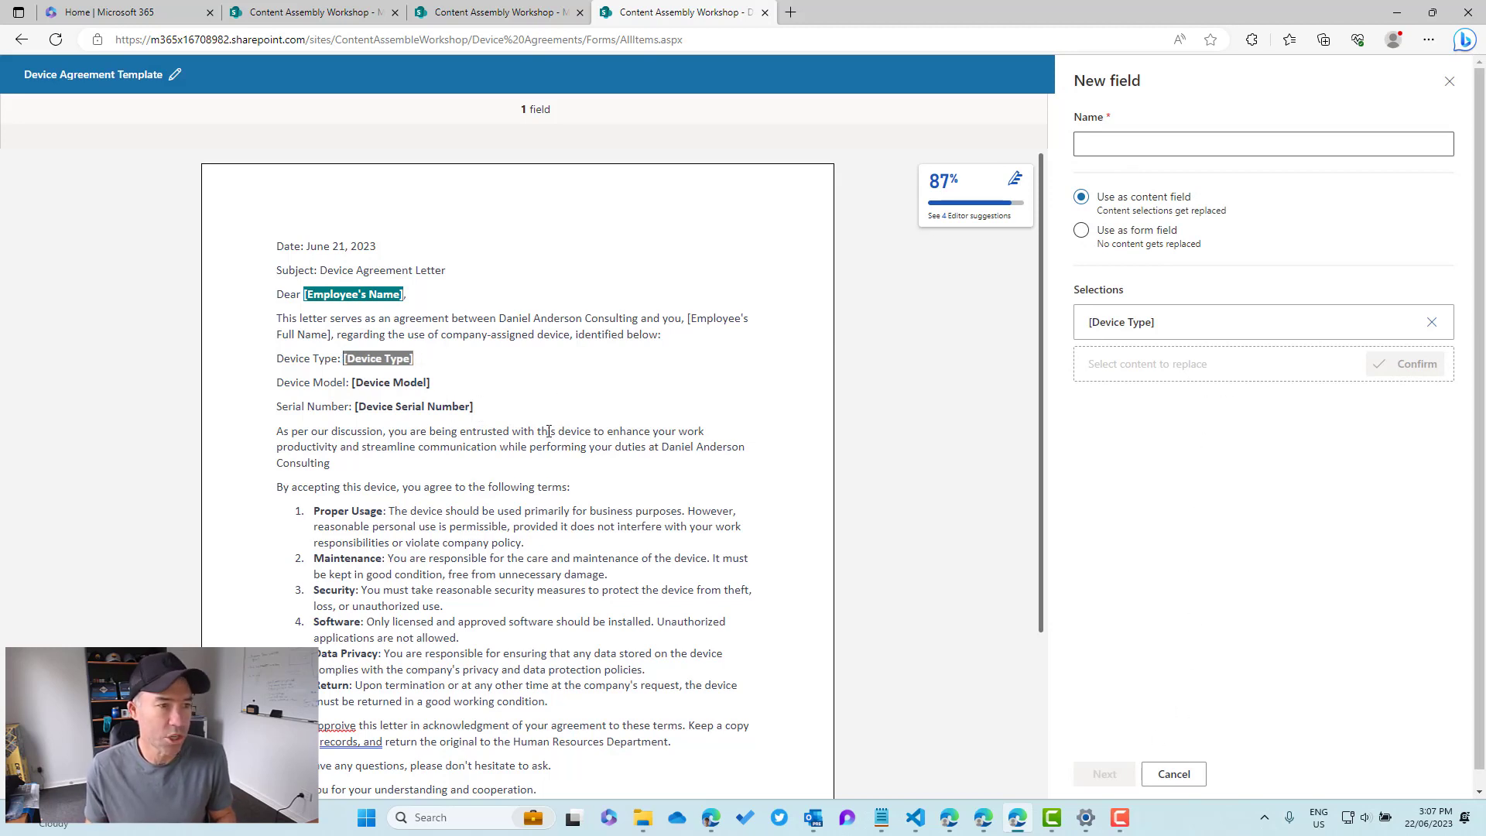
pyautogui.click(1150, 146)
pyautogui.write('T')
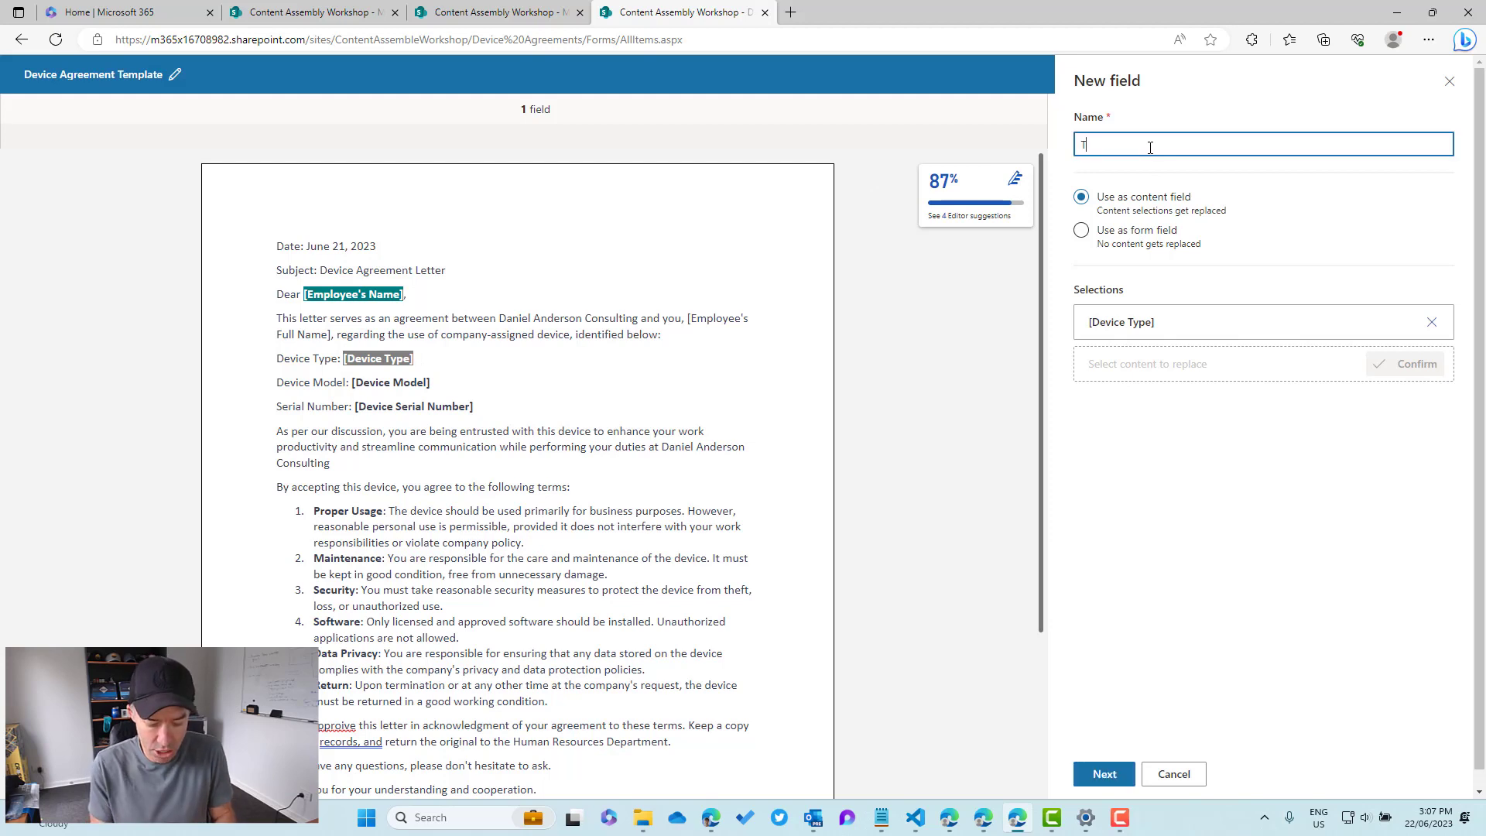
pyautogui.write('ype')
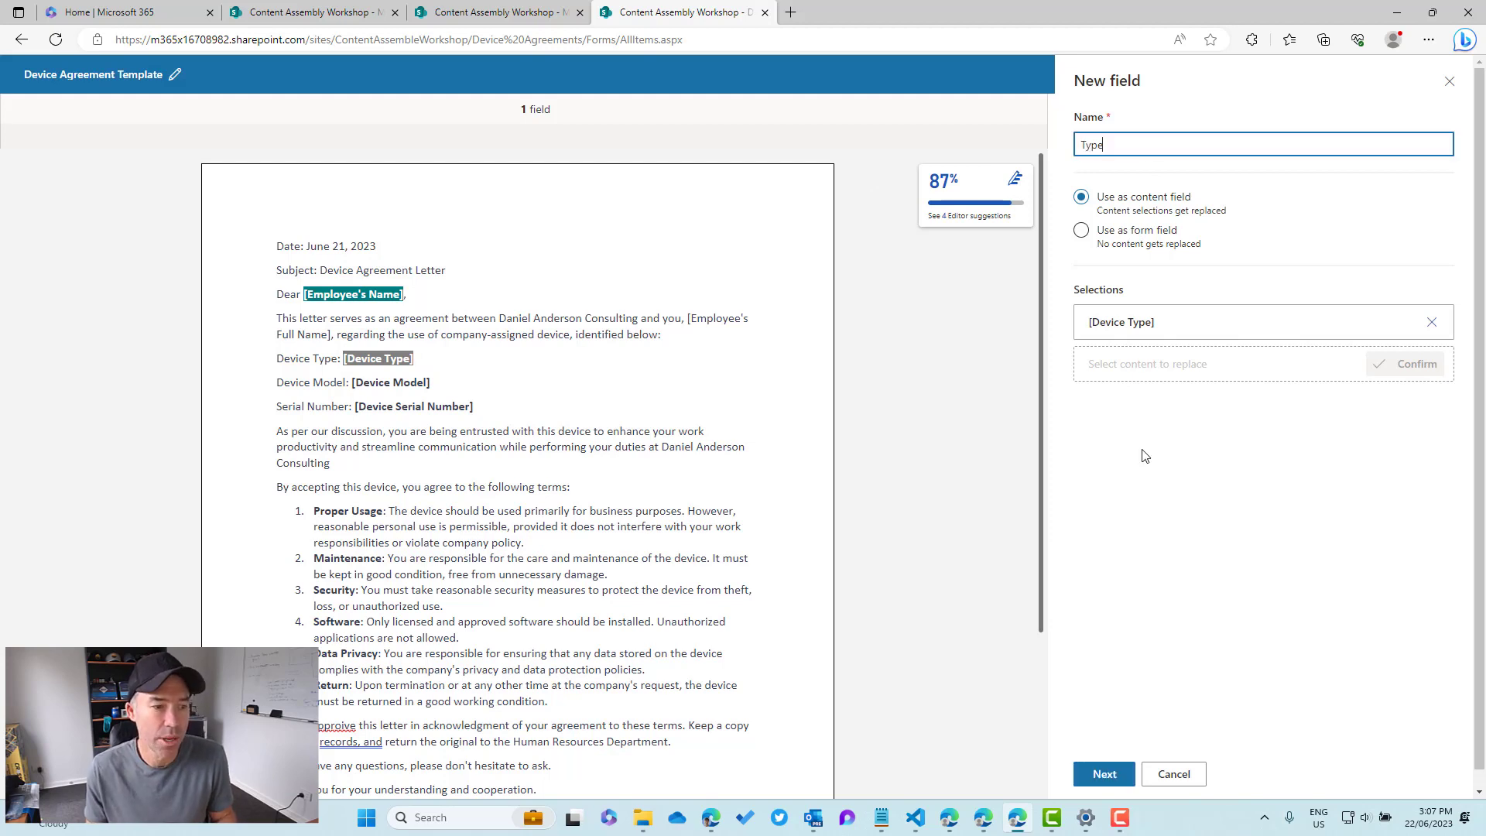
pyautogui.click(1122, 774)
# Step: Source the Type field's choices from the Asset type column of the Asset Assignments list and save the field
pyautogui.click(1123, 207)
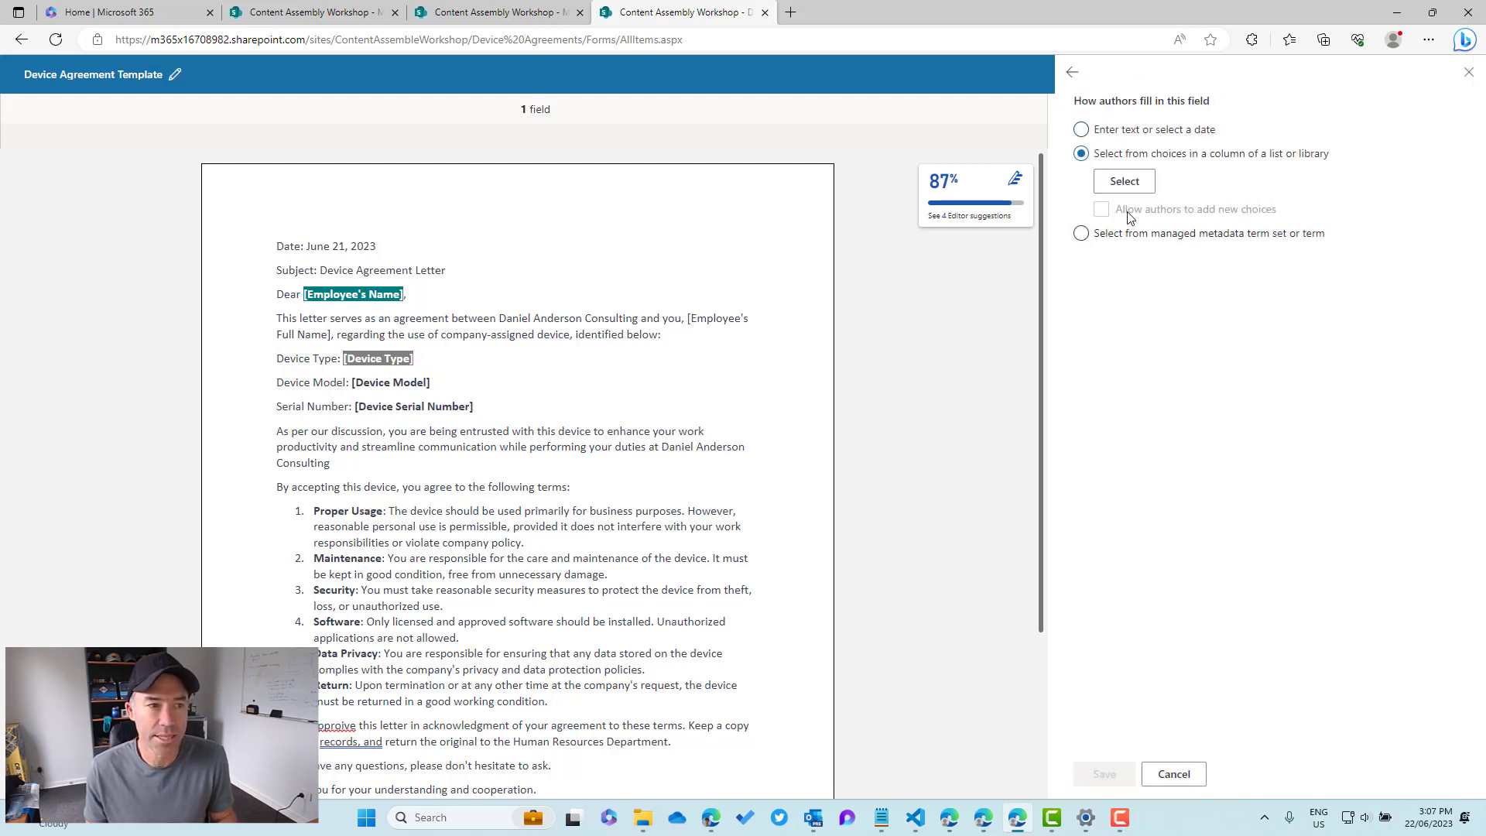
pyautogui.click(1124, 181)
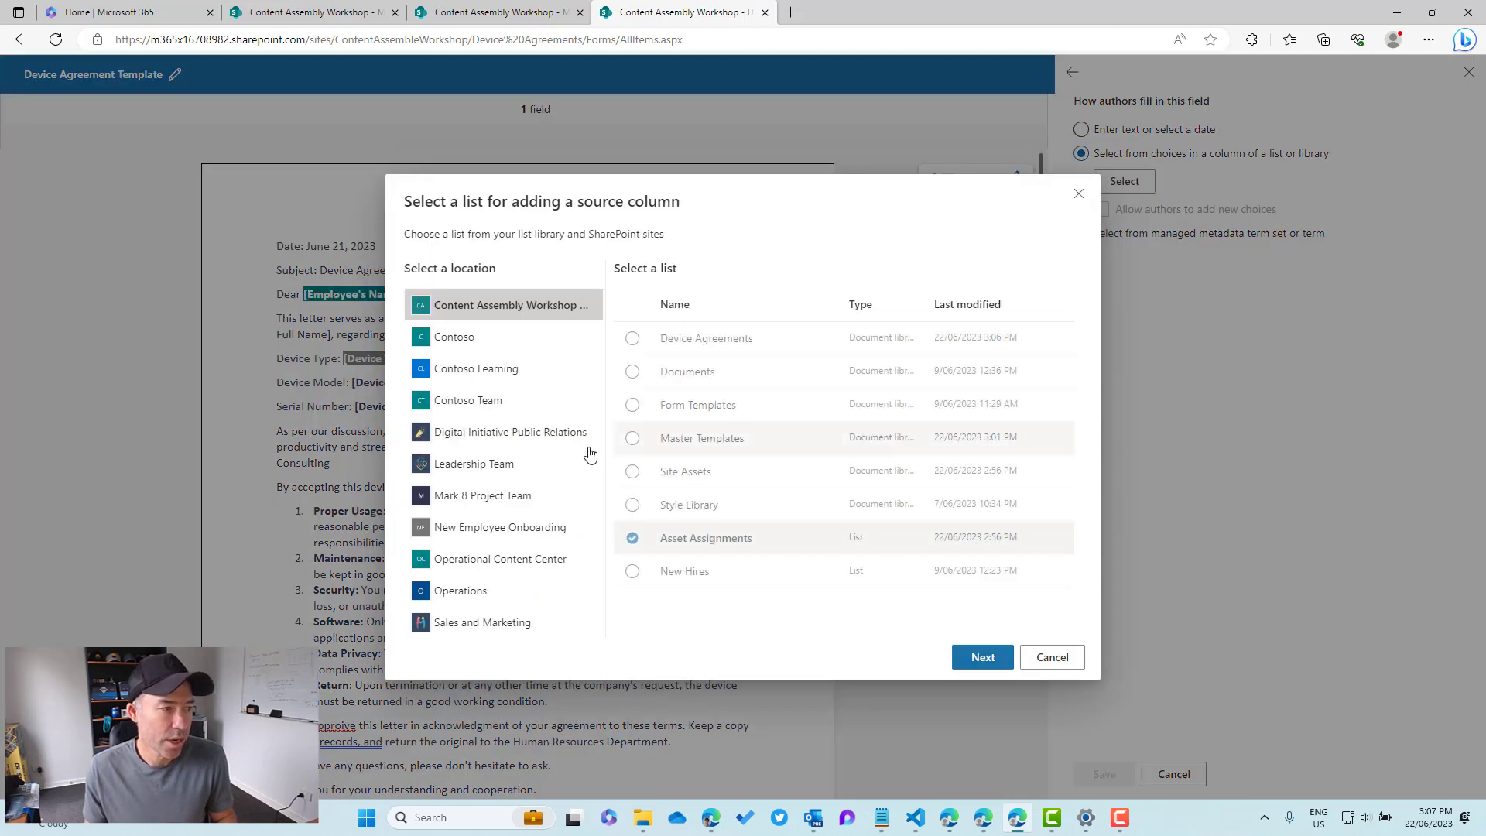
pyautogui.click(632, 537)
pyautogui.click(980, 656)
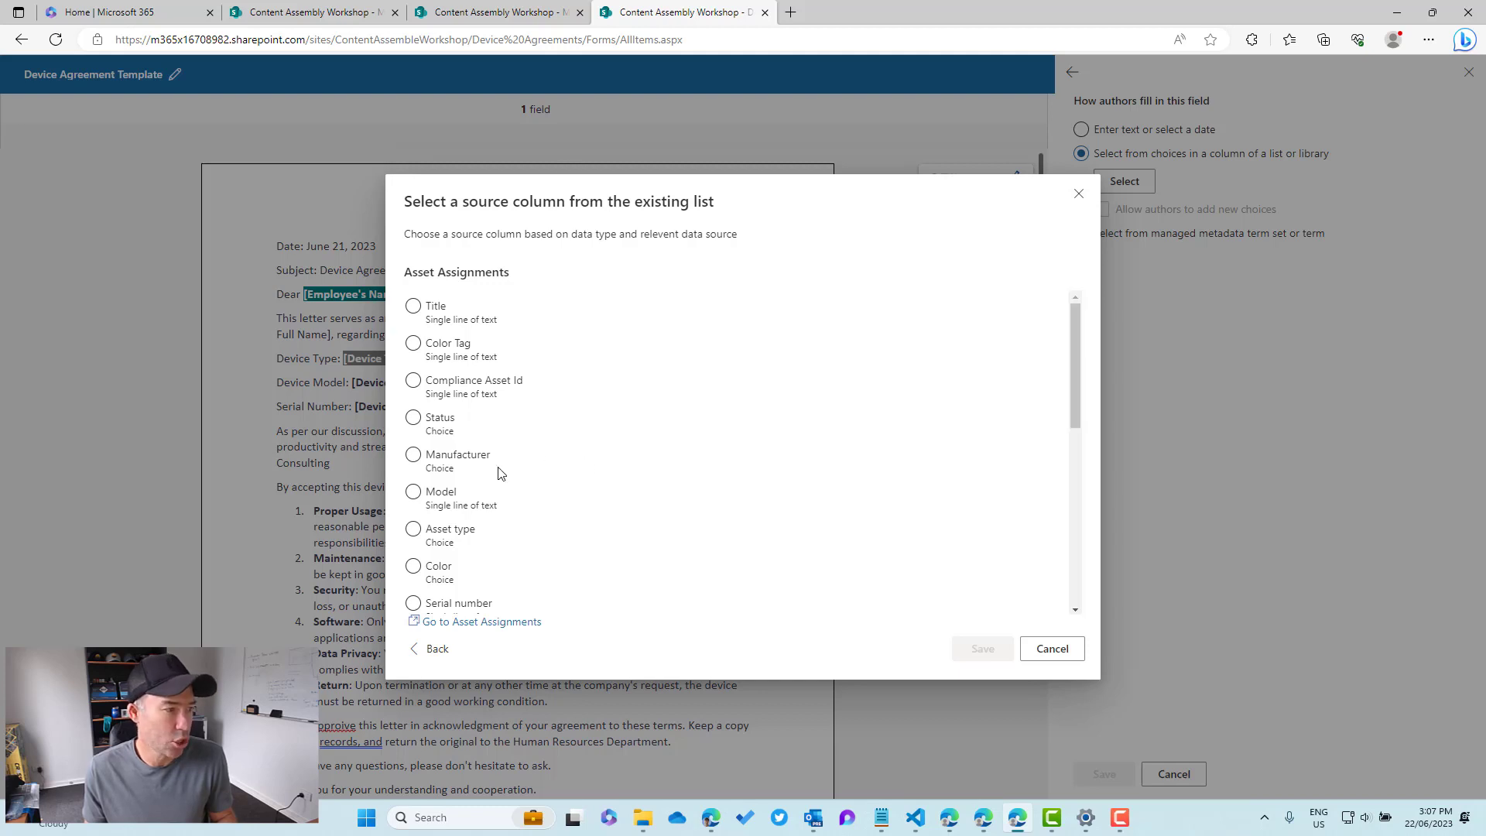
pyautogui.click(460, 532)
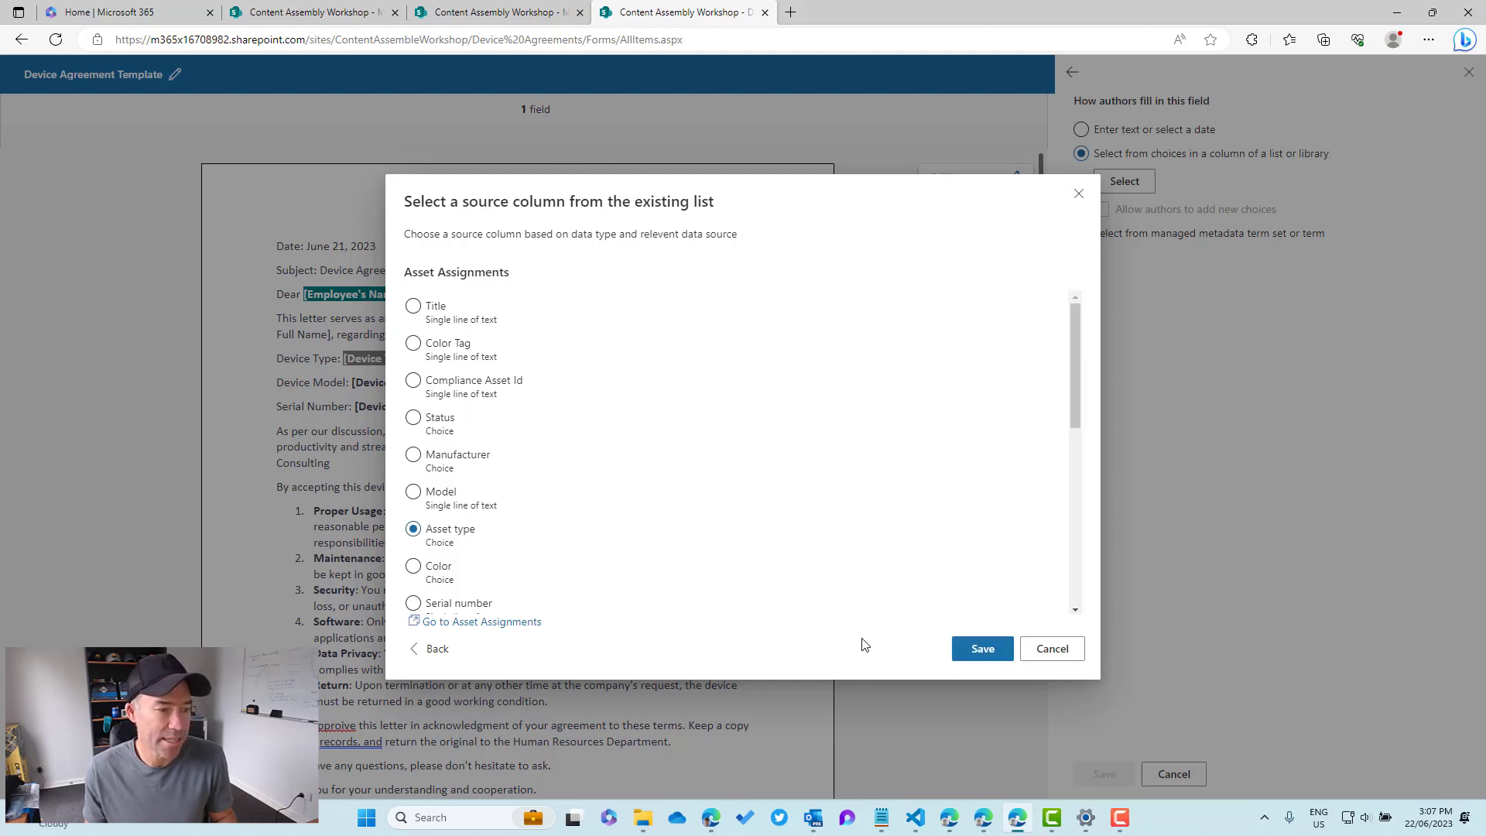
pyautogui.click(982, 647)
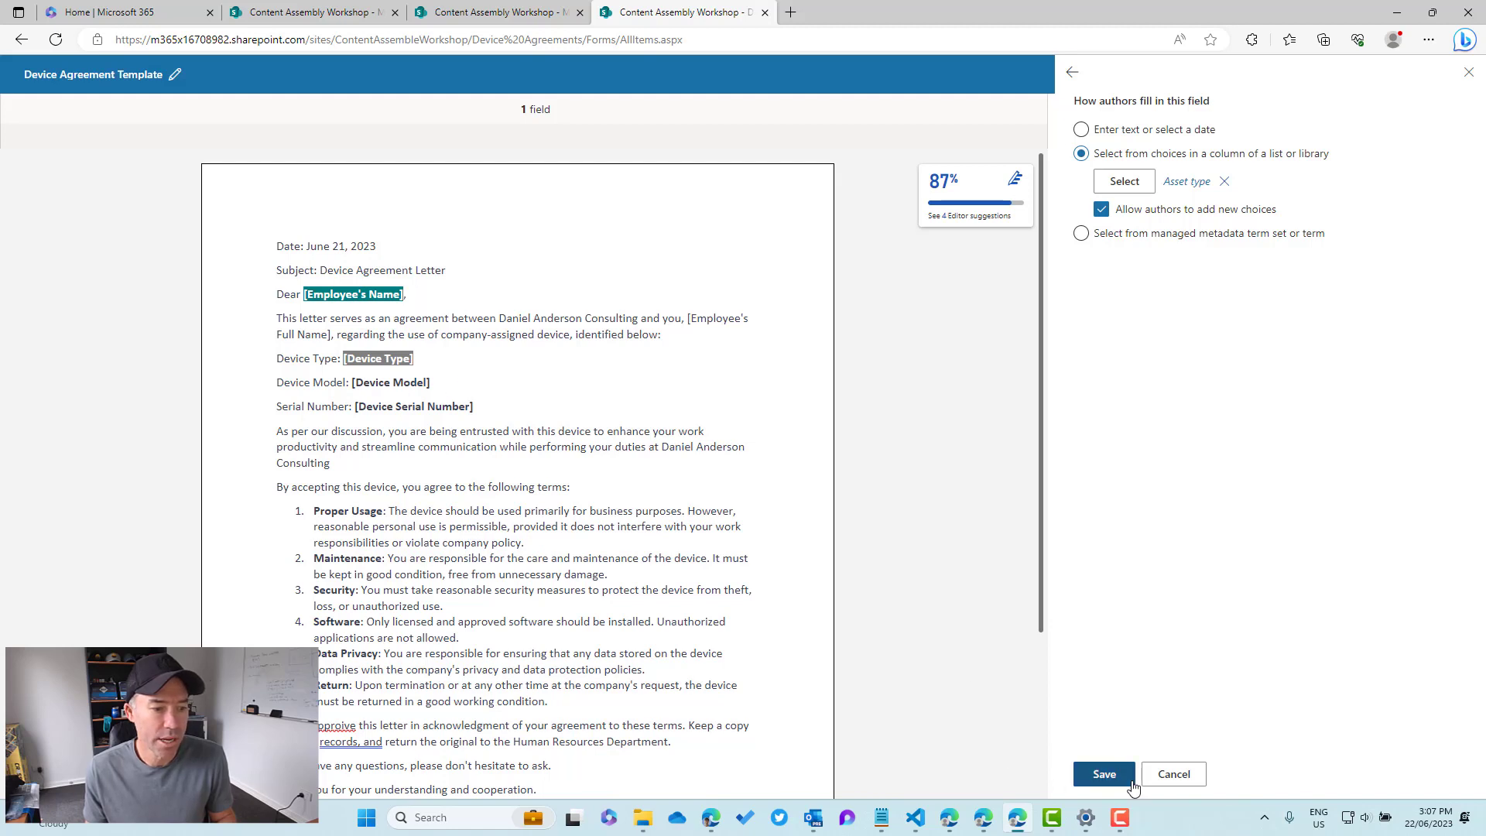
pyautogui.click(1102, 773)
# Step: Start a content field named Model for the [Device Model] placeholder
pyautogui.moveTo(431, 383); pyautogui.dragTo(352, 387)
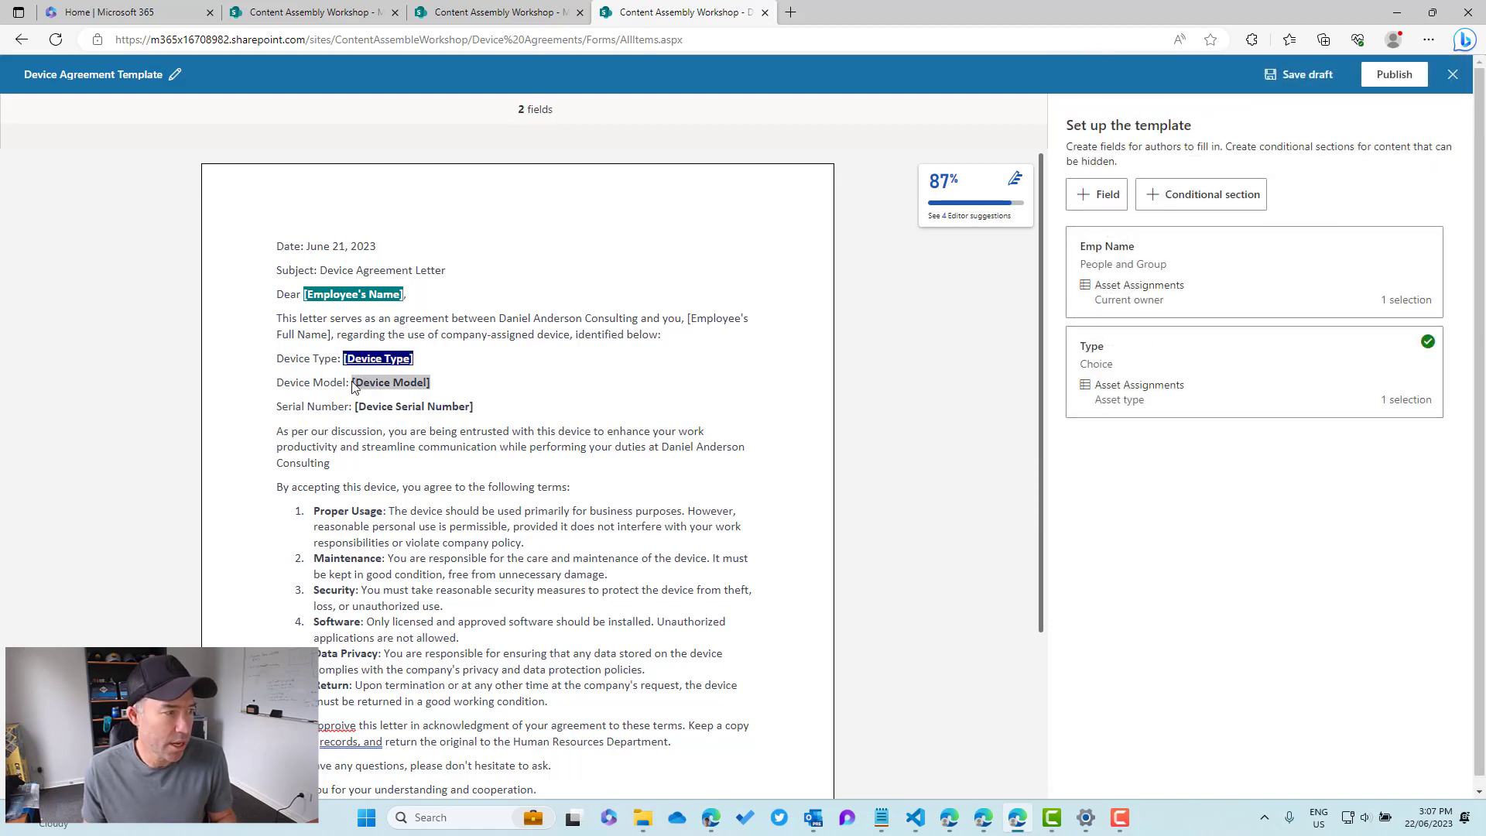
pyautogui.click(1098, 194)
pyautogui.click(1134, 146)
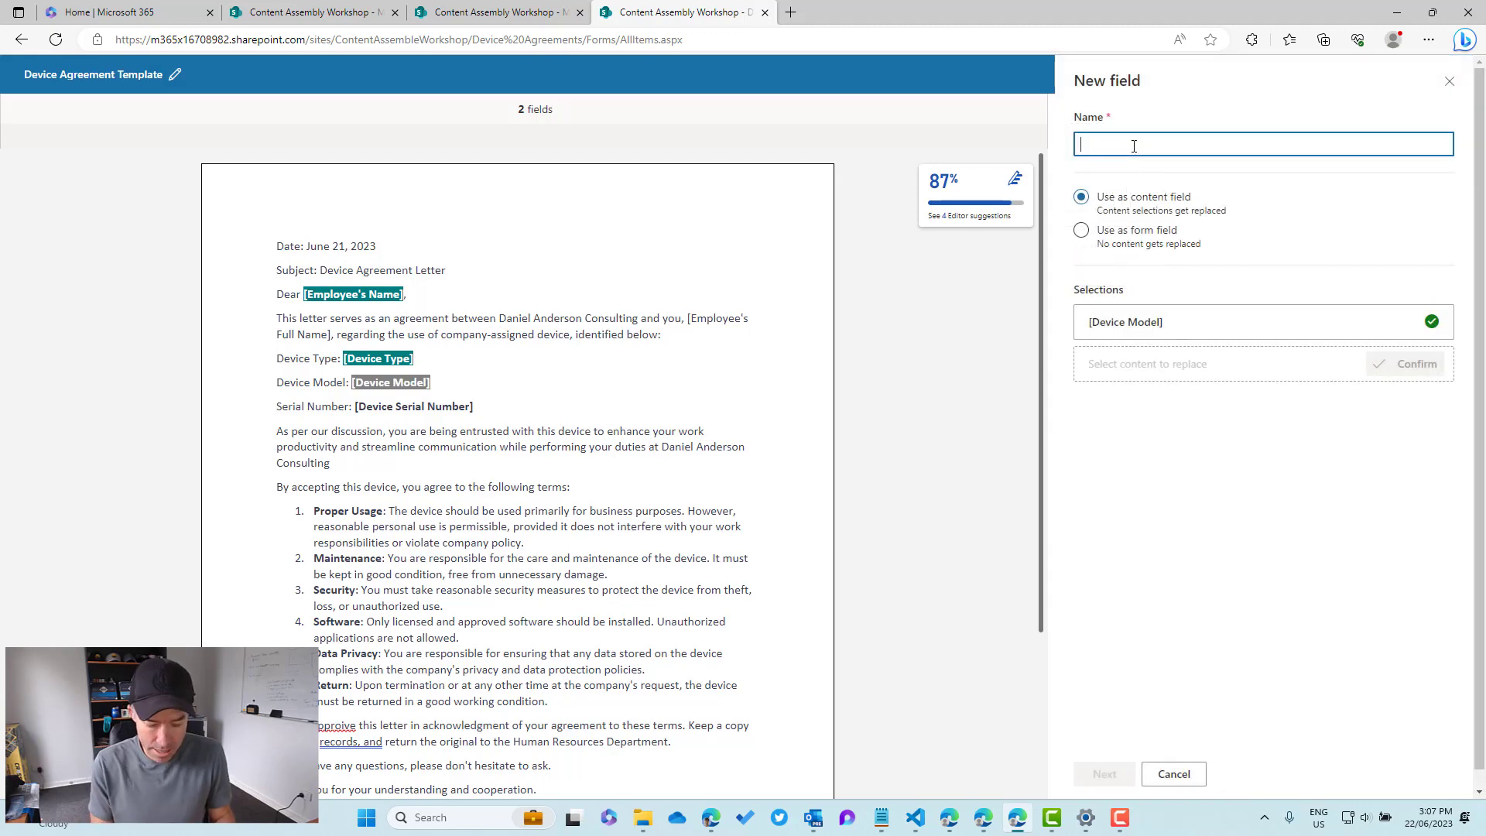
pyautogui.write('Model')
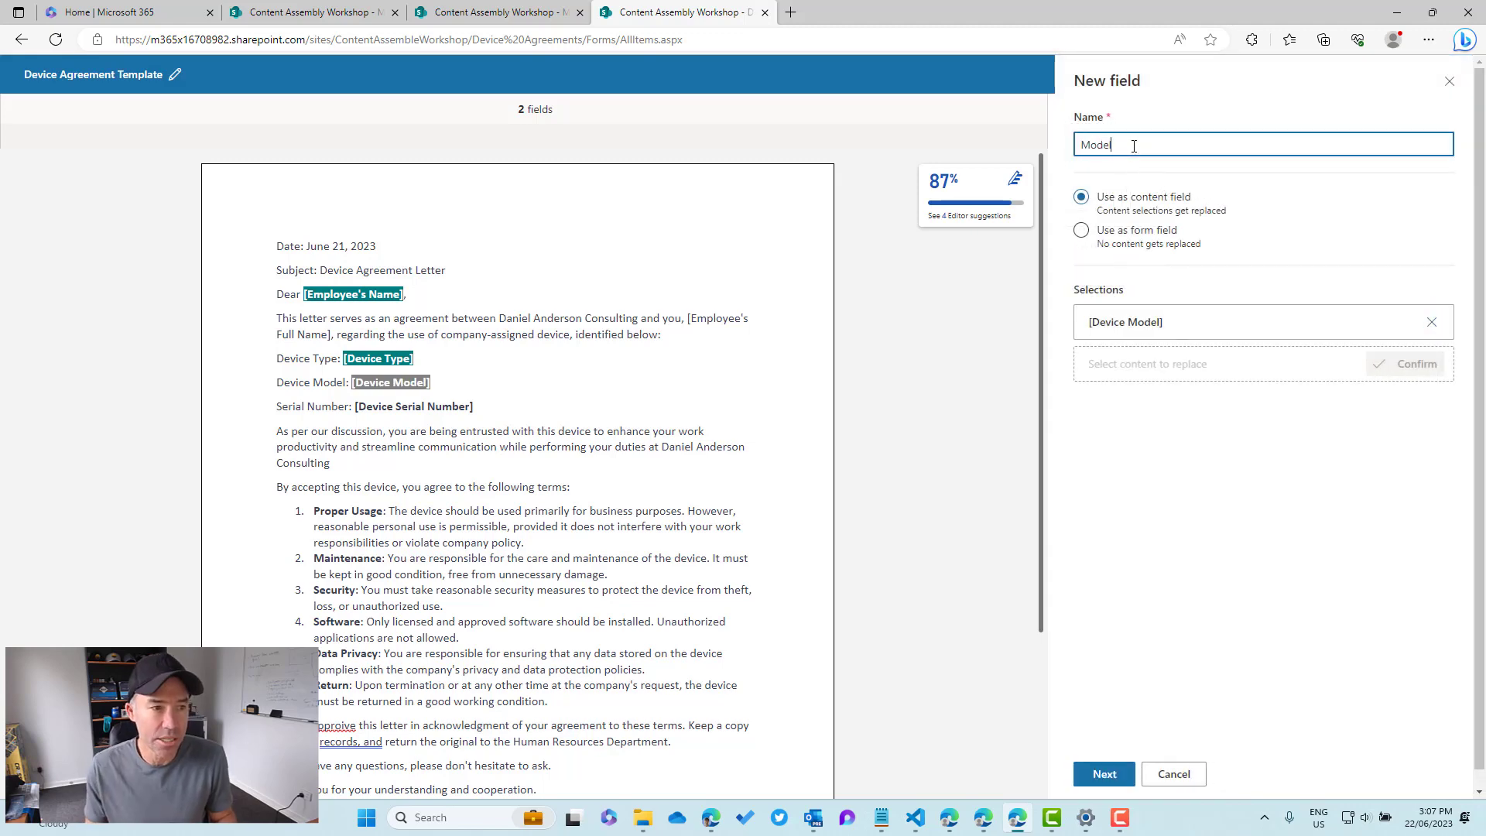
pyautogui.click(1105, 774)
# Step: Source the Model field's choices from the Model column of the Asset Assignments list and save the field
pyautogui.click(1140, 208)
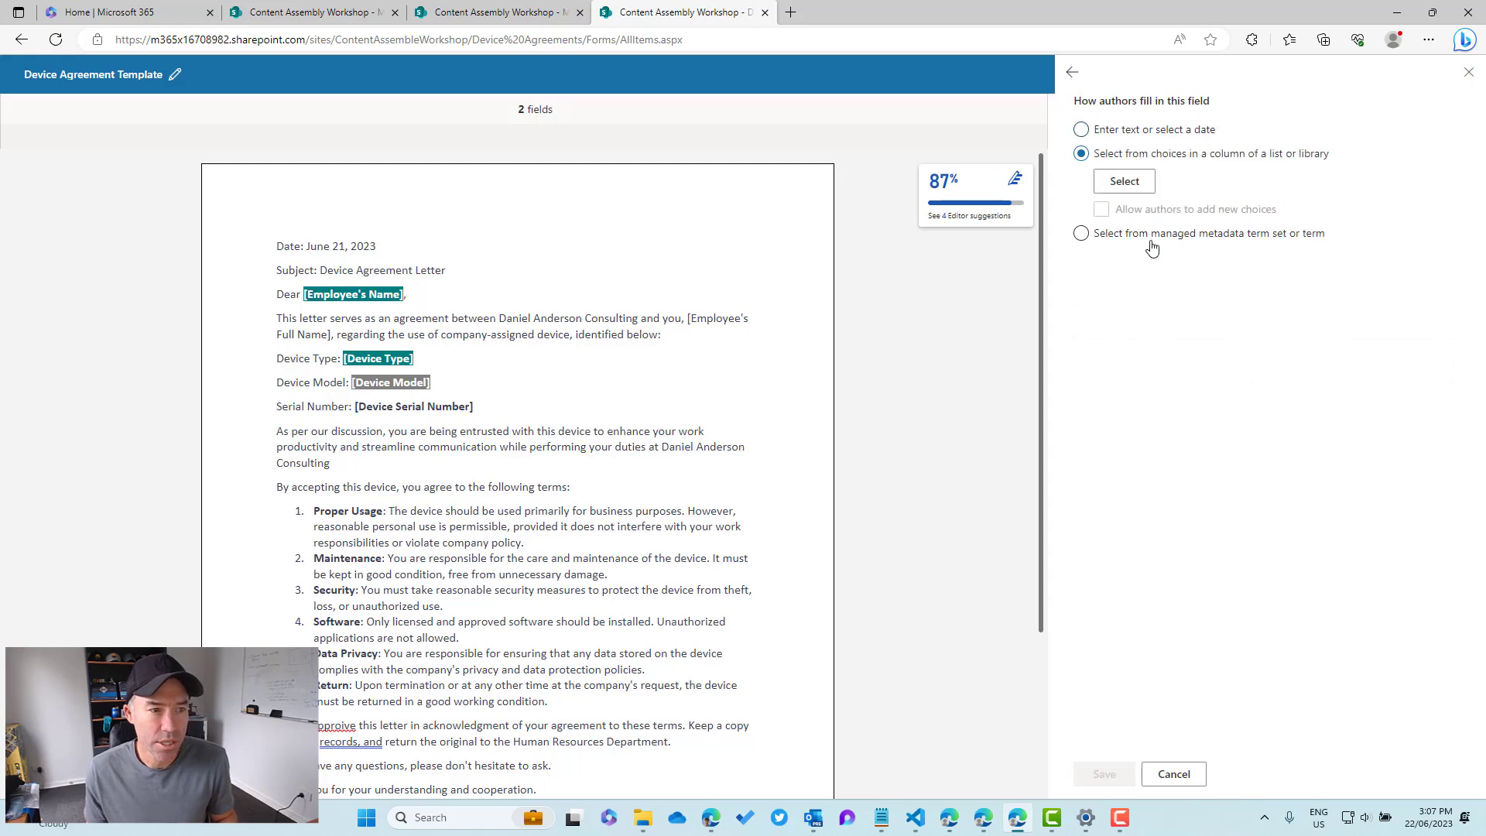
pyautogui.click(1126, 185)
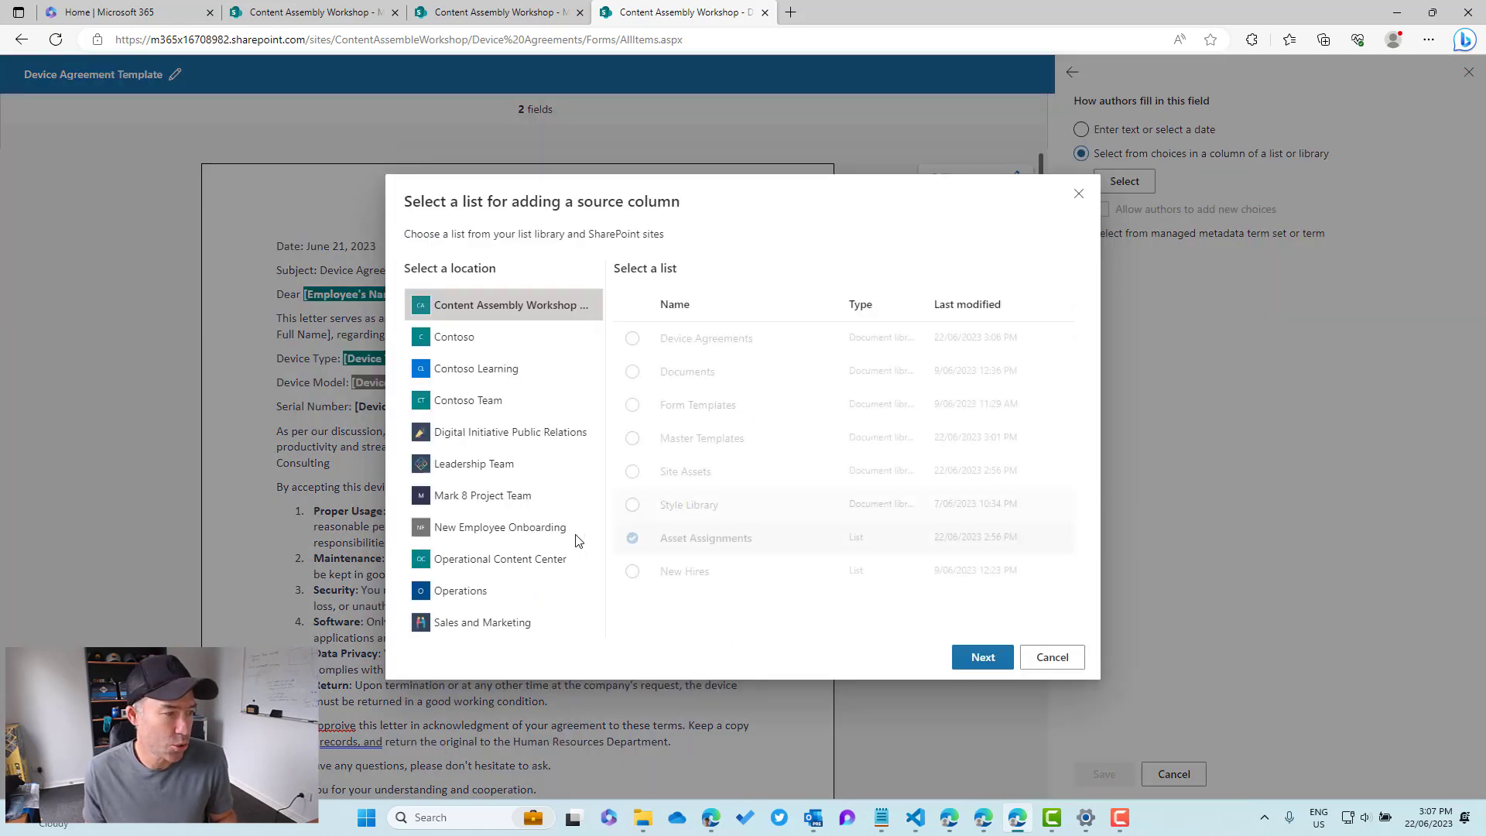
pyautogui.click(631, 535)
pyautogui.click(981, 657)
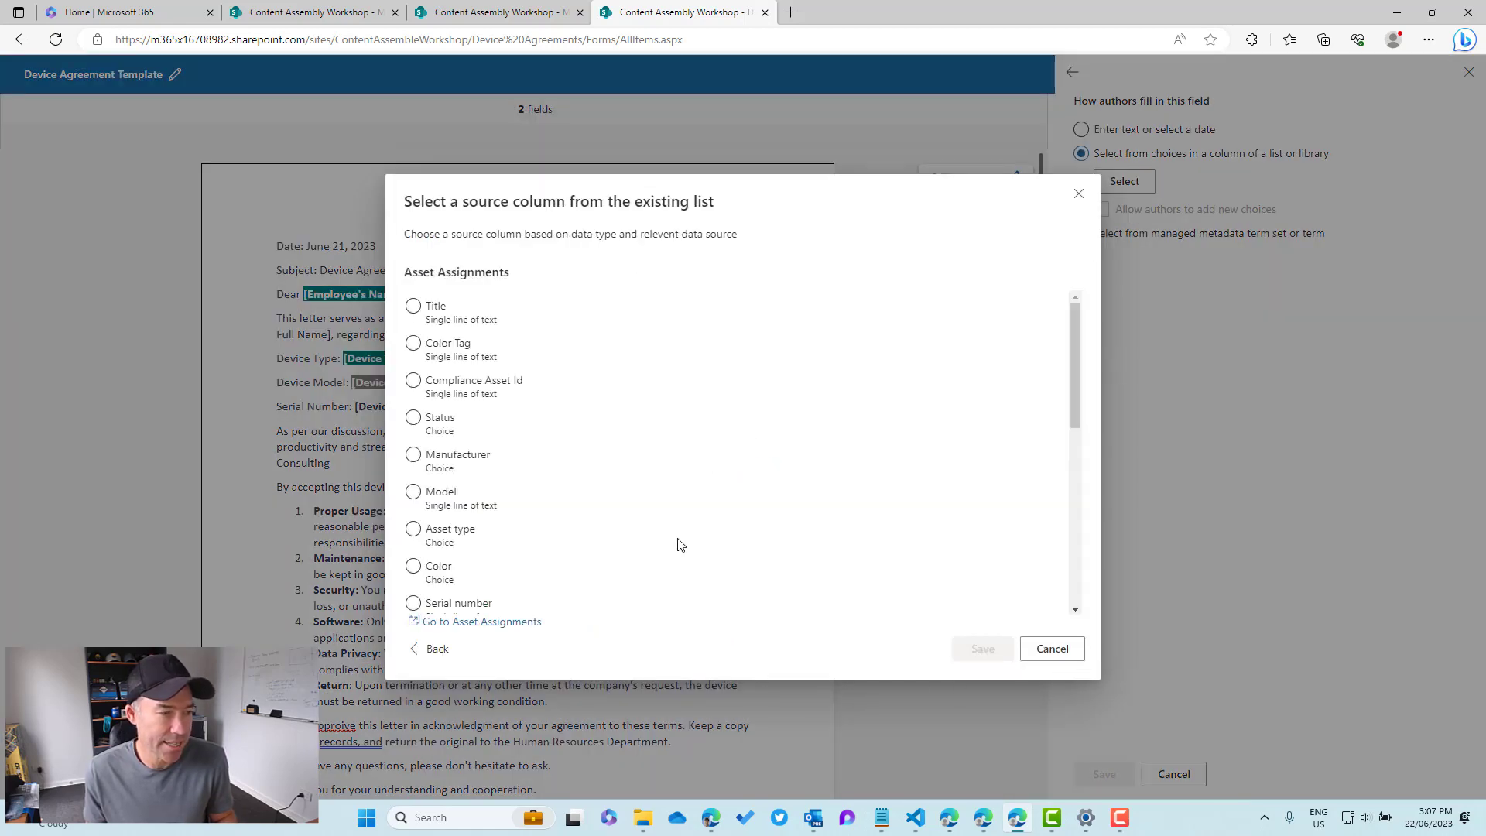
pyautogui.click(455, 496)
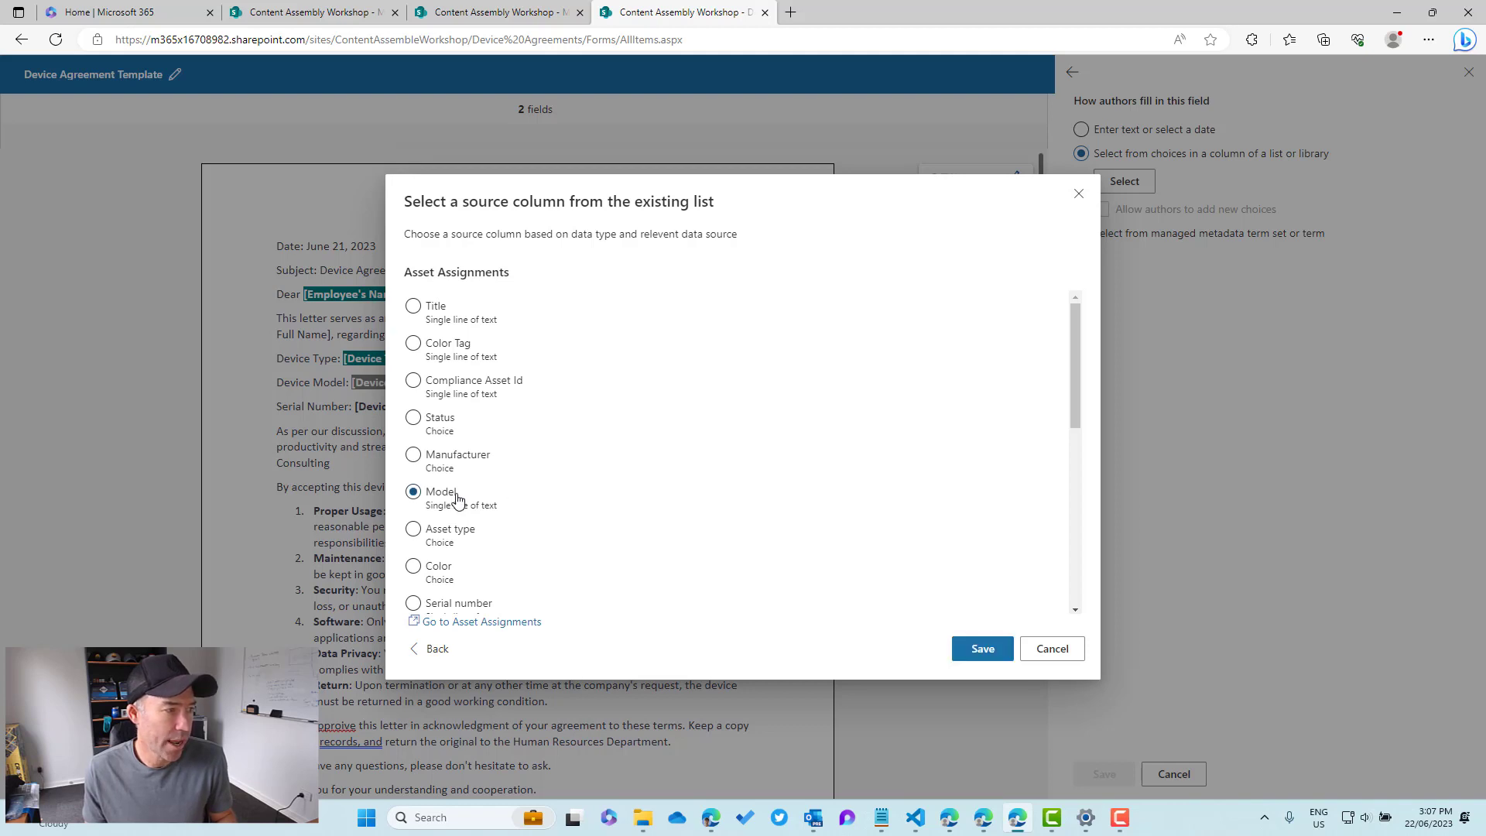
pyautogui.click(977, 649)
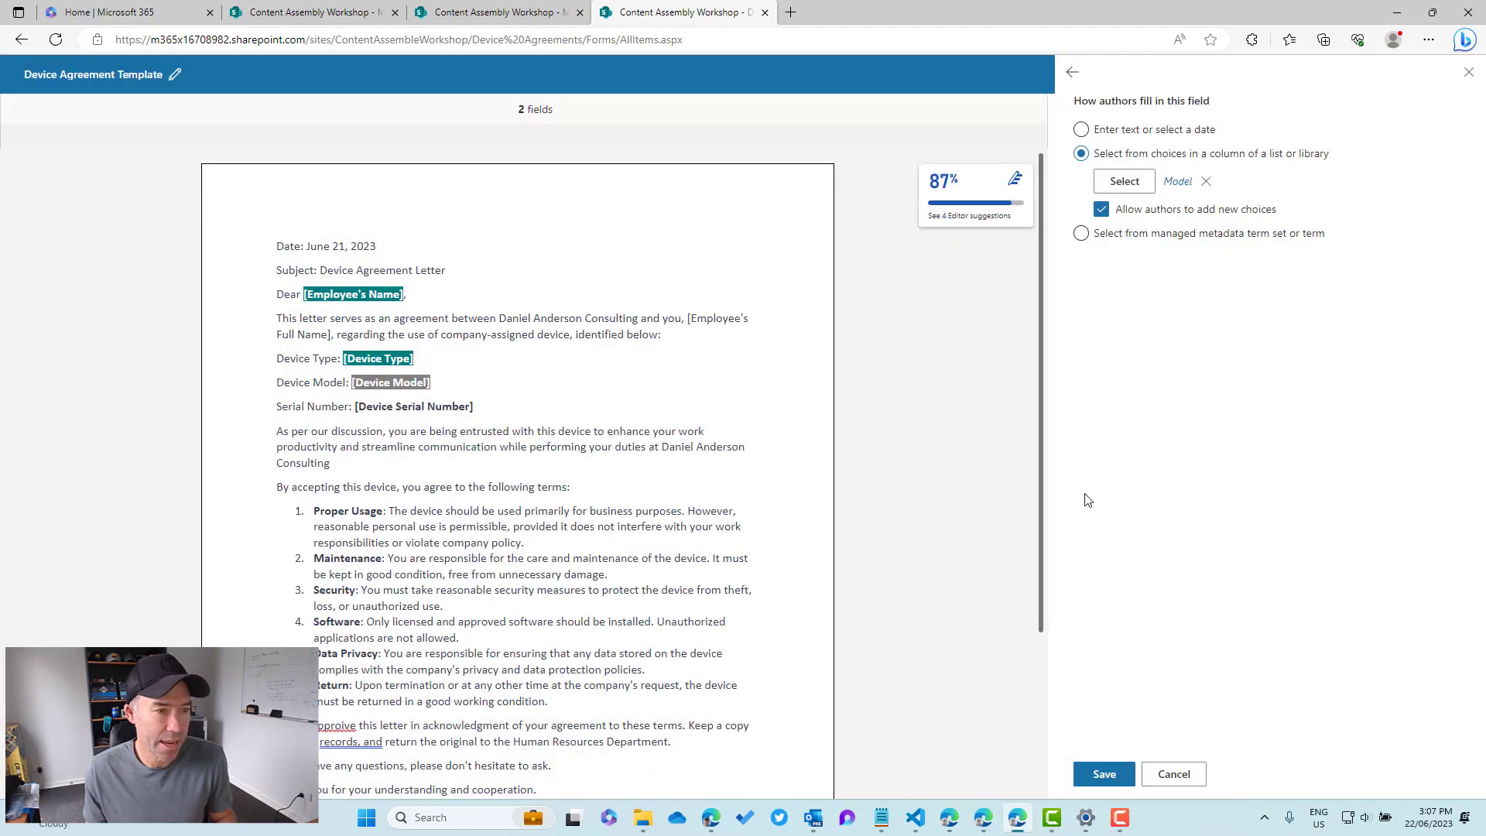
pyautogui.click(1114, 775)
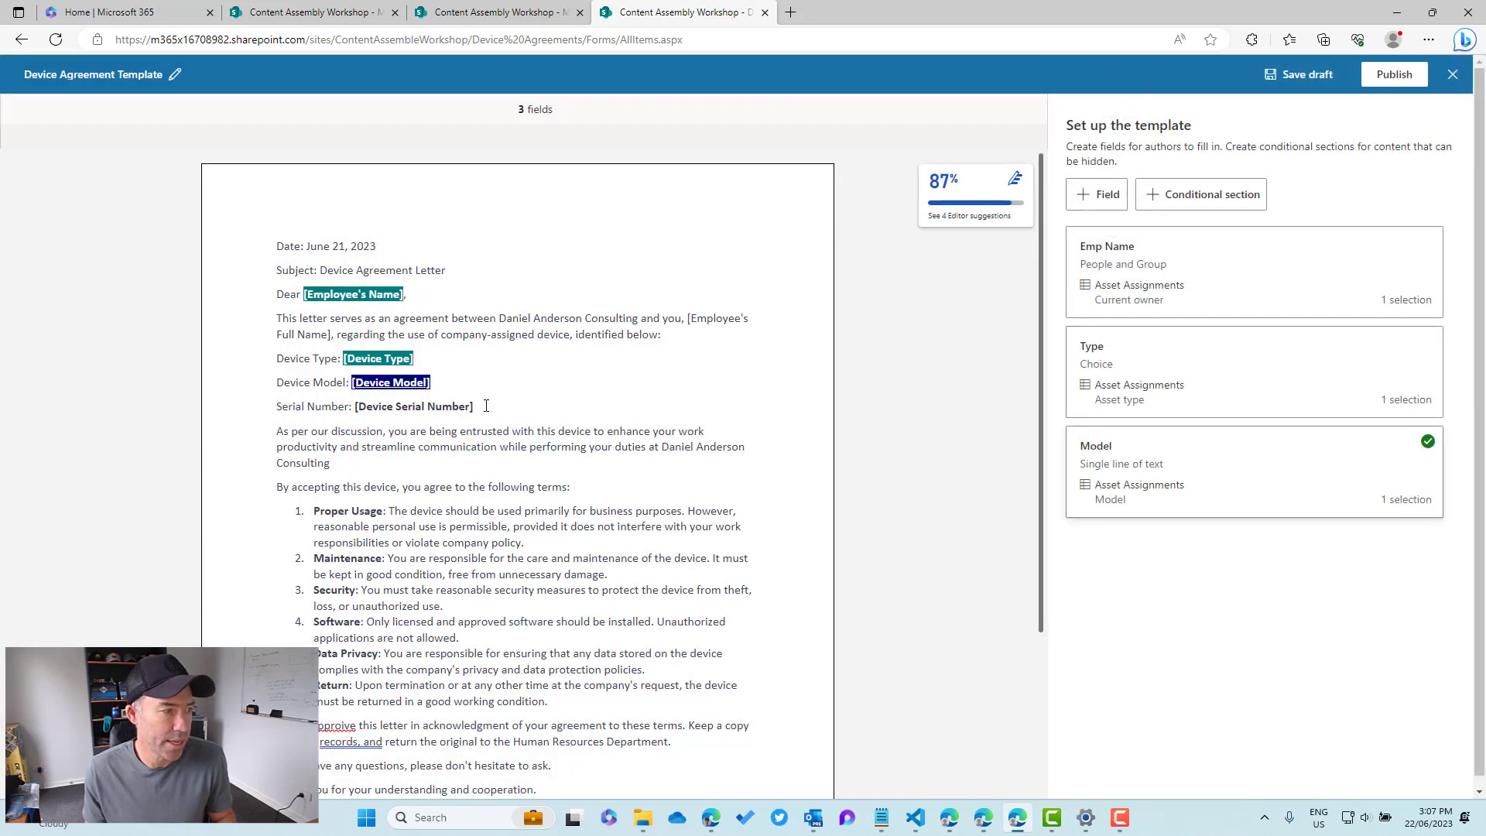
# Step: Start a content field named SN for the [Device Serial Number] placeholder
pyautogui.moveTo(486, 405); pyautogui.dragTo(353, 414)
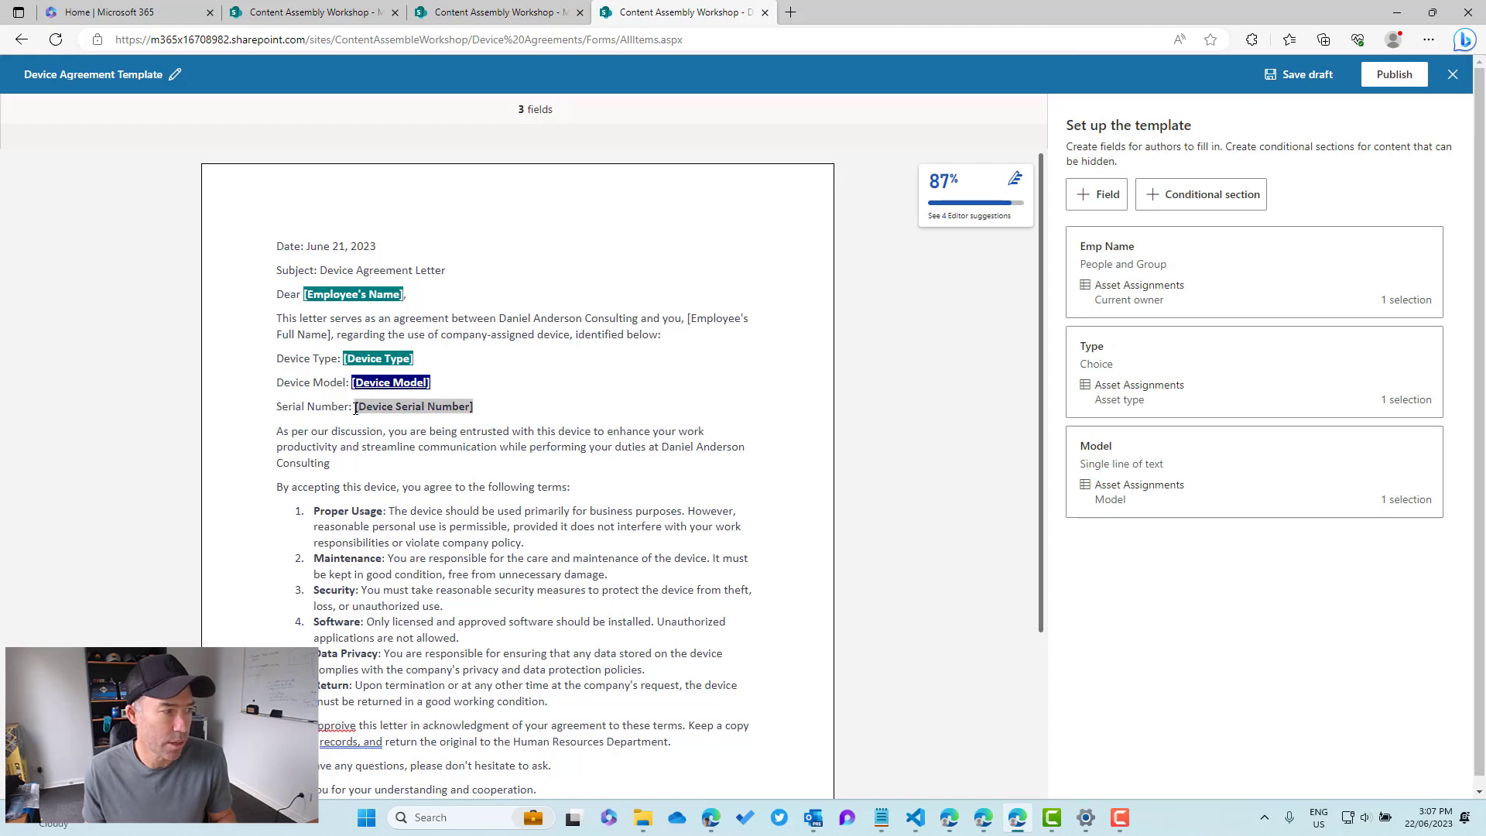
pyautogui.click(1097, 196)
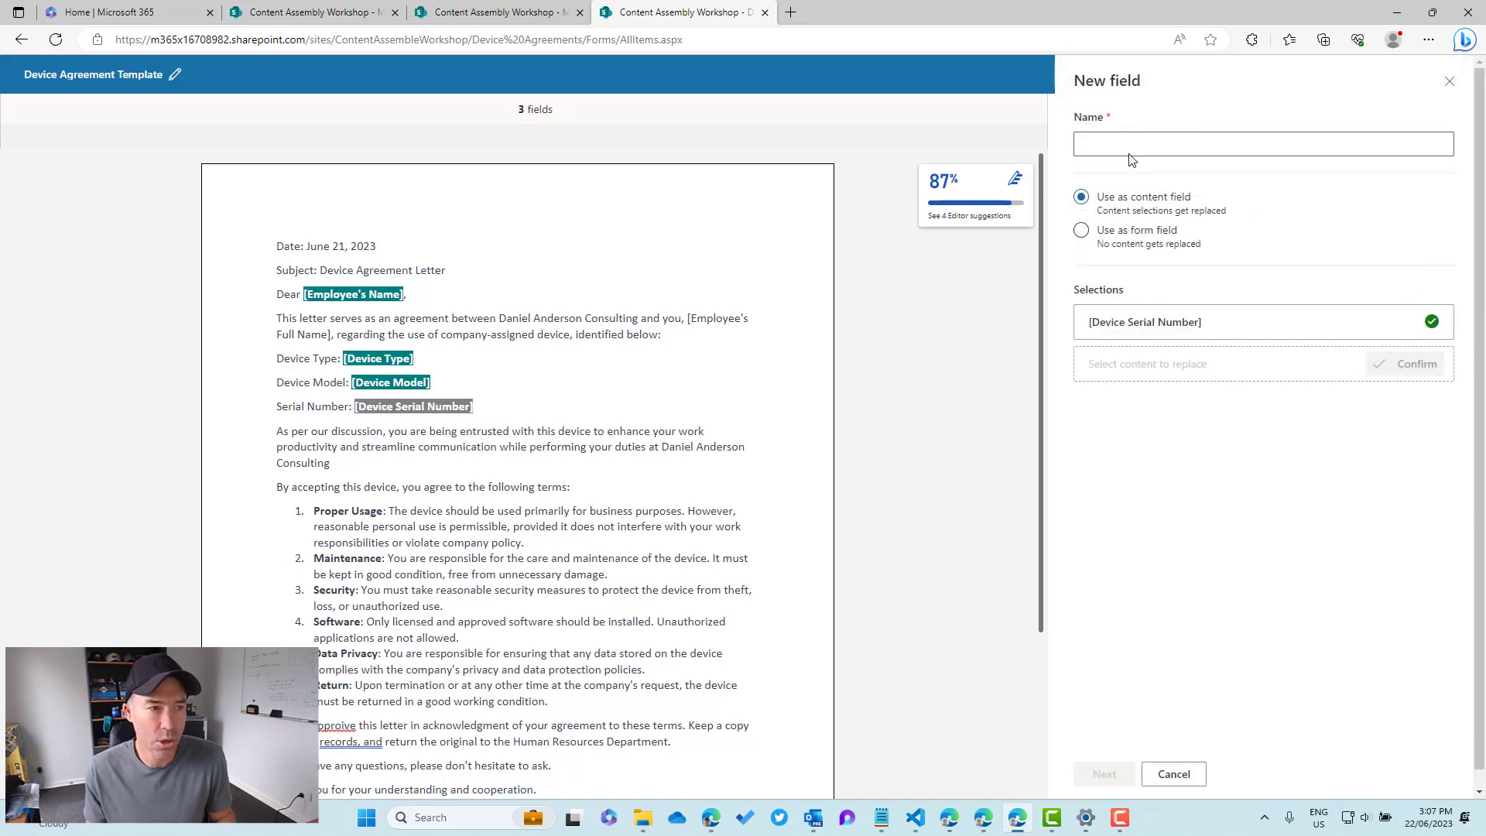
pyautogui.click(1127, 142)
pyautogui.write('SN')
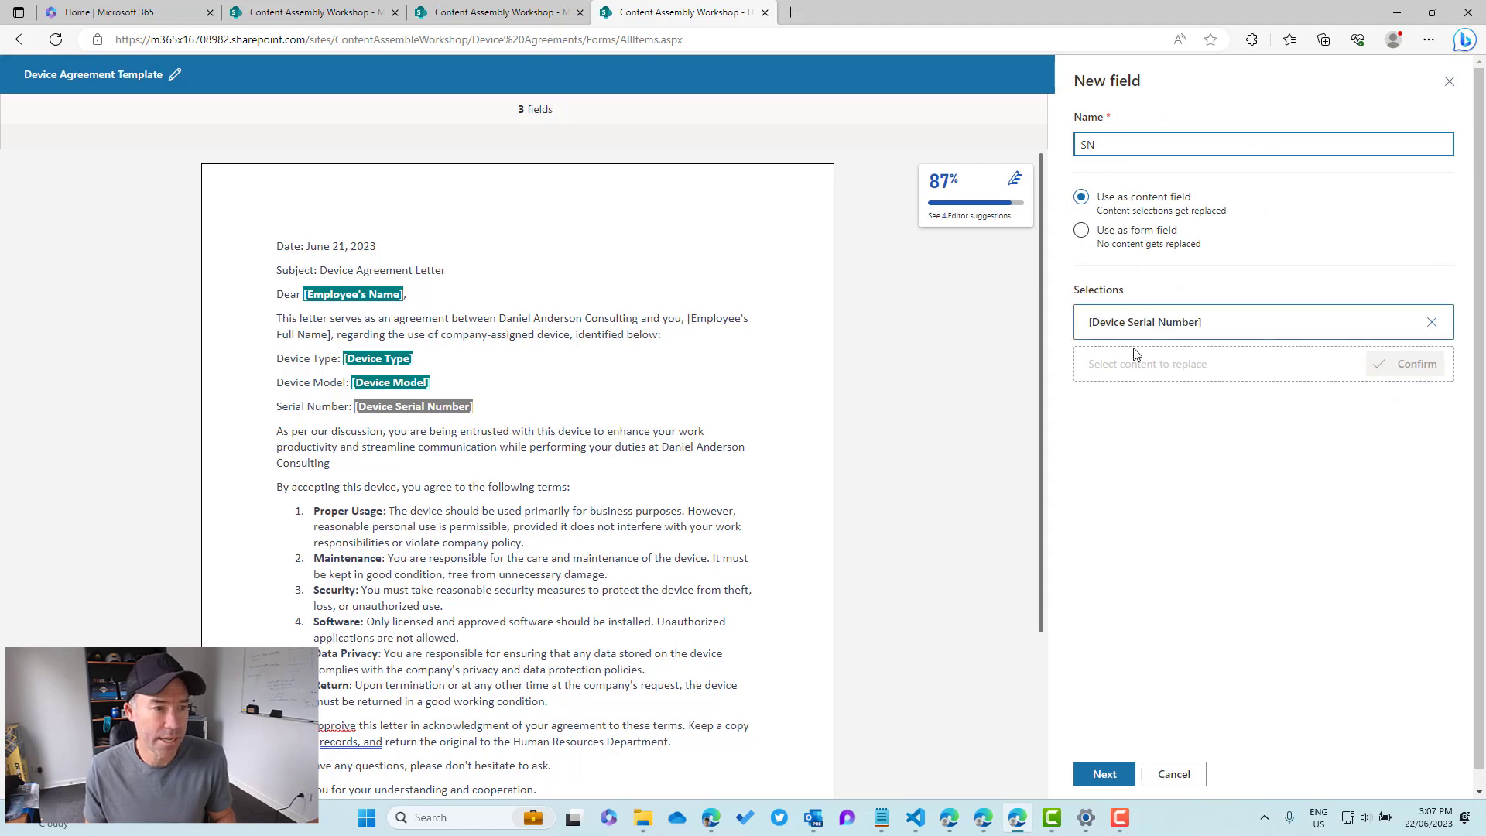
pyautogui.click(1107, 776)
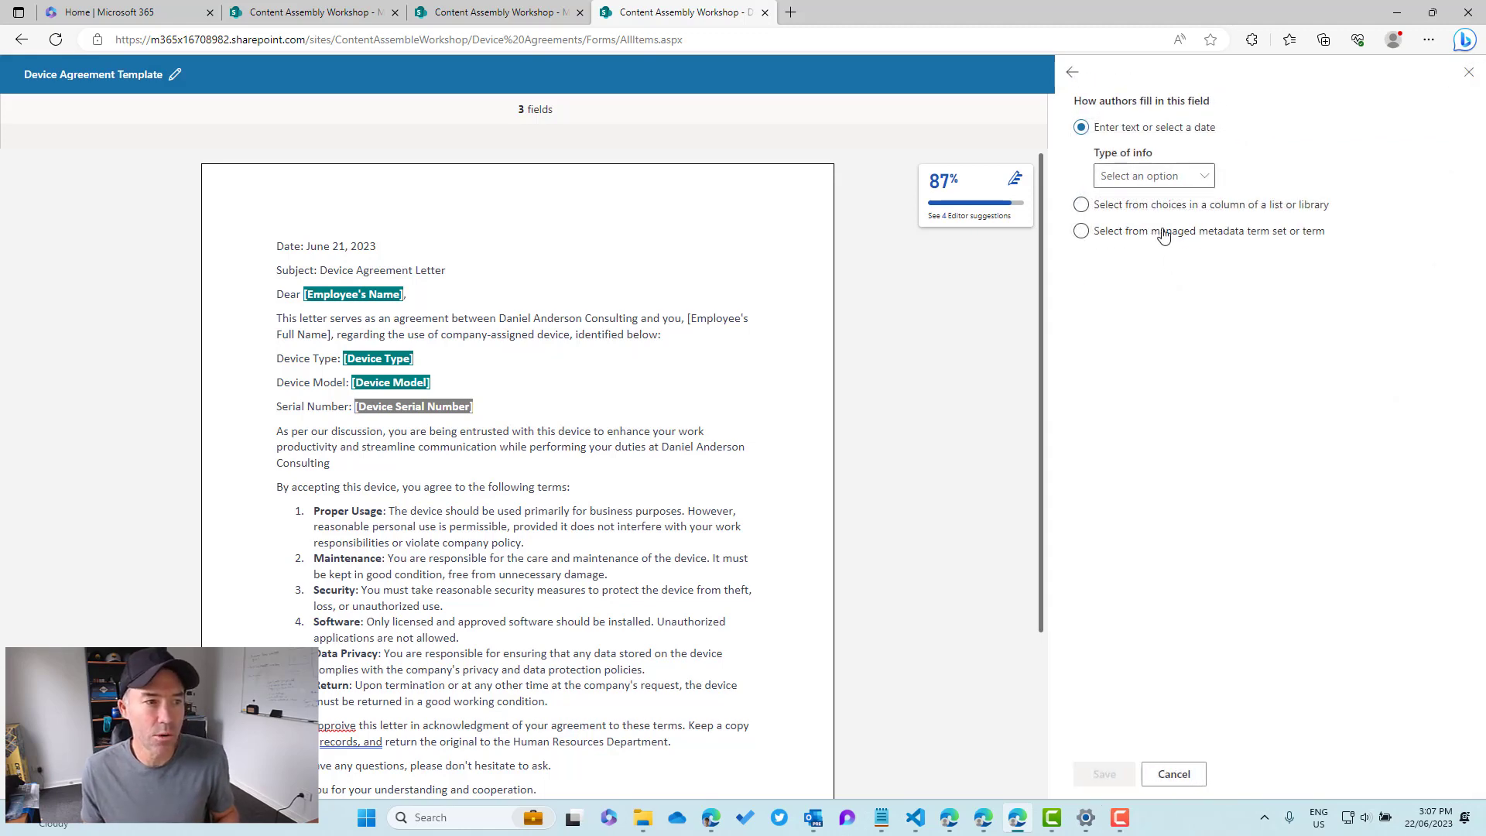
# Step: Source the SN field's choices from the Serial number column of the Asset Assignments list and save the field
pyautogui.click(1108, 204)
pyautogui.click(1124, 182)
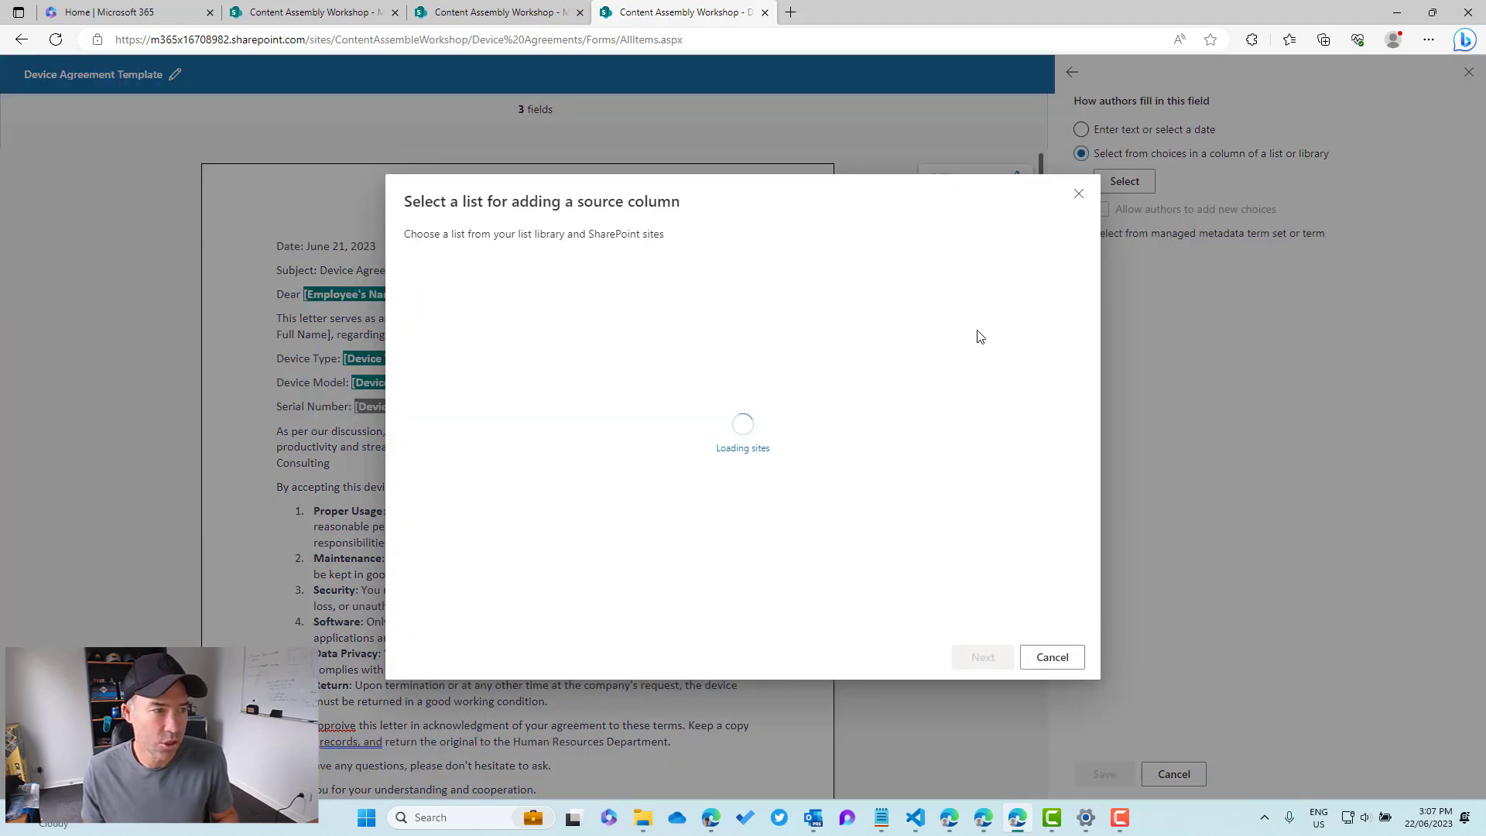
pyautogui.click(619, 541)
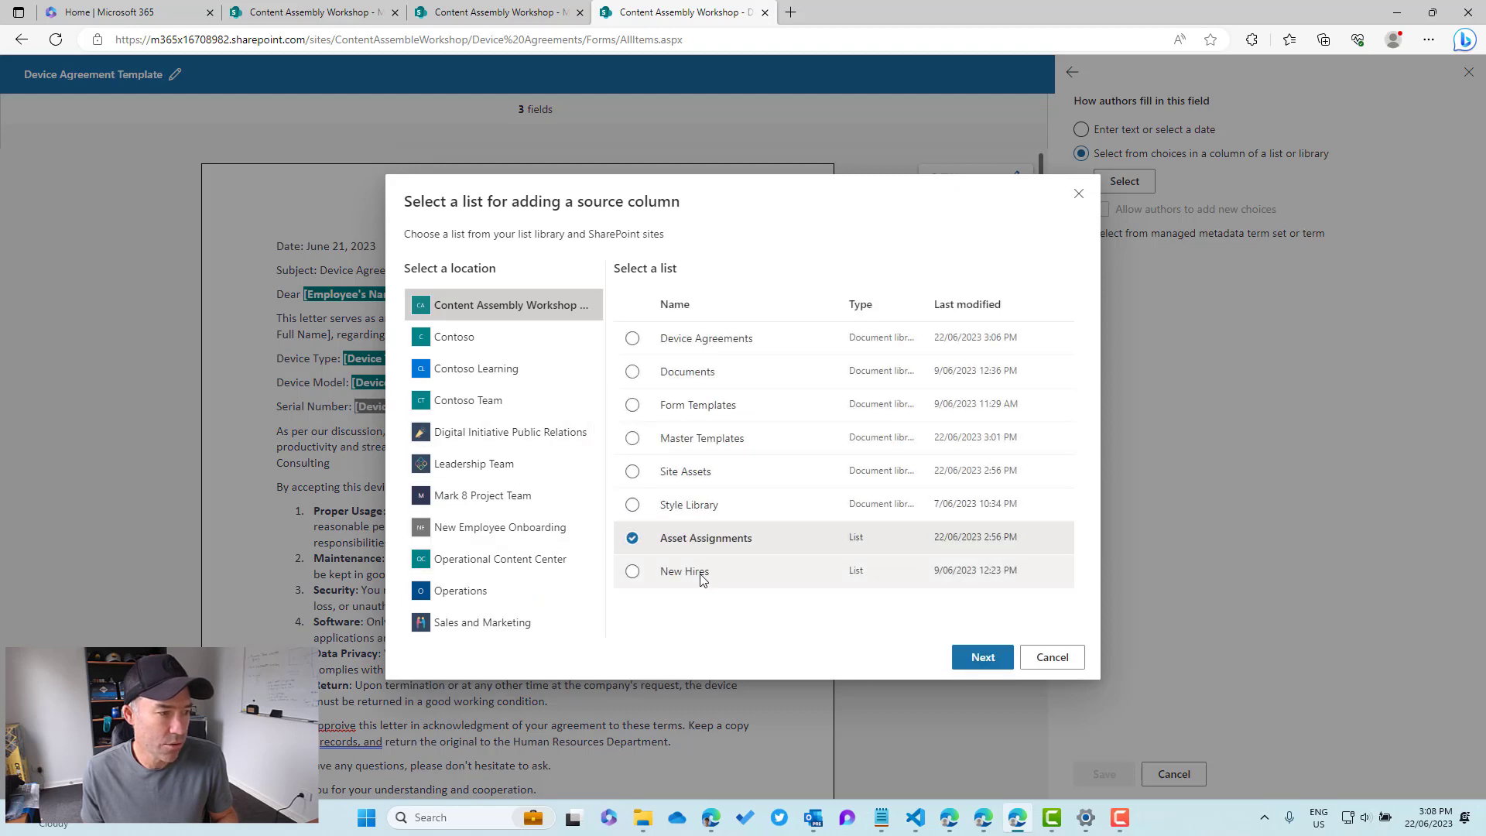
pyautogui.click(979, 659)
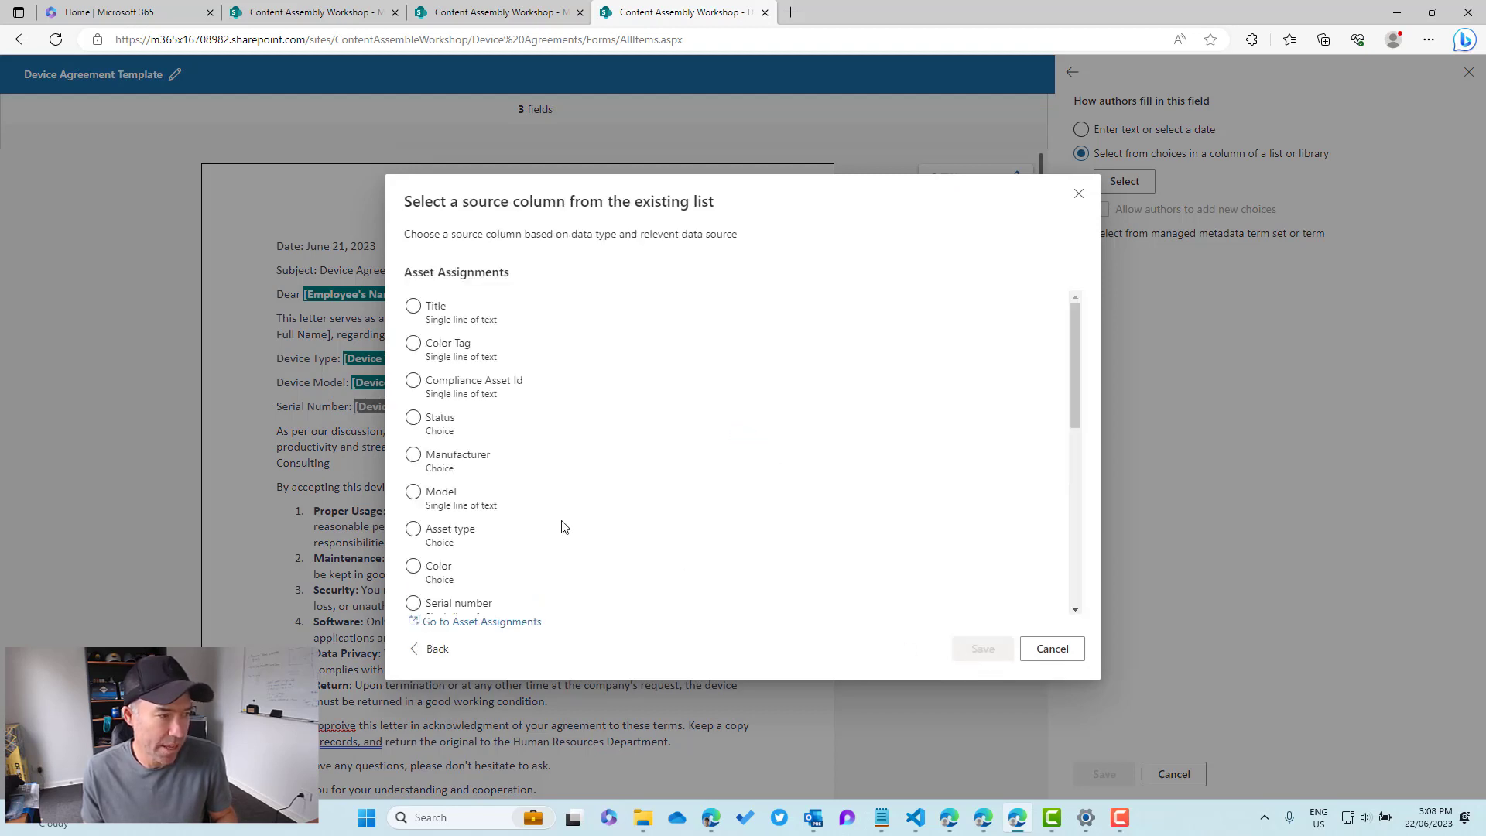
pyautogui.scroll(-1, 530, 523)
pyautogui.click(484, 569)
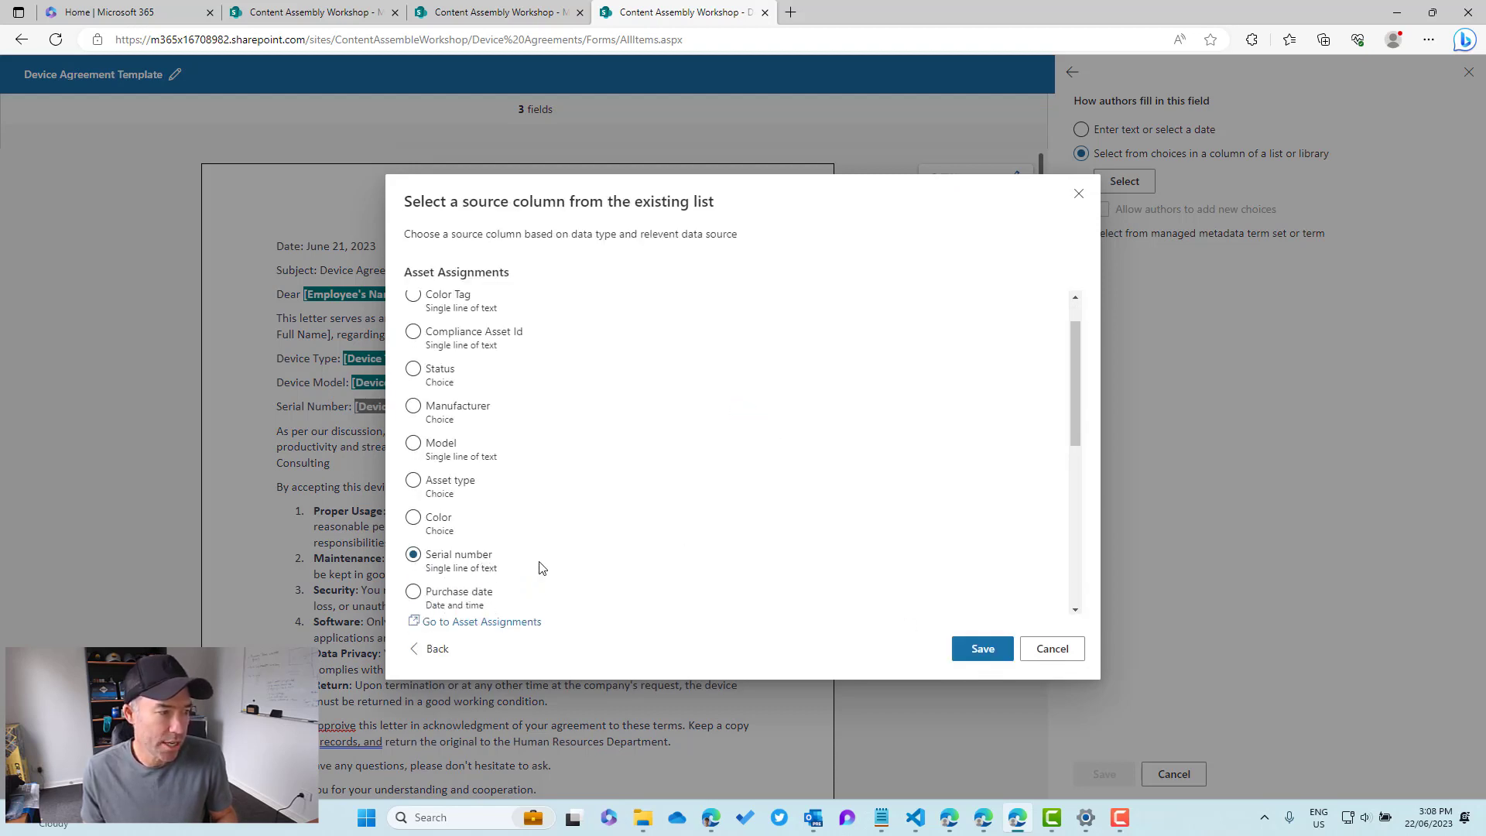
pyautogui.click(983, 648)
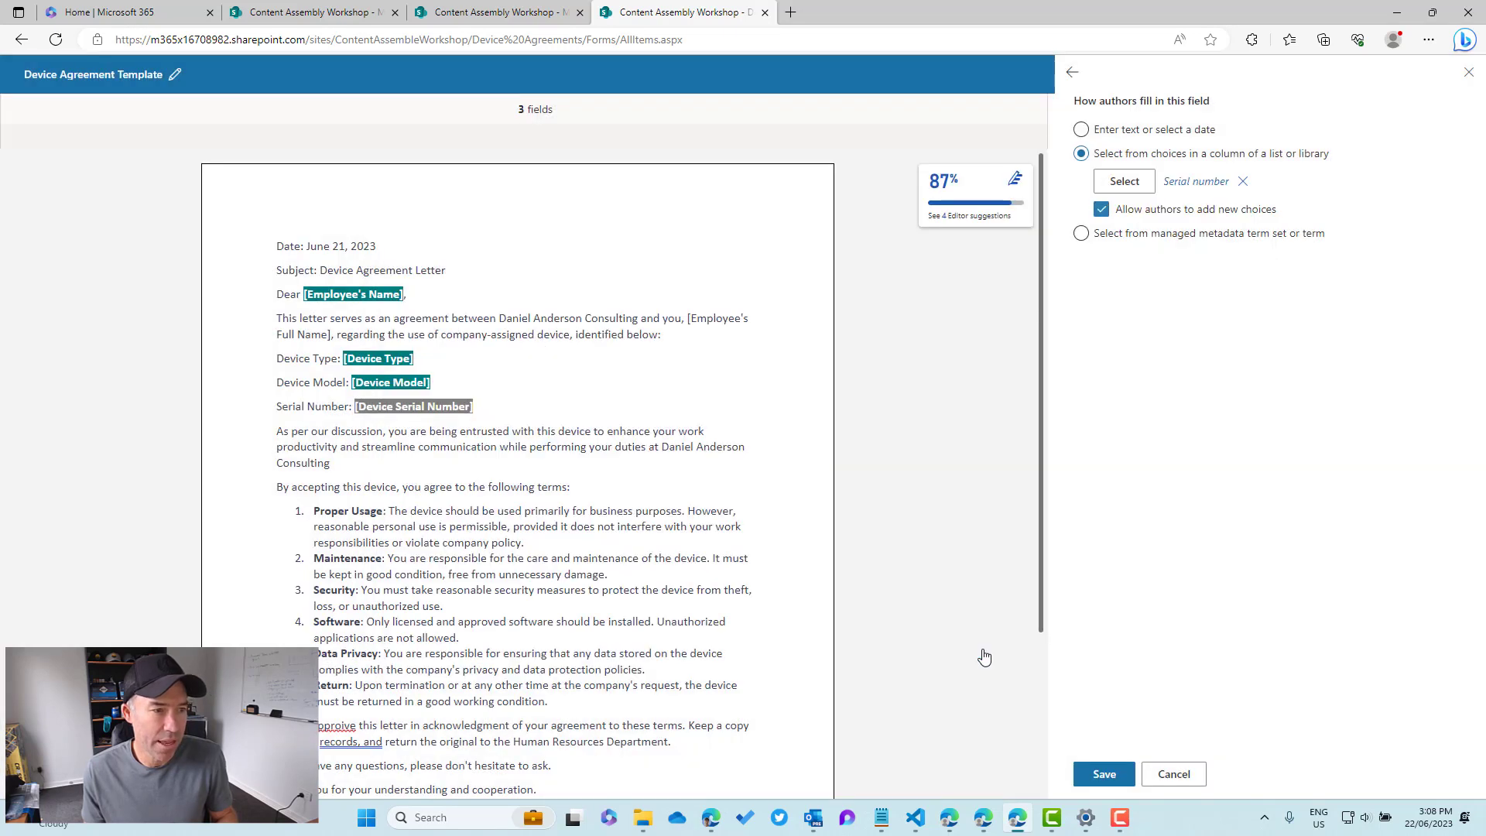
pyautogui.click(1108, 777)
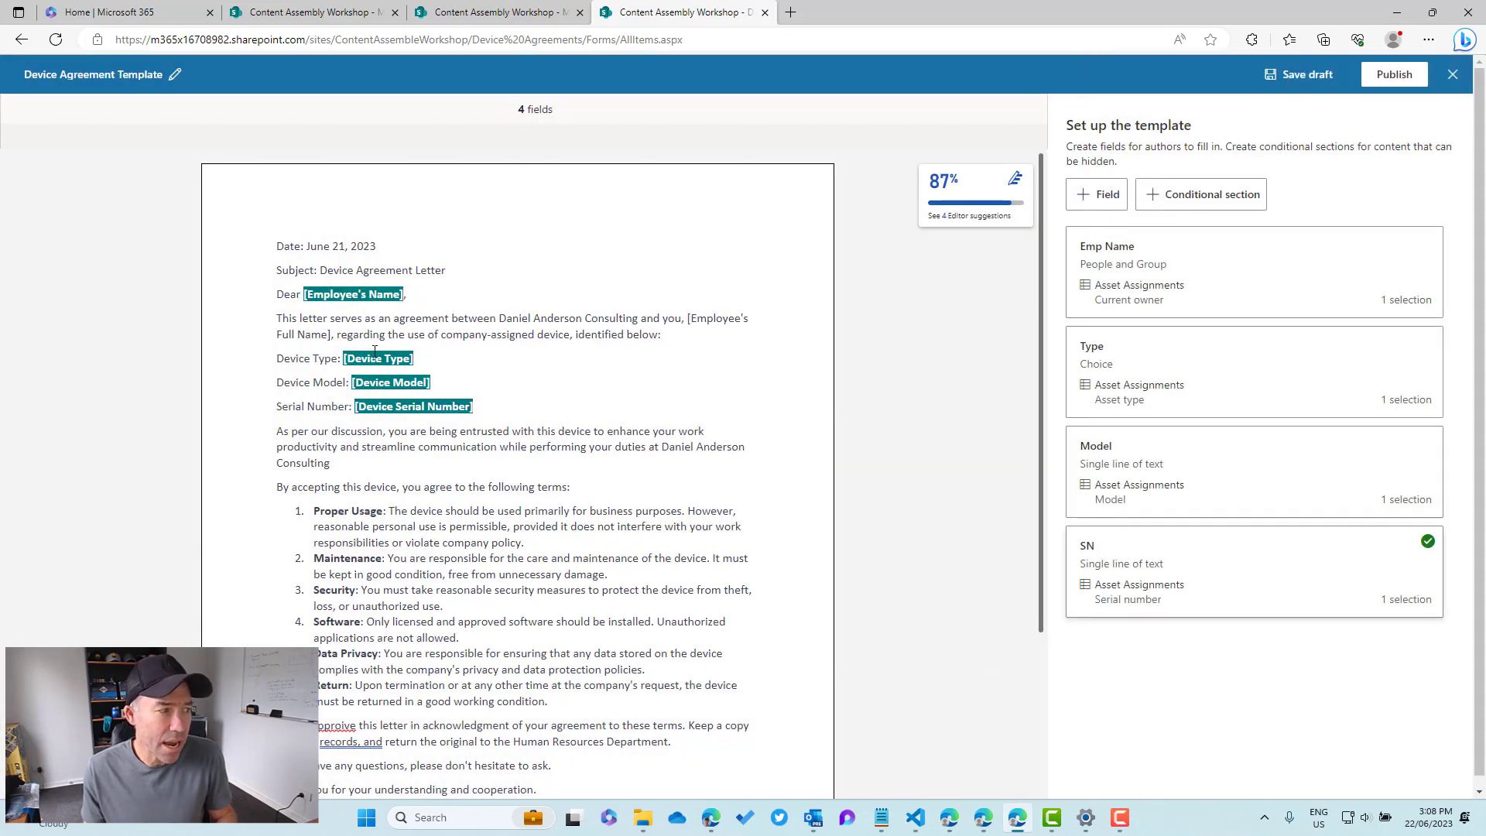
# Step: Publish the Device Agreement Template with Type and Model shown as columns and the default library view option turned off
pyautogui.scroll(-3, 482, 463)
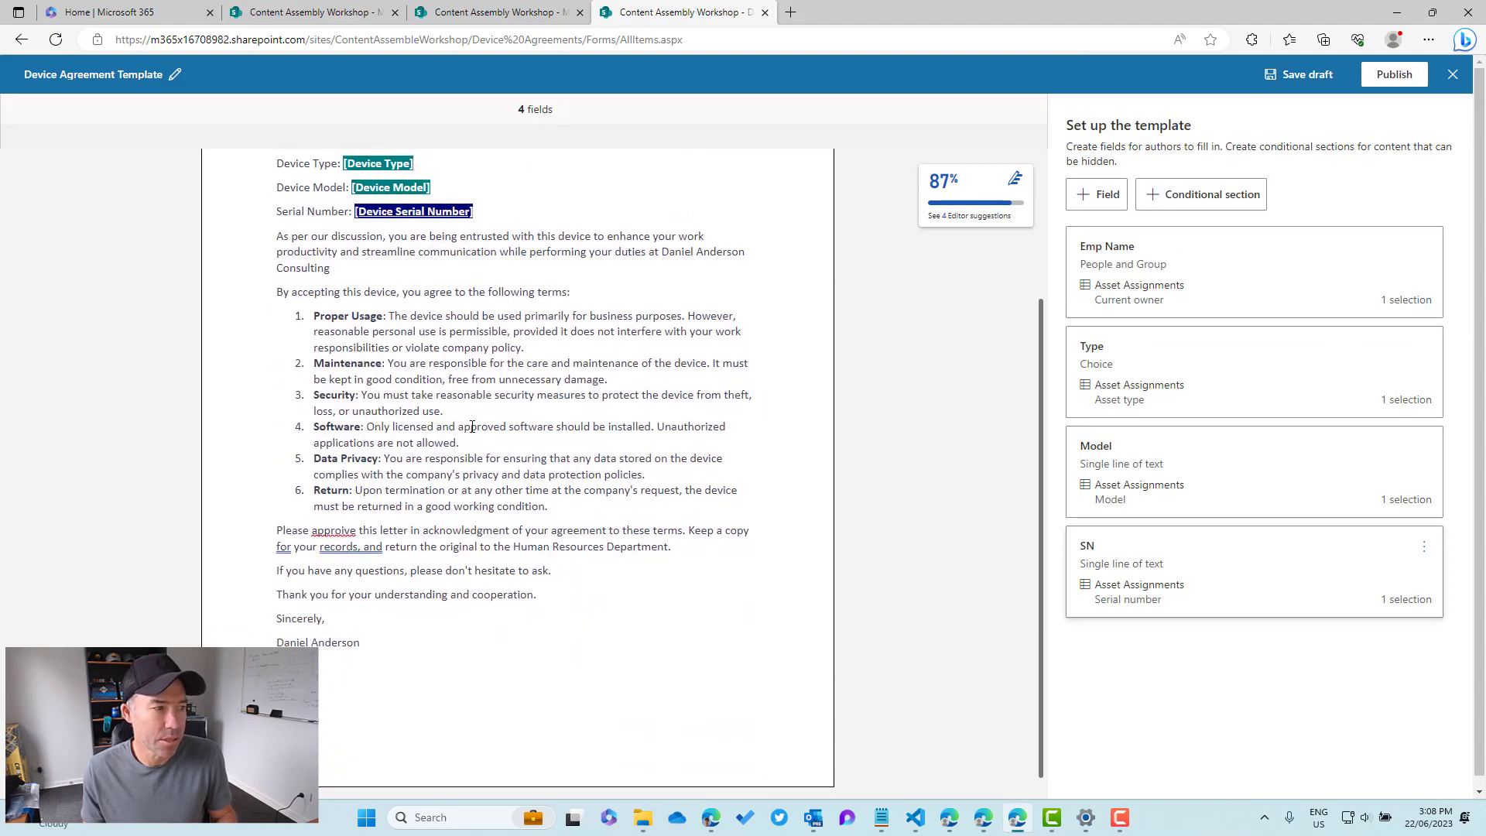
pyautogui.scroll(3, 472, 426)
pyautogui.click(1394, 74)
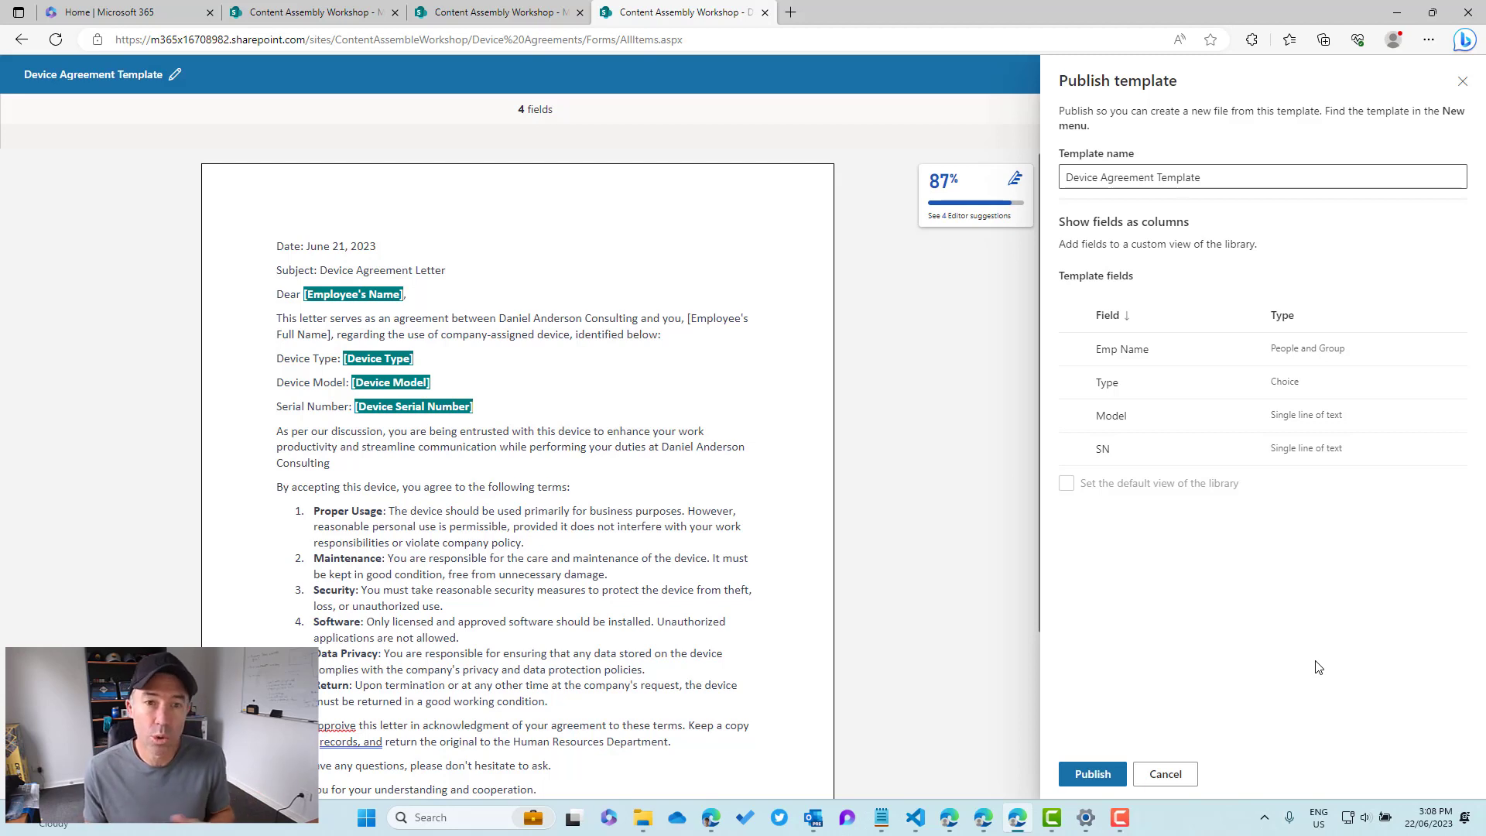
pyautogui.click(1077, 383)
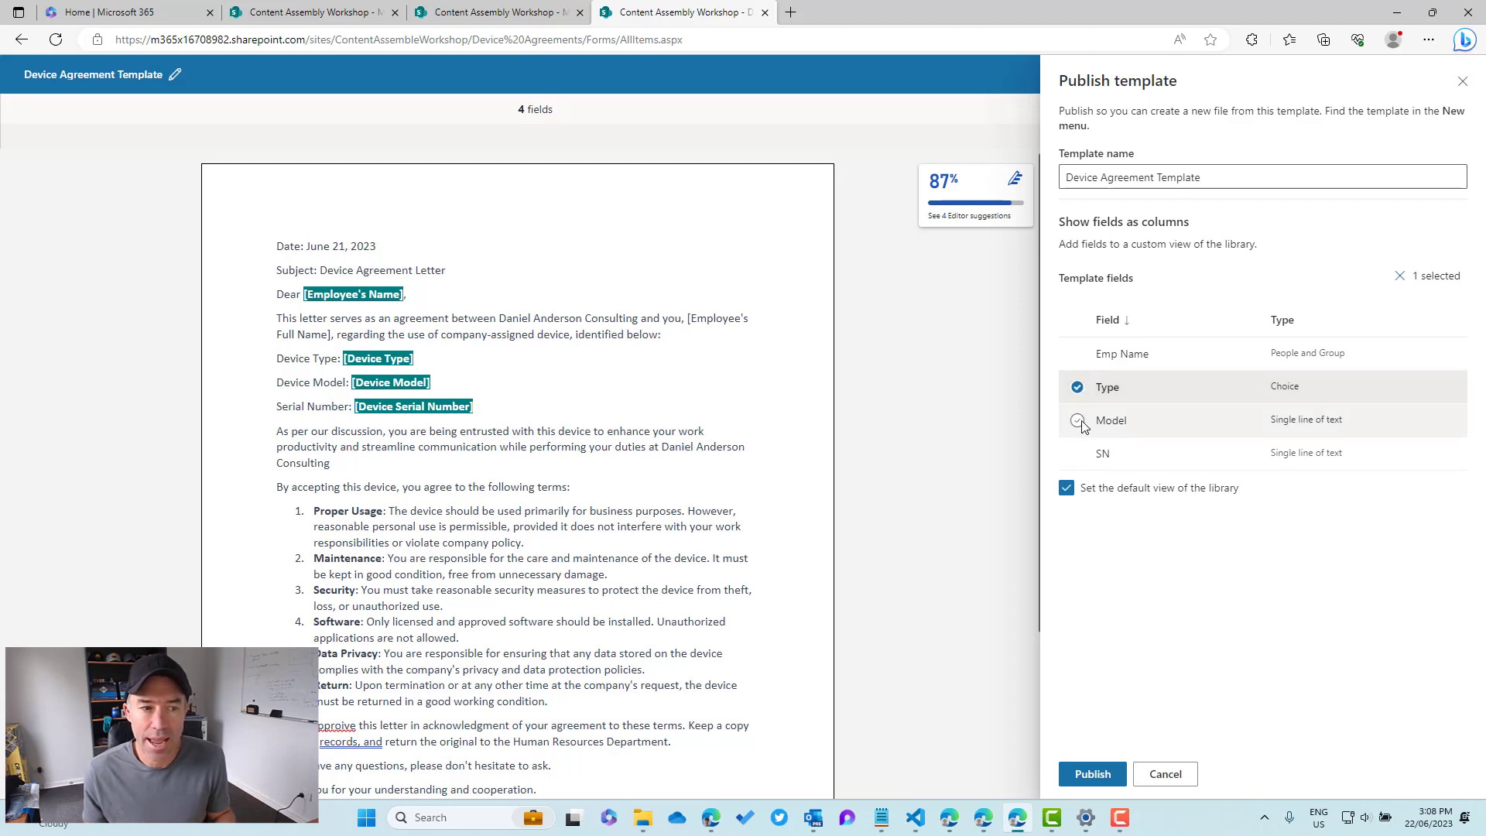
pyautogui.click(1076, 420)
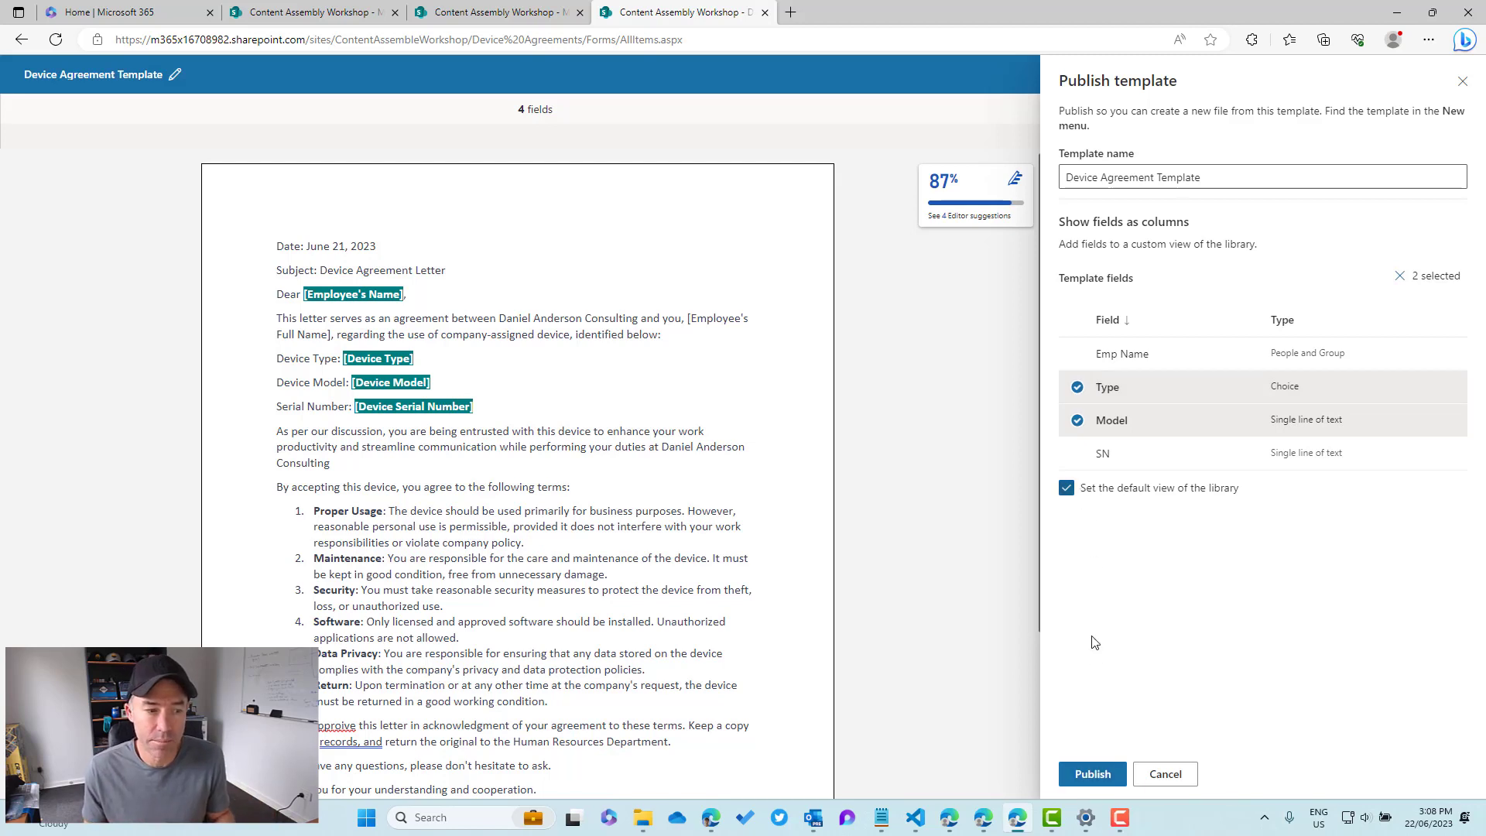
pyautogui.click(1067, 489)
pyautogui.click(1095, 774)
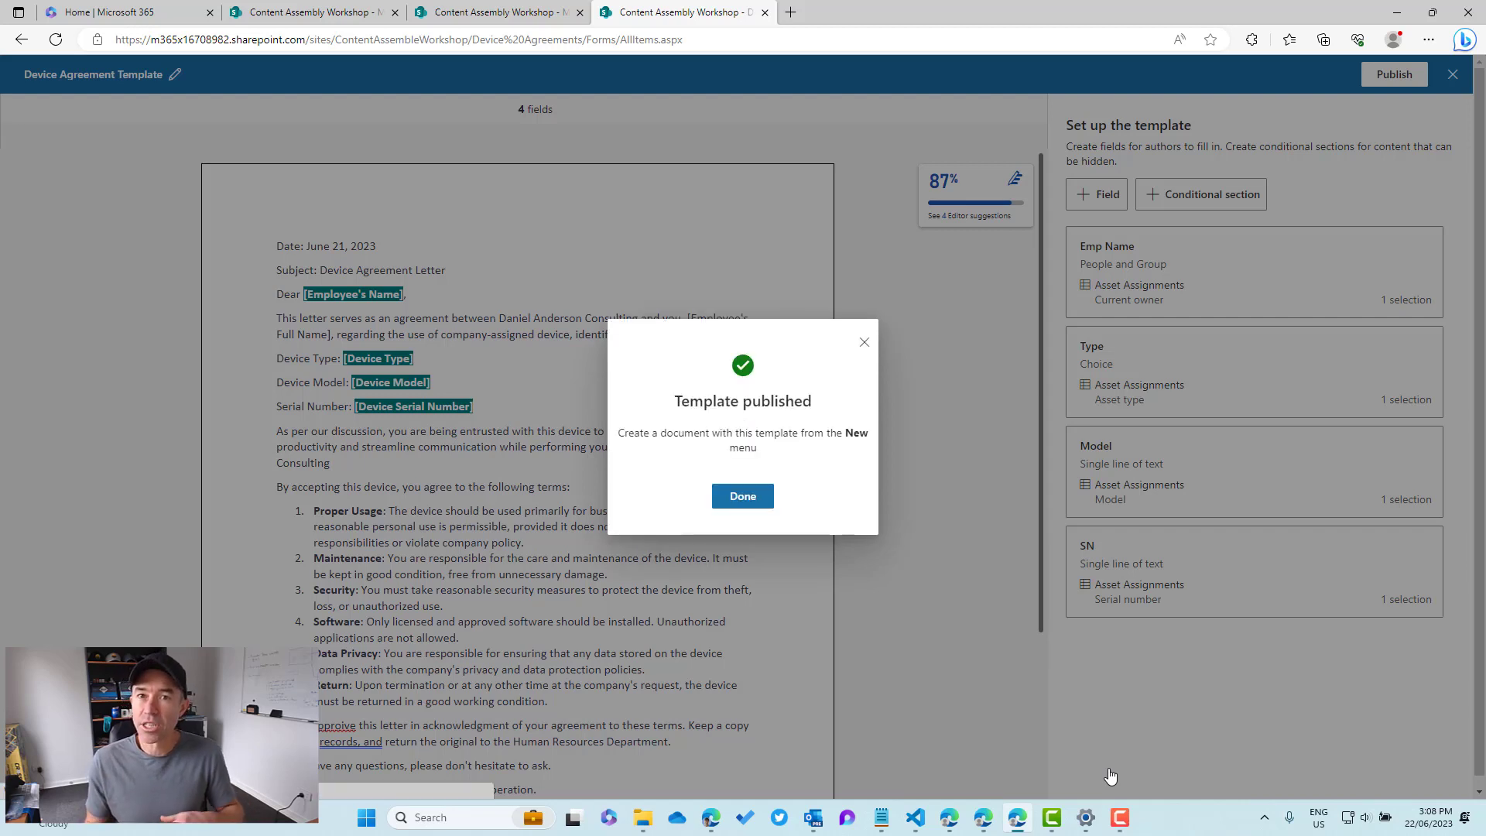
pyautogui.click(744, 499)
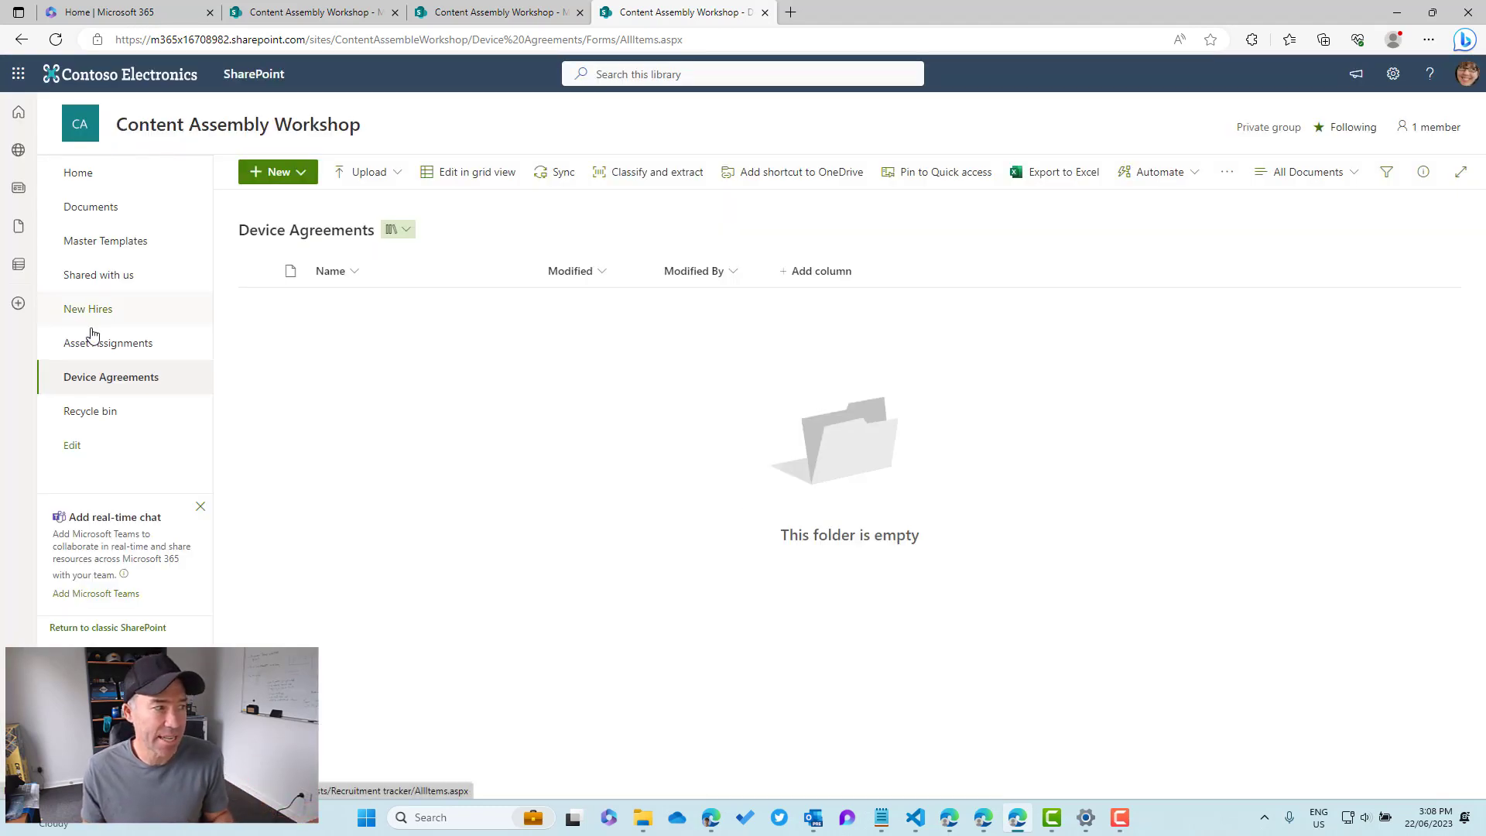
# Step: Open the Asset Assignments list, and switch to Power Automate to start building an automated cloud flow
pyautogui.click(107, 350)
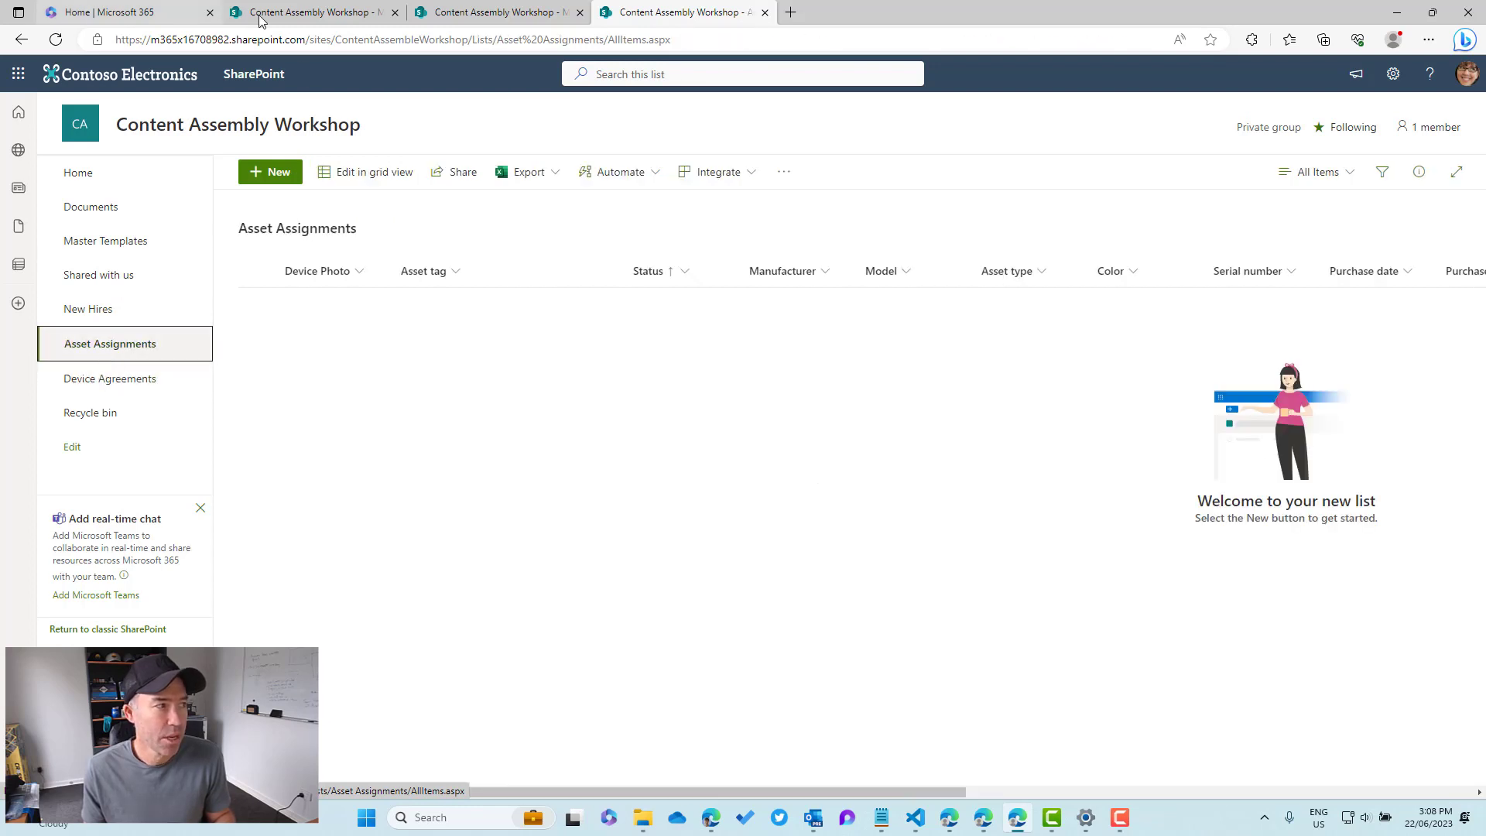
pyautogui.click(20, 75)
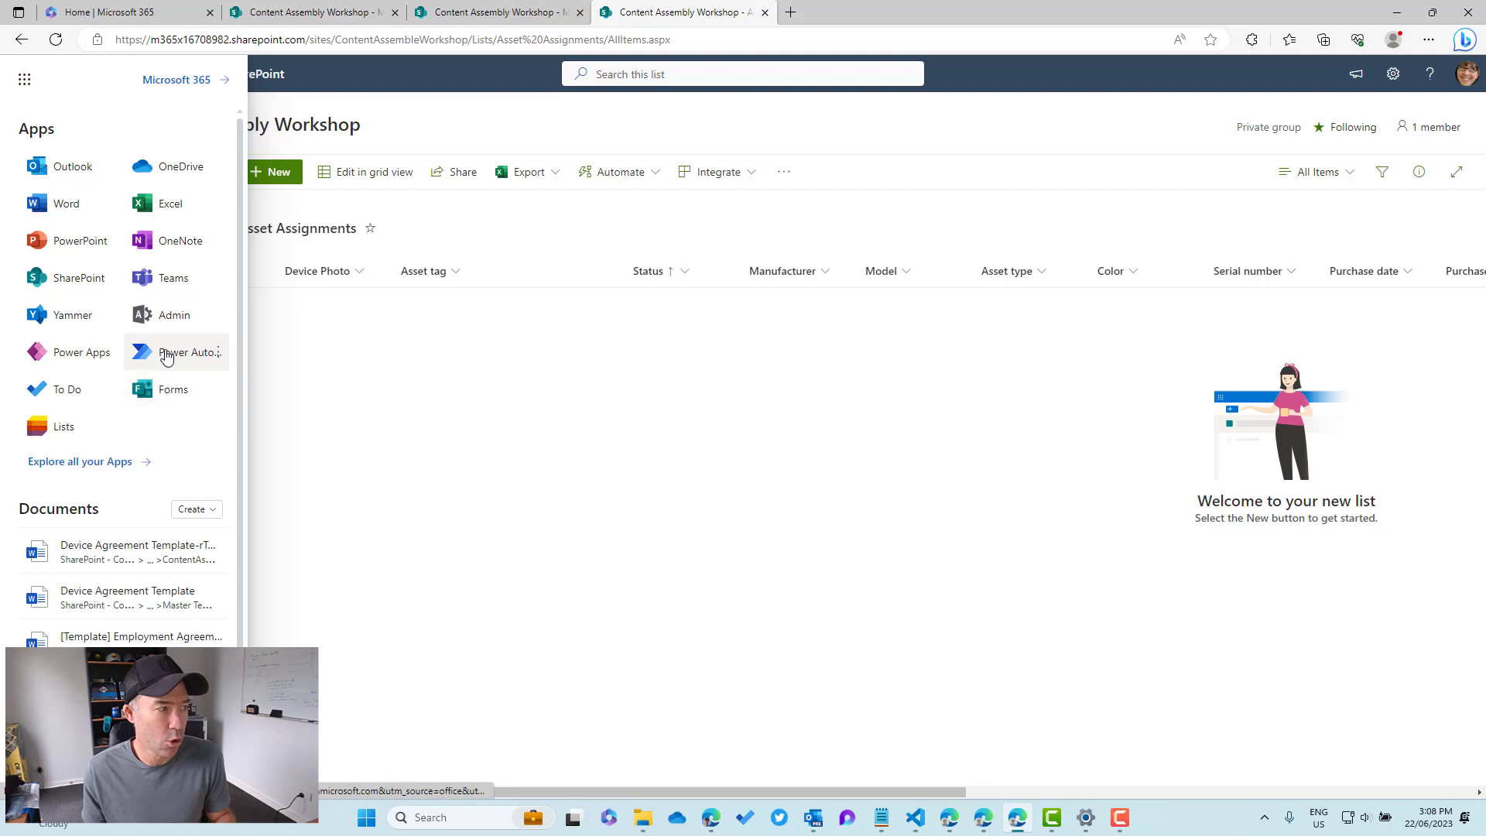
pyautogui.click(218, 352)
pyautogui.press('Escape')
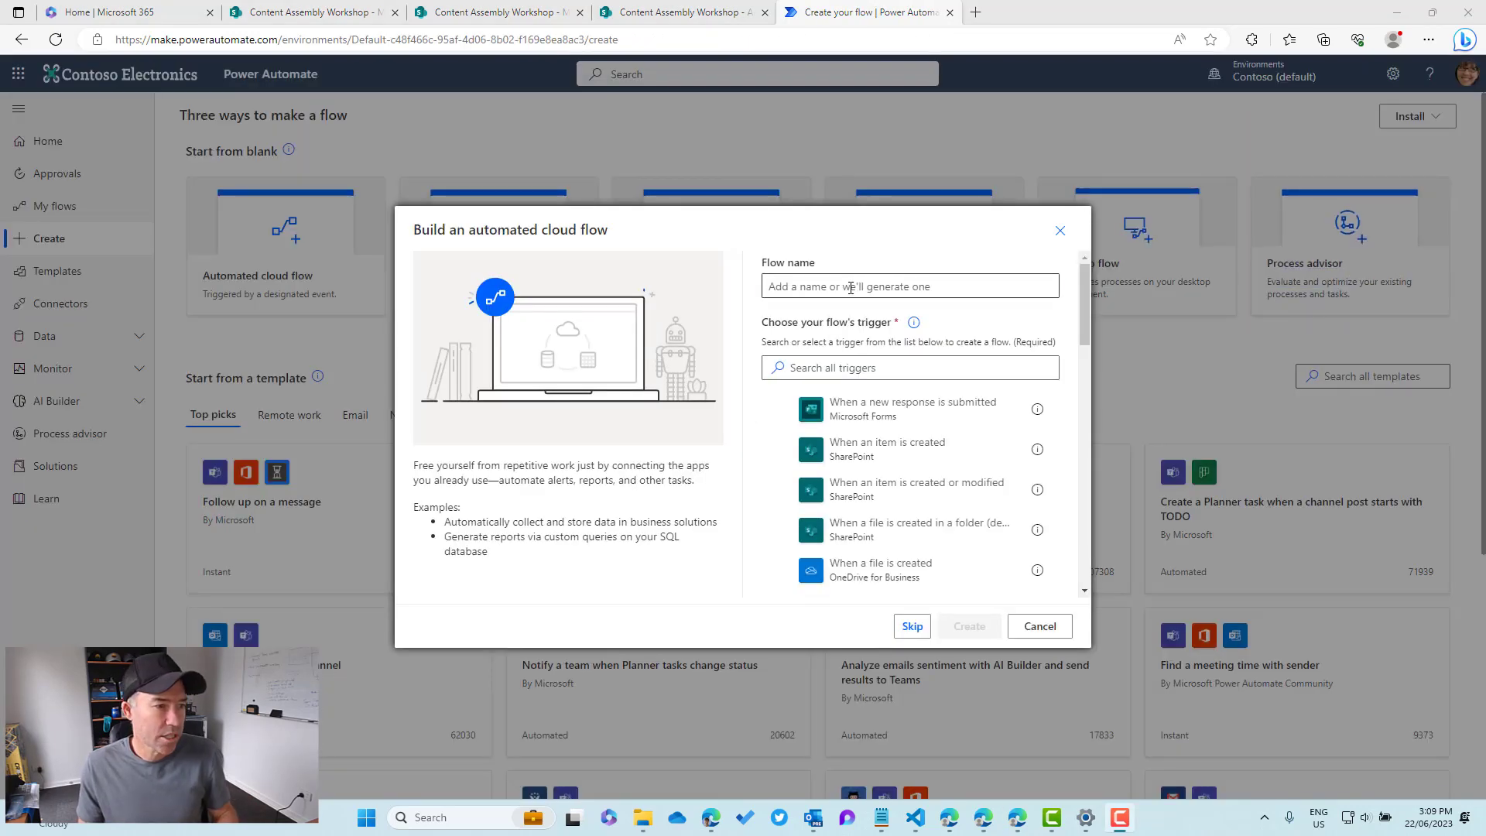
# Step: Create an automated cloud flow named Asset Assignment with the SharePoint trigger When an item is created
pyautogui.click(851, 287)
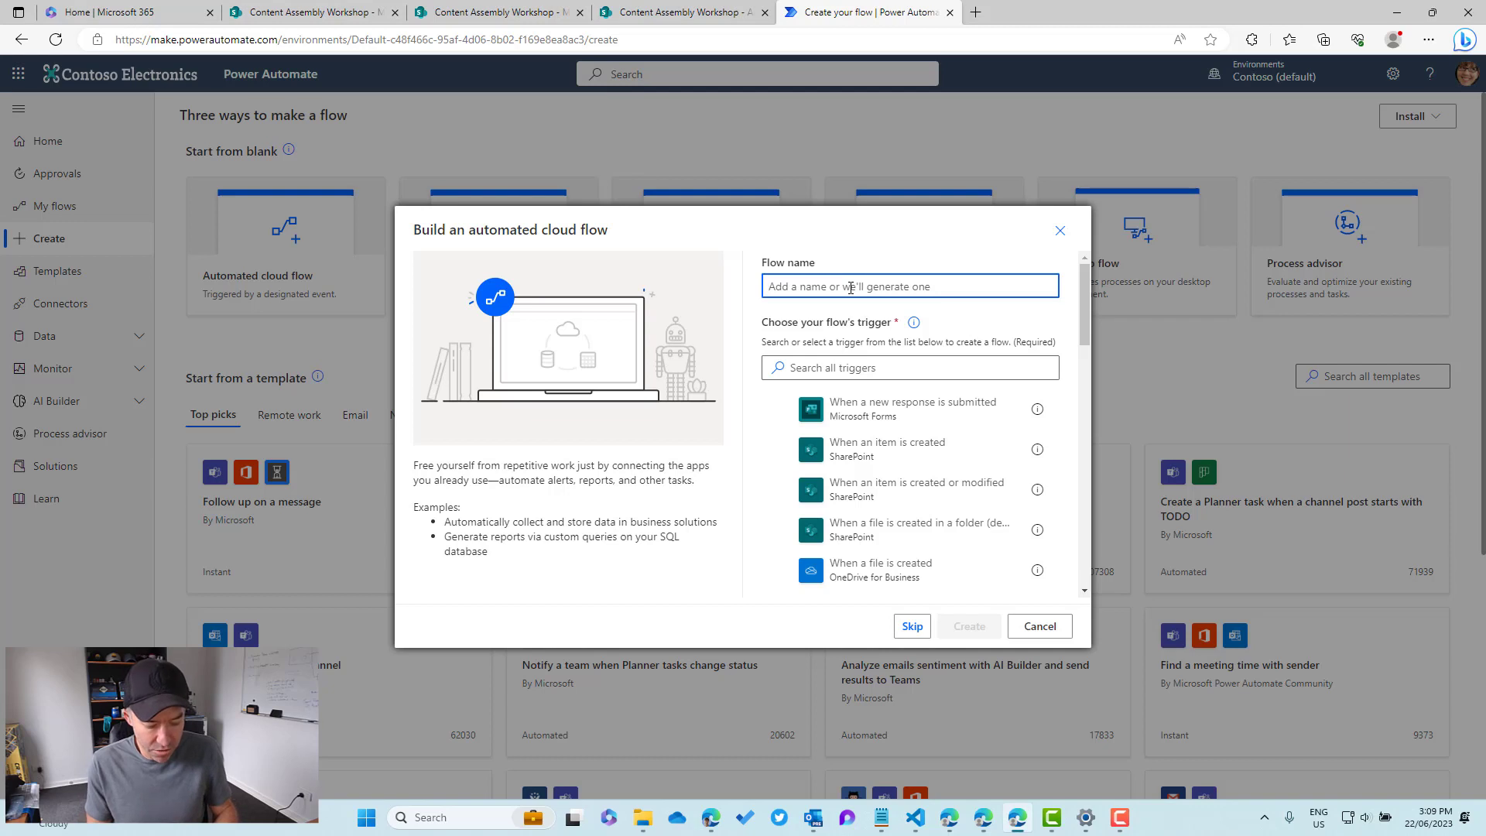
pyautogui.write('Asset A')
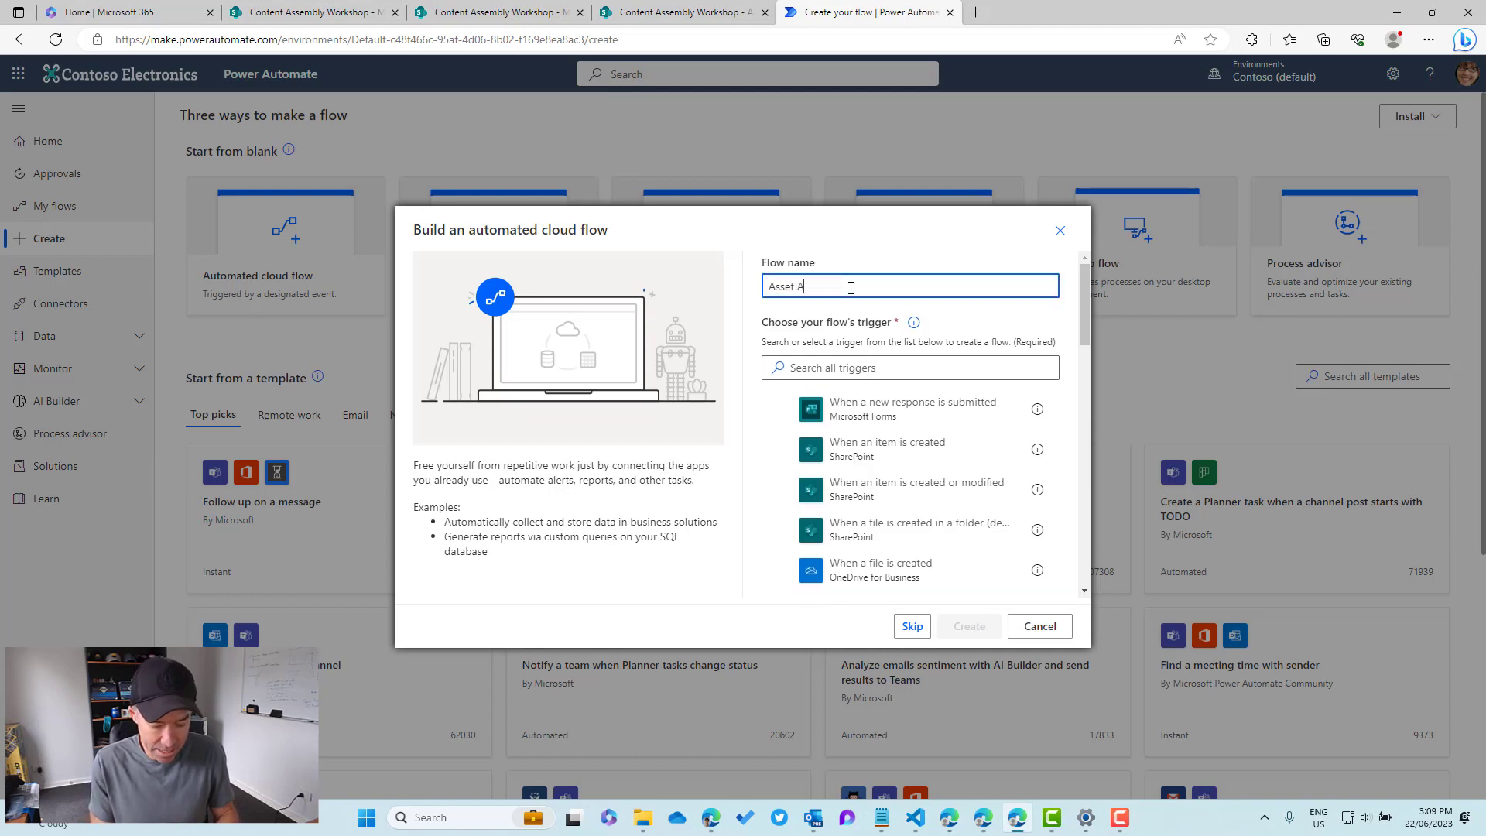
pyautogui.write('ssignment')
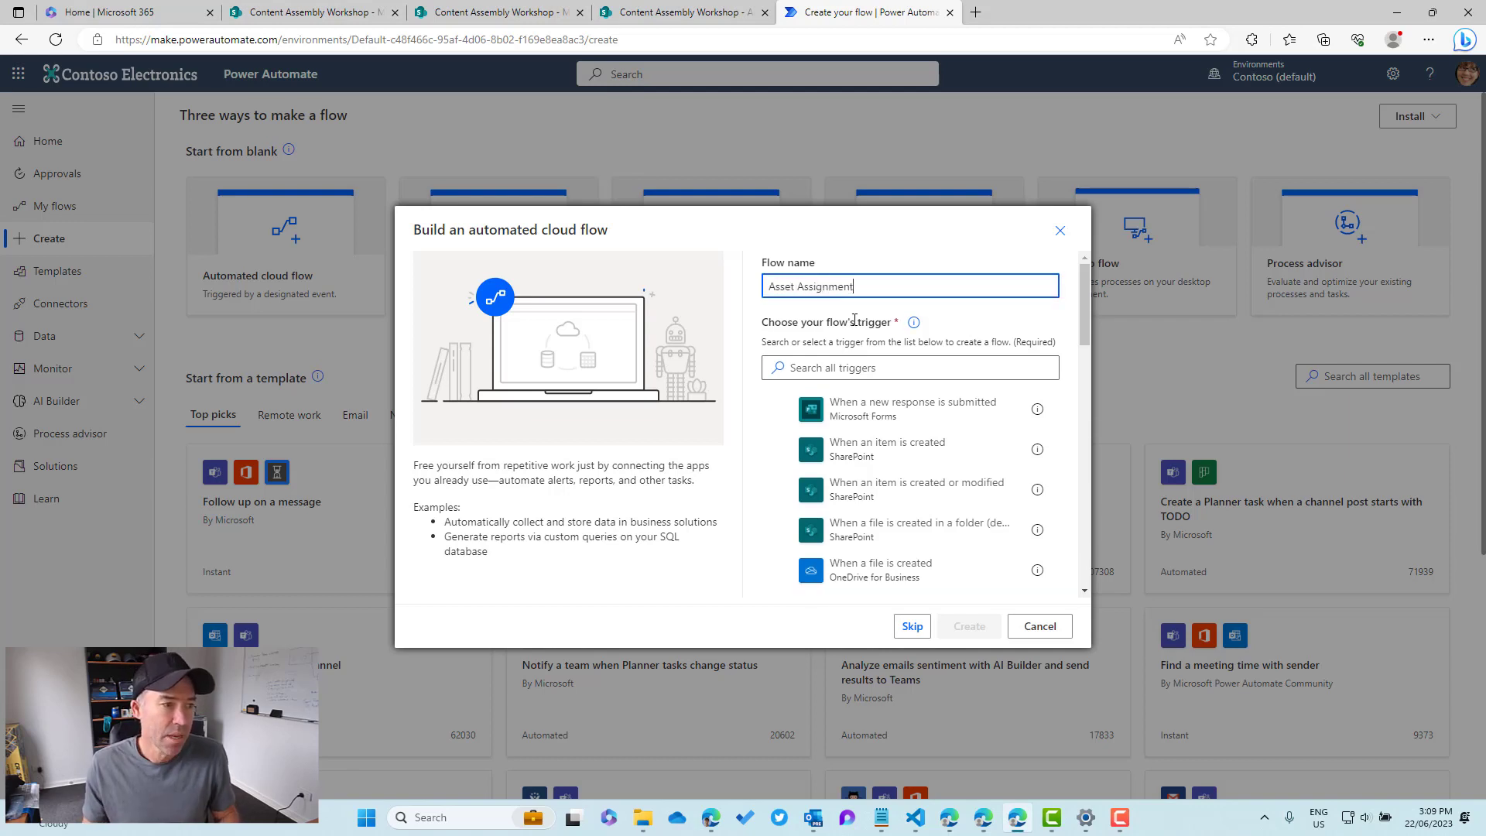
pyautogui.click(876, 457)
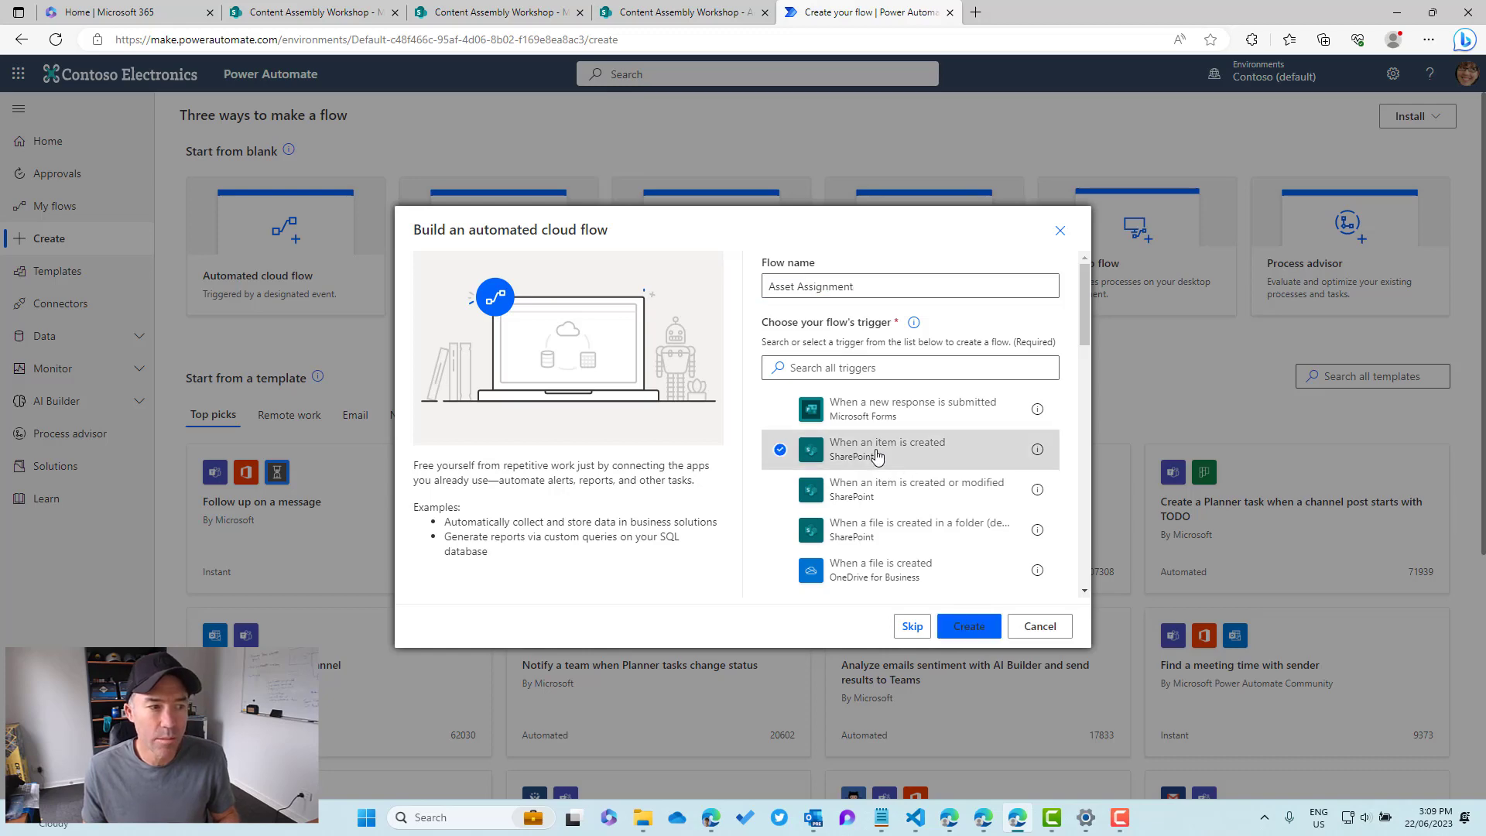
pyautogui.click(968, 626)
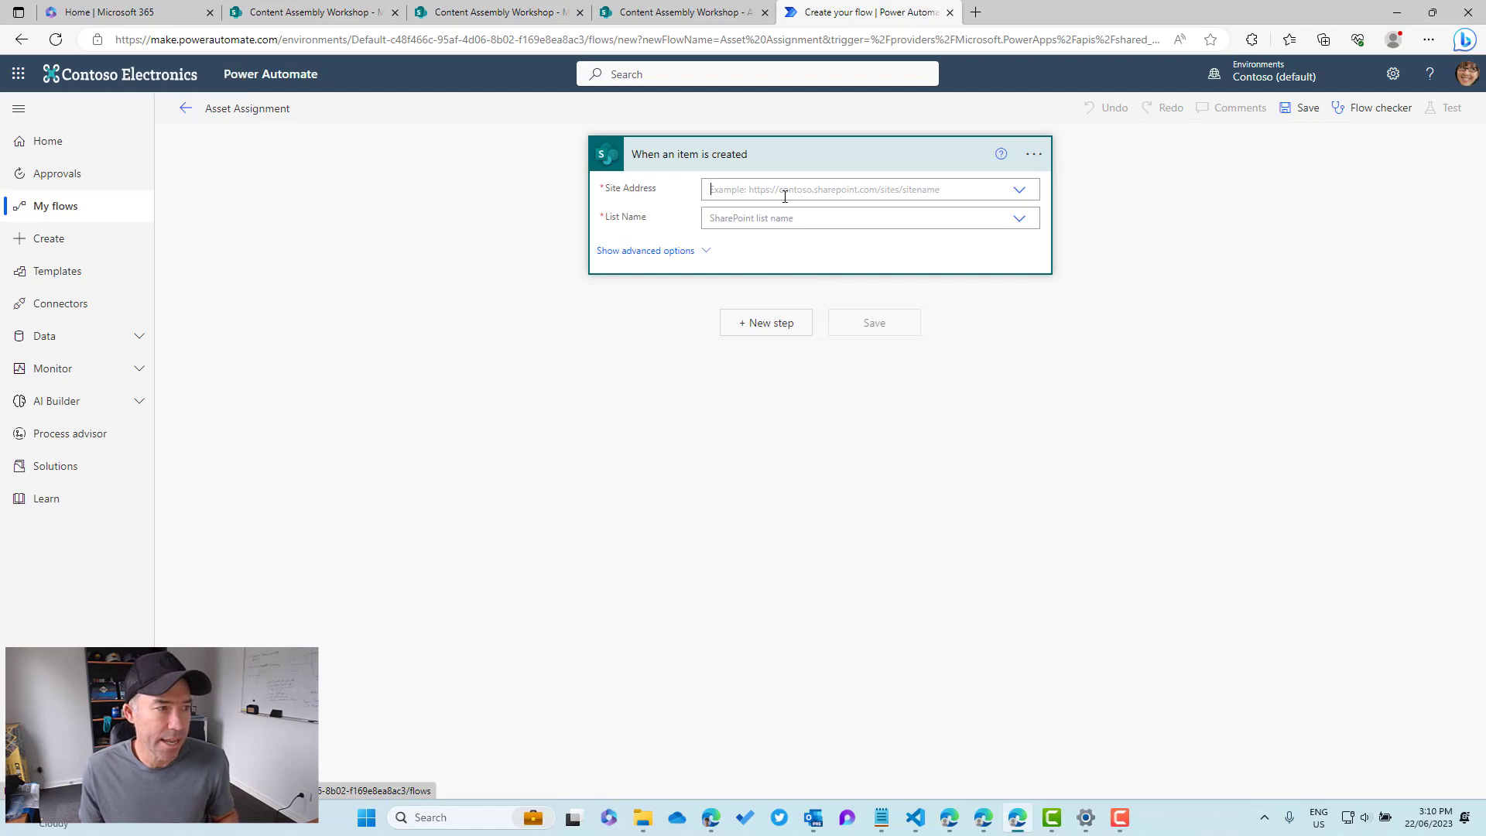
# Step: Point the When an item is created trigger at the Content Assembly Workshop site and its Asset Assignments list
pyautogui.click(783, 192)
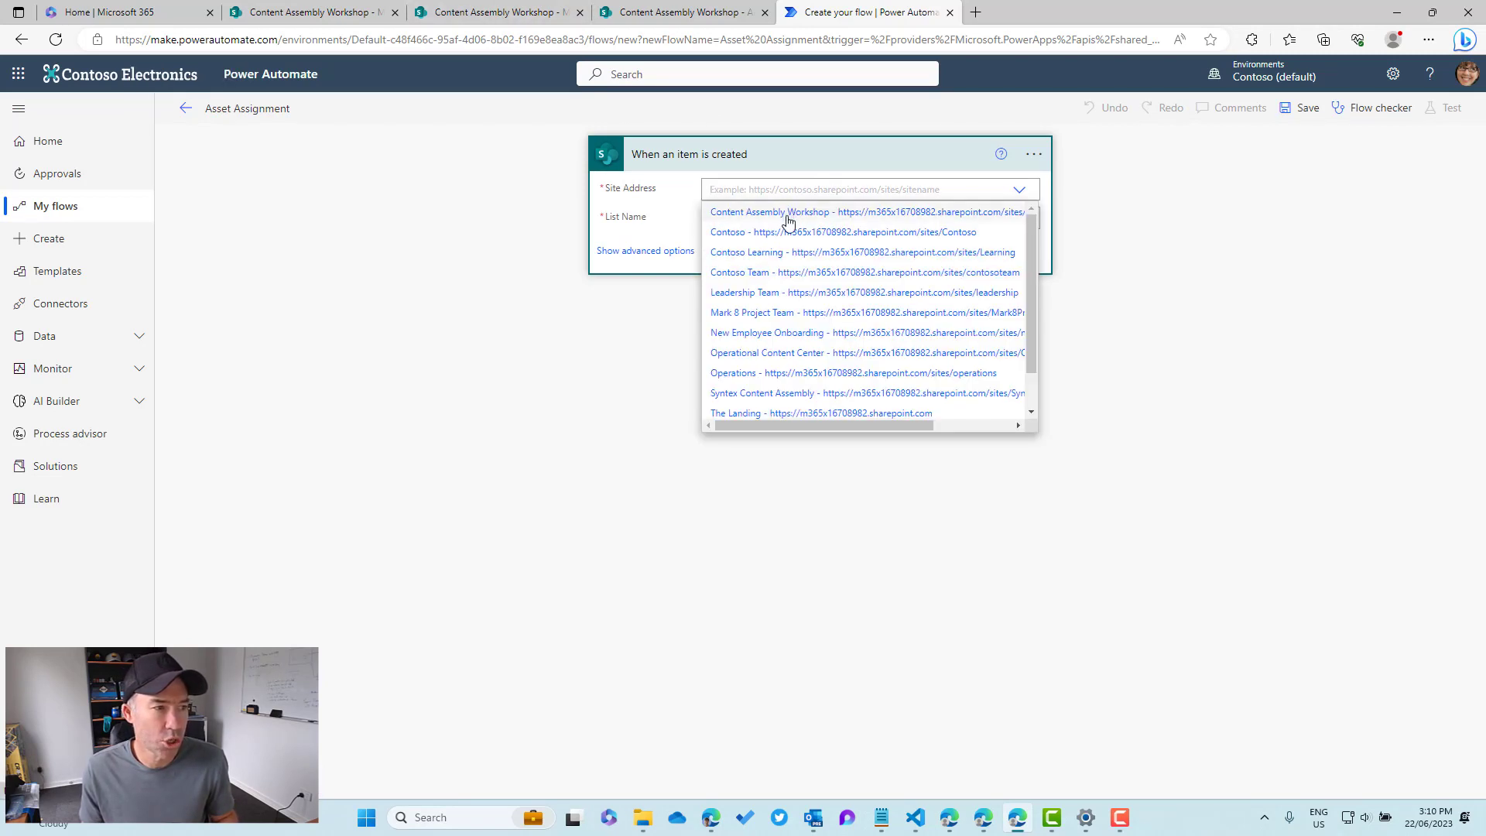
pyautogui.click(788, 216)
pyautogui.click(740, 253)
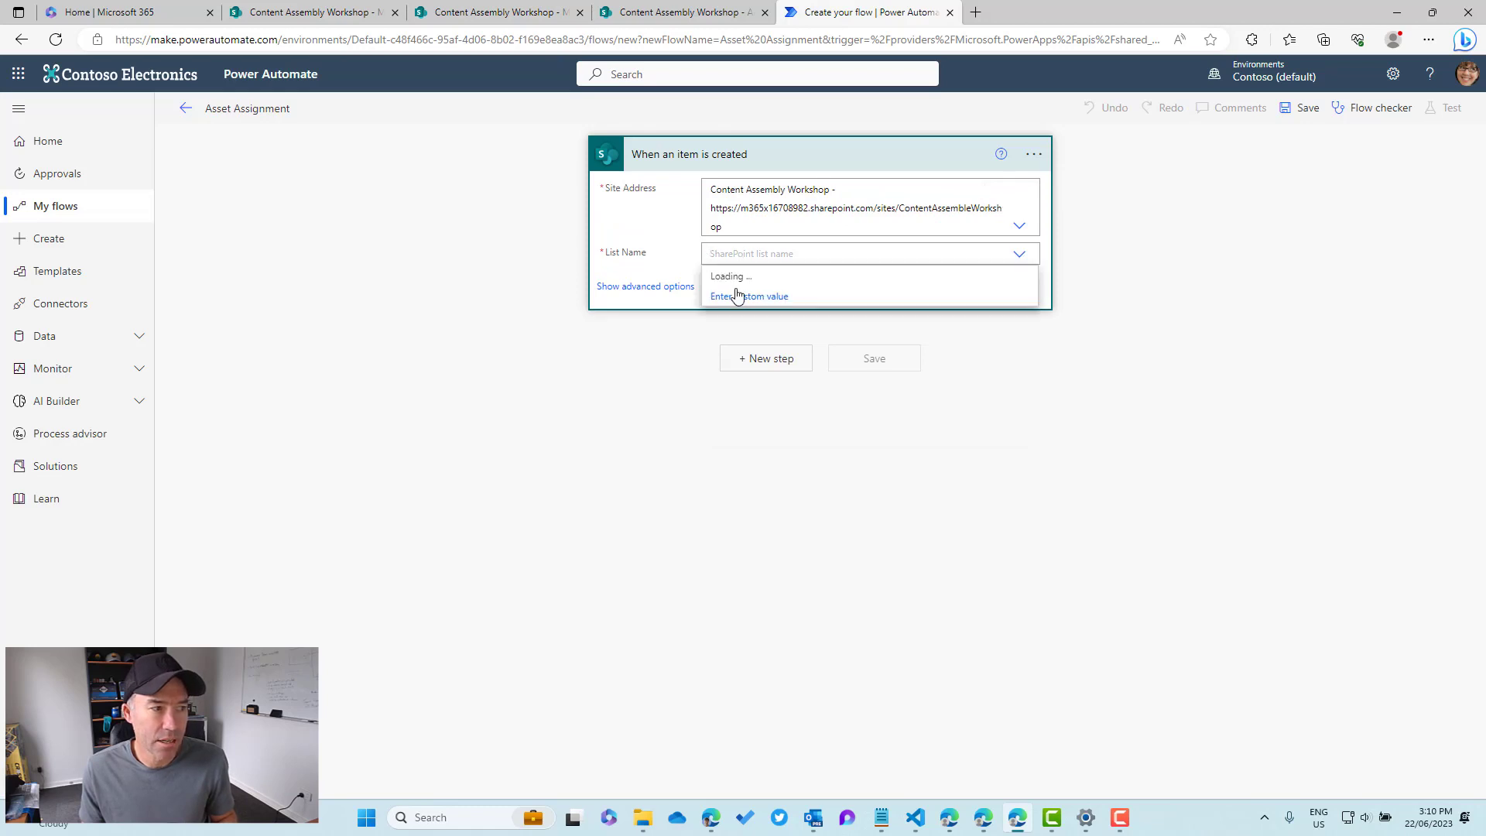
pyautogui.click(745, 278)
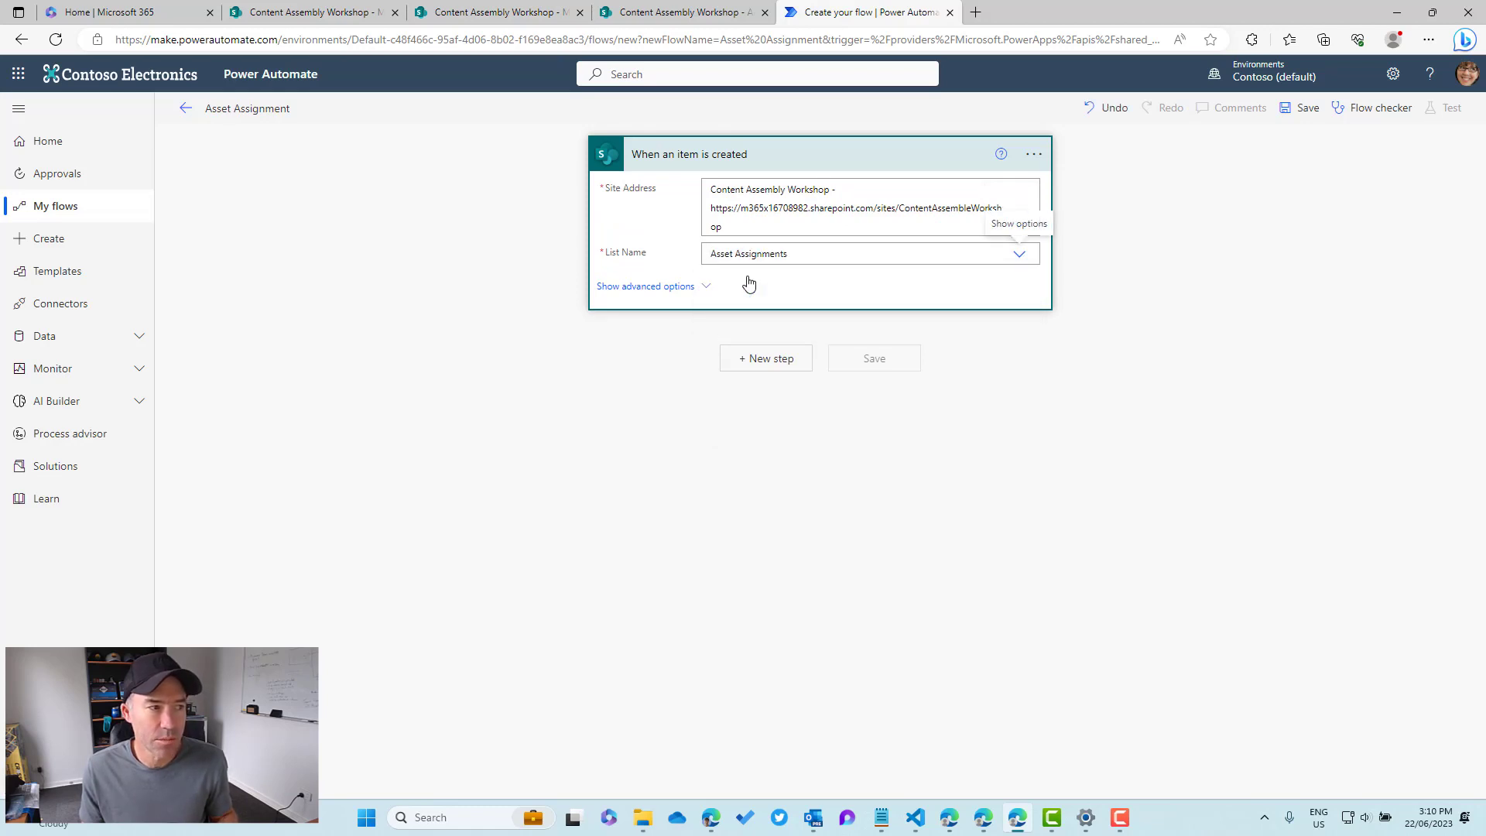
# Step: Add the SharePoint Get item action as a new step after the trigger
pyautogui.click(769, 364)
pyautogui.click(697, 263)
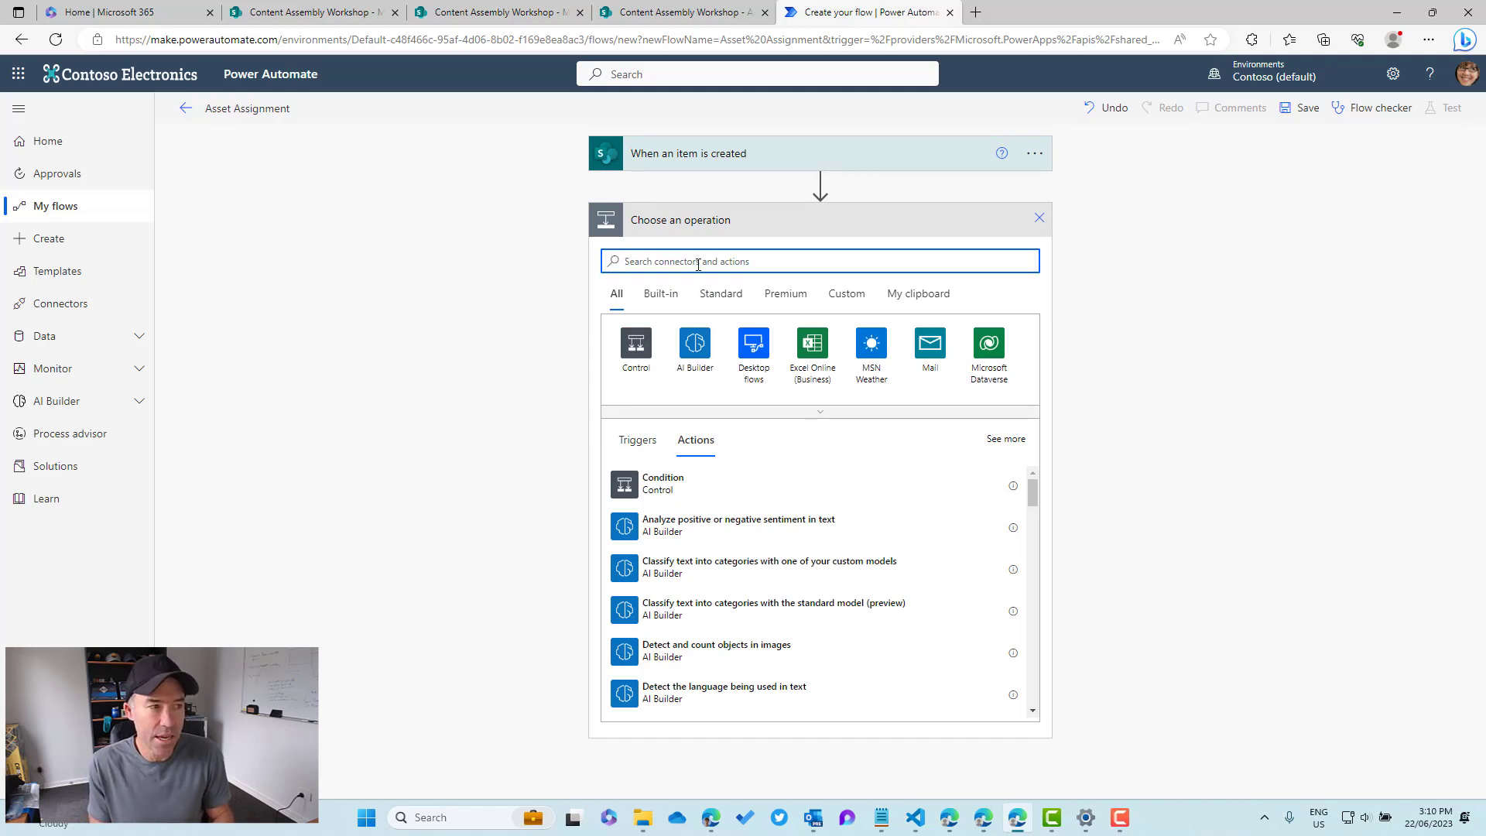
pyautogui.write('get item')
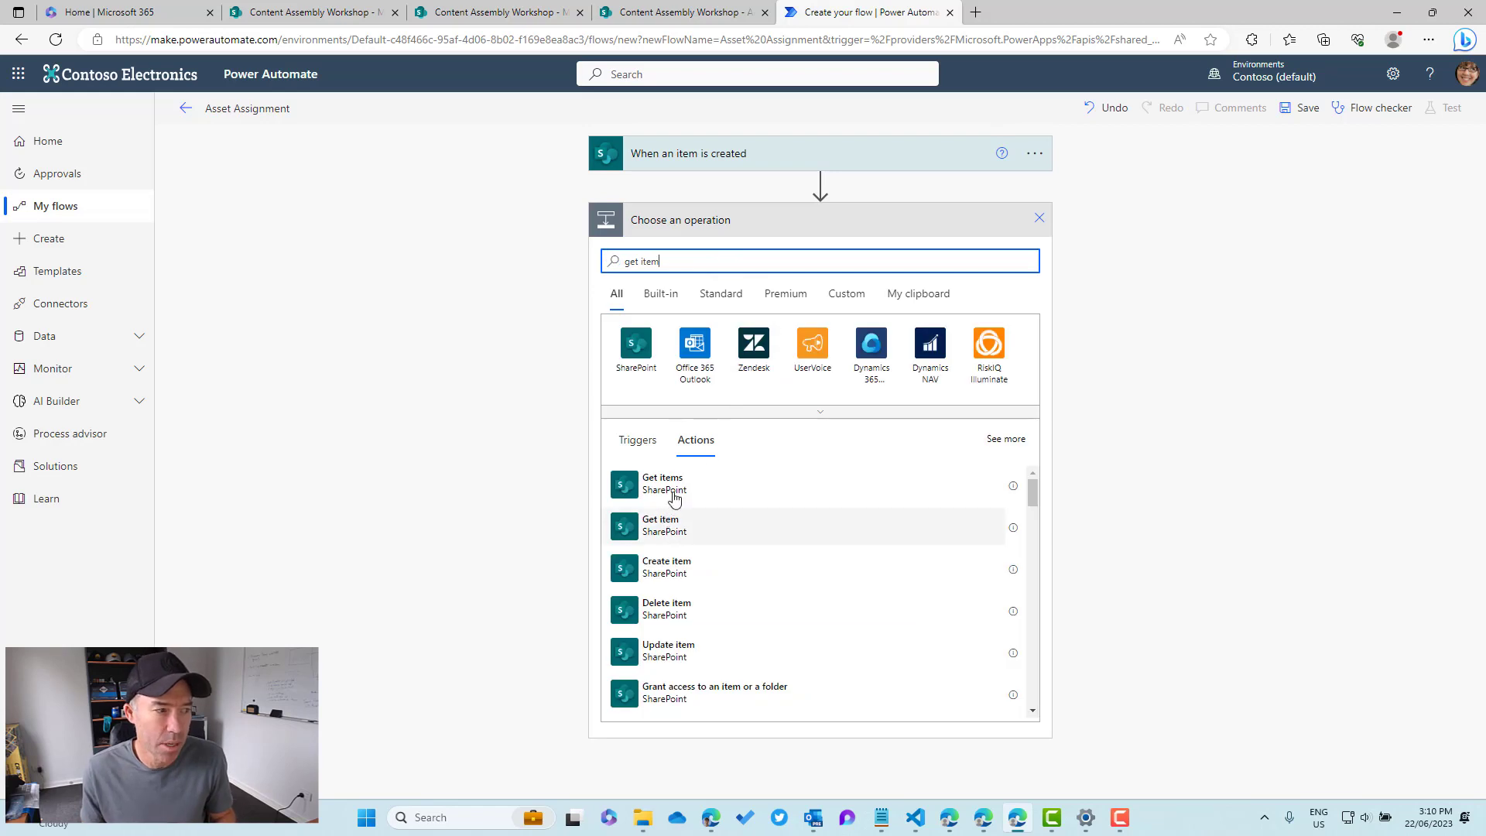
pyautogui.click(678, 533)
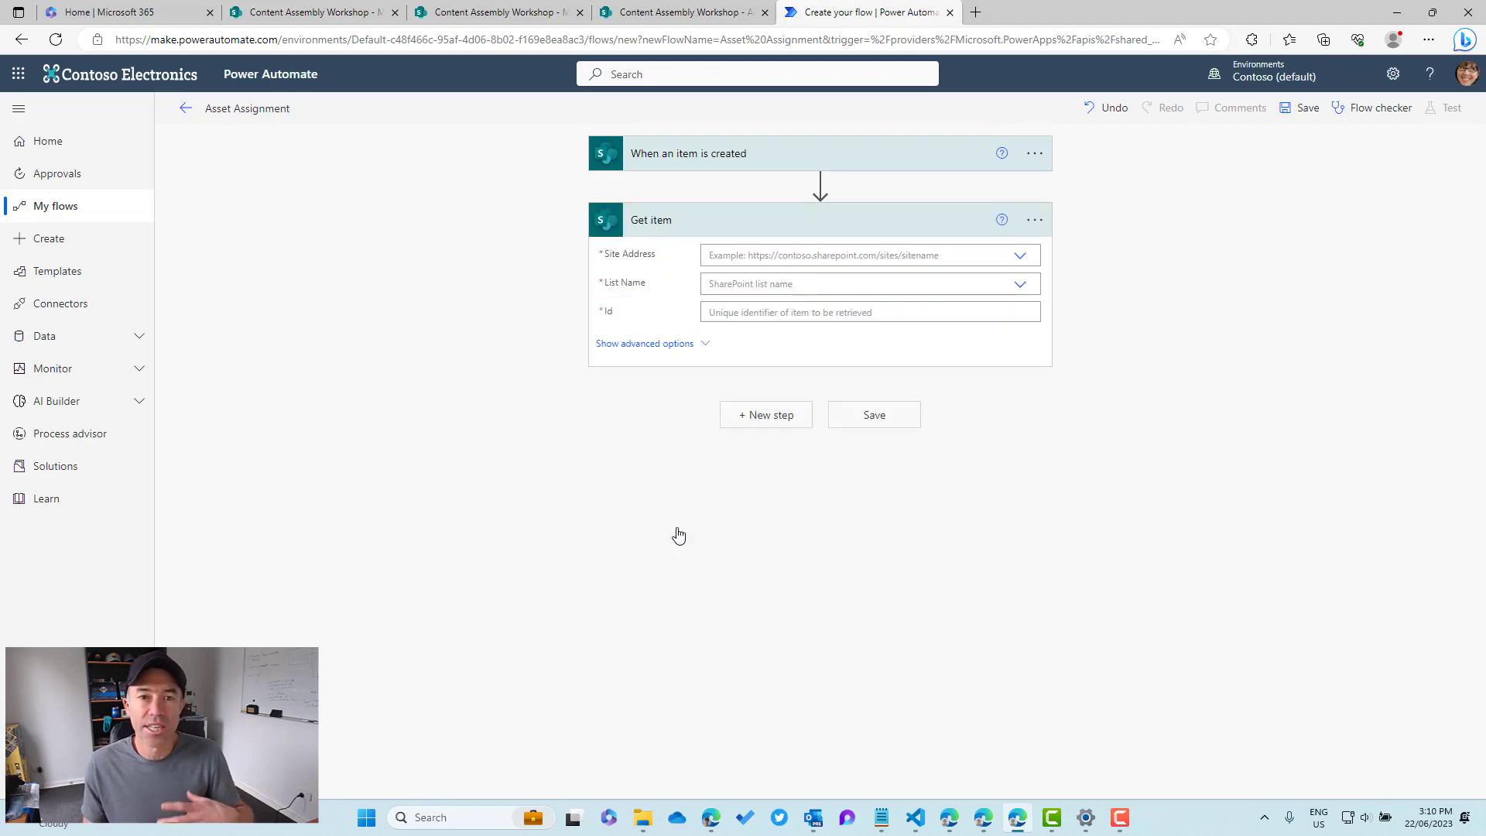
# Step: Set Get item to the Content Assembly Workshop site and Asset Assignments list, with the trigger's ID as its Id
pyautogui.click(750, 255)
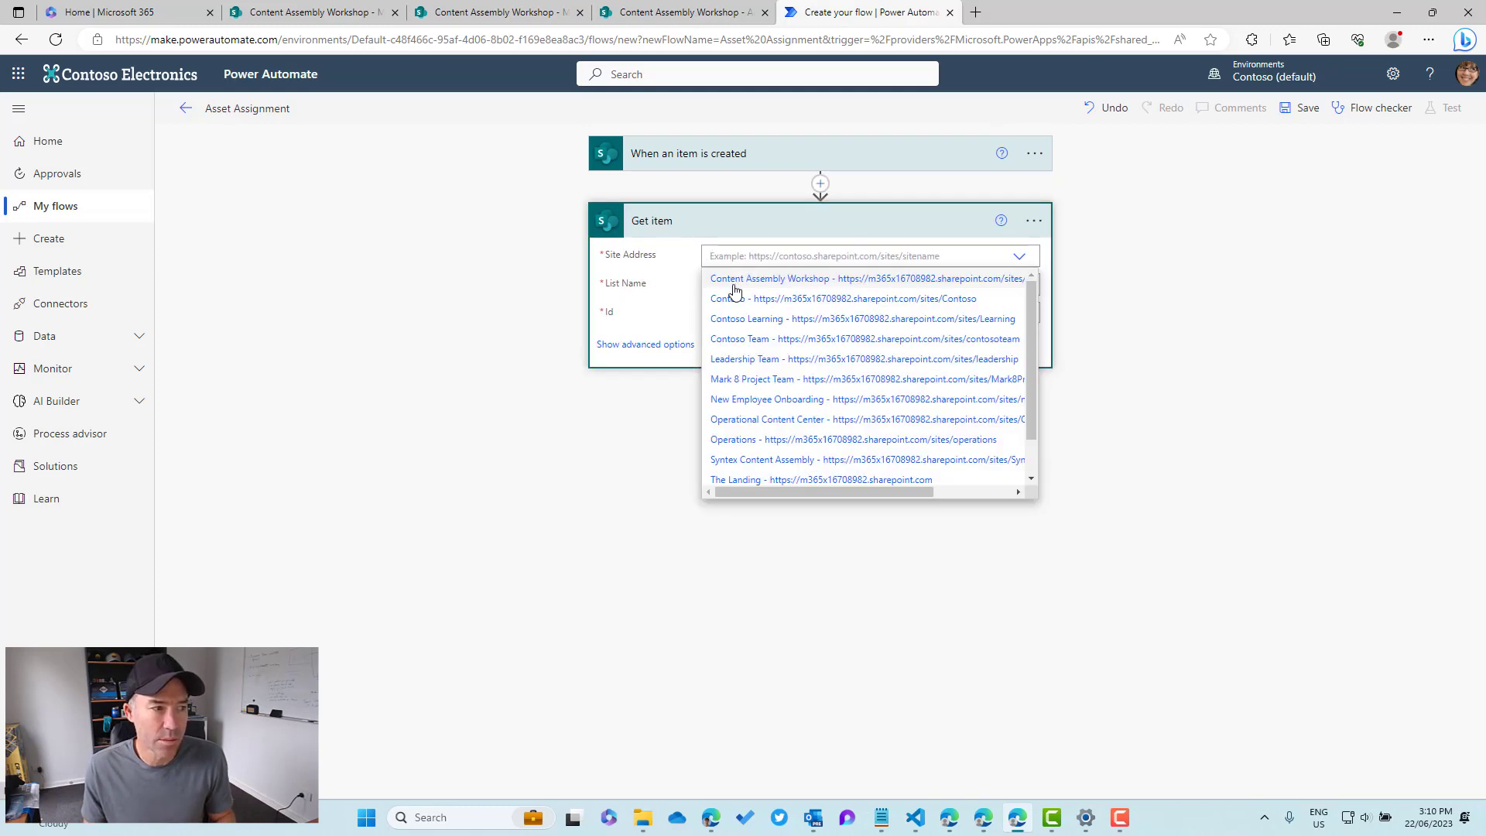
pyautogui.click(735, 281)
pyautogui.click(725, 322)
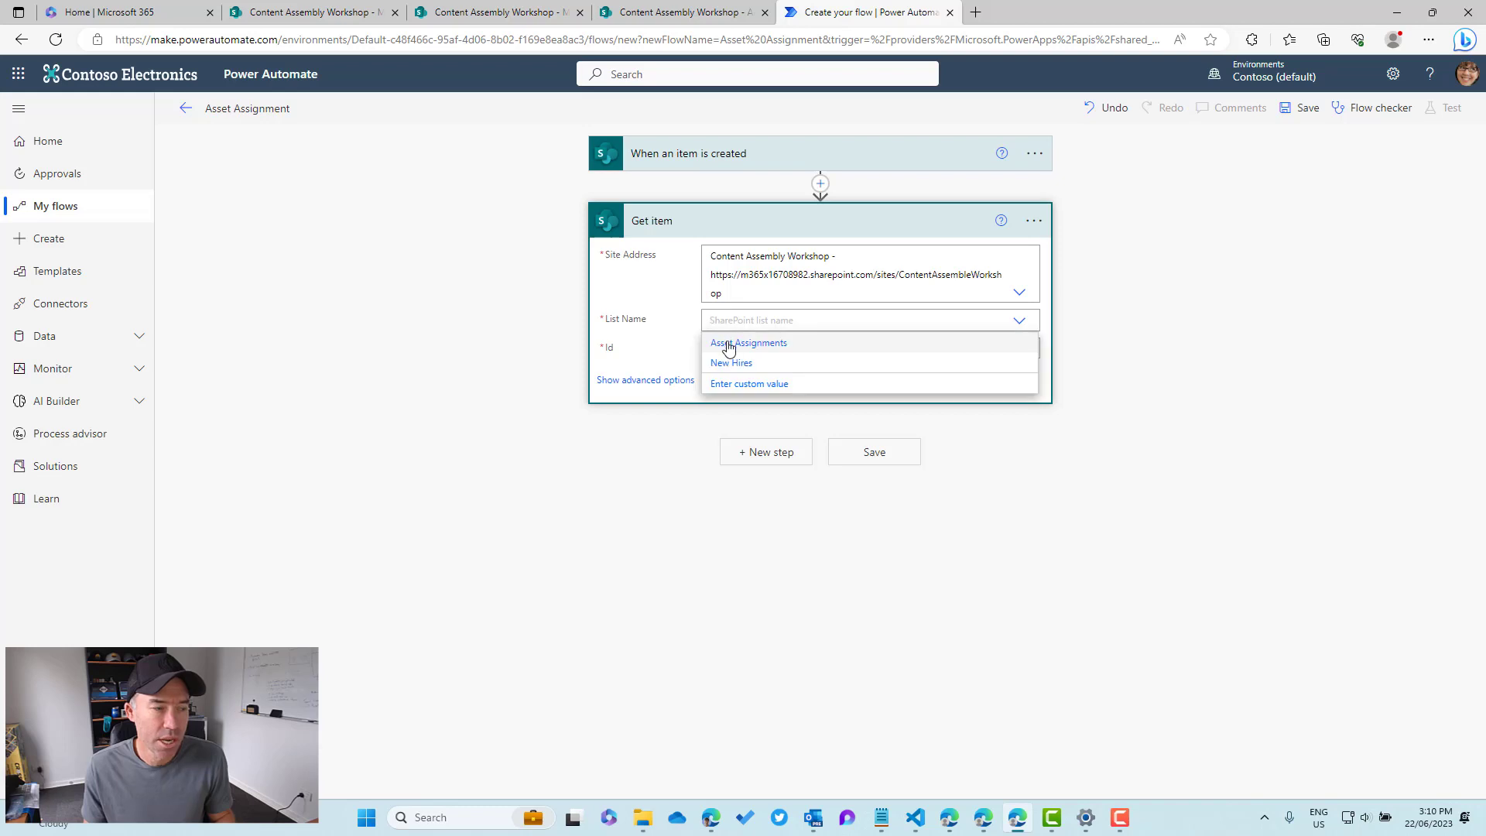
pyautogui.click(729, 347)
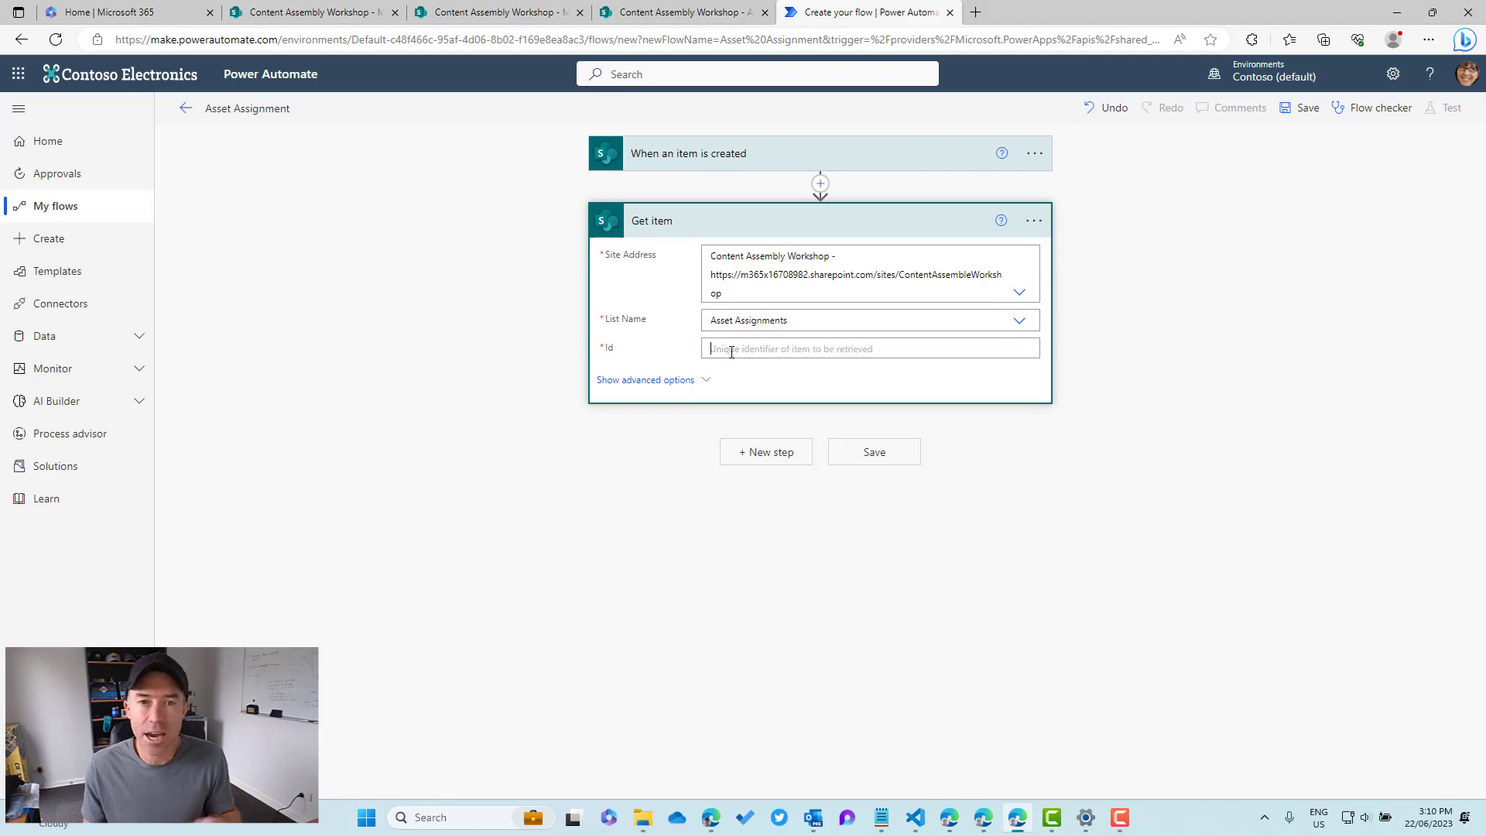
pyautogui.click(729, 350)
pyautogui.click(1158, 545)
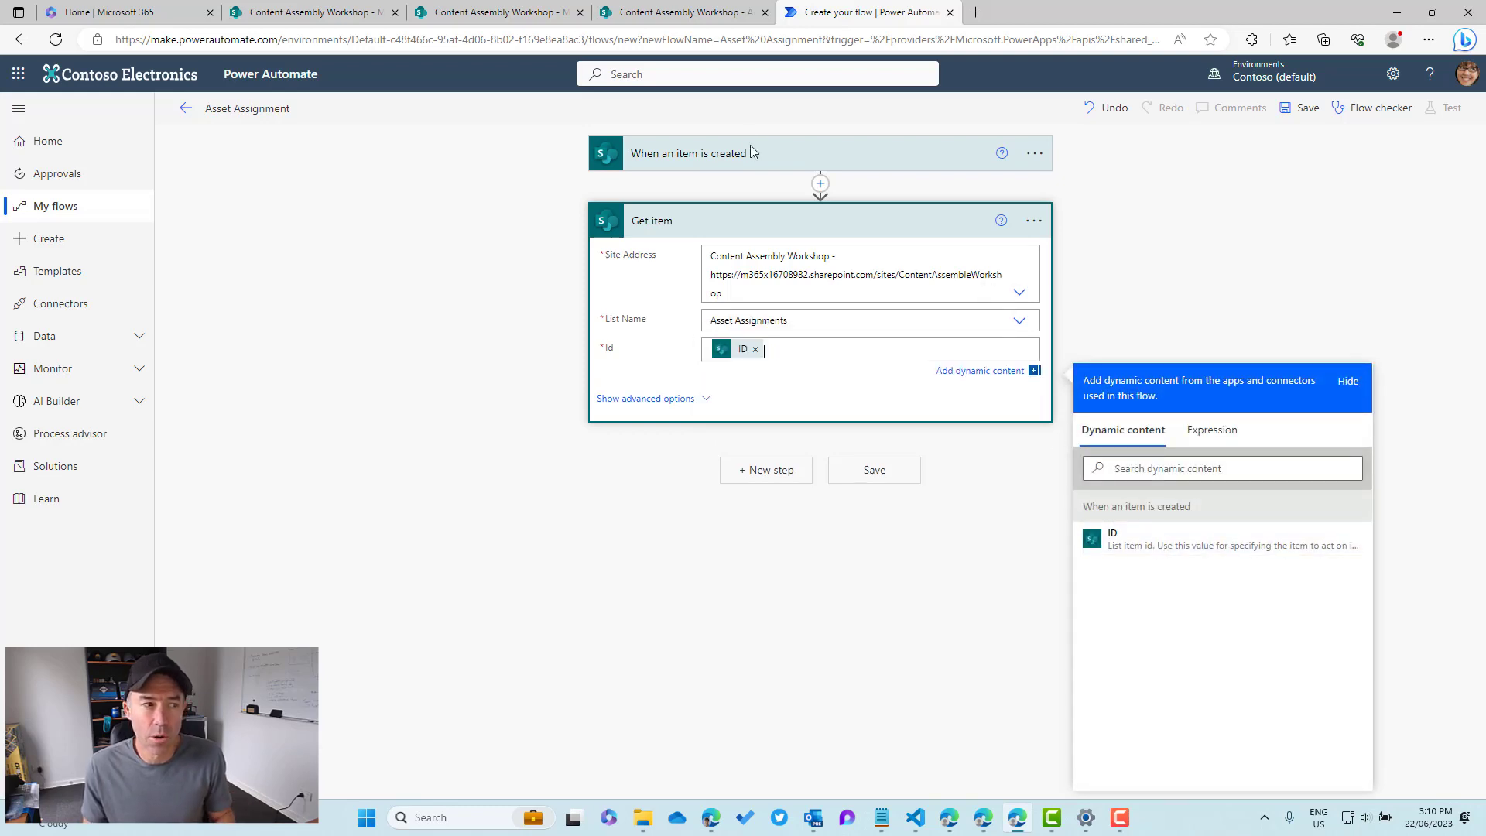
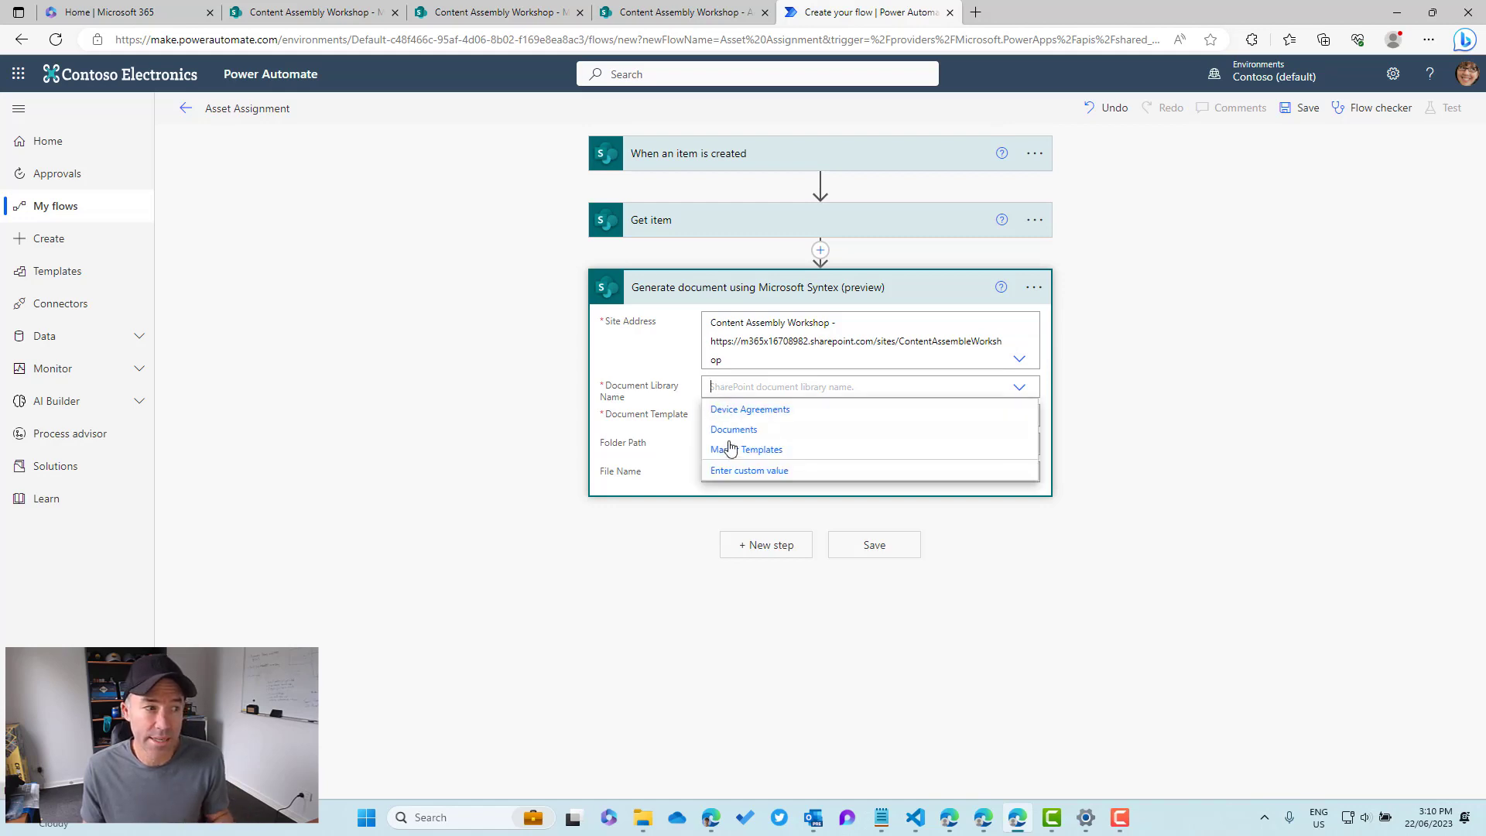
# Step: Set the Generate document action to use the Device Agreements library and the Device Agreement Template
pyautogui.click(732, 411)
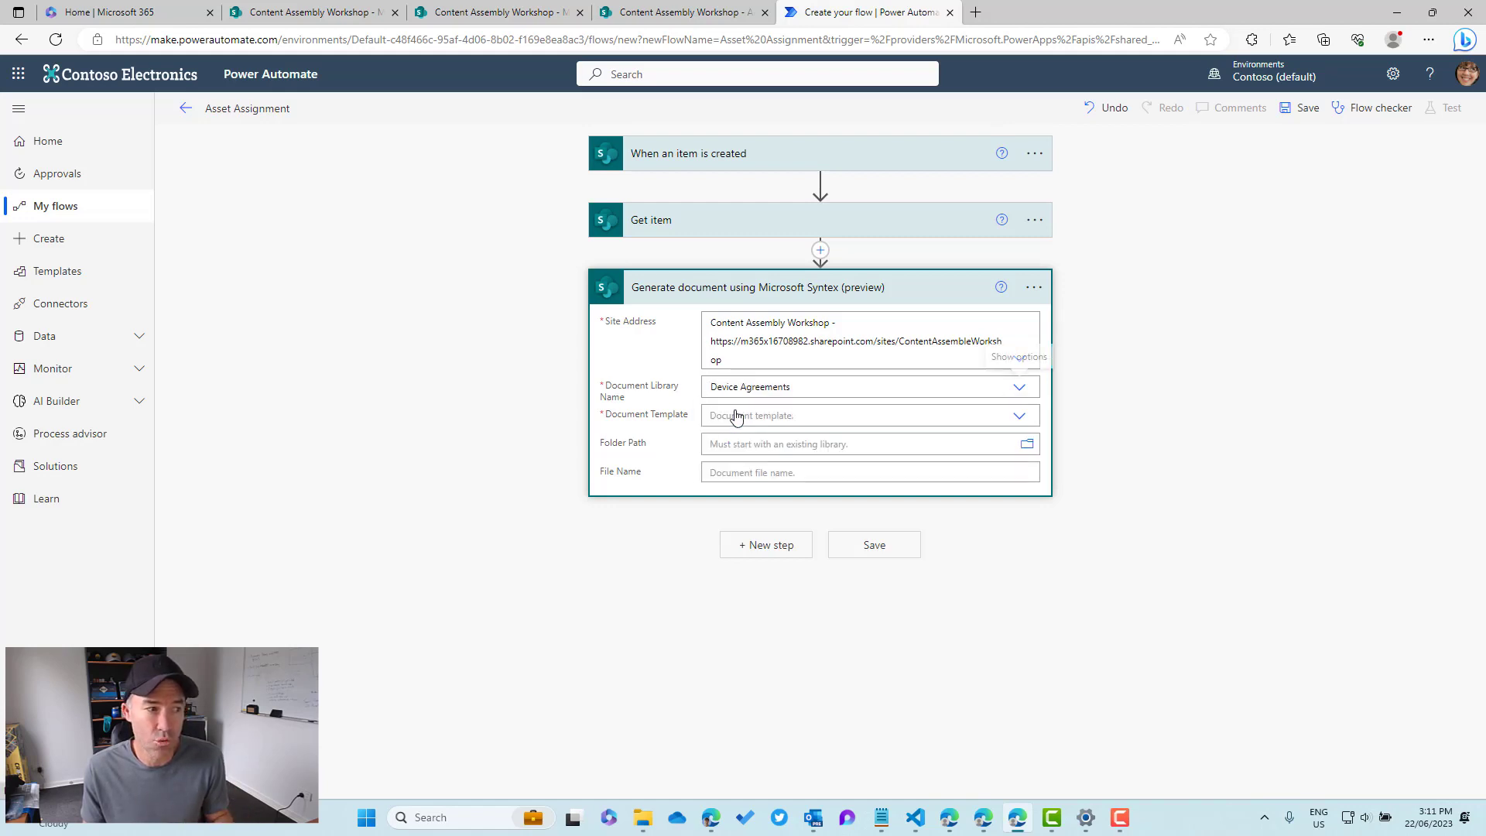
pyautogui.click(730, 414)
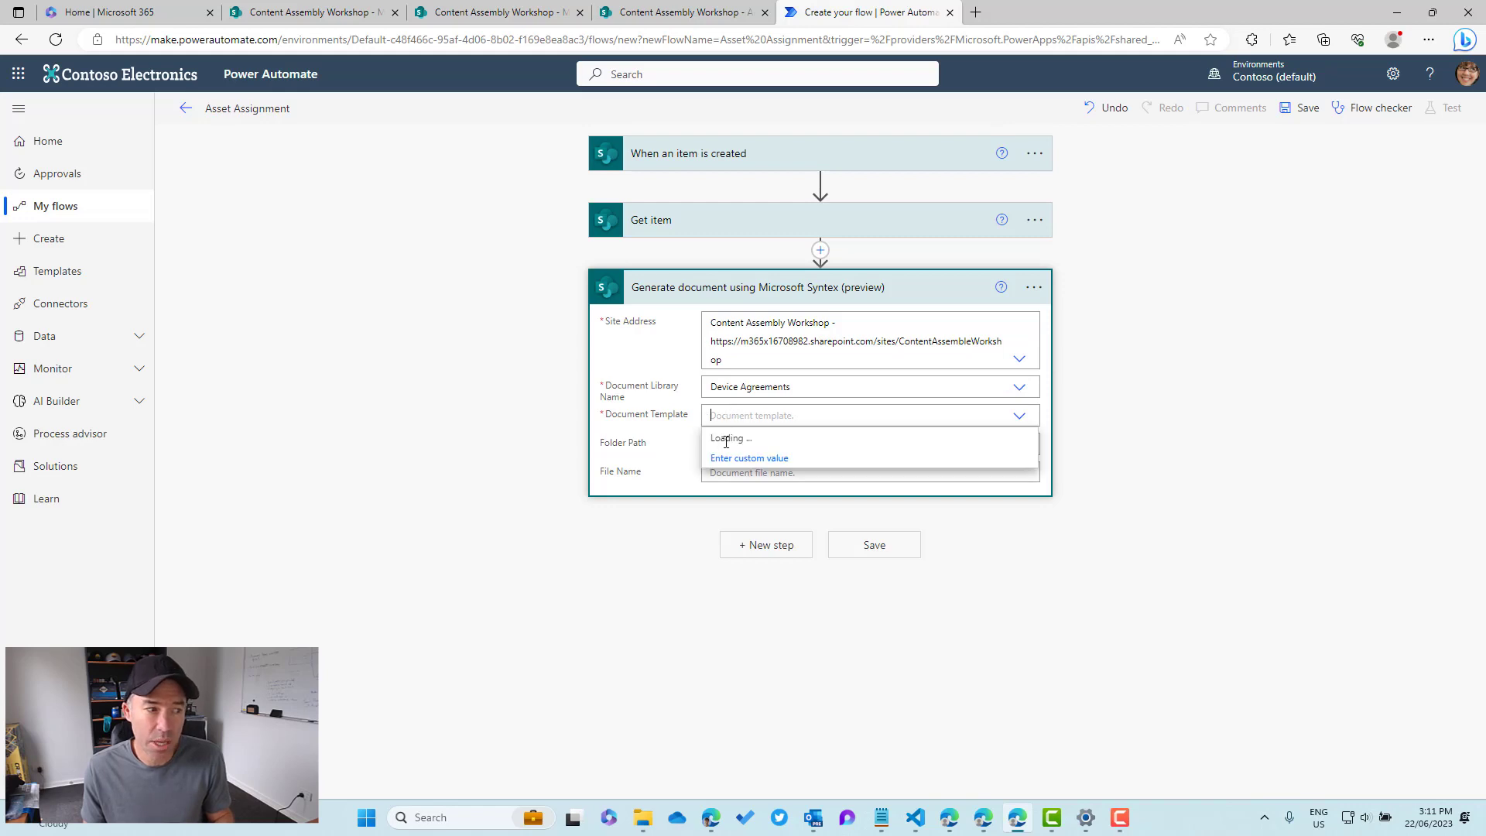
pyautogui.click(730, 439)
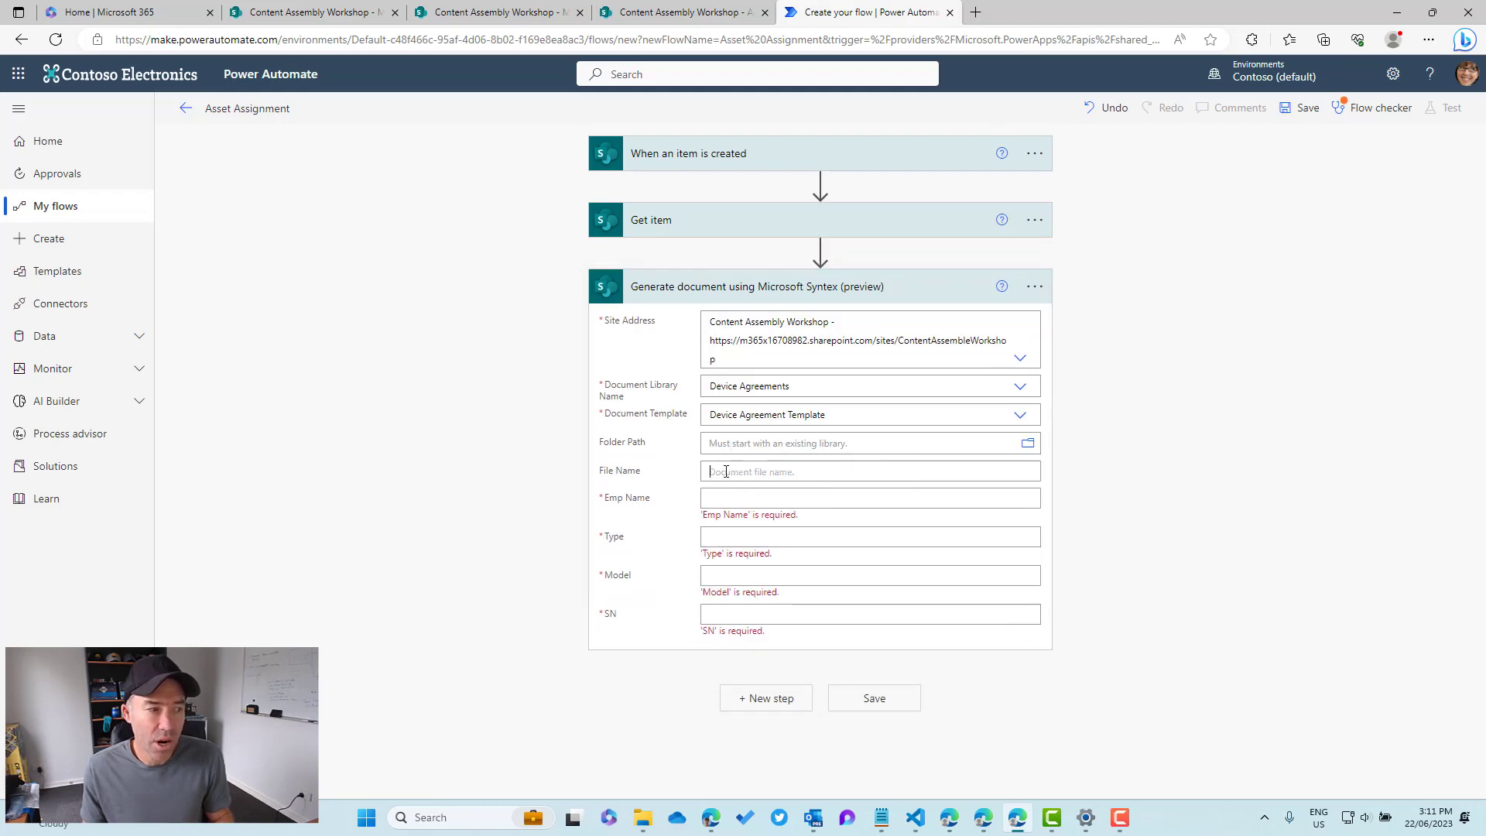
# Step: Build the generated document's File Name from Get item's Current owner DisplayName and Asset type Value, separated by a hyphen
pyautogui.click(717, 472)
pyautogui.scroll(-2, 1430, 445)
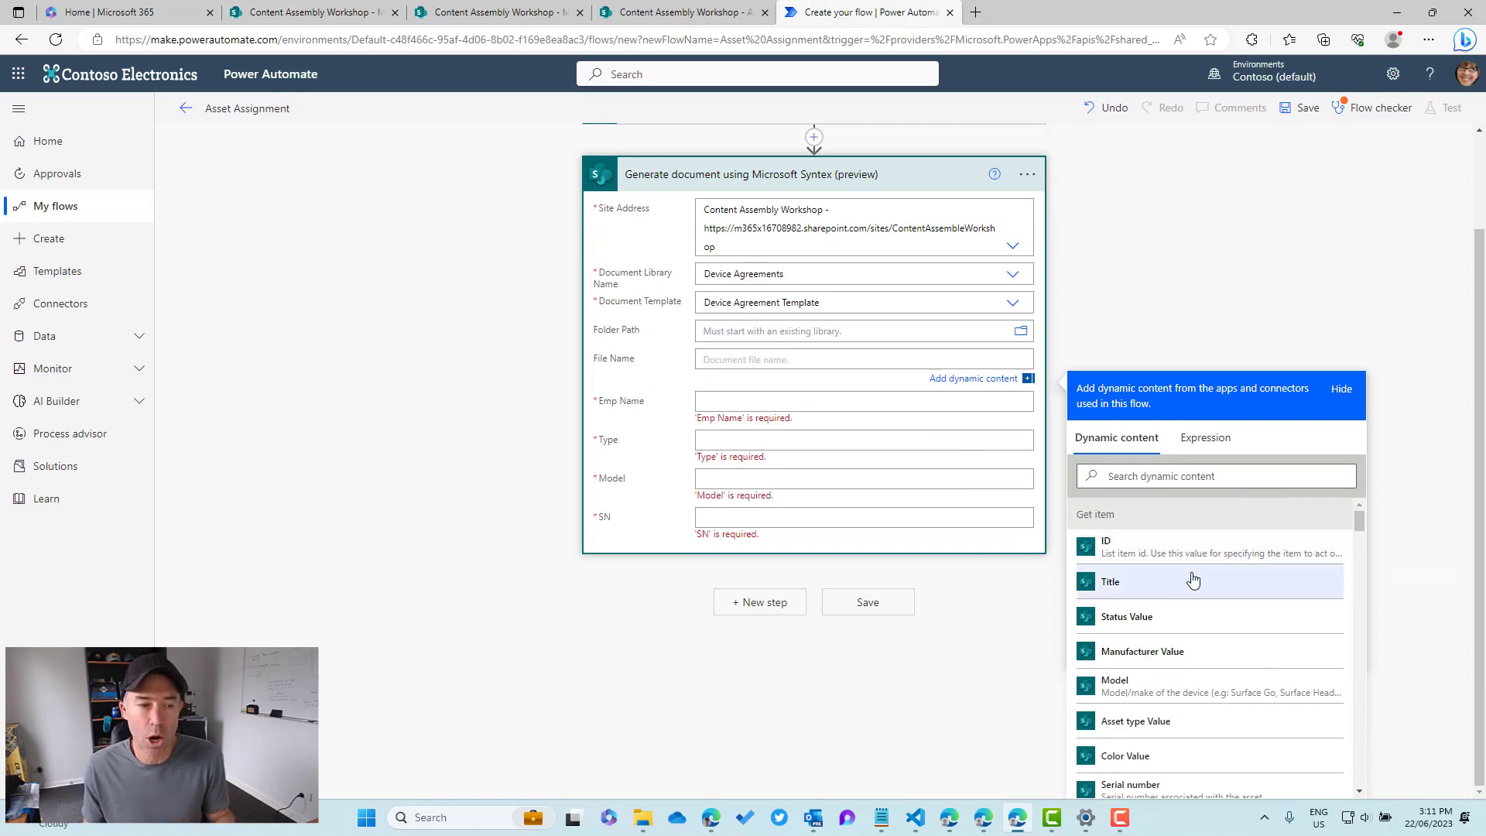
pyautogui.scroll(-1, 1192, 579)
pyautogui.scroll(-6, 1193, 579)
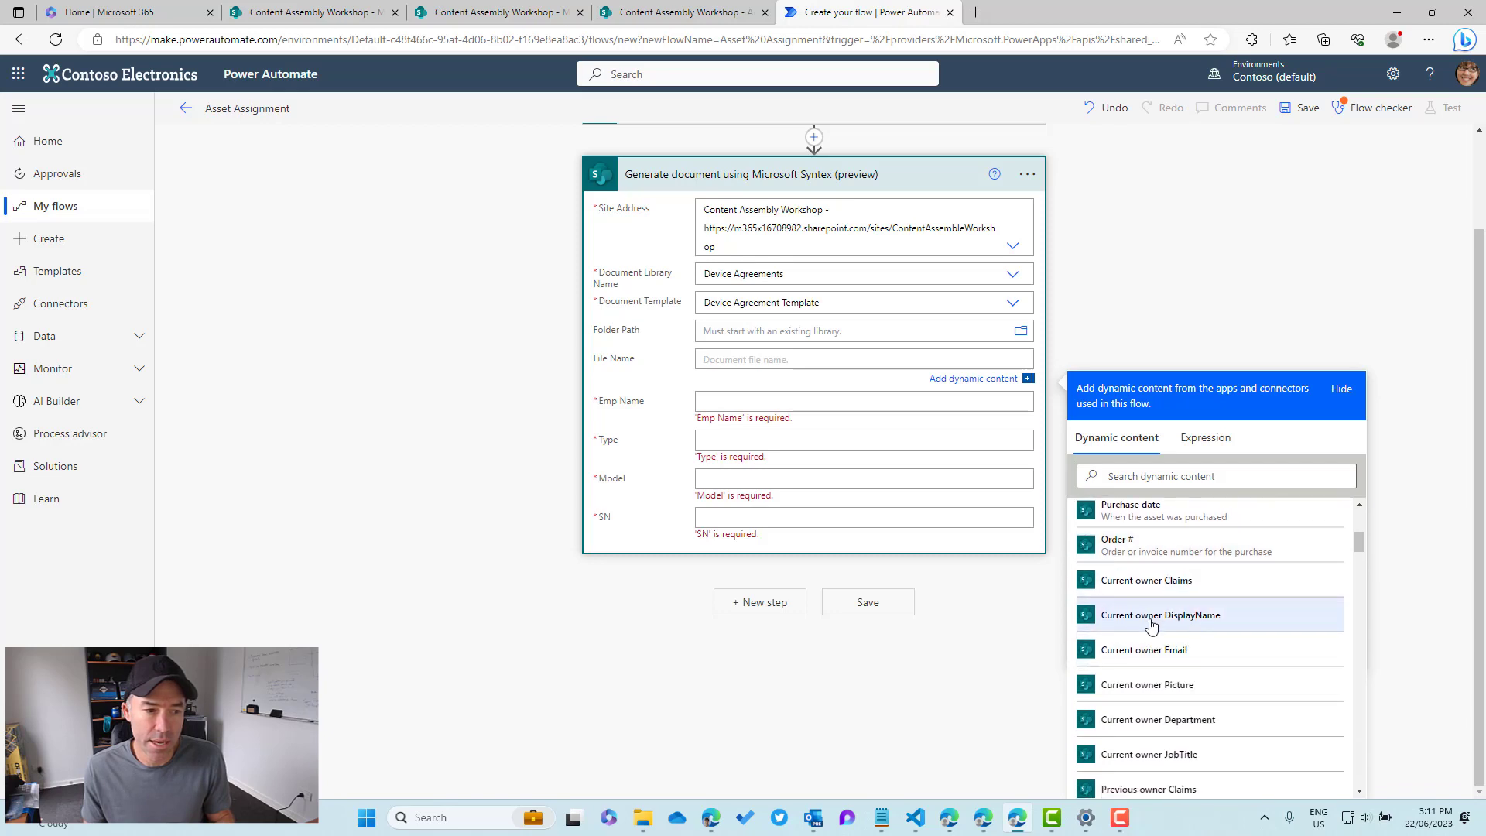
pyautogui.click(1138, 624)
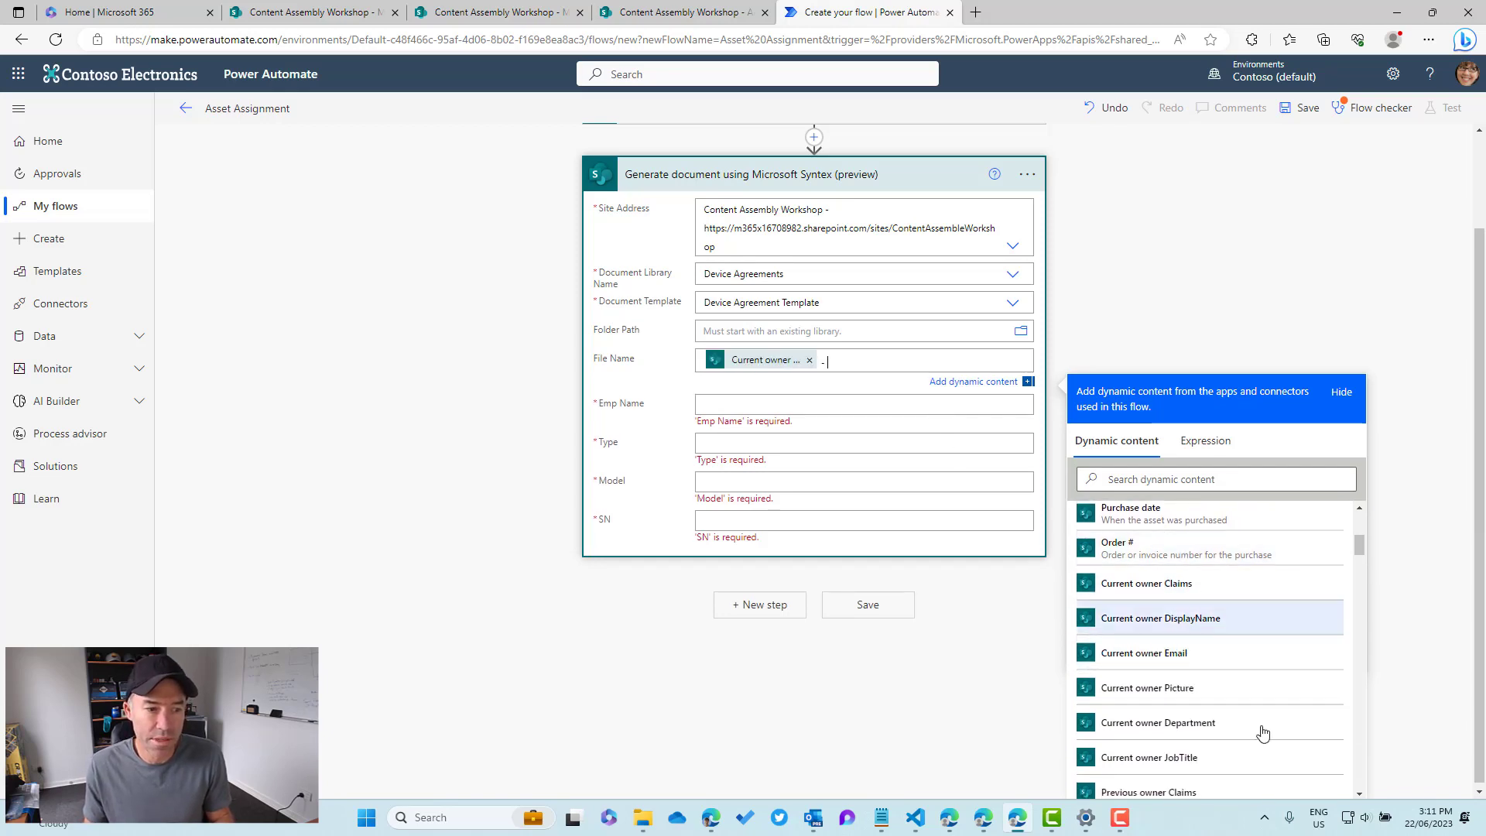
pyautogui.scroll(3, 1277, 734)
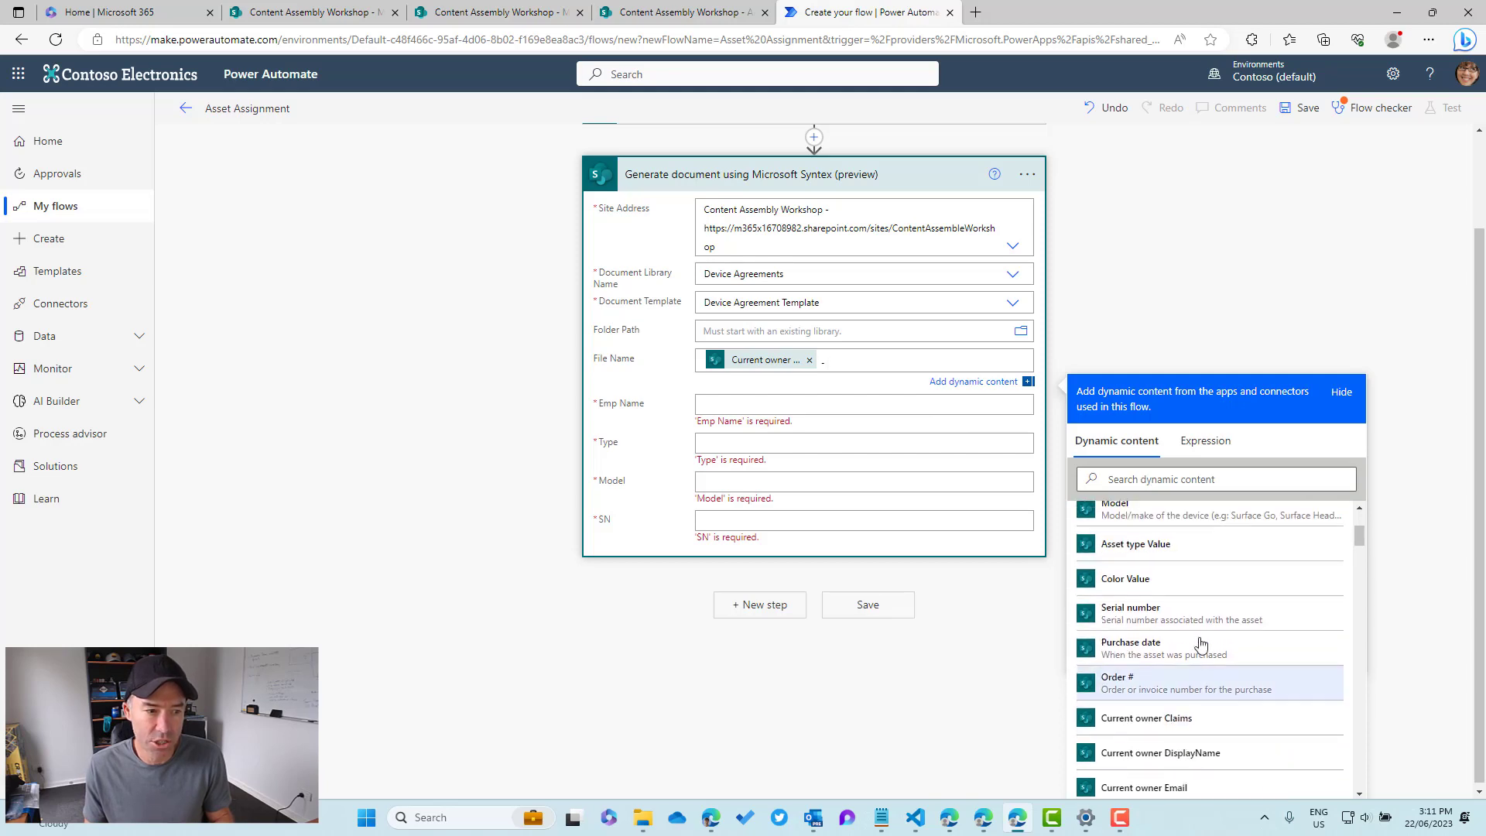
pyautogui.scroll(2, 1188, 604)
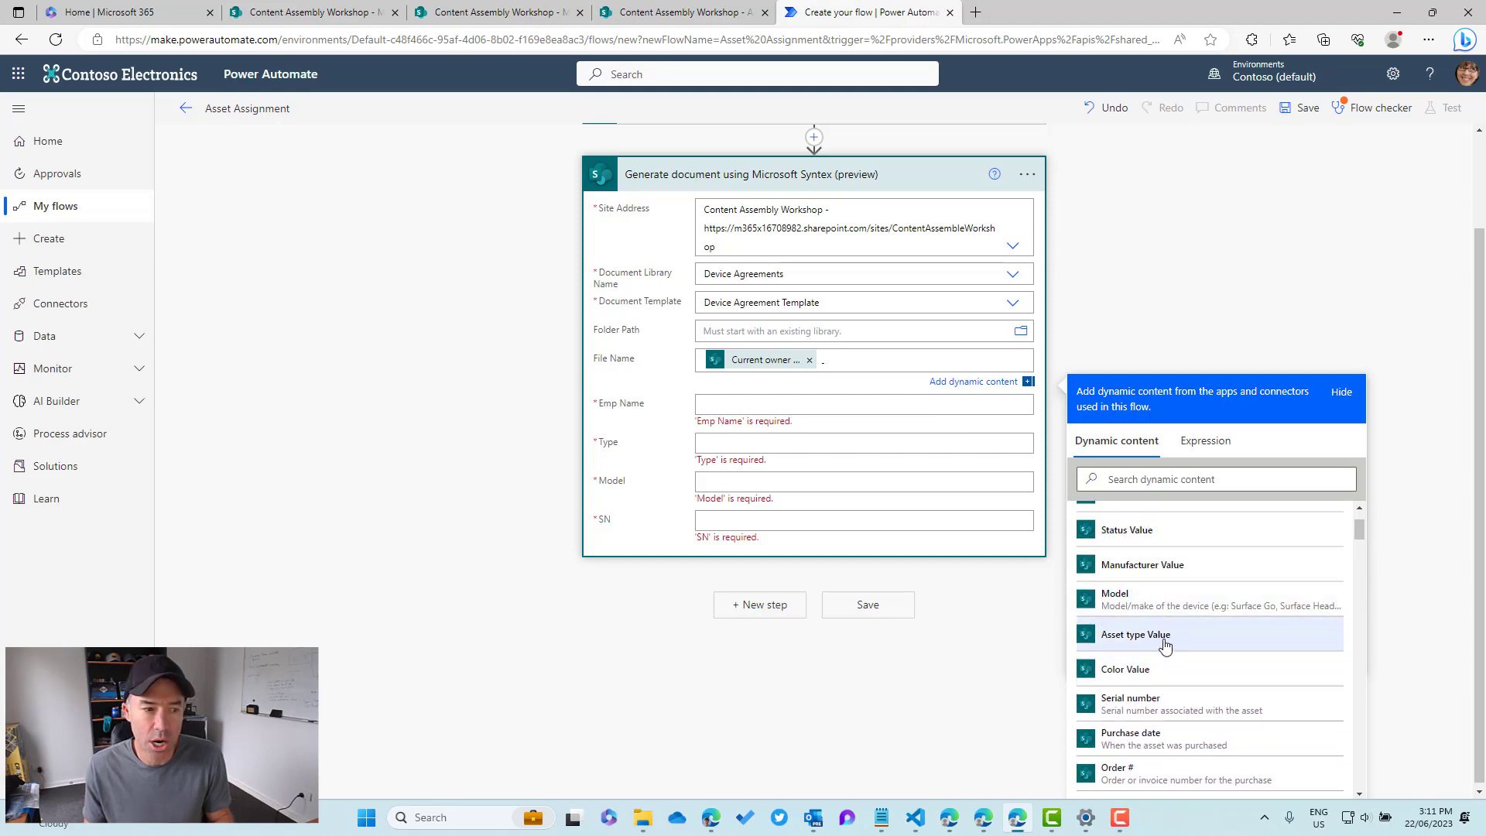
pyautogui.click(1165, 636)
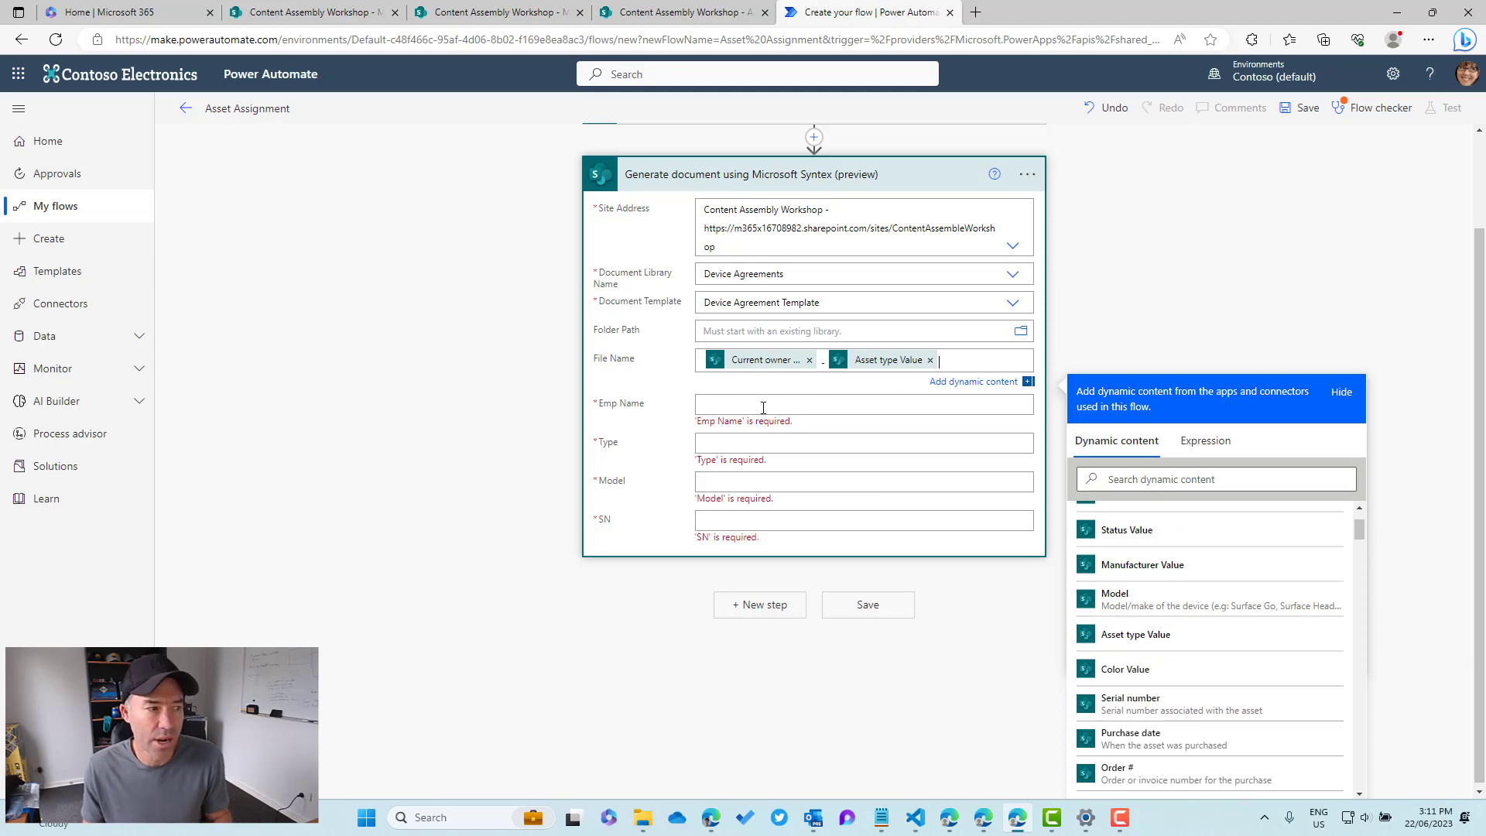
# Step: Fill the Emp Name field with the Current owner DisplayName from Get item
pyautogui.scroll(2, 763, 408)
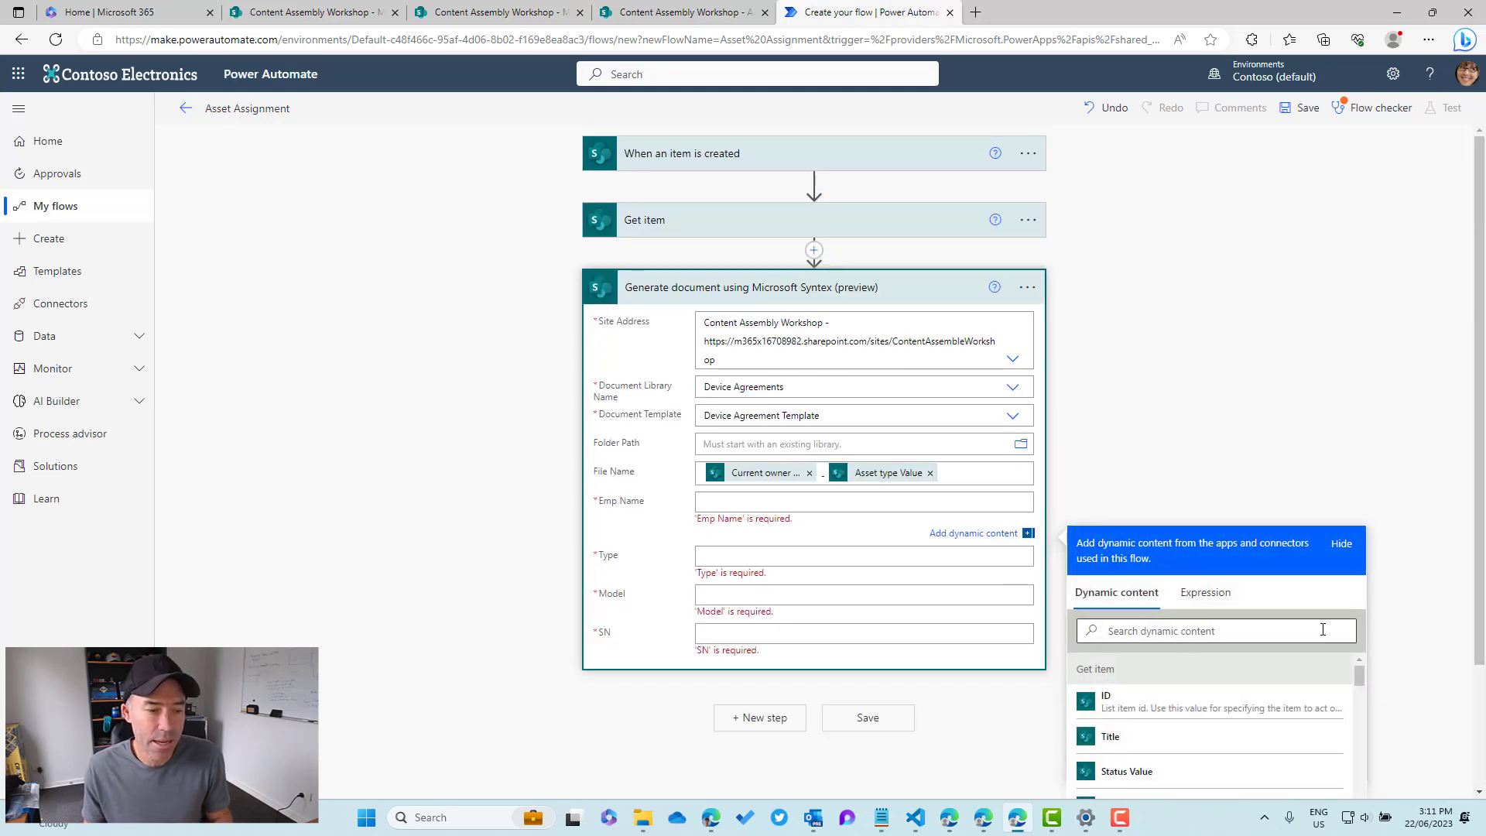
pyautogui.scroll(-2, 1391, 573)
pyautogui.scroll(-3, 1310, 602)
pyautogui.scroll(-5, 1297, 609)
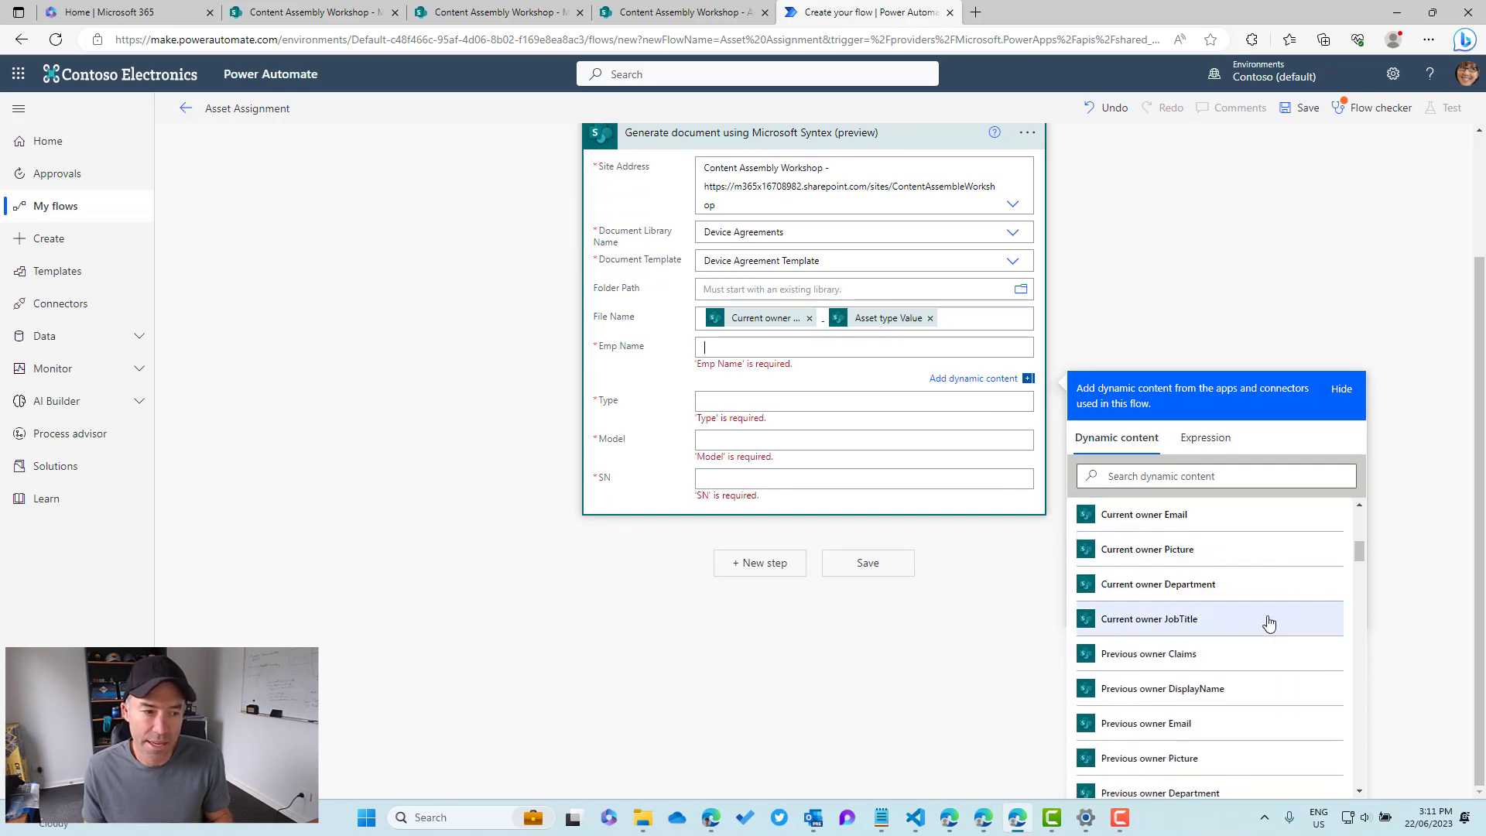
pyautogui.scroll(1, 1226, 601)
pyautogui.scroll(2, 1208, 596)
pyautogui.click(1177, 573)
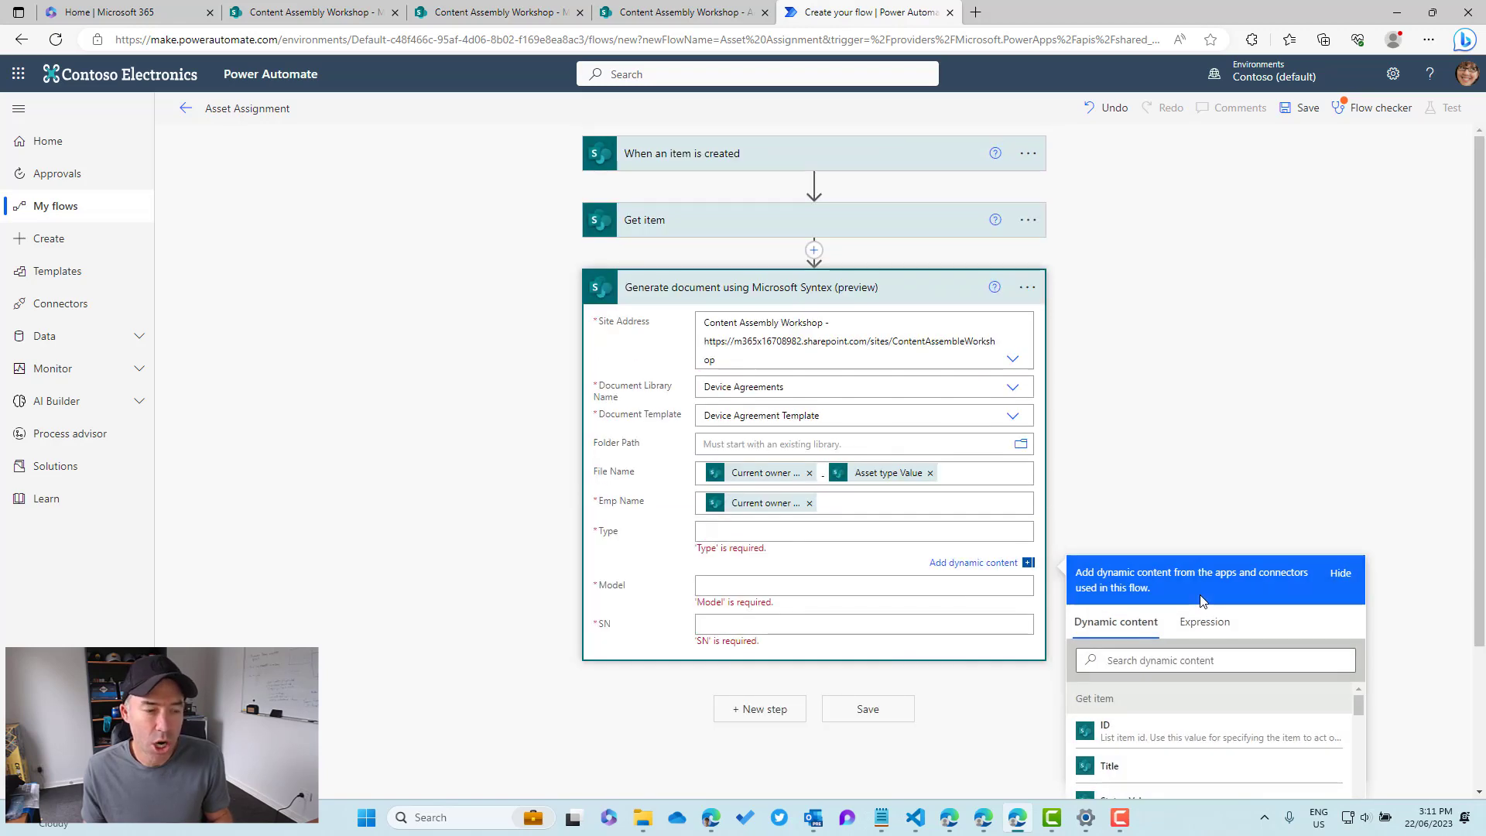
# Step: Fill the Type field with Asset type Value and the Model field with Model, both from Get item
pyautogui.scroll(-3, 1246, 651)
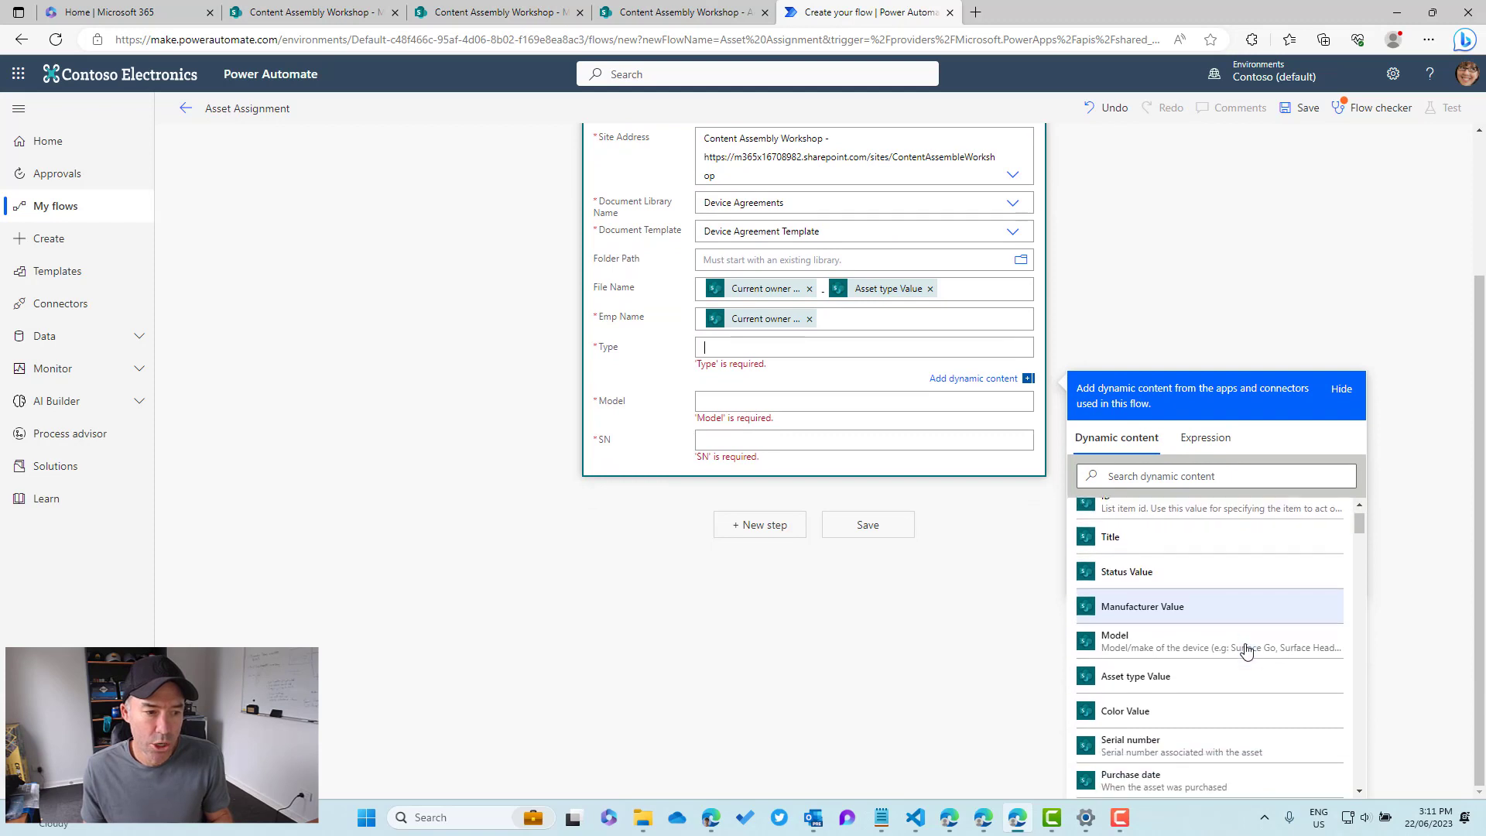
pyautogui.click(1233, 585)
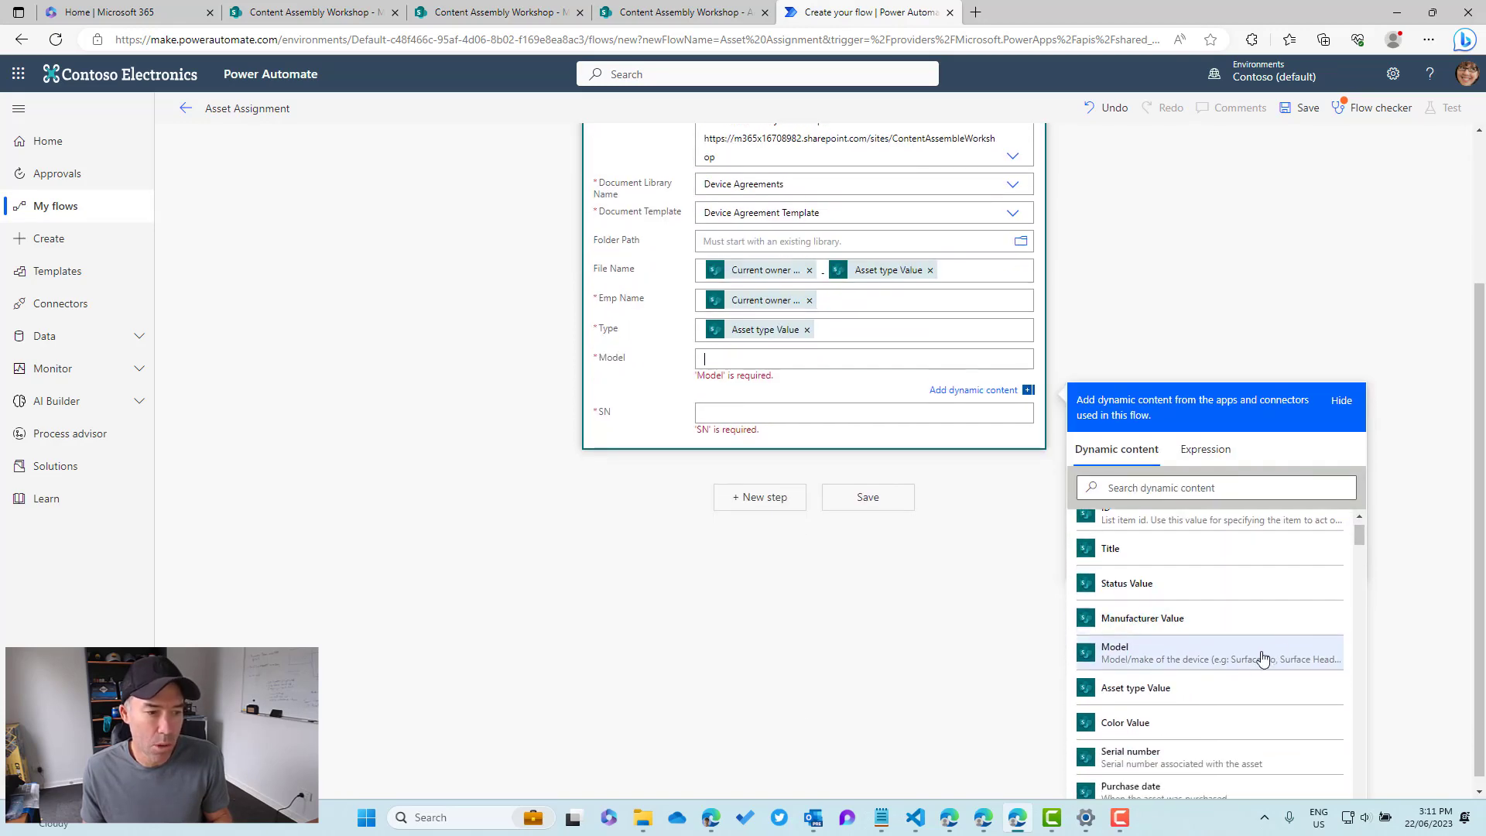
pyautogui.click(1238, 660)
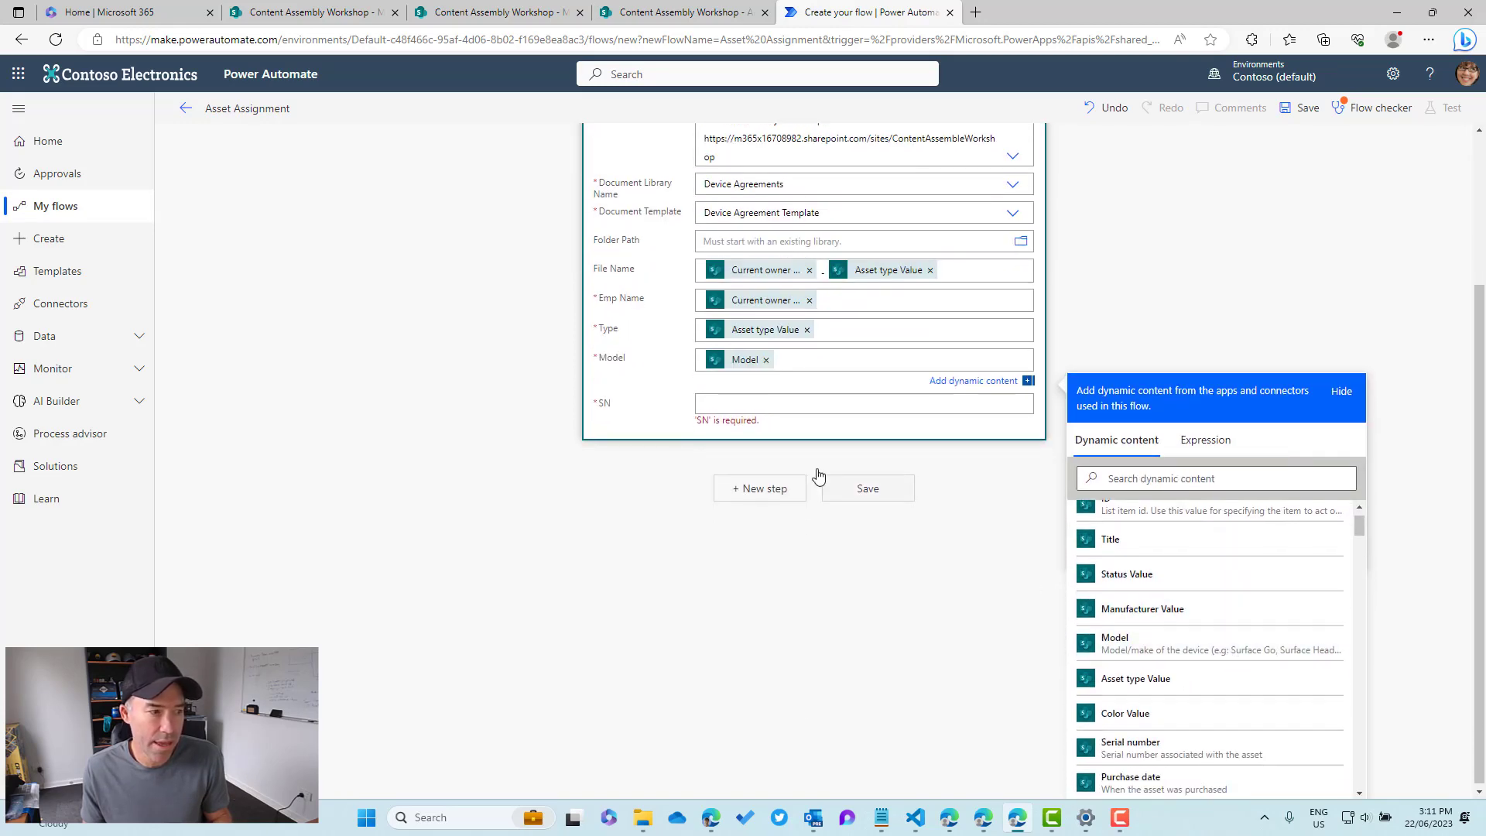
# Step: Search the dynamic content for "serial" and fill the SN field with Serial number from Get item
pyautogui.click(1187, 718)
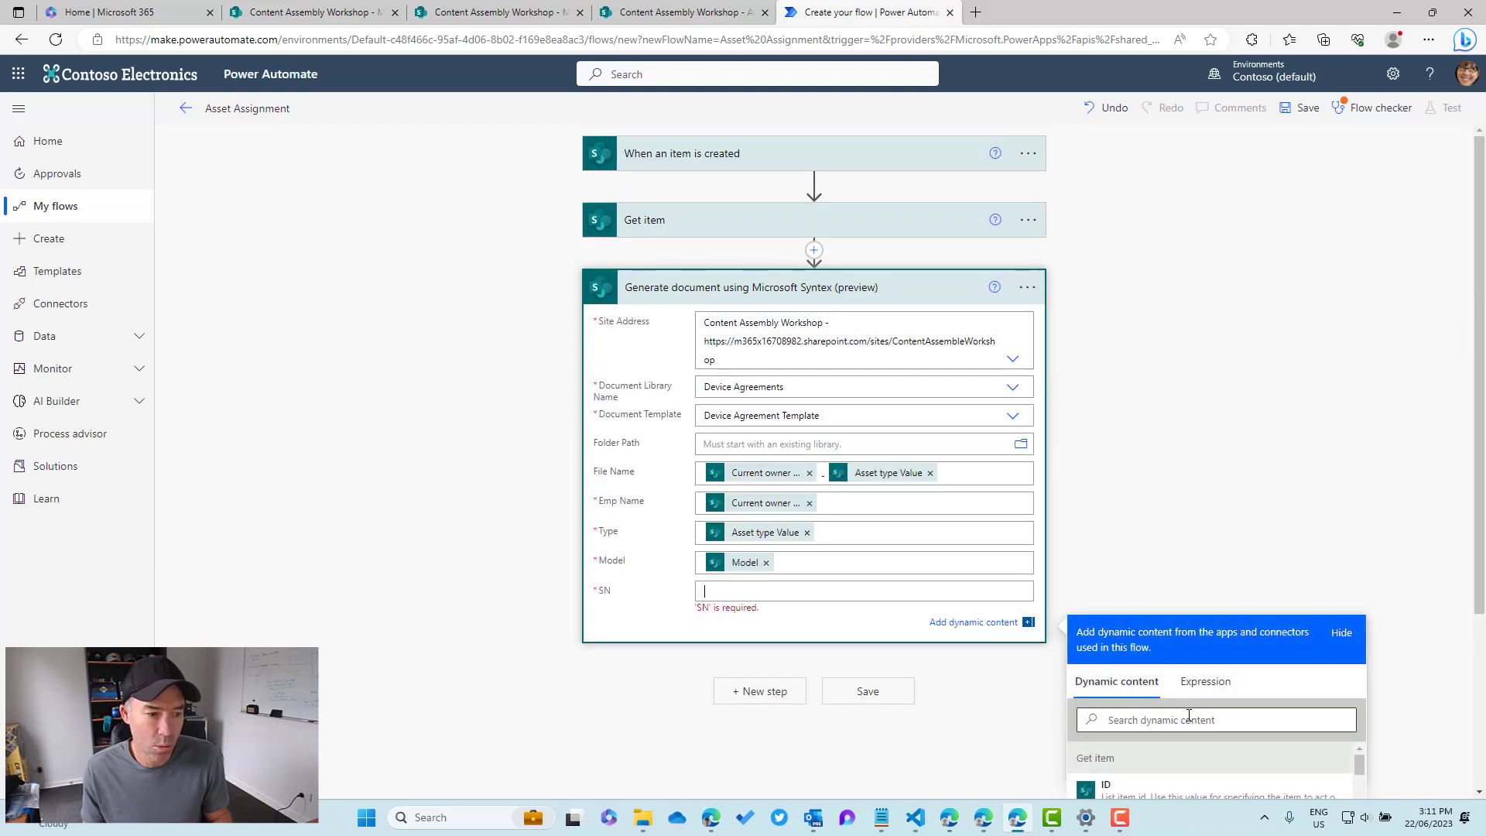
pyautogui.write('serial')
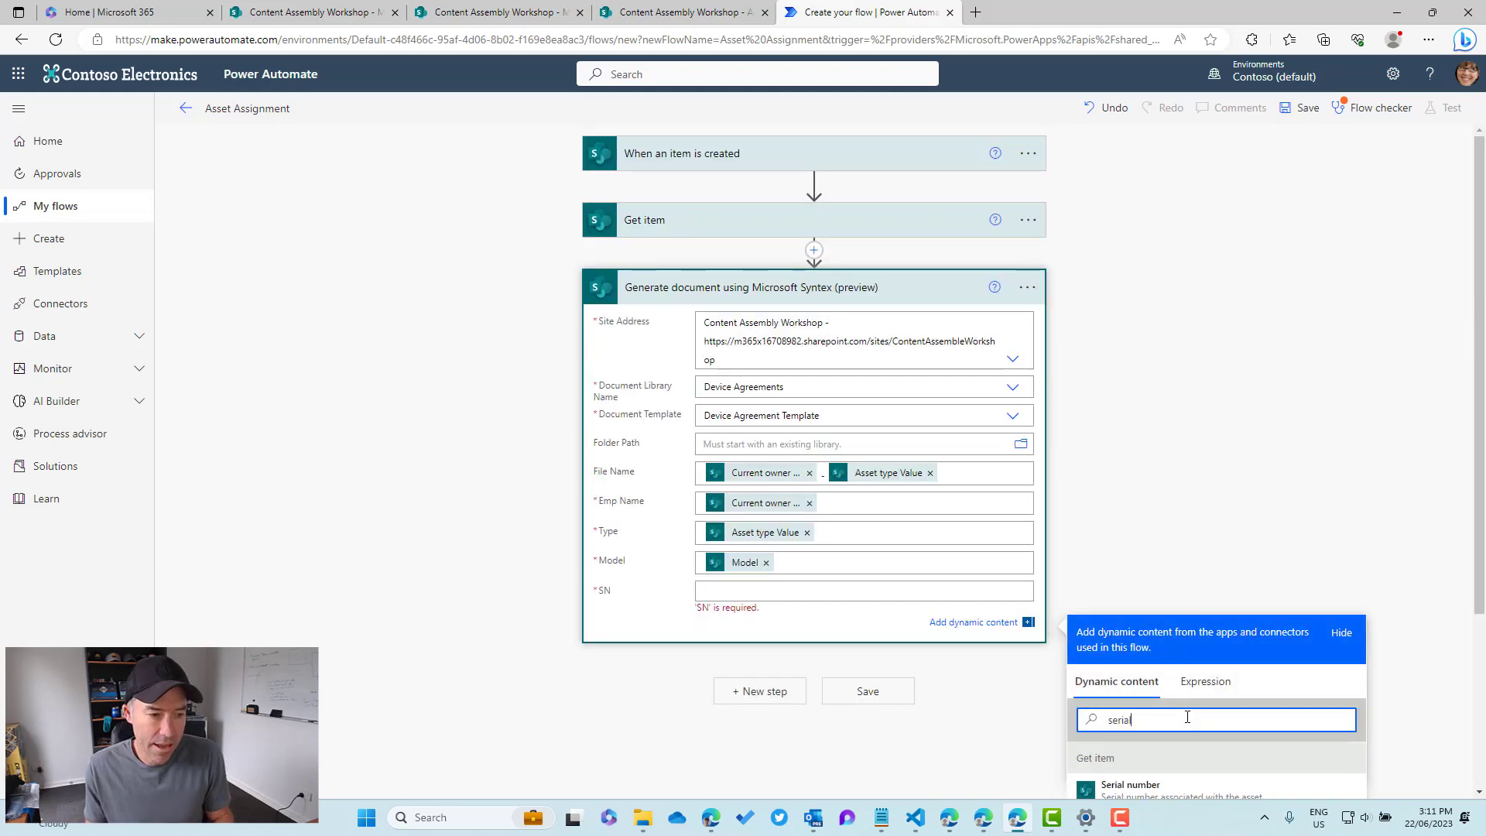
pyautogui.scroll(-3, 1431, 709)
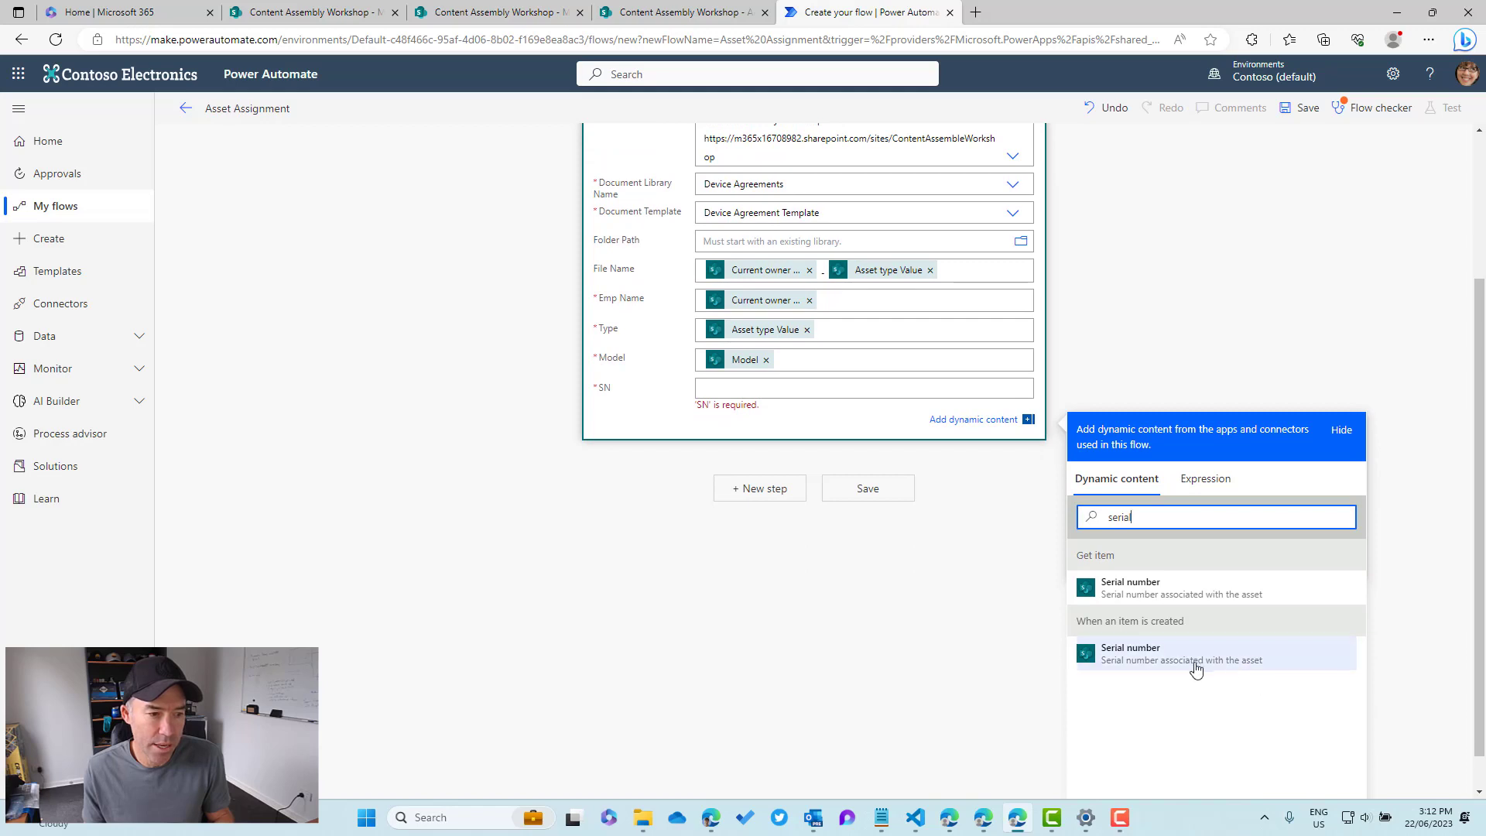
pyautogui.click(1143, 592)
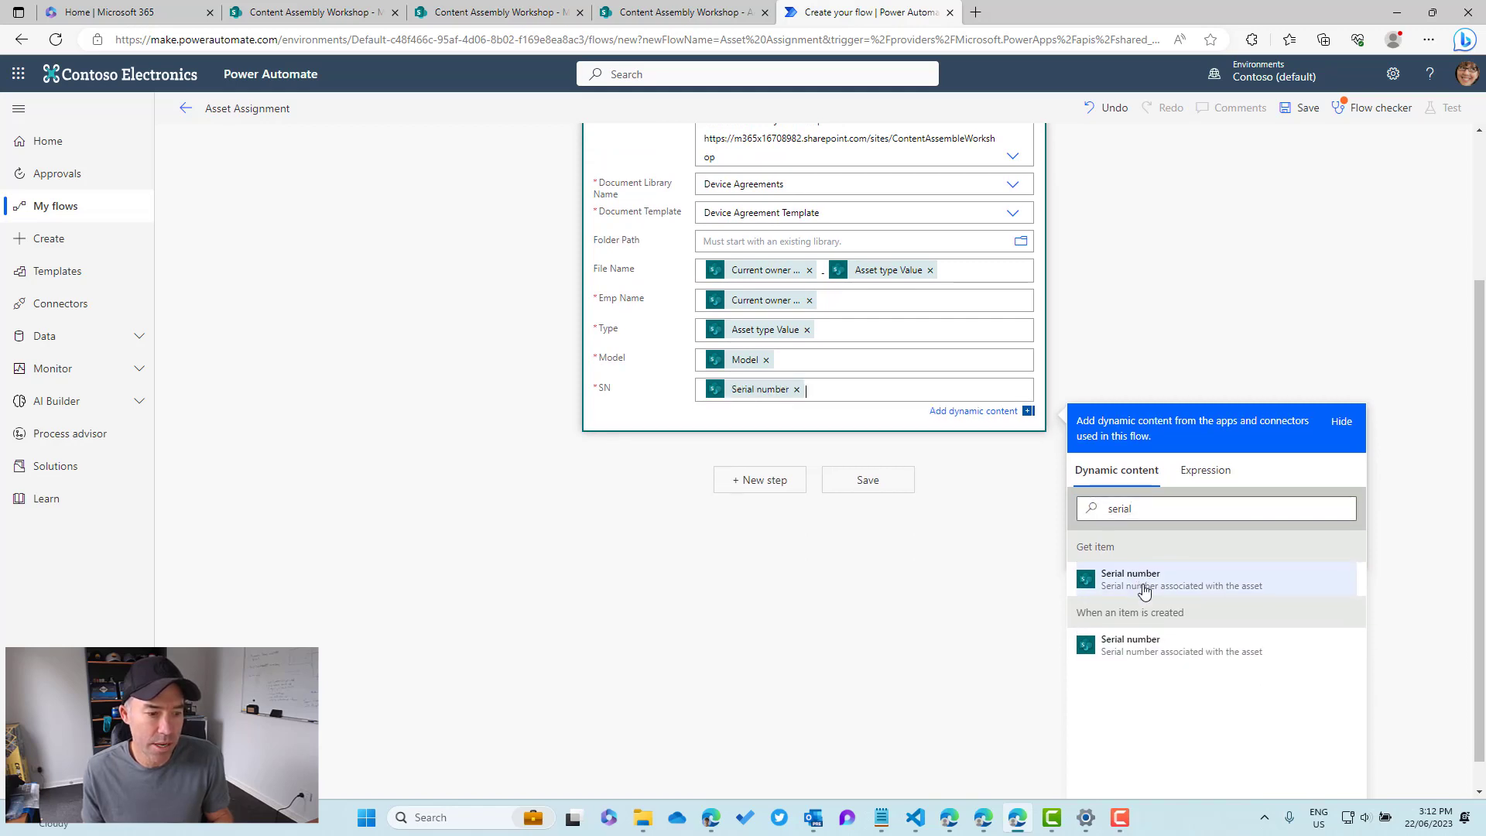
# Step: Replace the Type field's content with Asset type from Get item, found by searching the dynamic content for "type"
pyautogui.click(808, 331)
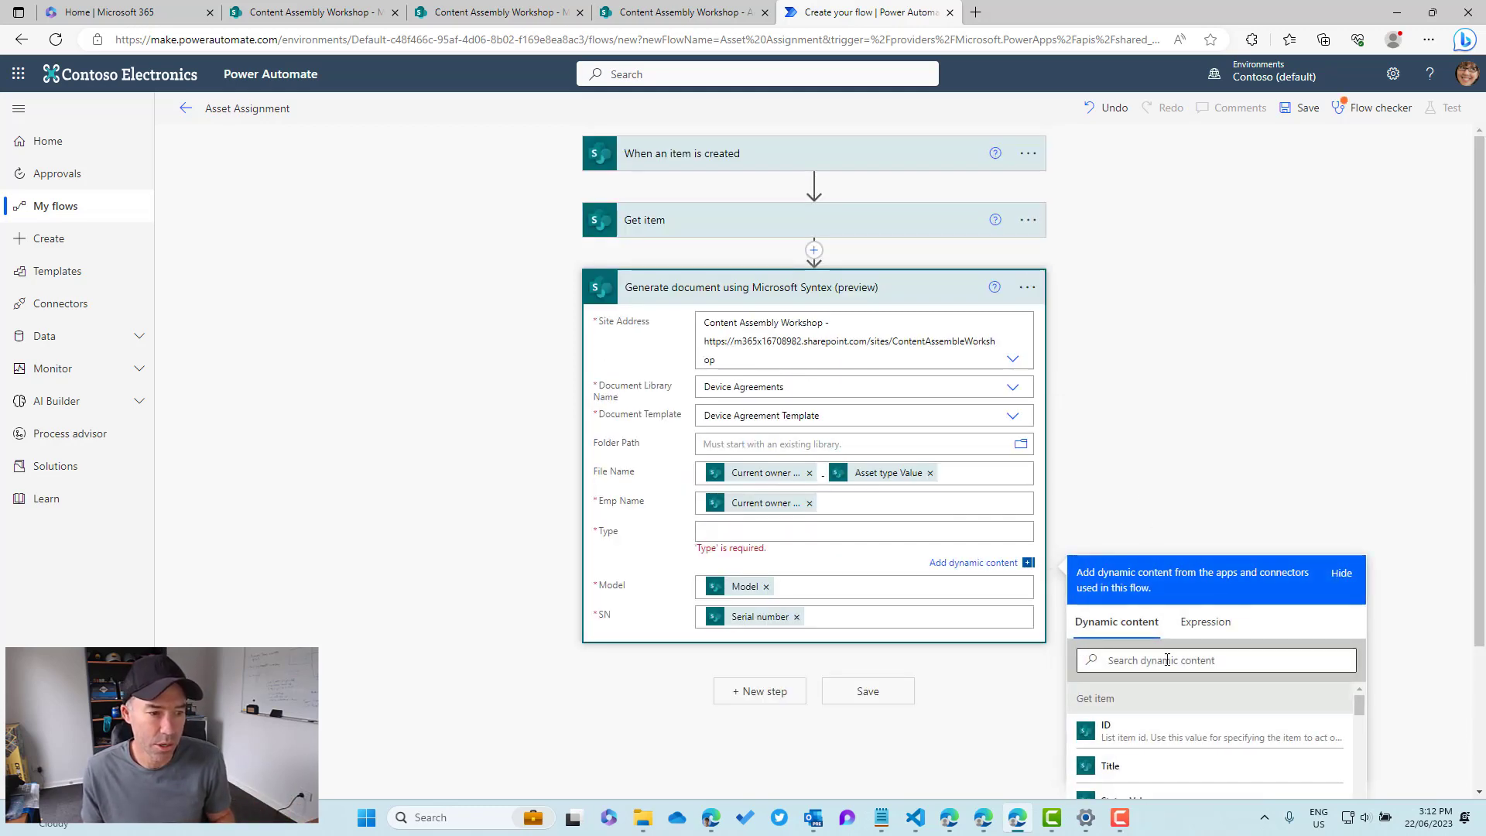
pyautogui.write('type')
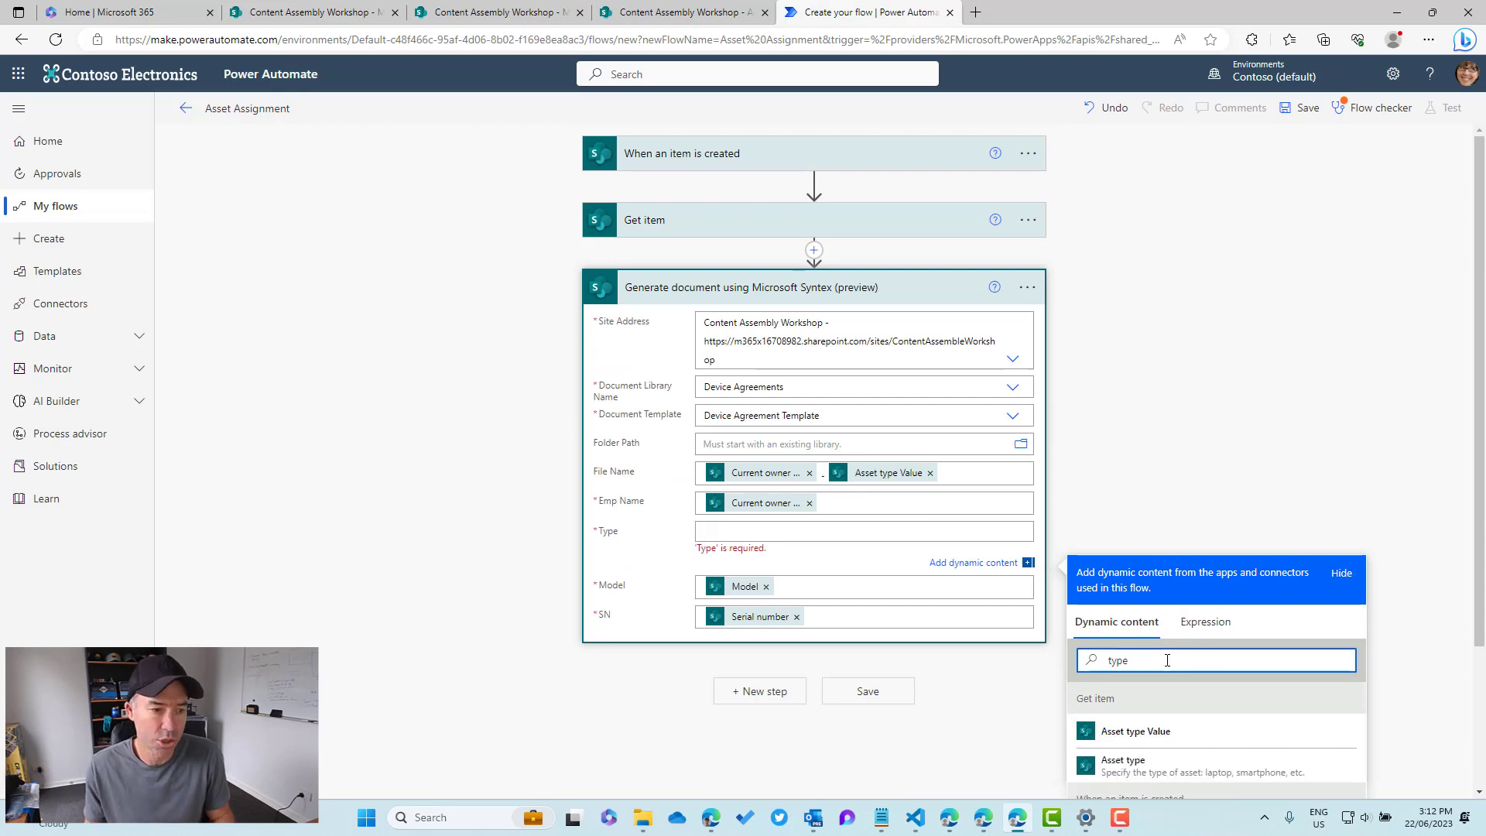
pyautogui.scroll(-3, 1170, 660)
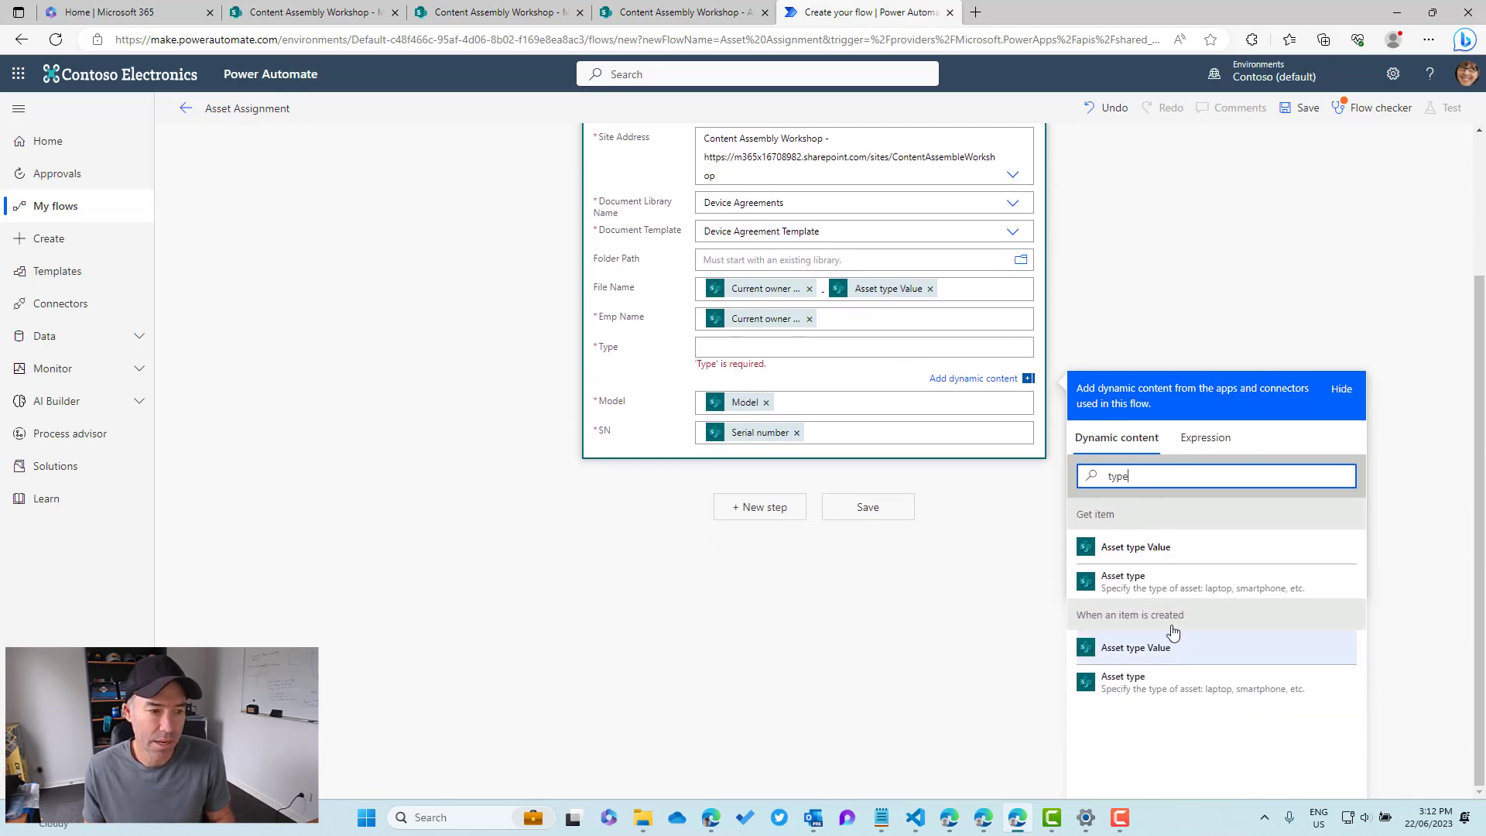
pyautogui.click(1137, 585)
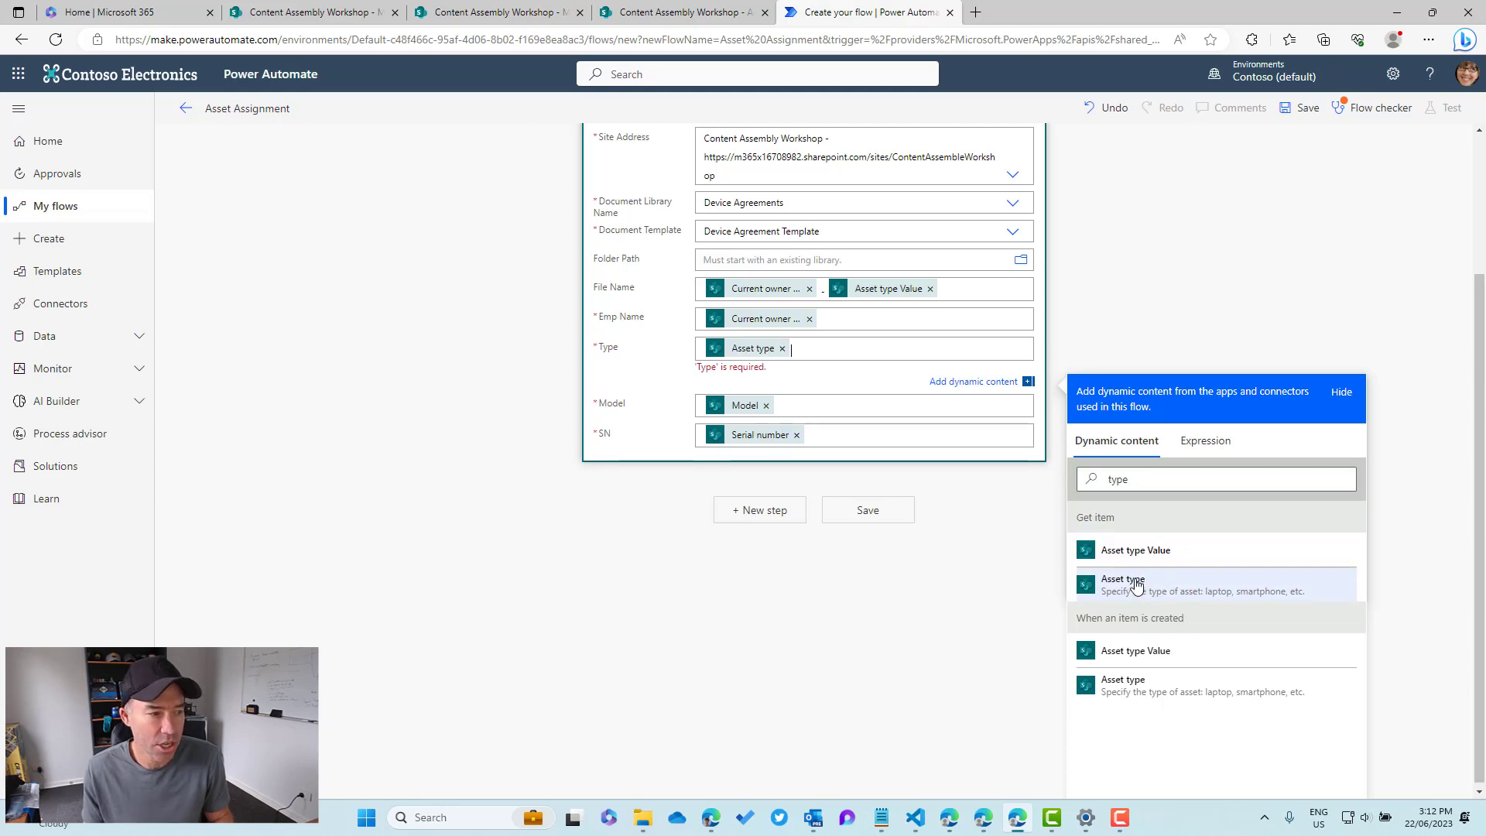
pyautogui.scroll(2, 939, 580)
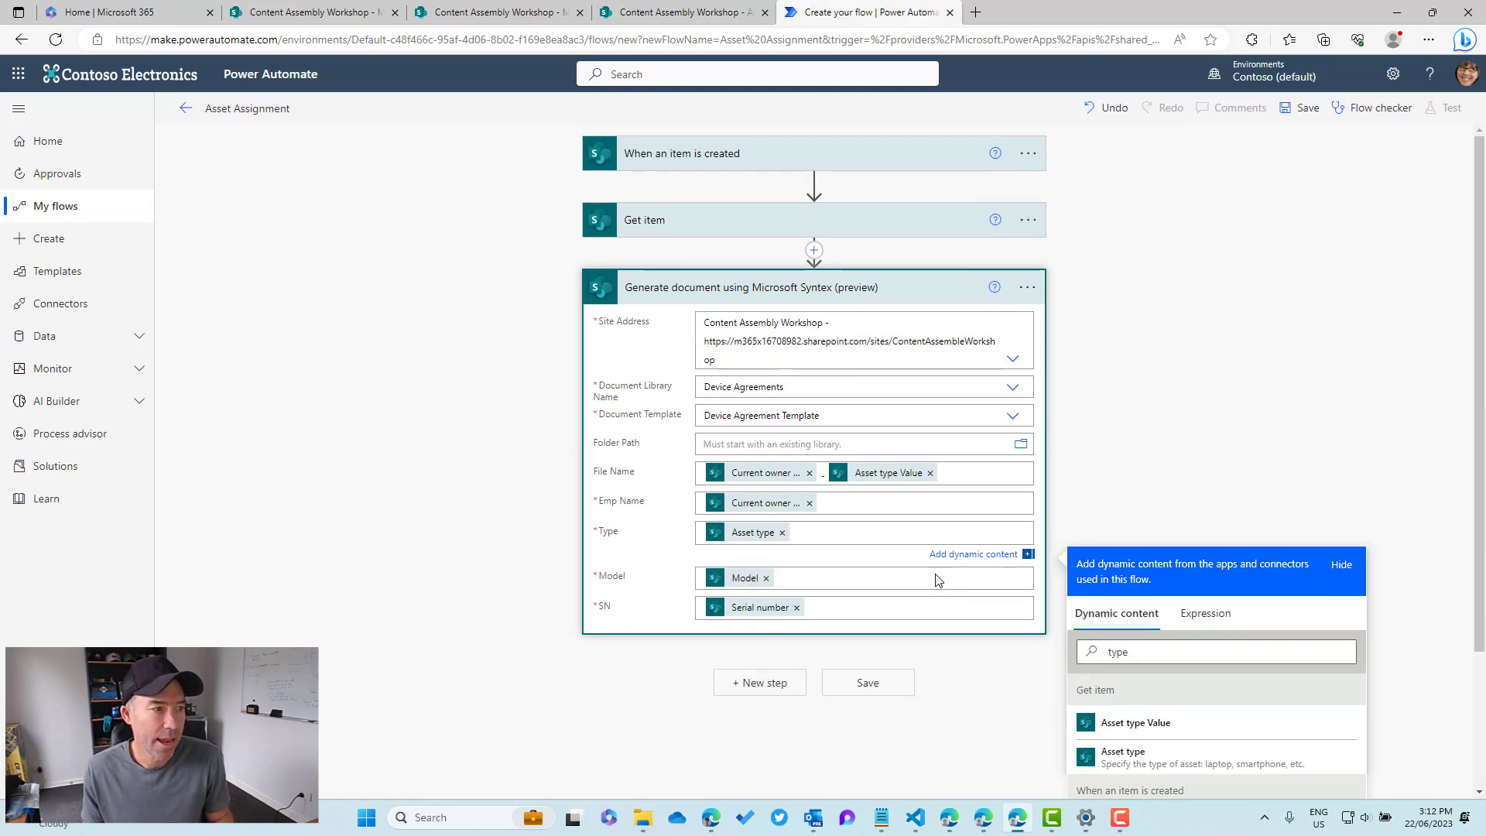
# Step: Save the Asset Assignment flow and start a manual test of it
pyautogui.click(1300, 113)
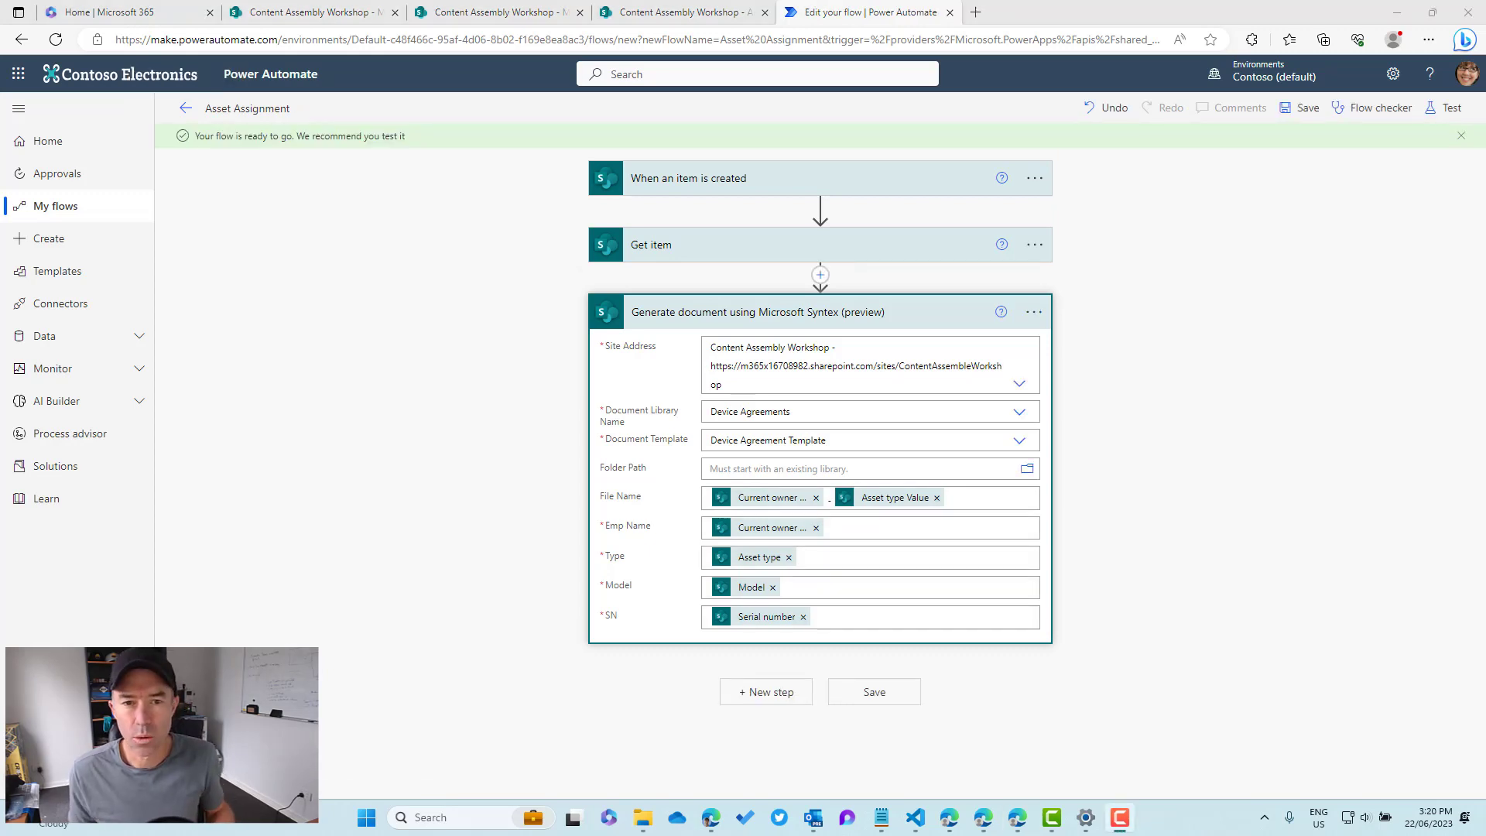
pyautogui.click(1428, 110)
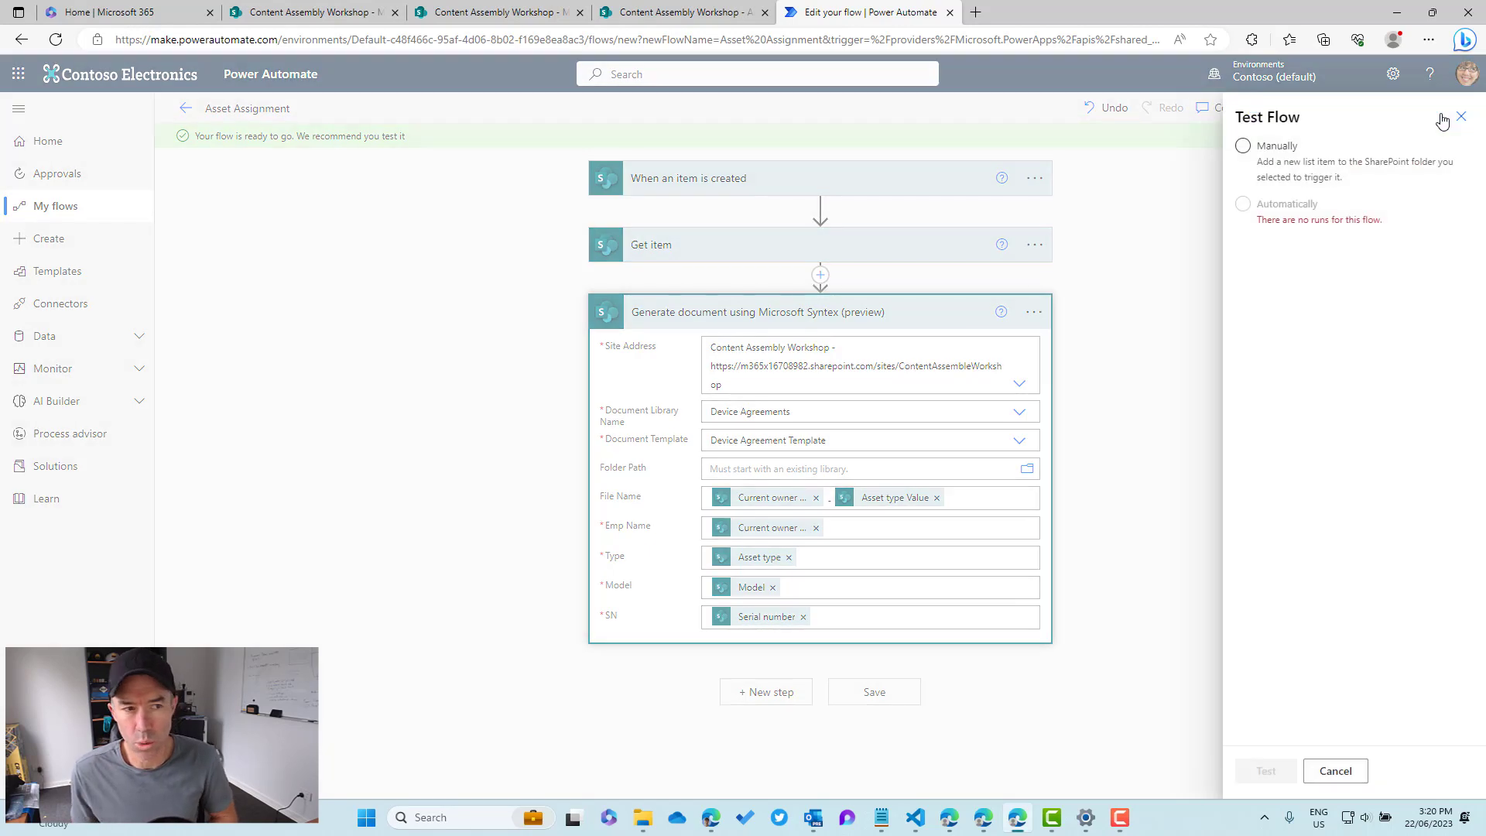
pyautogui.click(1285, 152)
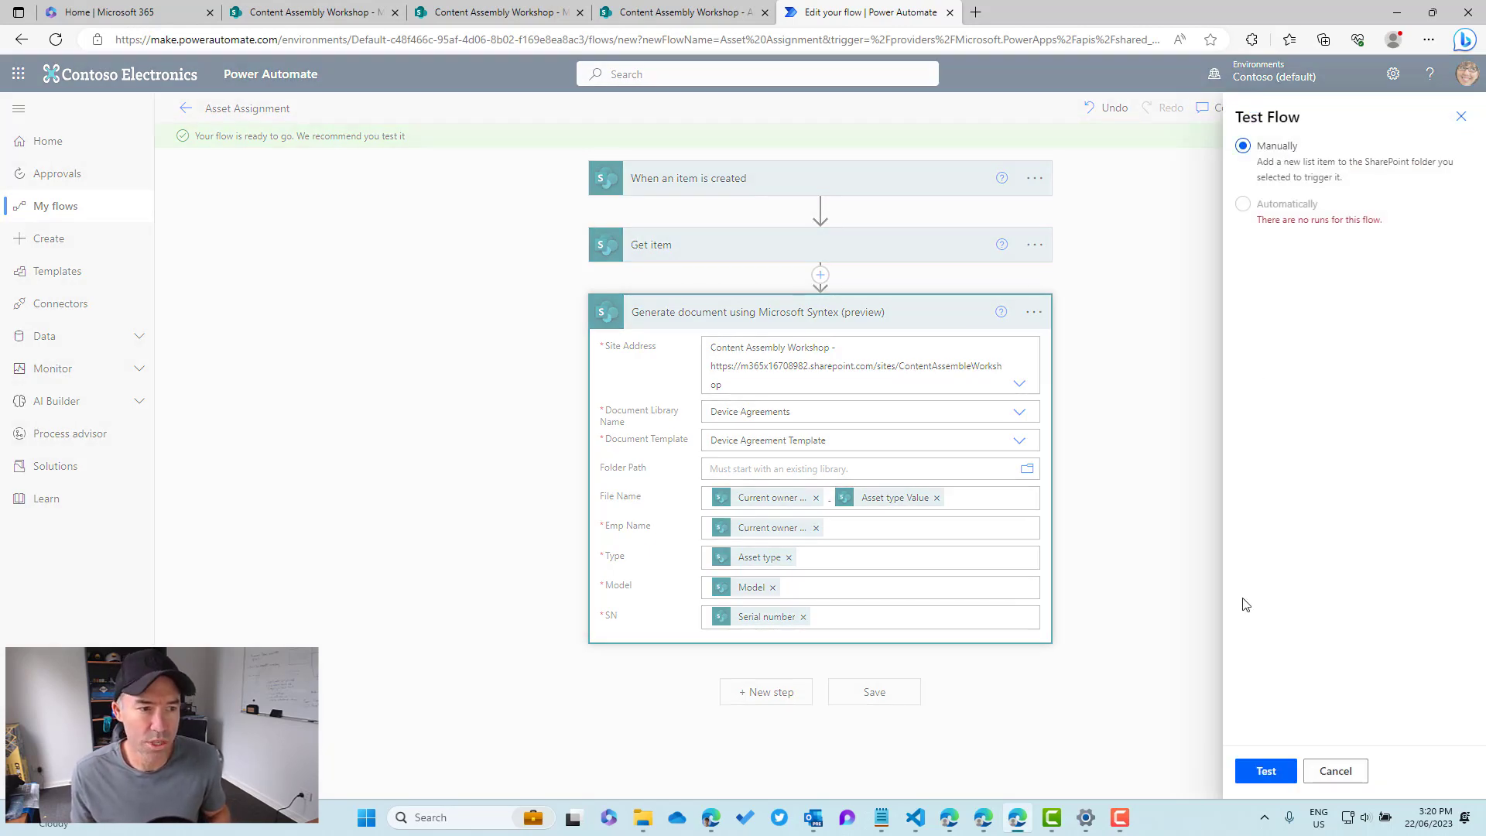
pyautogui.click(1285, 778)
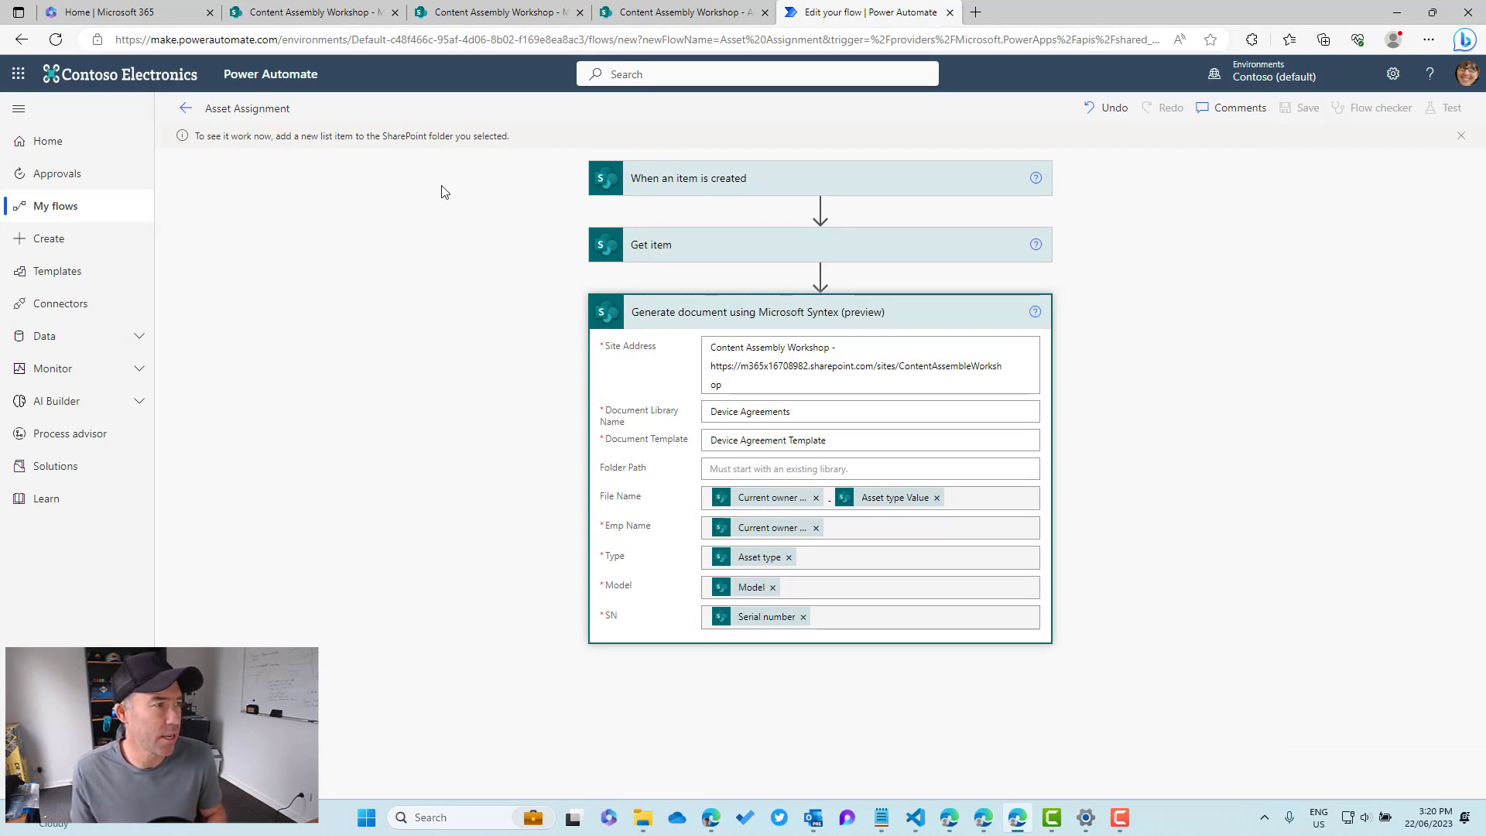
# Step: Start a new item in the SharePoint Asset Assignments list with download.jpg as its device photo
pyautogui.click(616, 16)
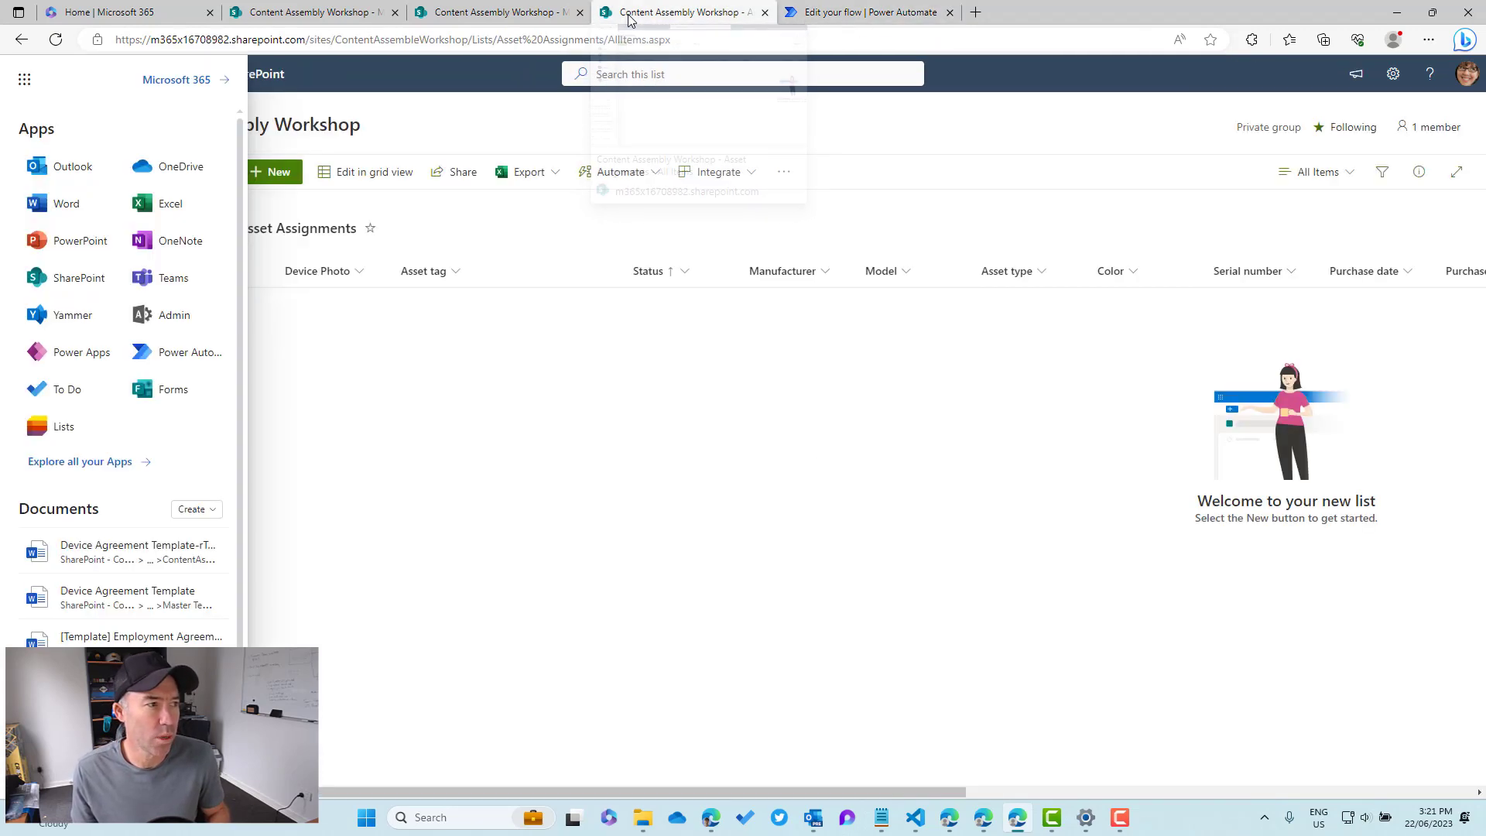
pyautogui.click(571, 132)
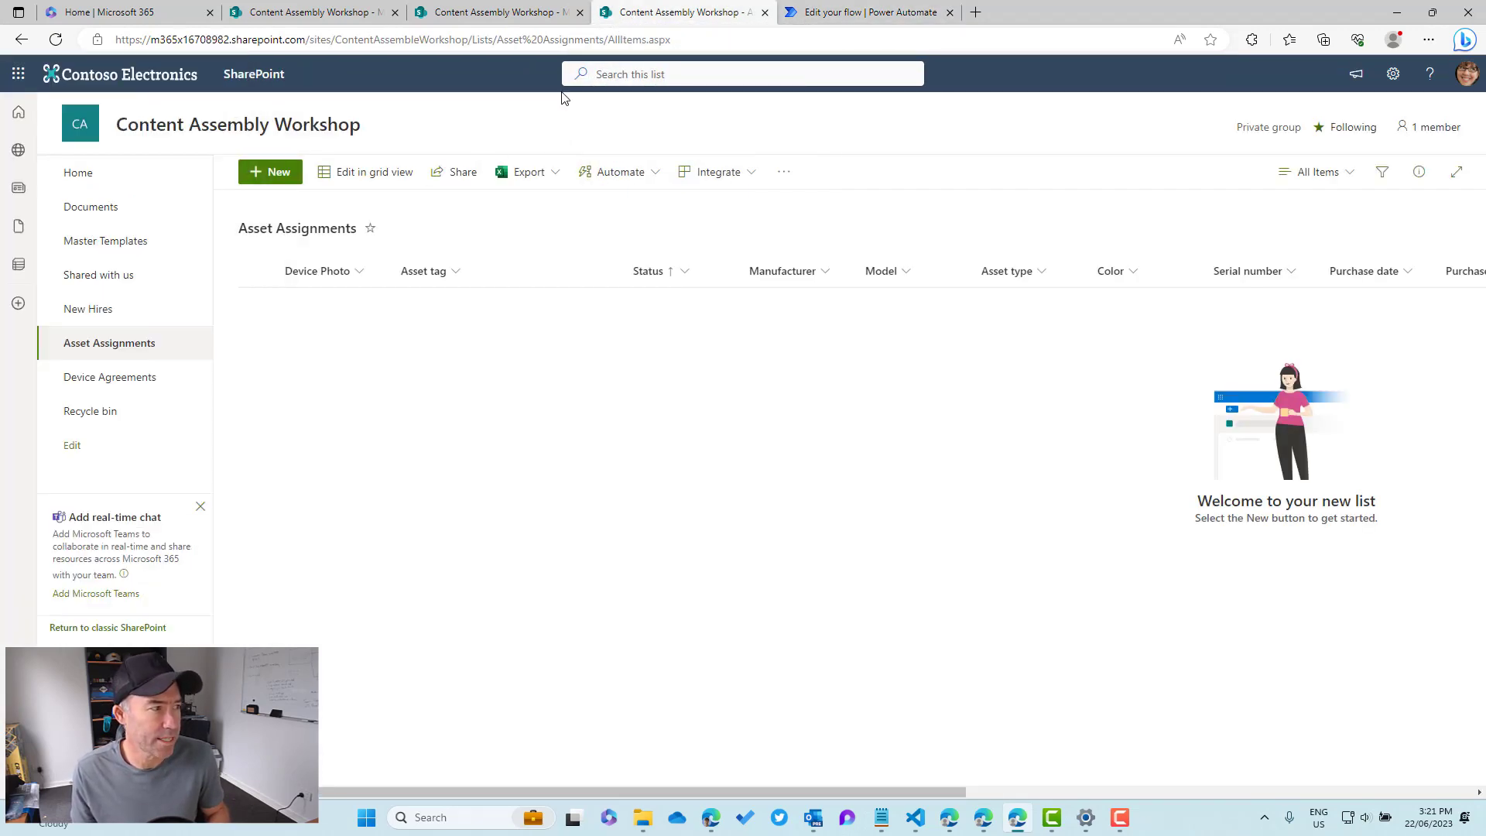
pyautogui.click(798, 17)
pyautogui.click(678, 15)
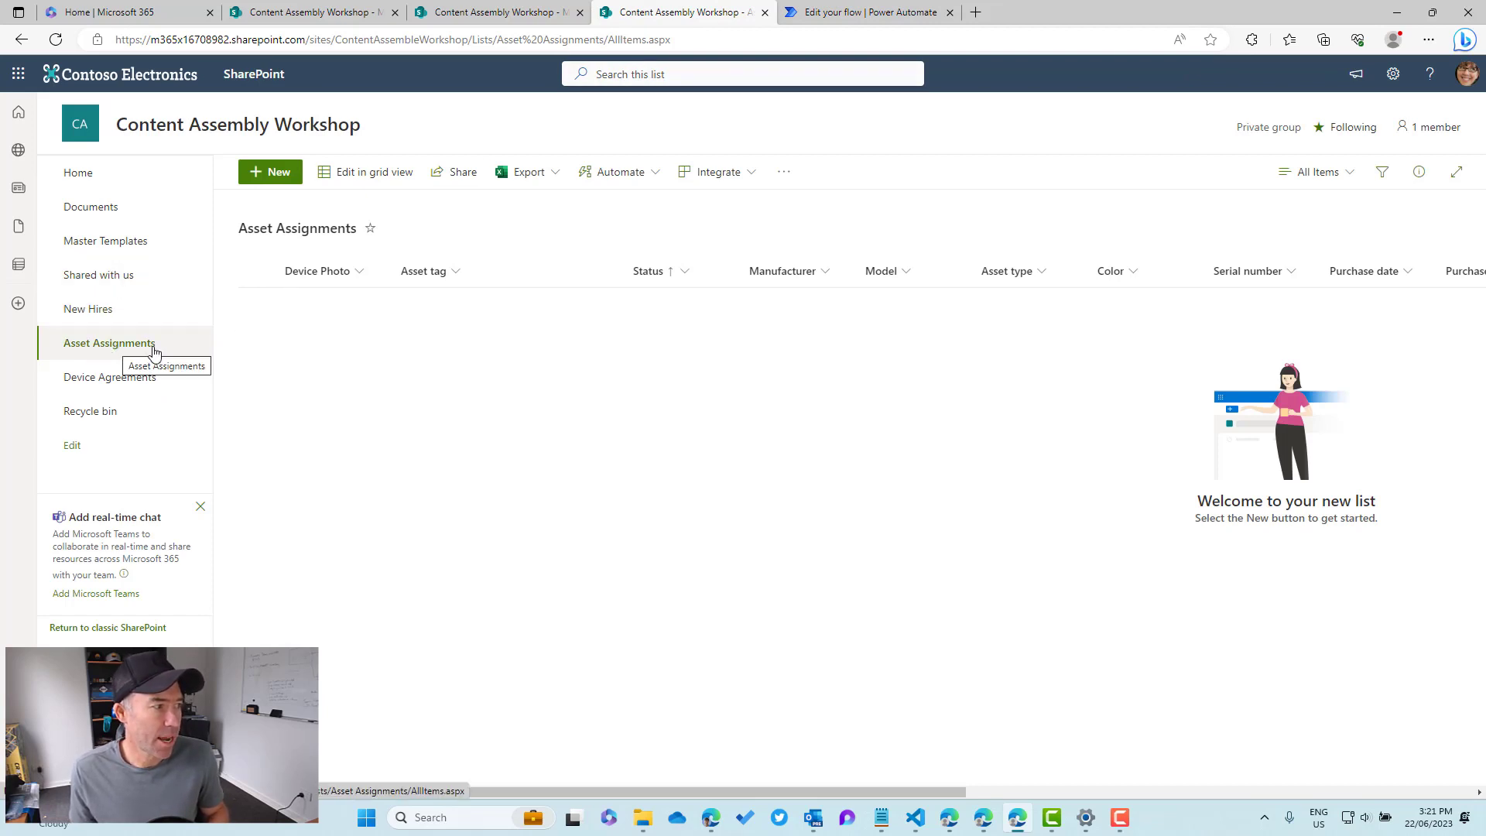
pyautogui.click(270, 172)
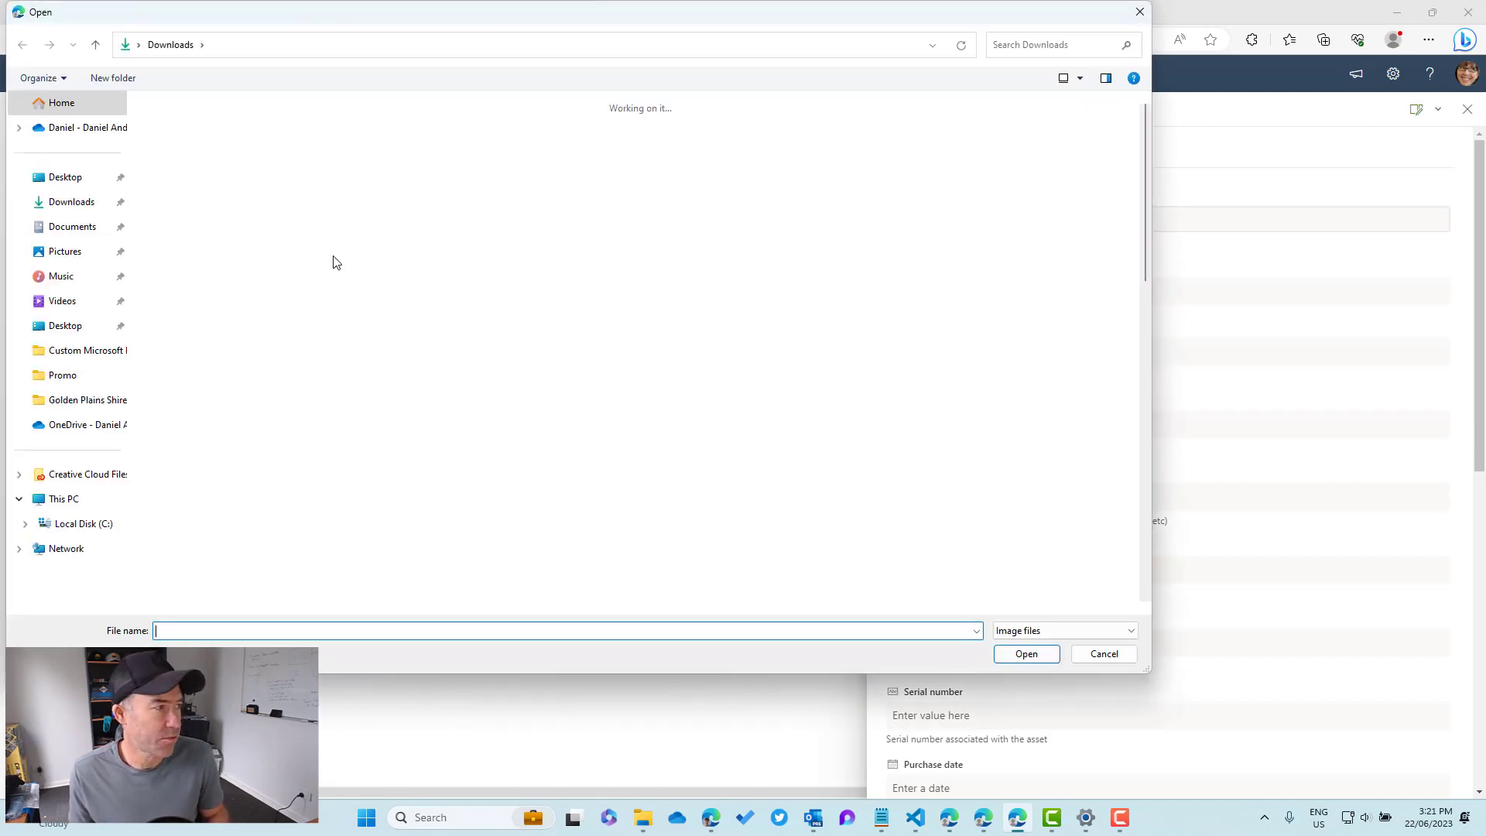
pyautogui.press('Escape')
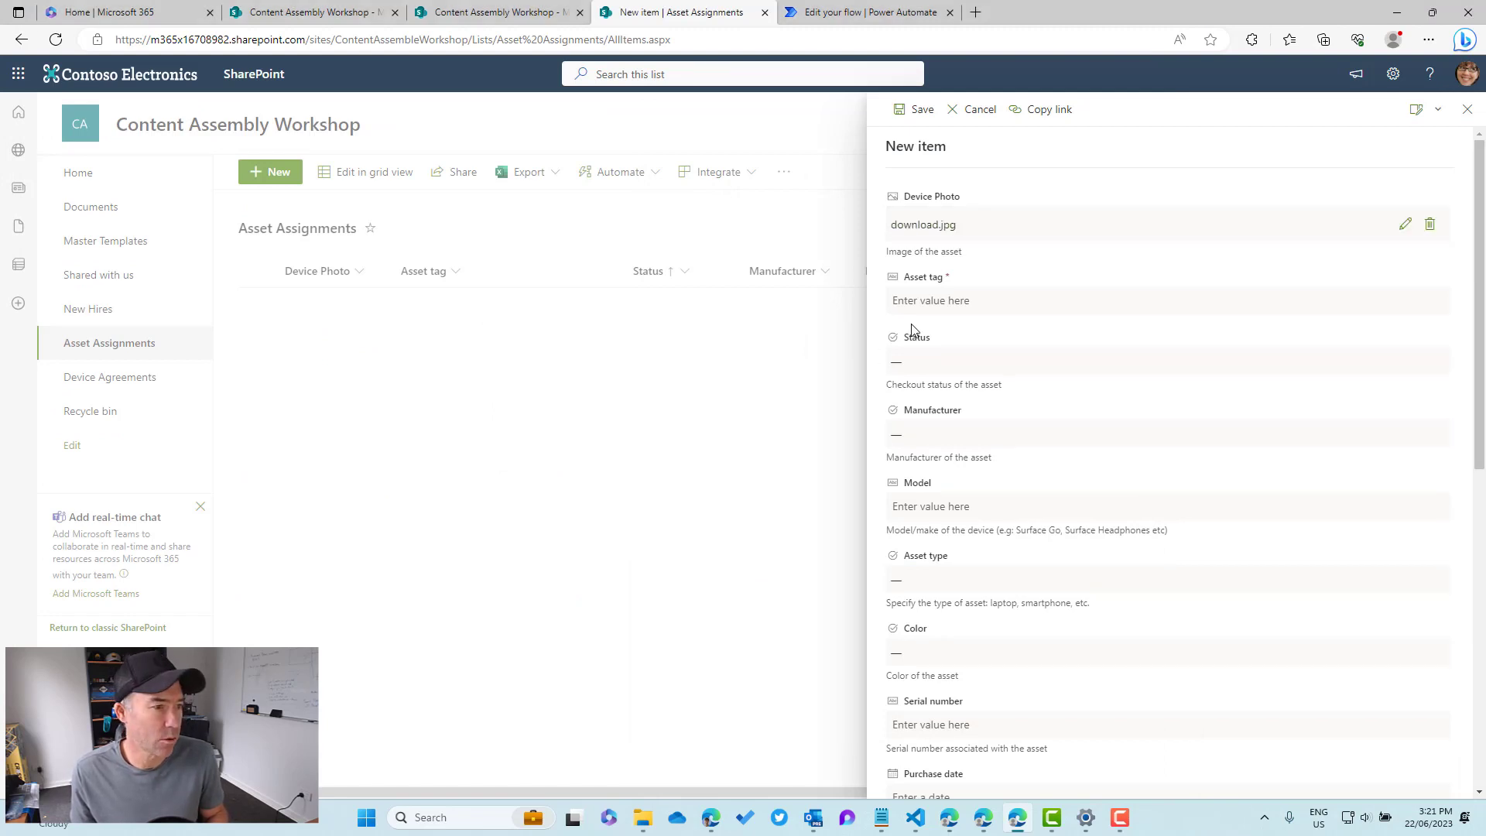
# Step: Set the new item's asset tag to SUR-123, its status to Reserved and its manufacturer to Microsoft
pyautogui.click(928, 302)
pyautogui.write('SUR-12')
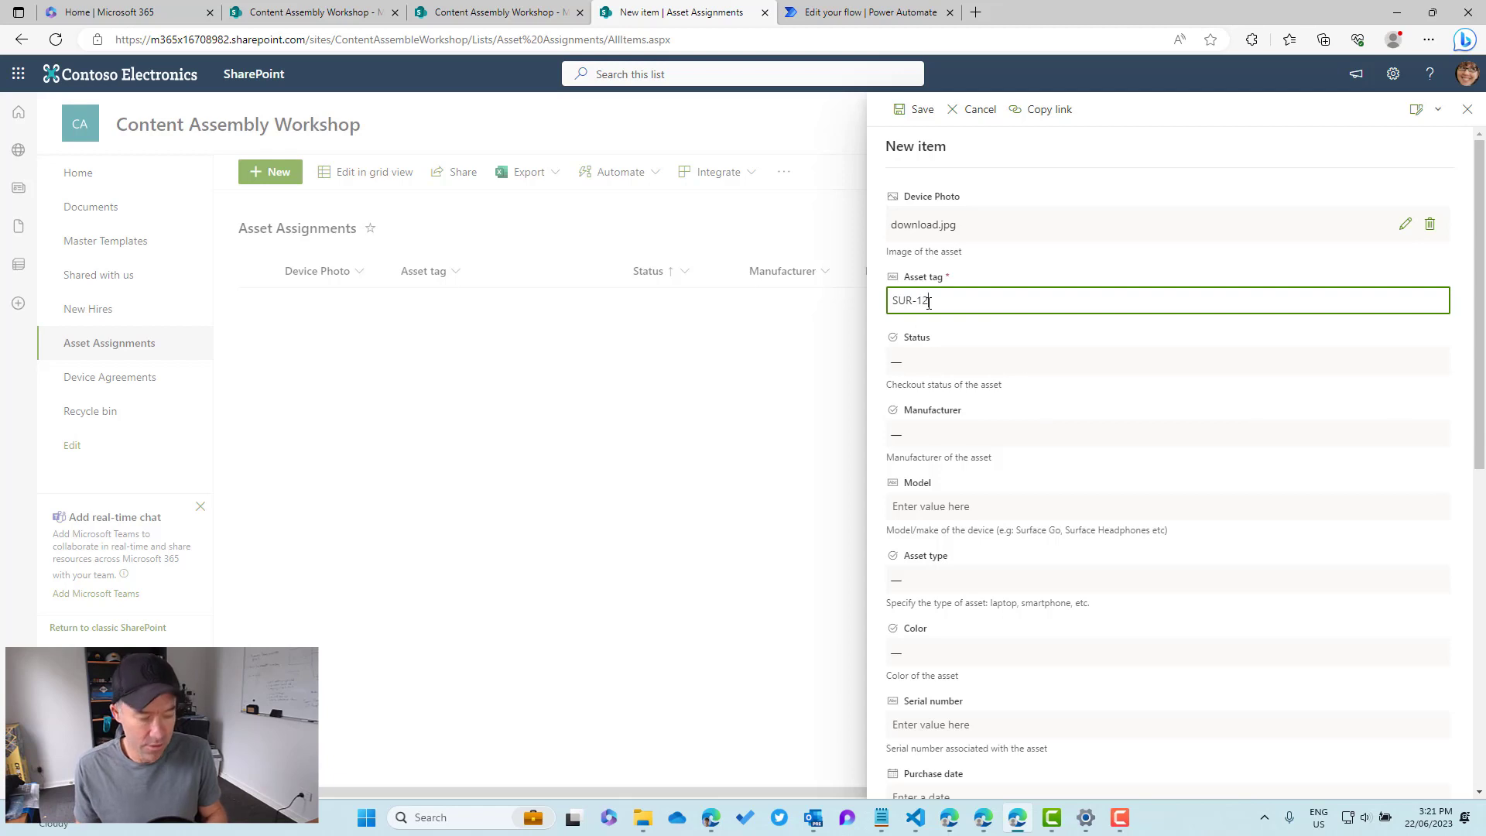
pyautogui.write('3')
pyautogui.click(942, 368)
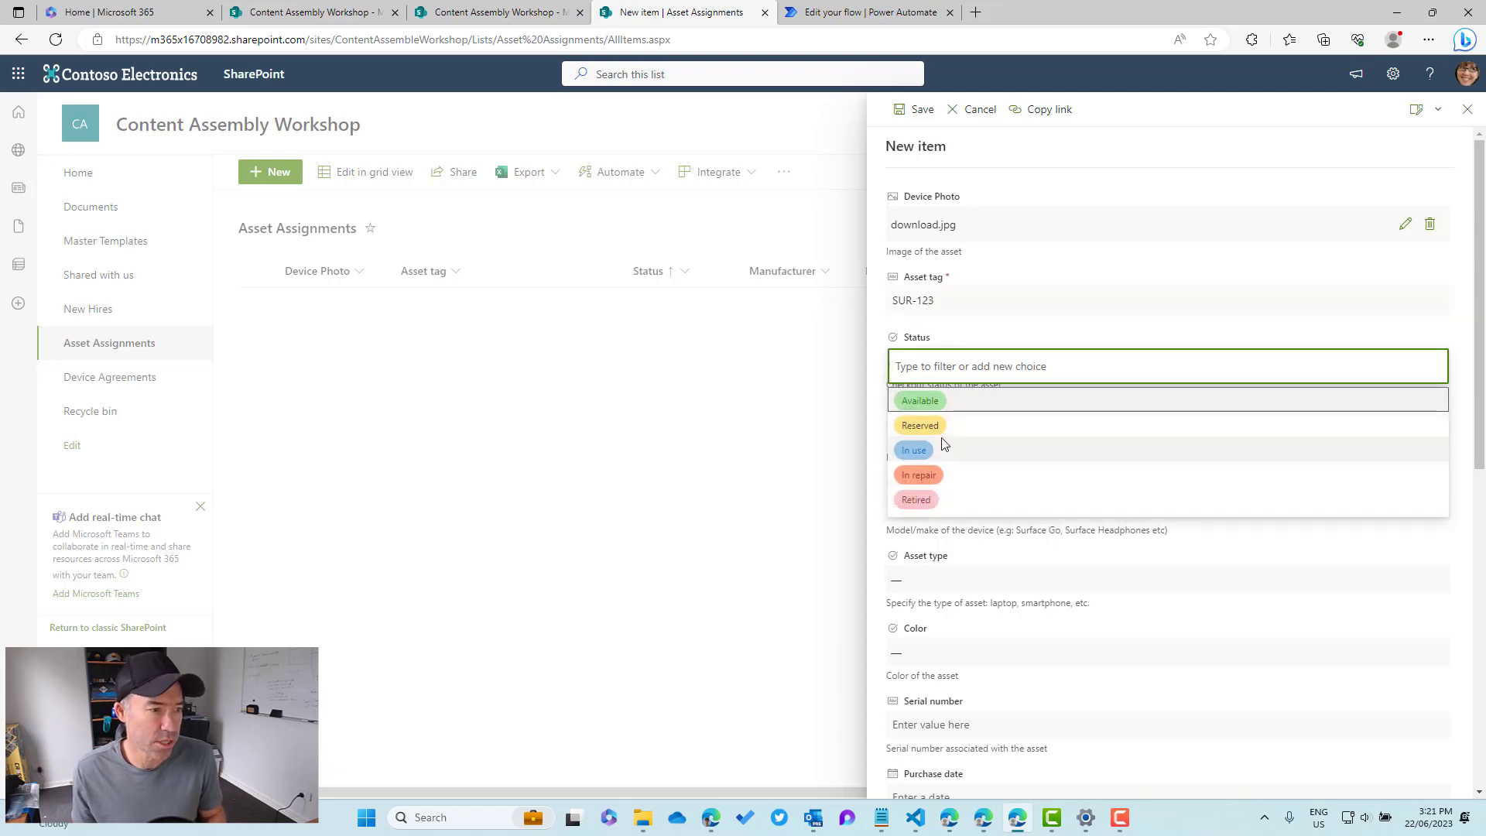
pyautogui.click(943, 430)
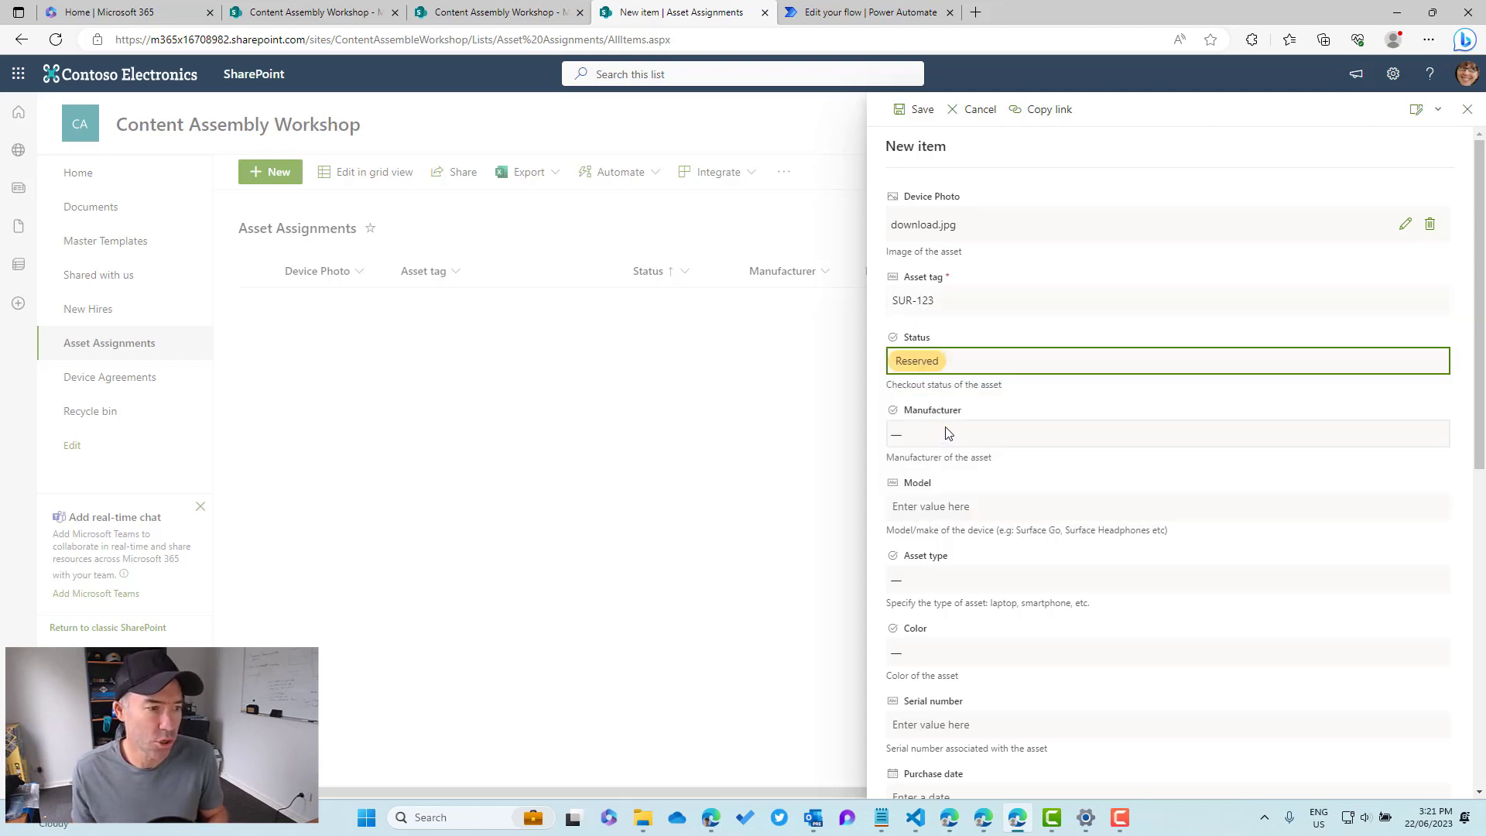
pyautogui.click(949, 432)
pyautogui.click(943, 541)
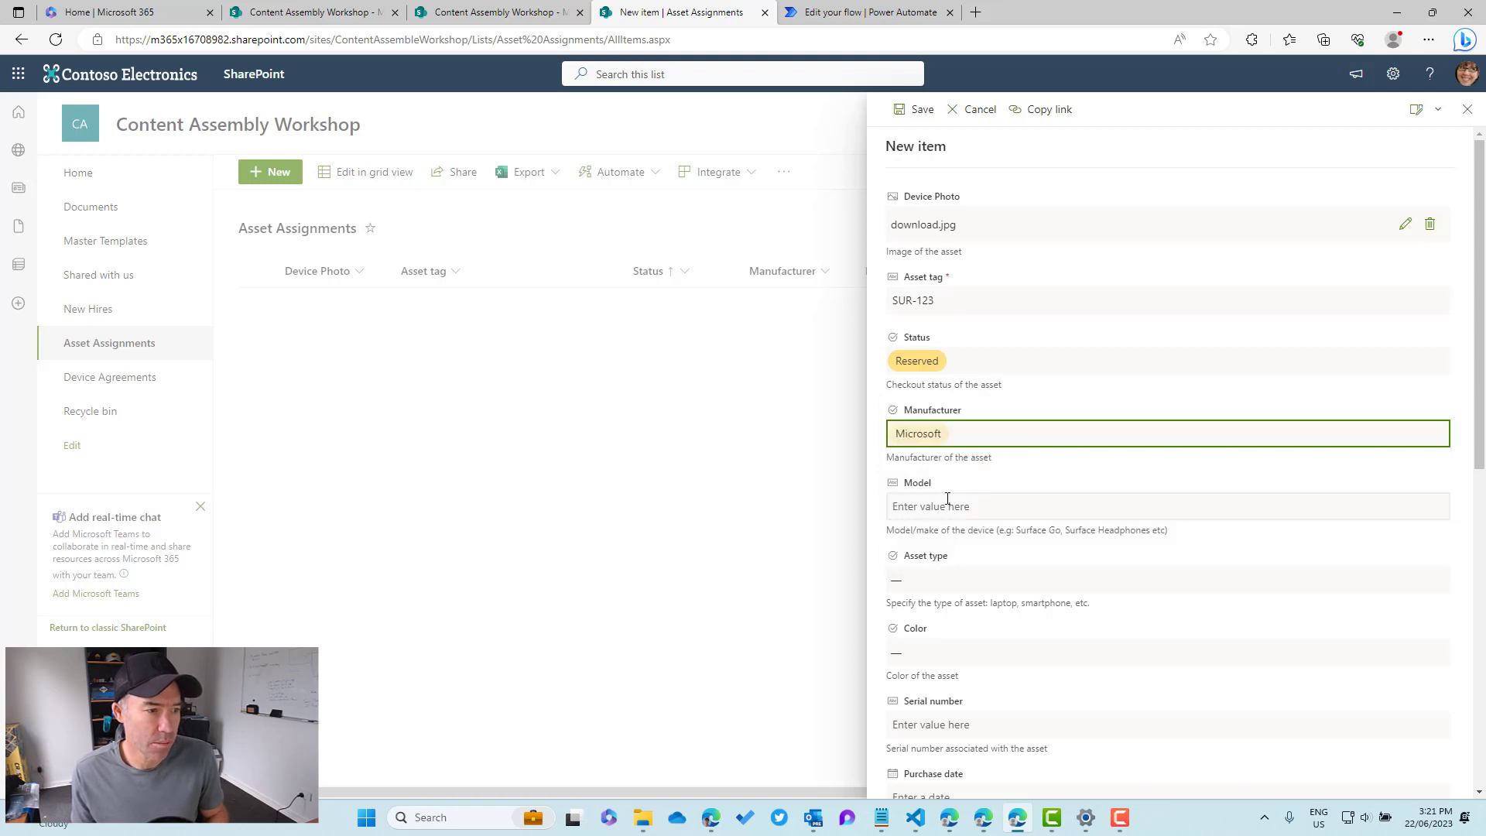
# Step: Enter Surface Pro 4 as the item's model and choose Laptop as its asset type
pyautogui.click(944, 510)
pyautogui.write('Surface Pro 4')
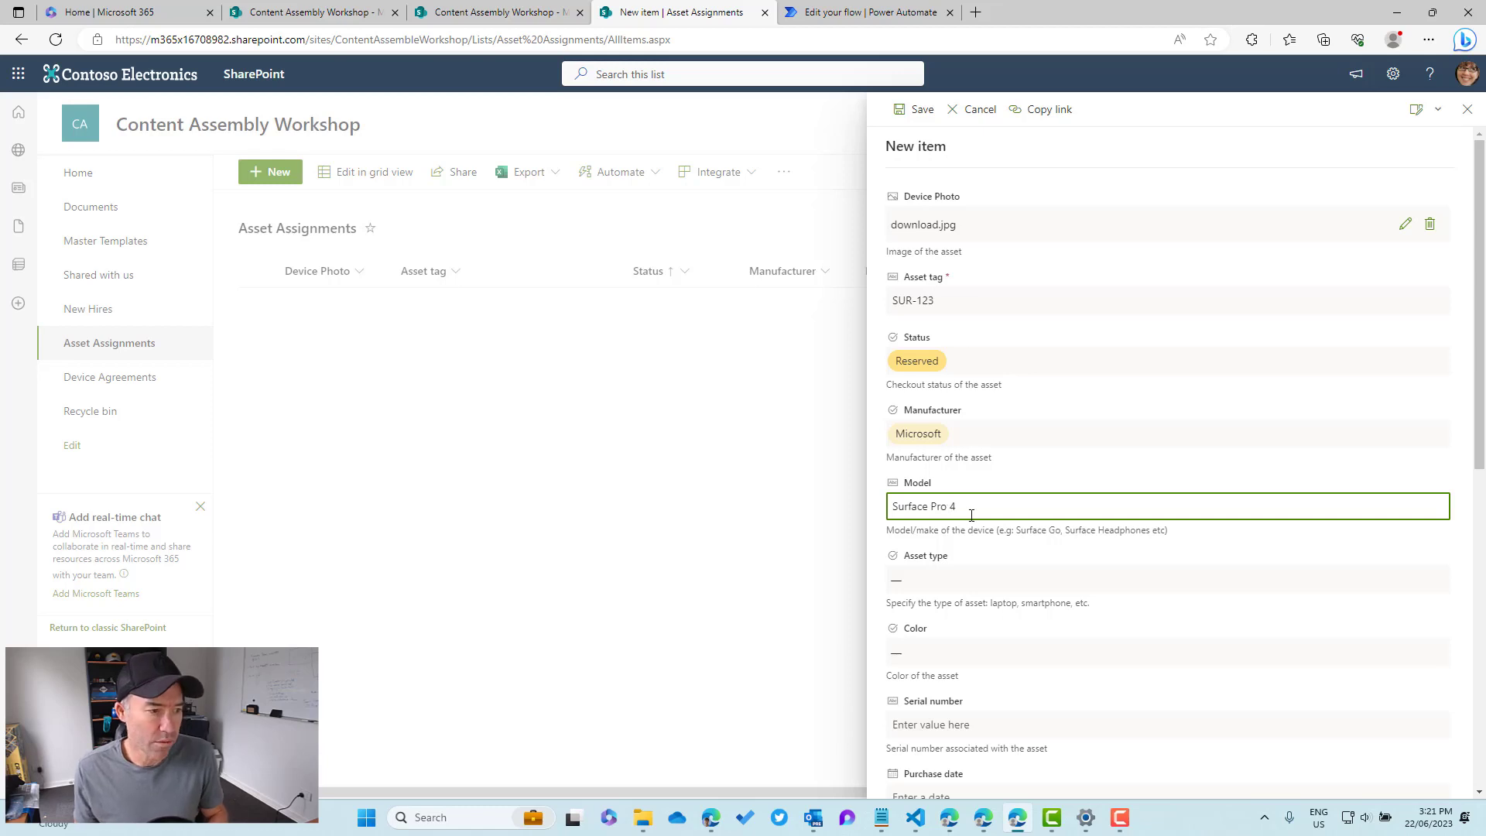
pyautogui.scroll(-1, 973, 534)
pyautogui.click(973, 484)
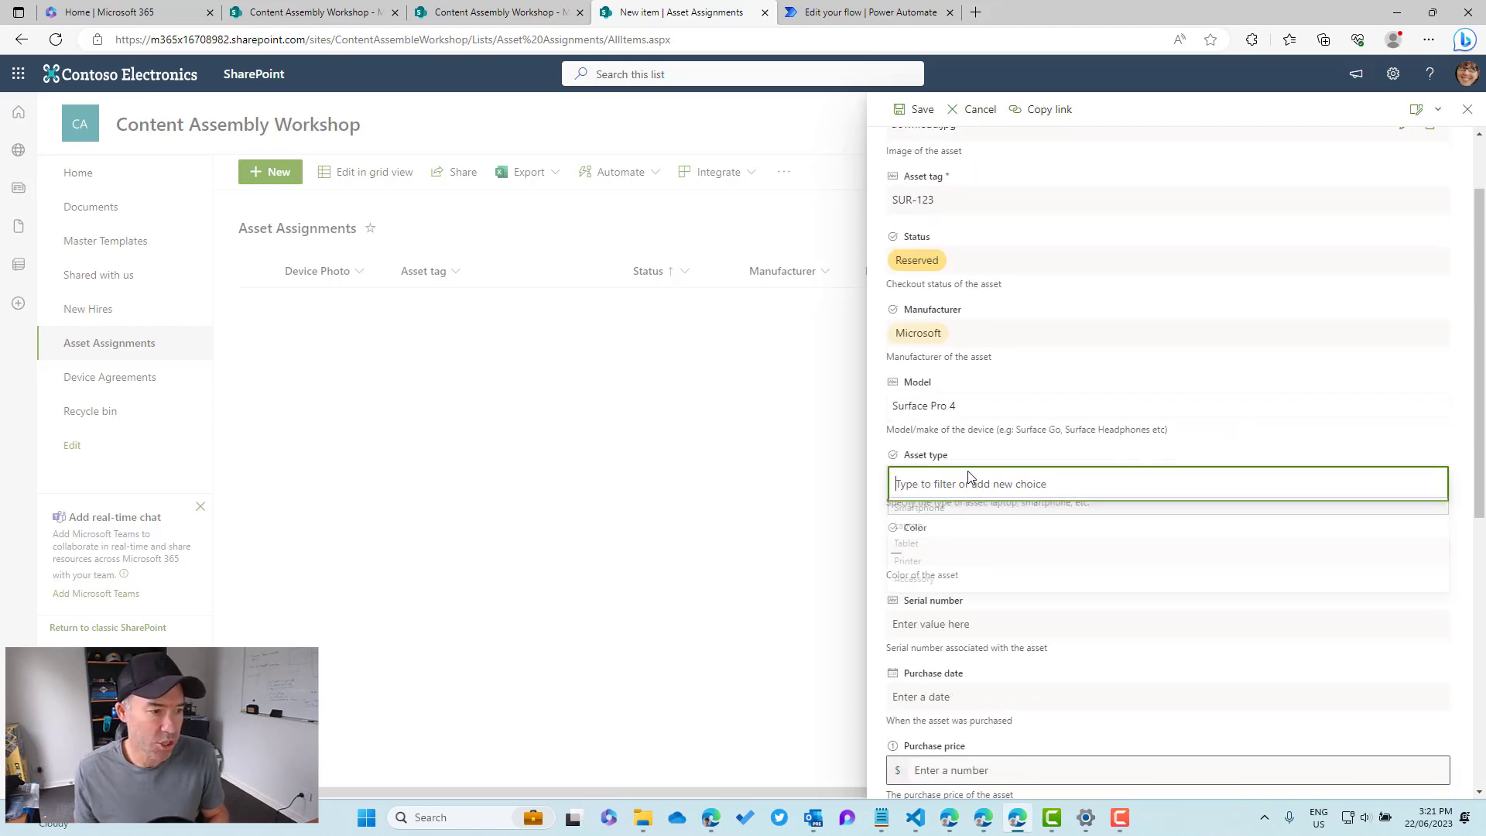
pyautogui.click(953, 537)
# Step: Set the item's color to Space gray and its serial number to 123456789
pyautogui.scroll(-1, 964, 518)
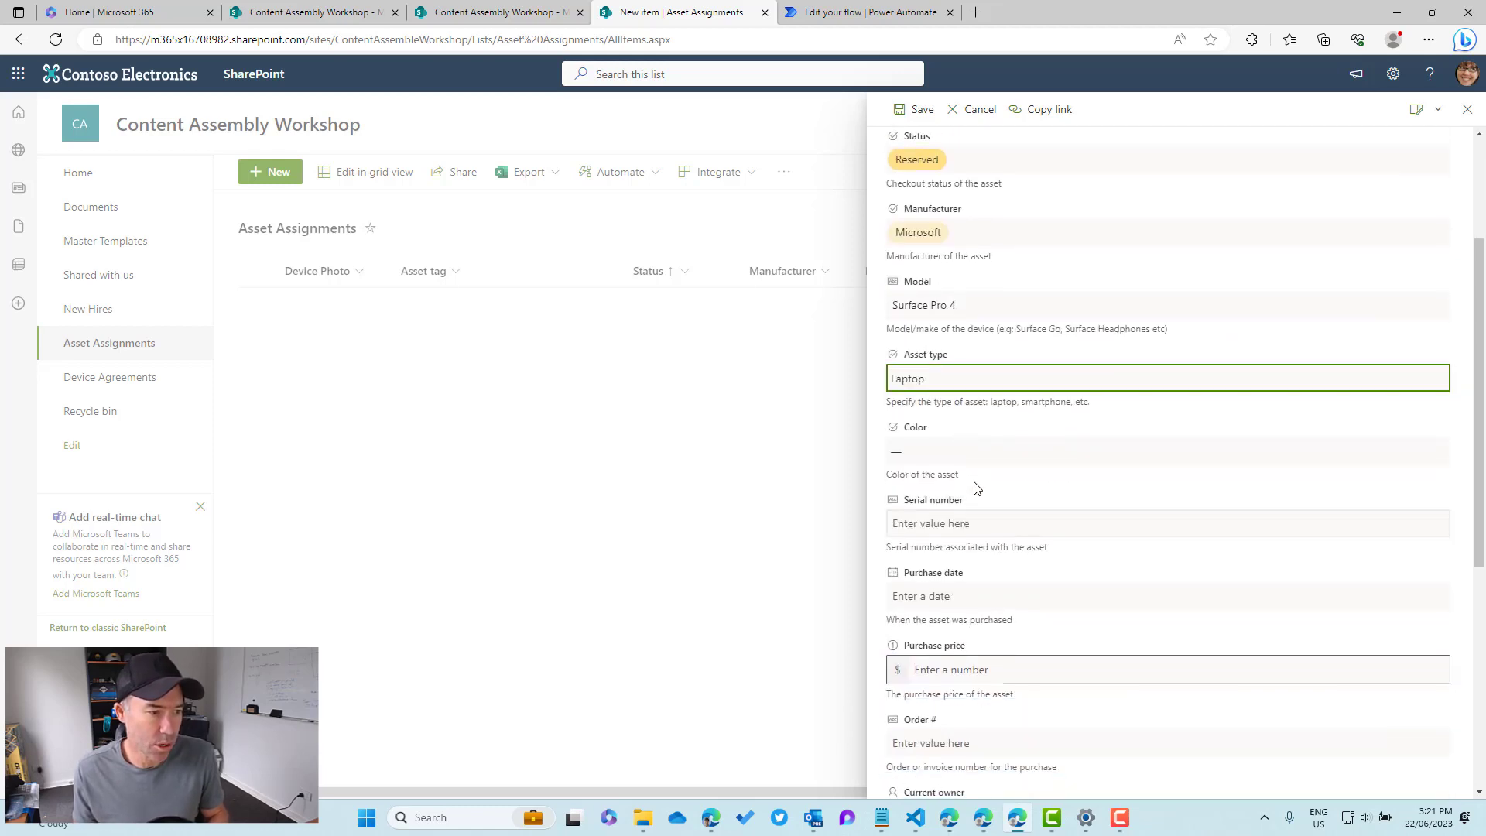
pyautogui.click(959, 456)
pyautogui.click(961, 487)
pyautogui.scroll(-1, 984, 499)
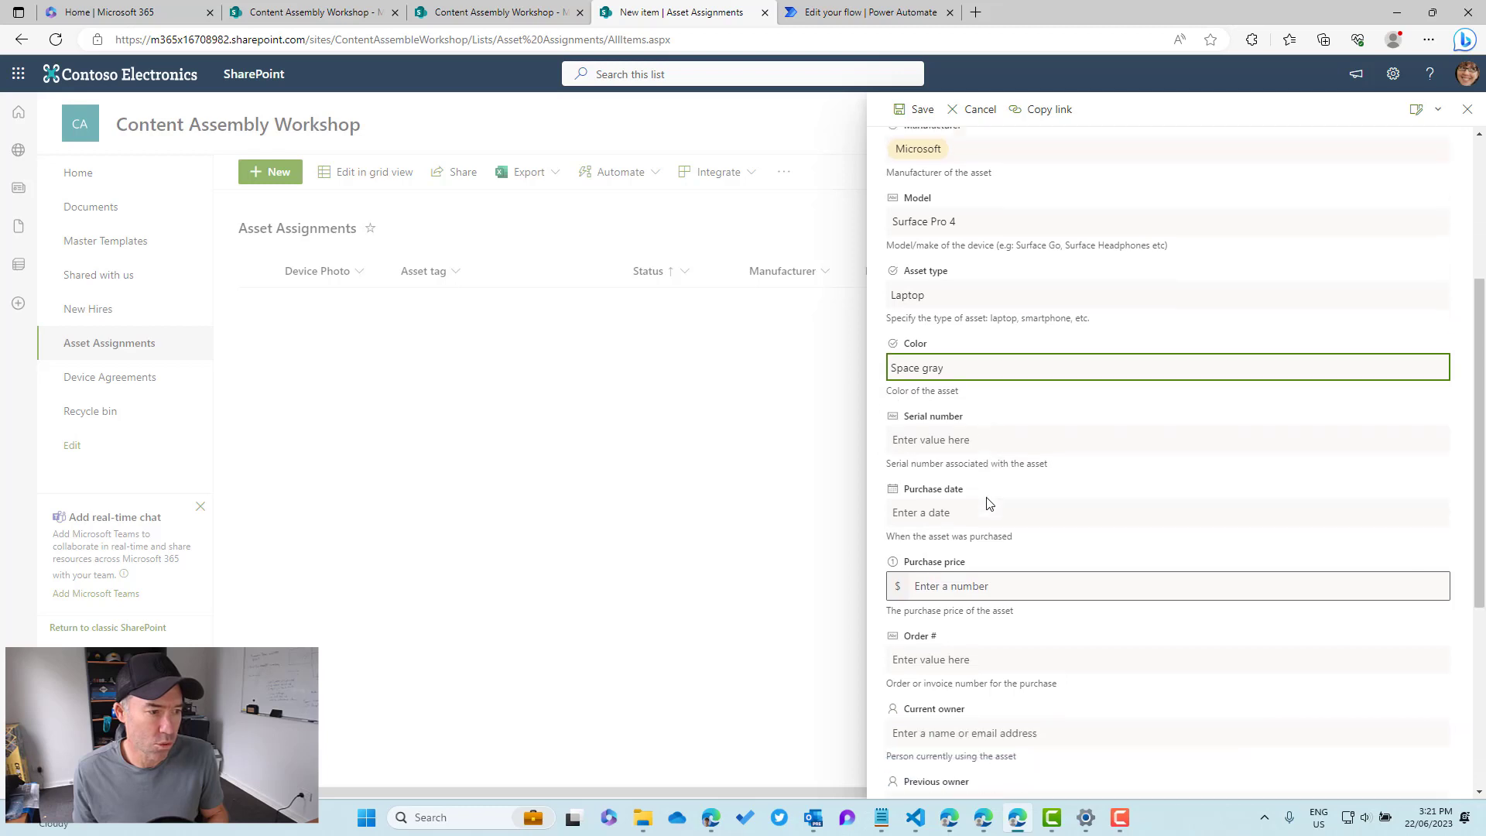
pyautogui.click(983, 427)
pyautogui.write('123456789')
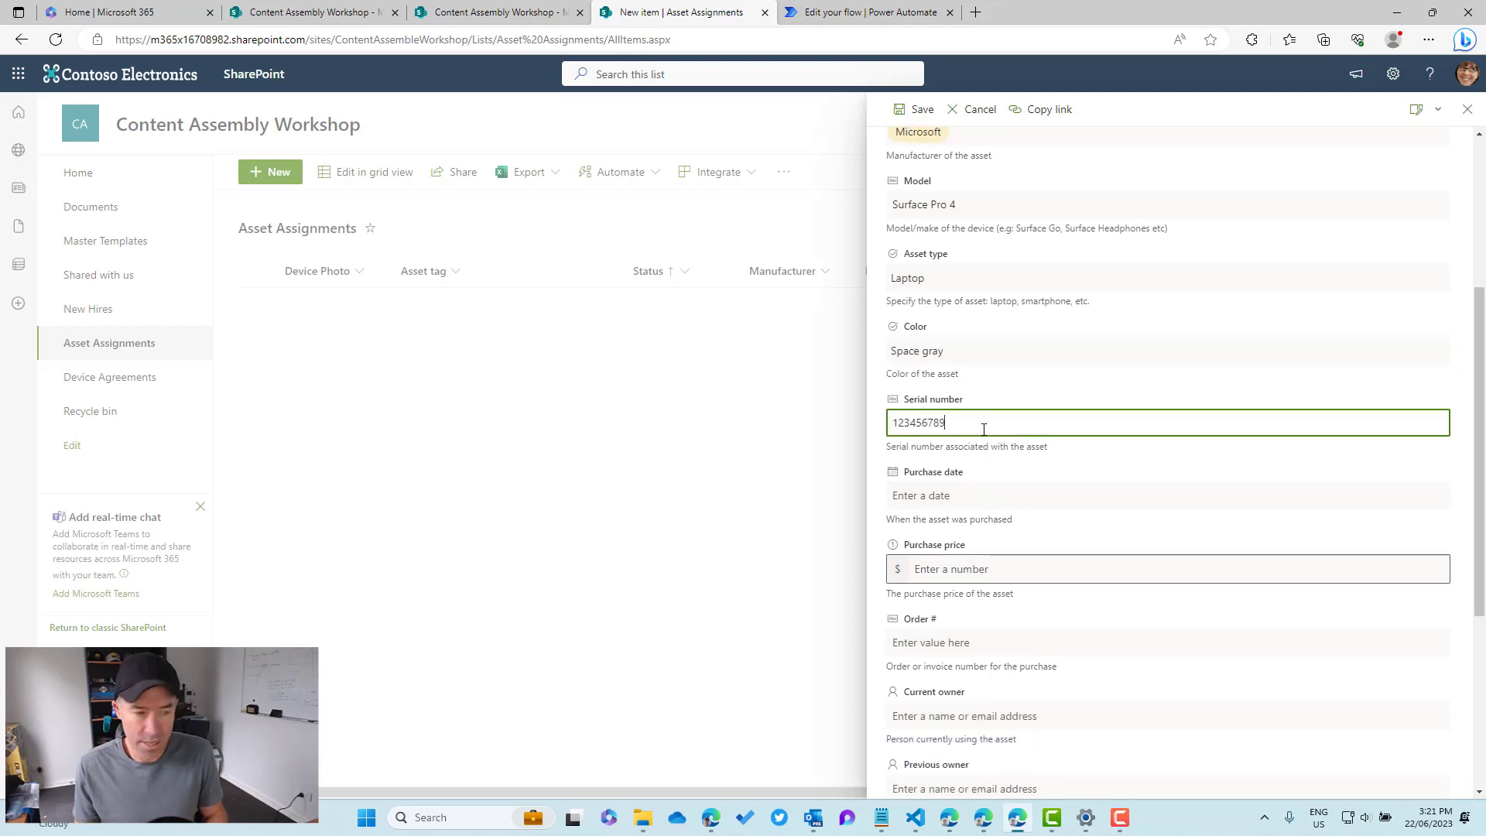
# Step: Assign one person as the asset's current owner and another as its previous owner, and save the item
pyautogui.scroll(-2, 994, 548)
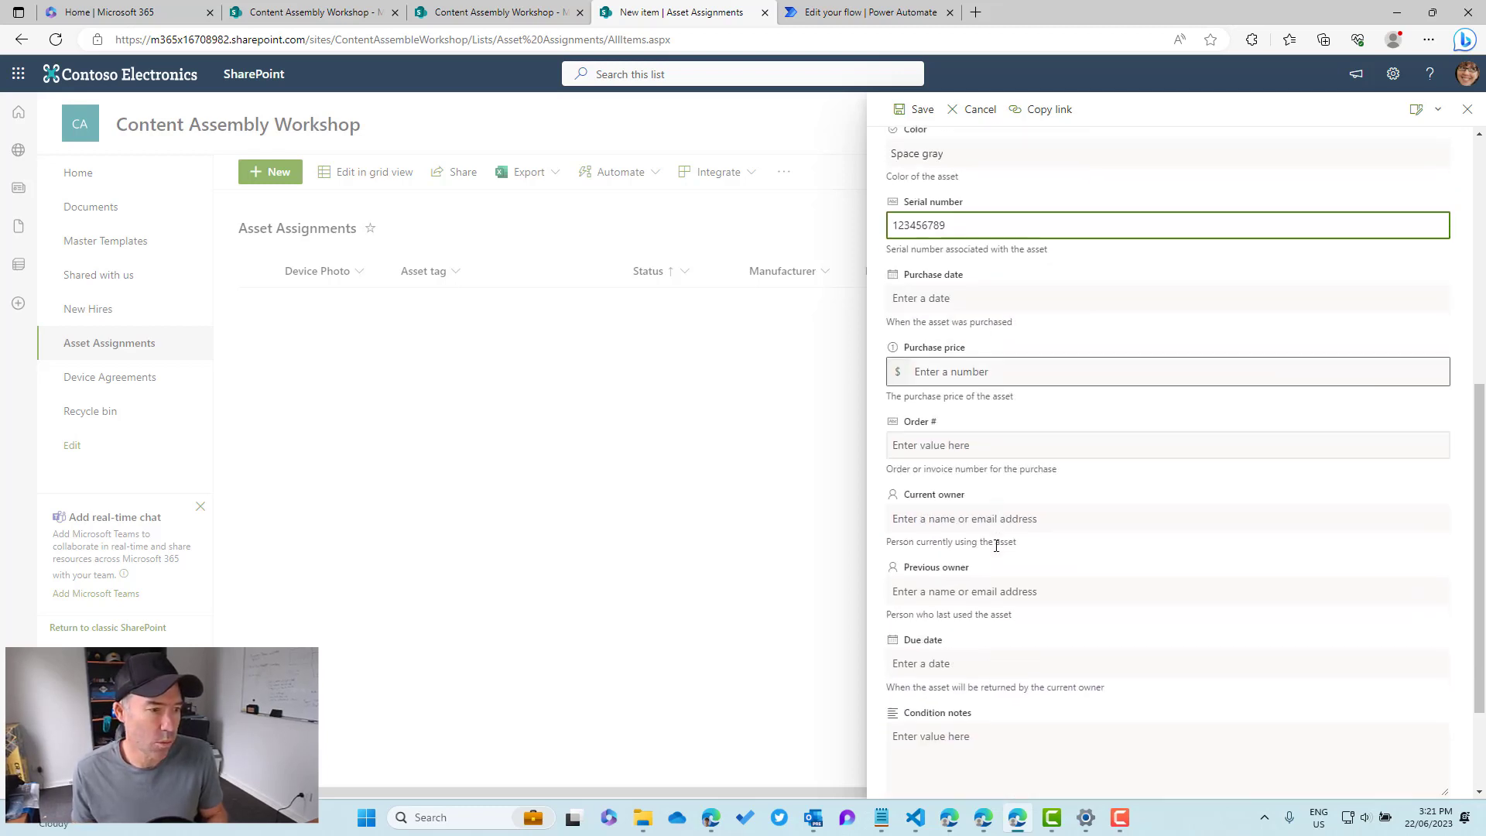
pyautogui.click(995, 516)
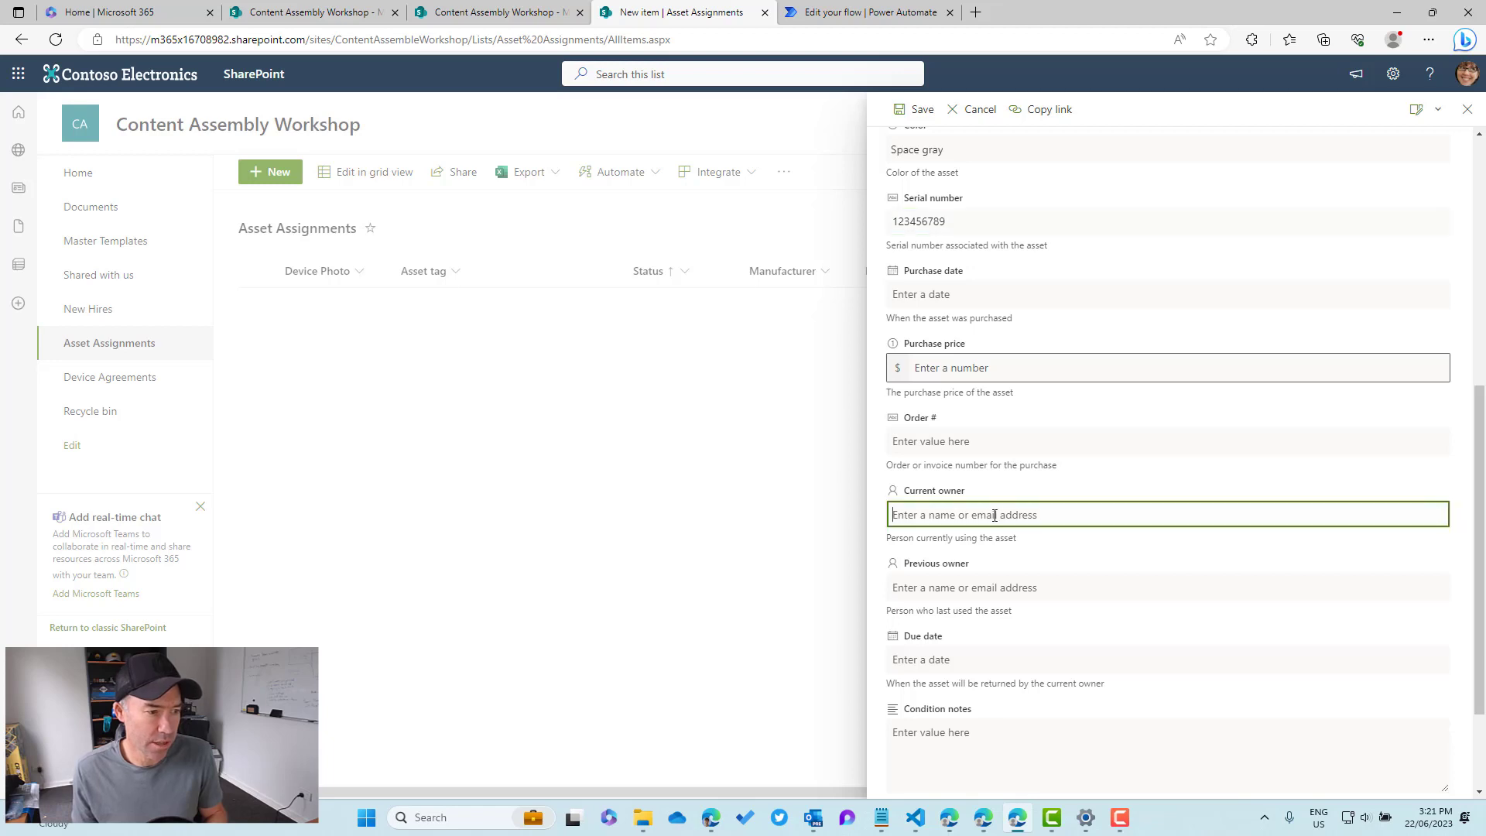
pyautogui.write('alex')
pyautogui.click(976, 571)
pyautogui.click(1032, 588)
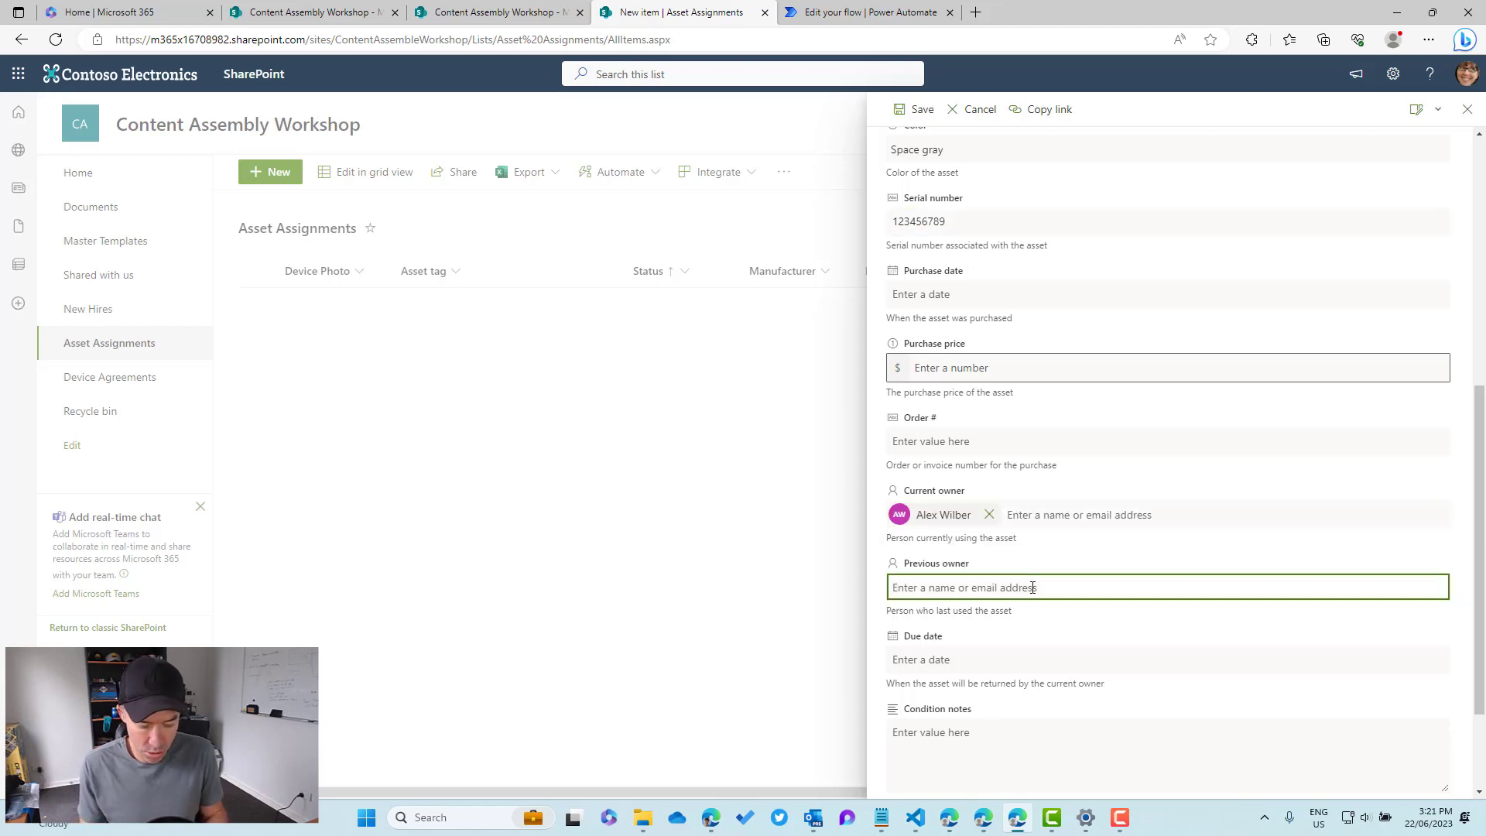
pyautogui.write('nest')
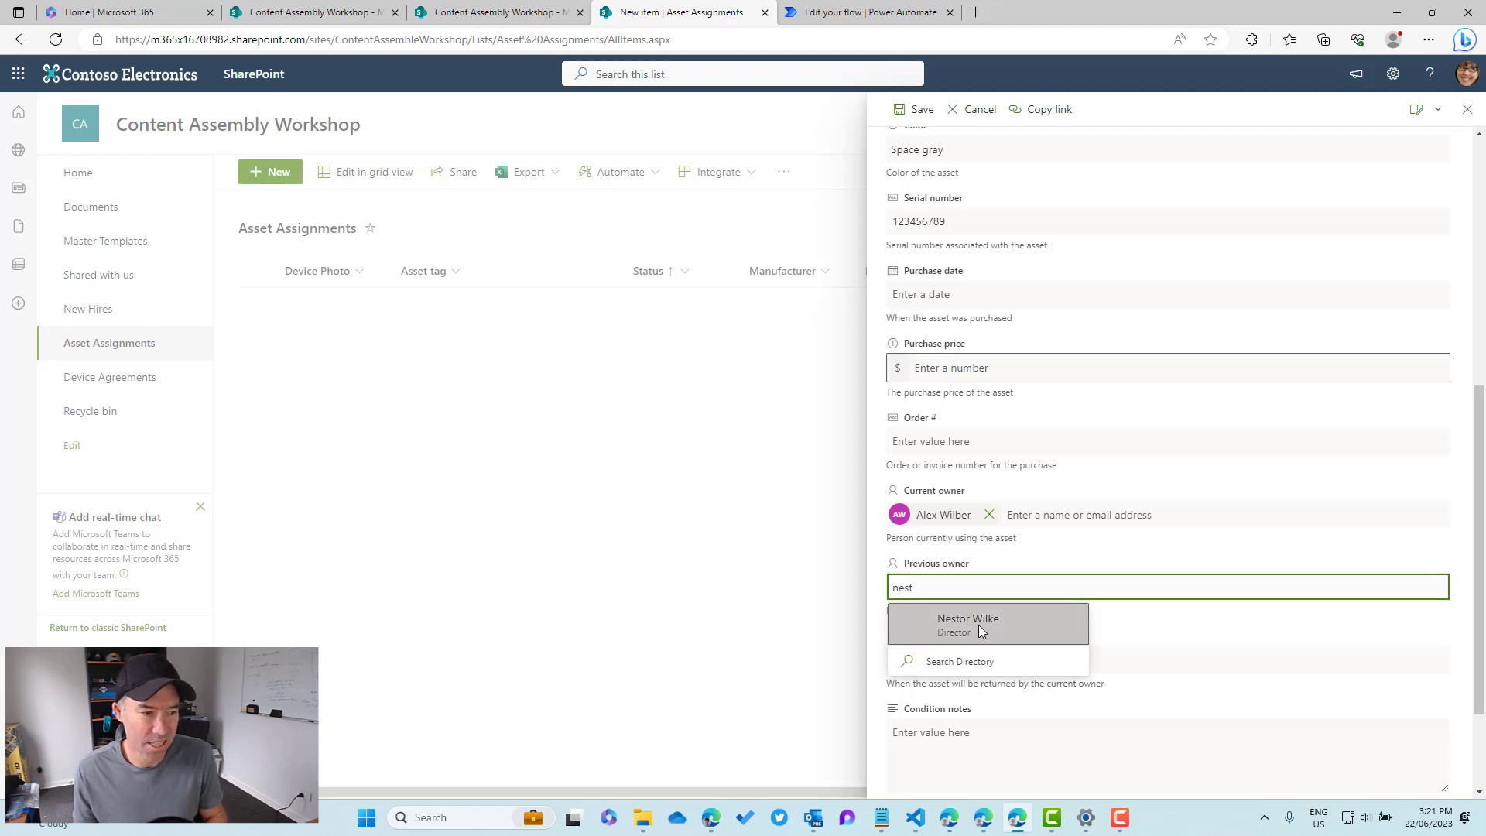
pyautogui.click(1003, 615)
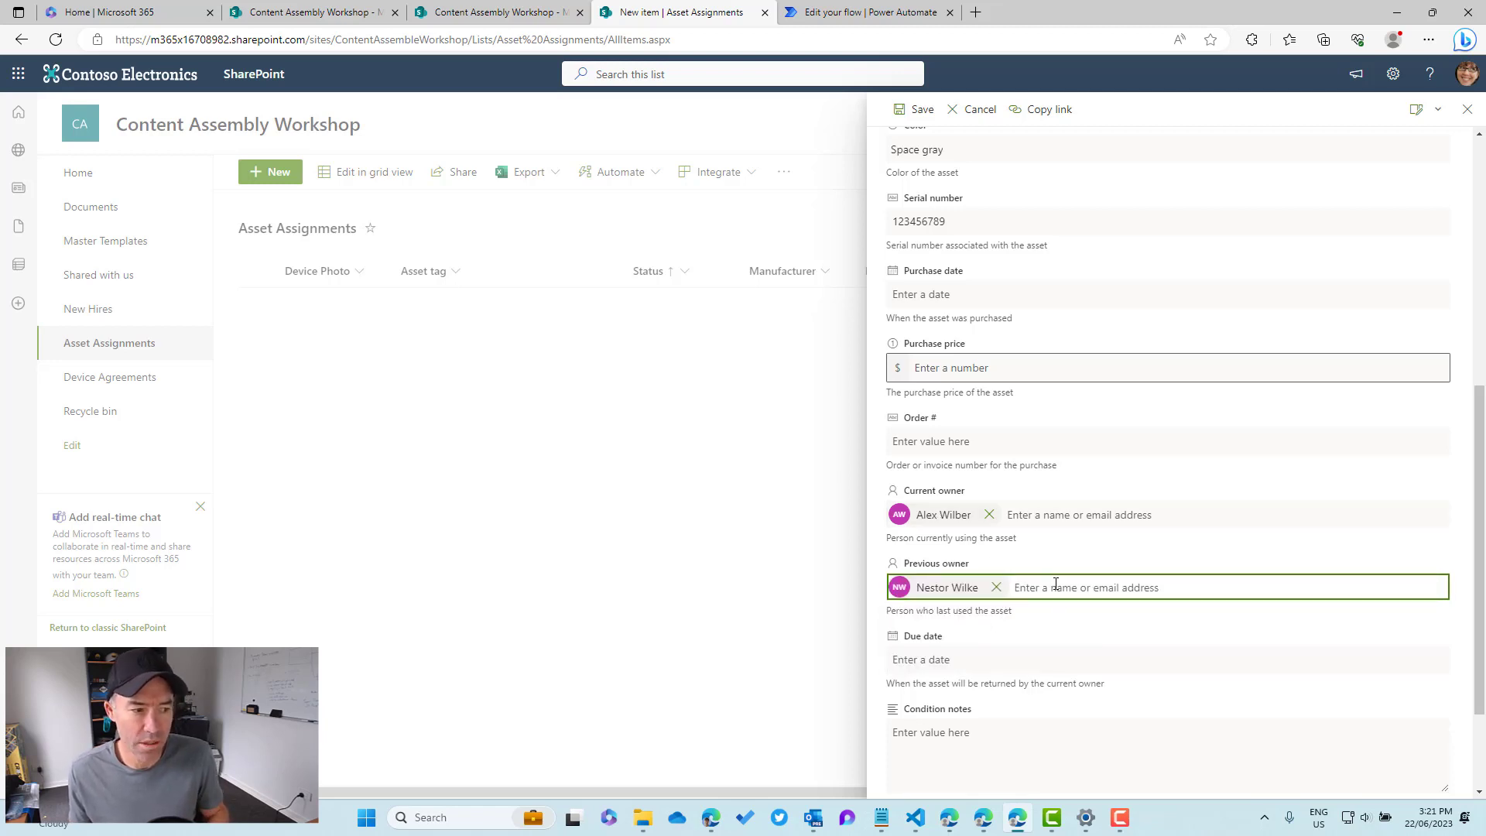
pyautogui.scroll(-2, 1055, 581)
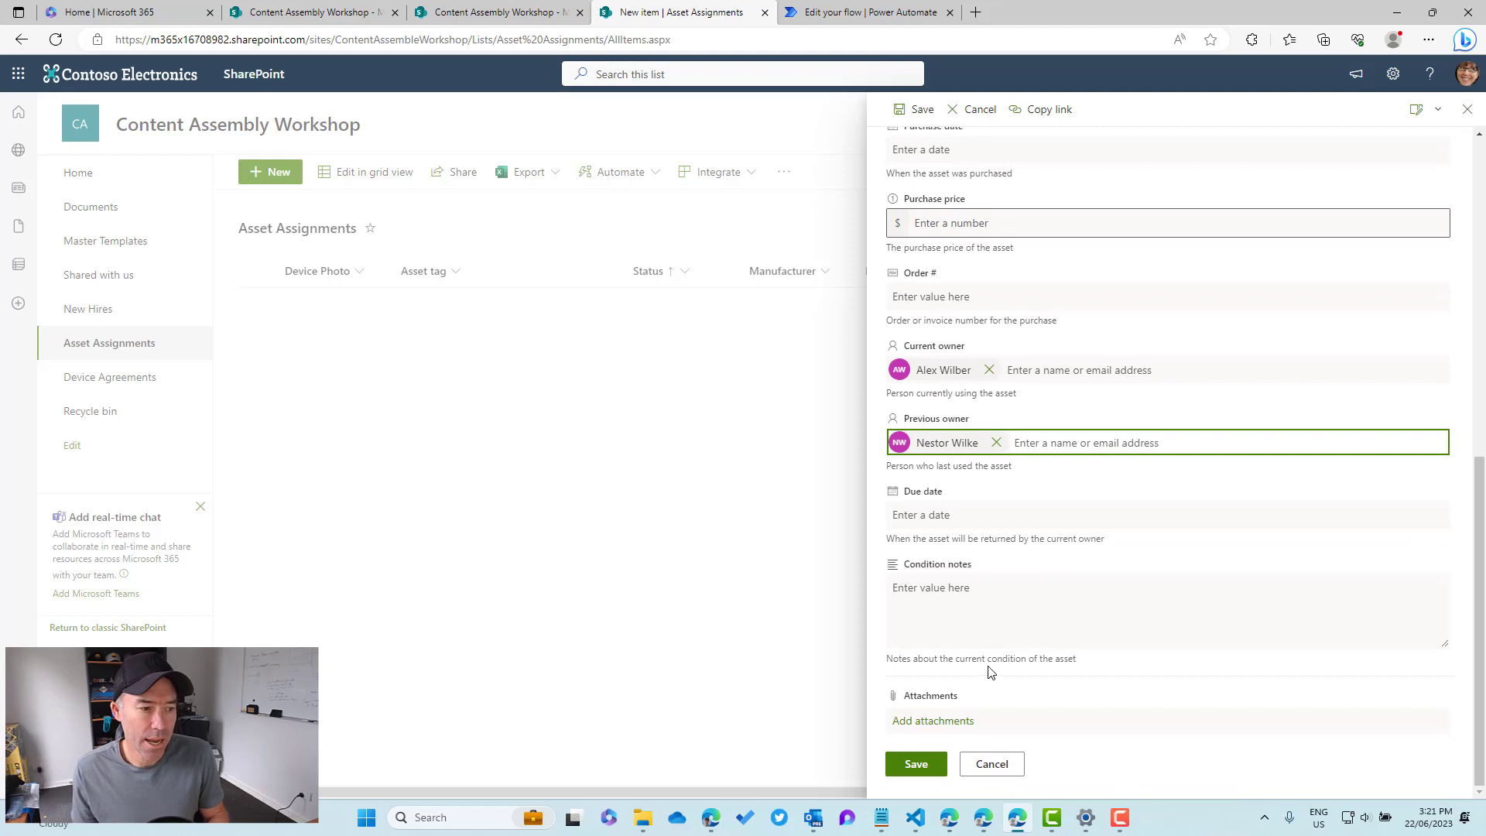
pyautogui.click(914, 765)
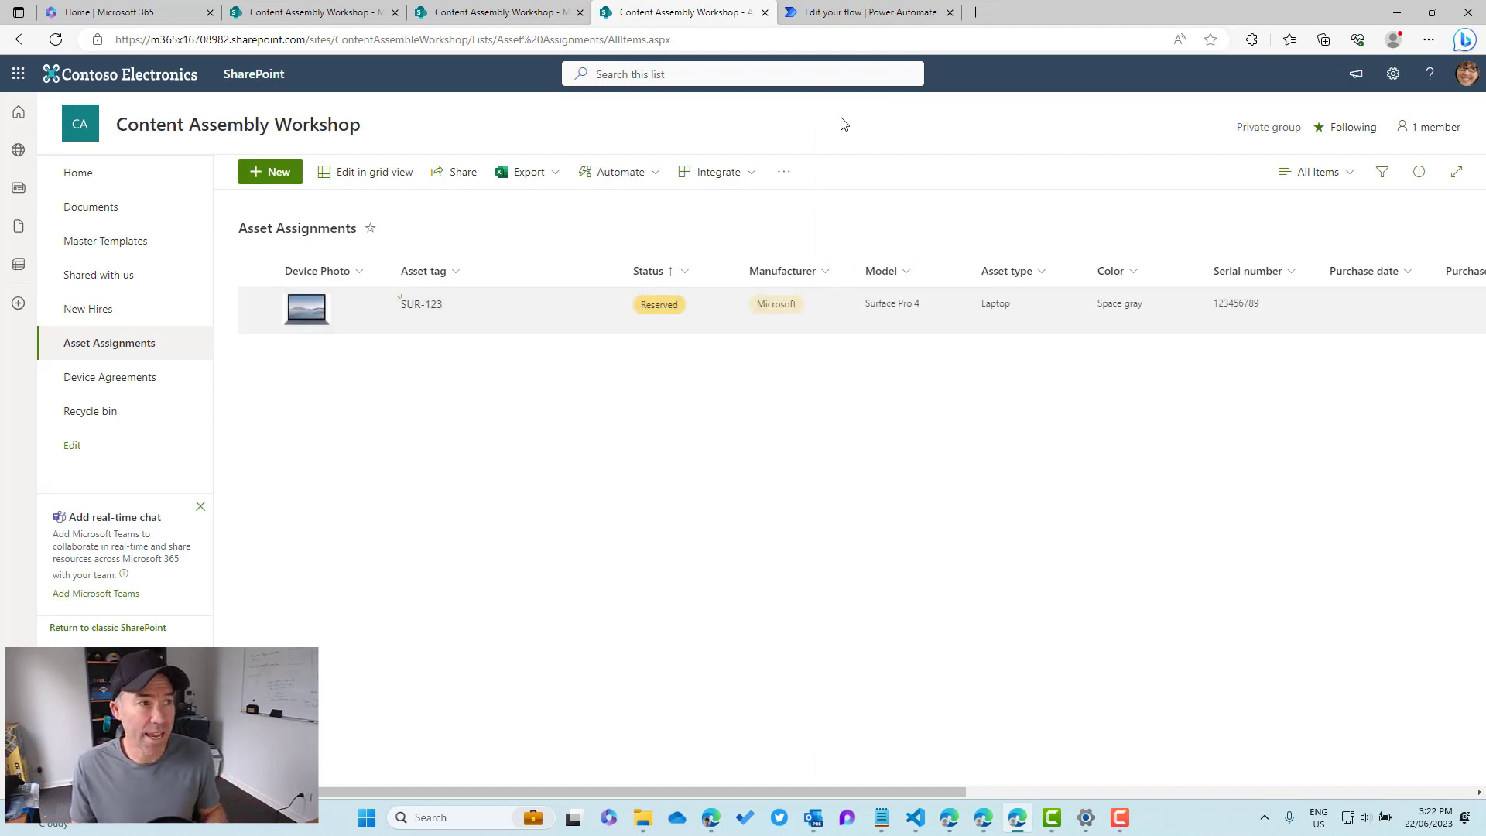
# Step: Switch to Power Automate and examine the run details of the Generate document using Microsoft Syntex action
pyautogui.click(845, 18)
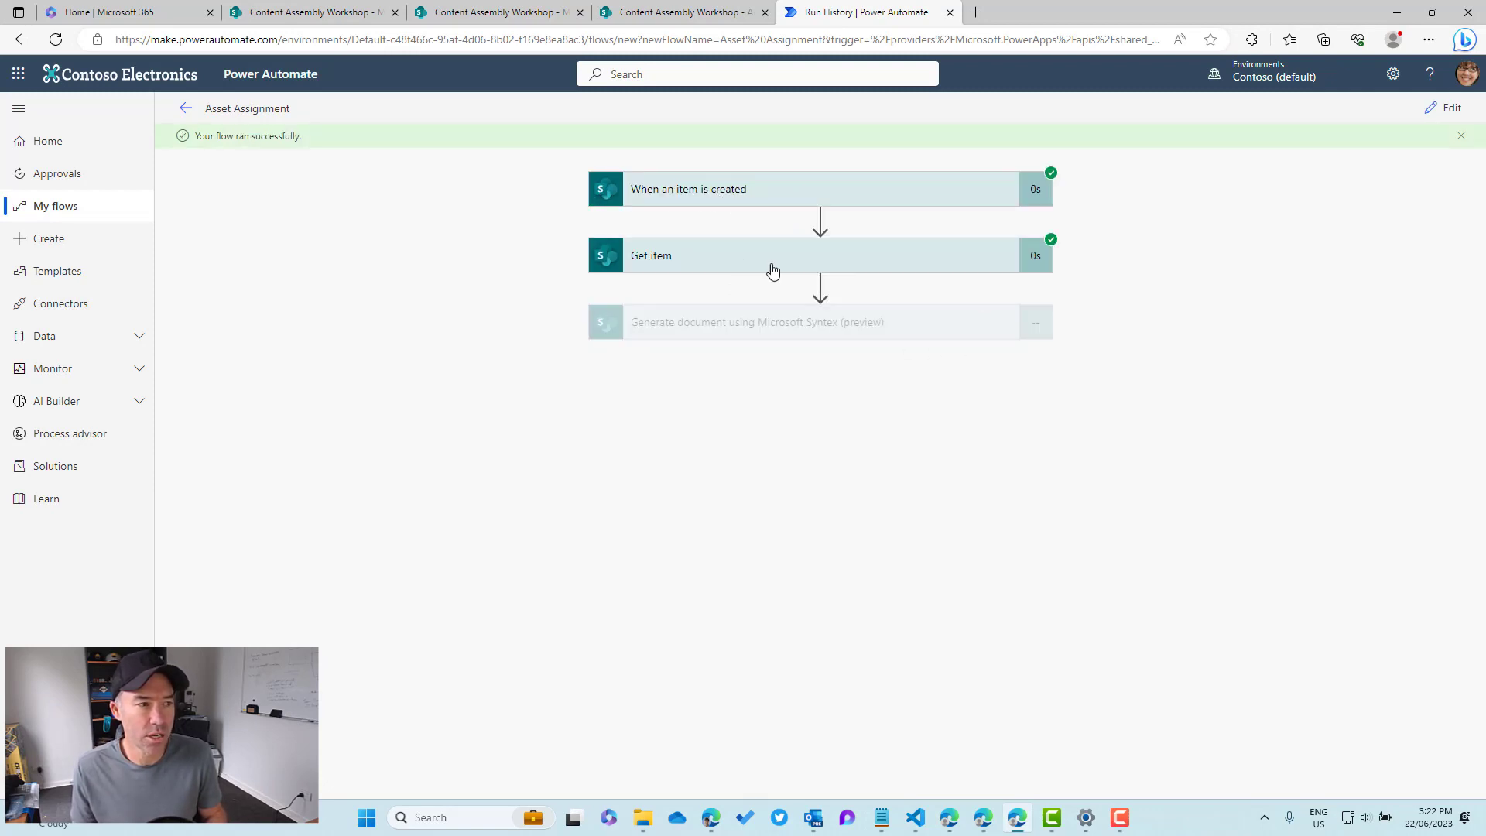
pyautogui.click(739, 323)
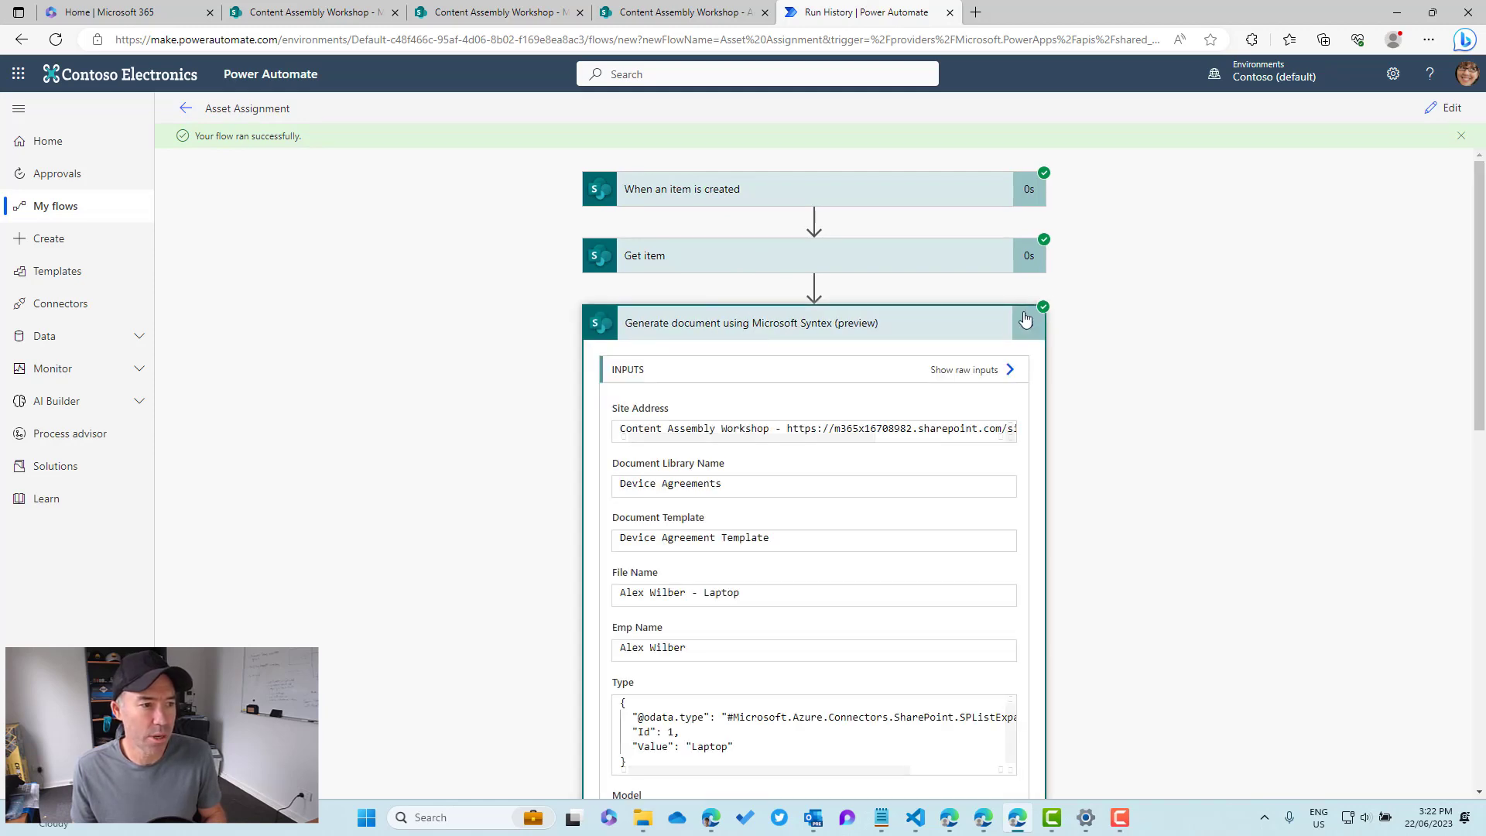
# Step: Refresh the Device Agreements library in SharePoint and open the generated laptop agreement to check its filled-in fields
pyautogui.click(650, 13)
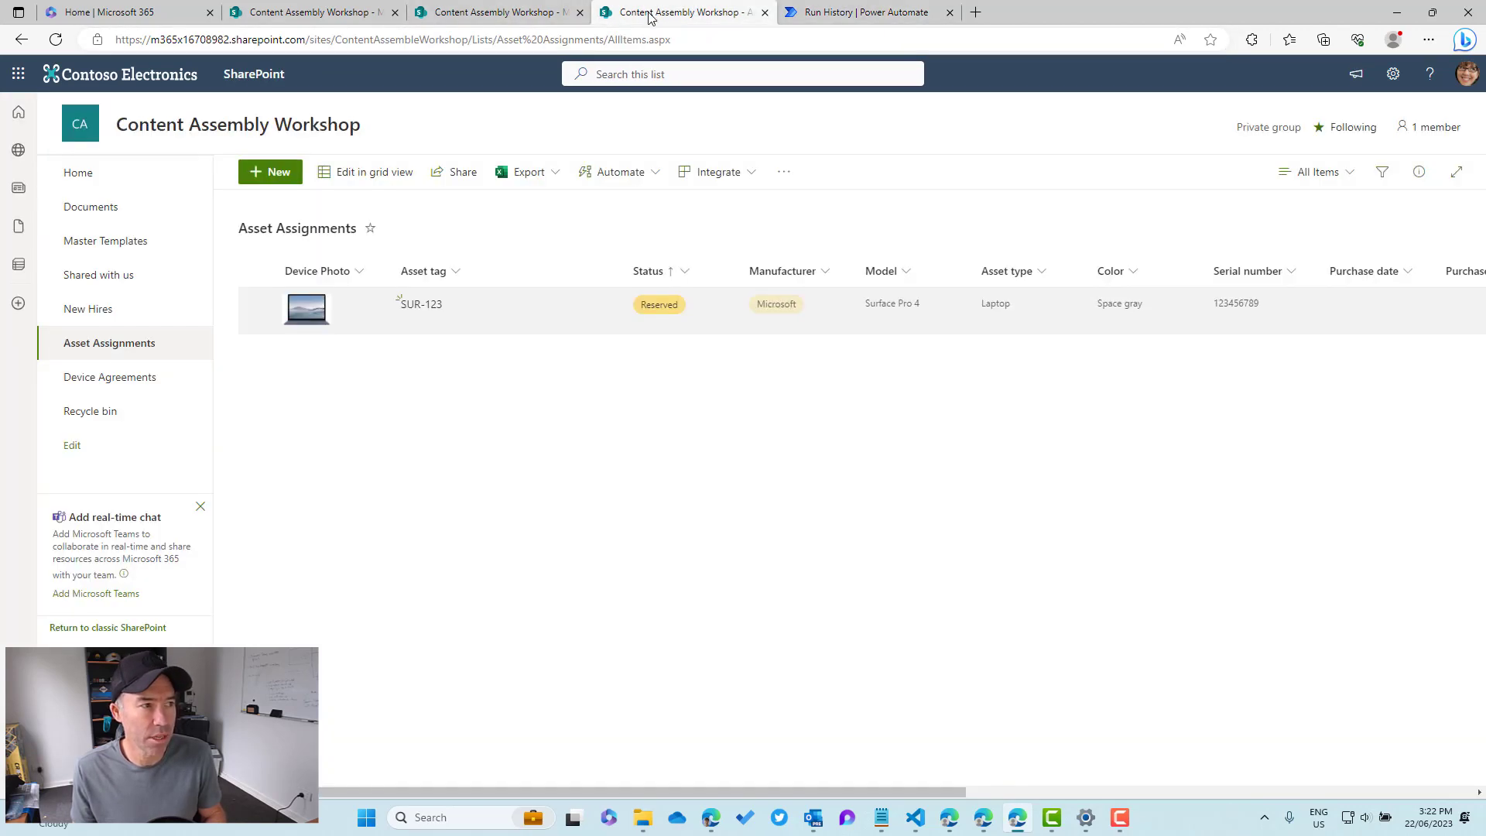
pyautogui.click(117, 381)
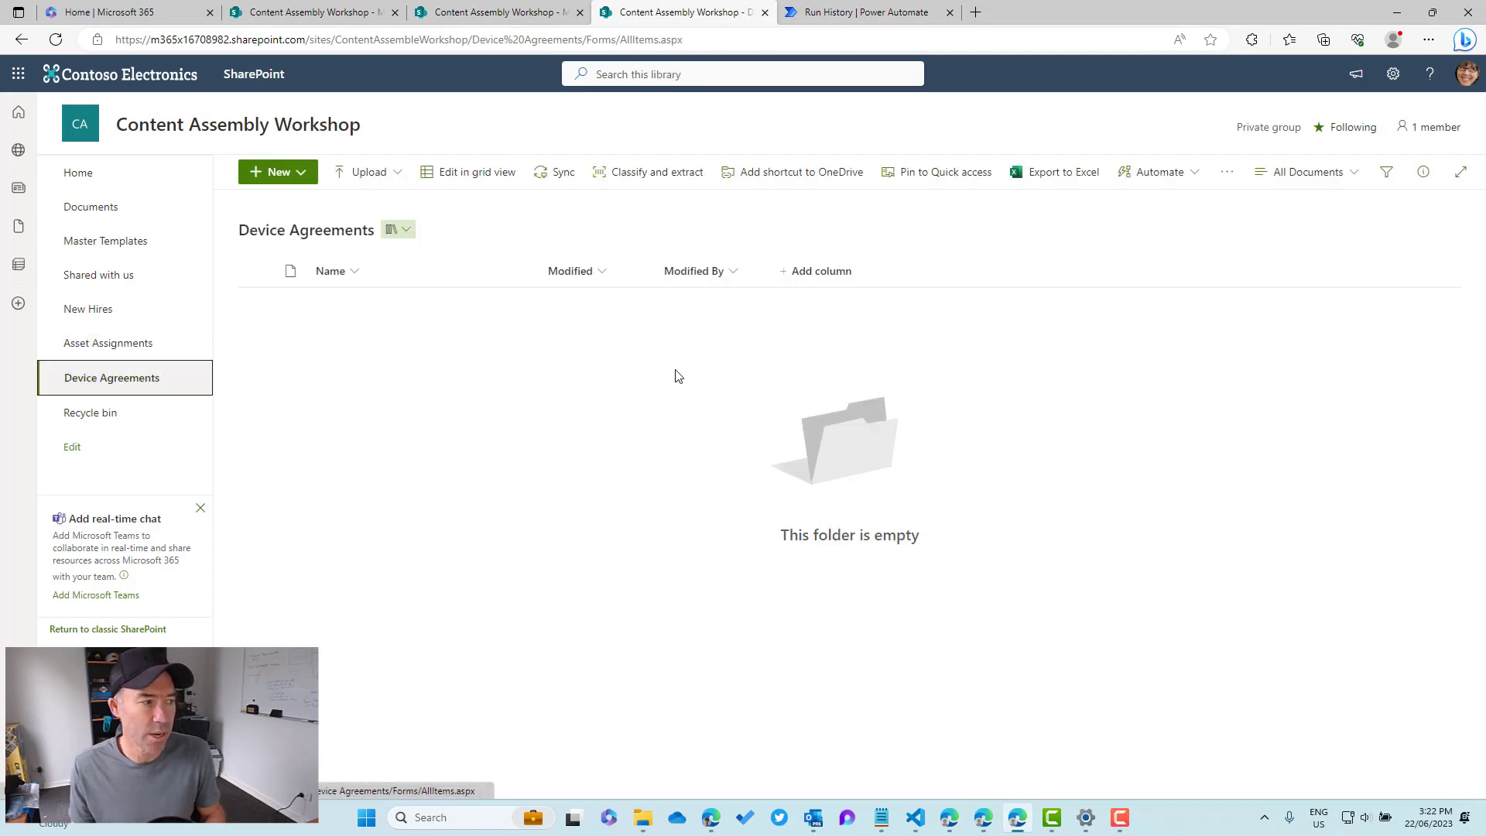
pyautogui.click(55, 38)
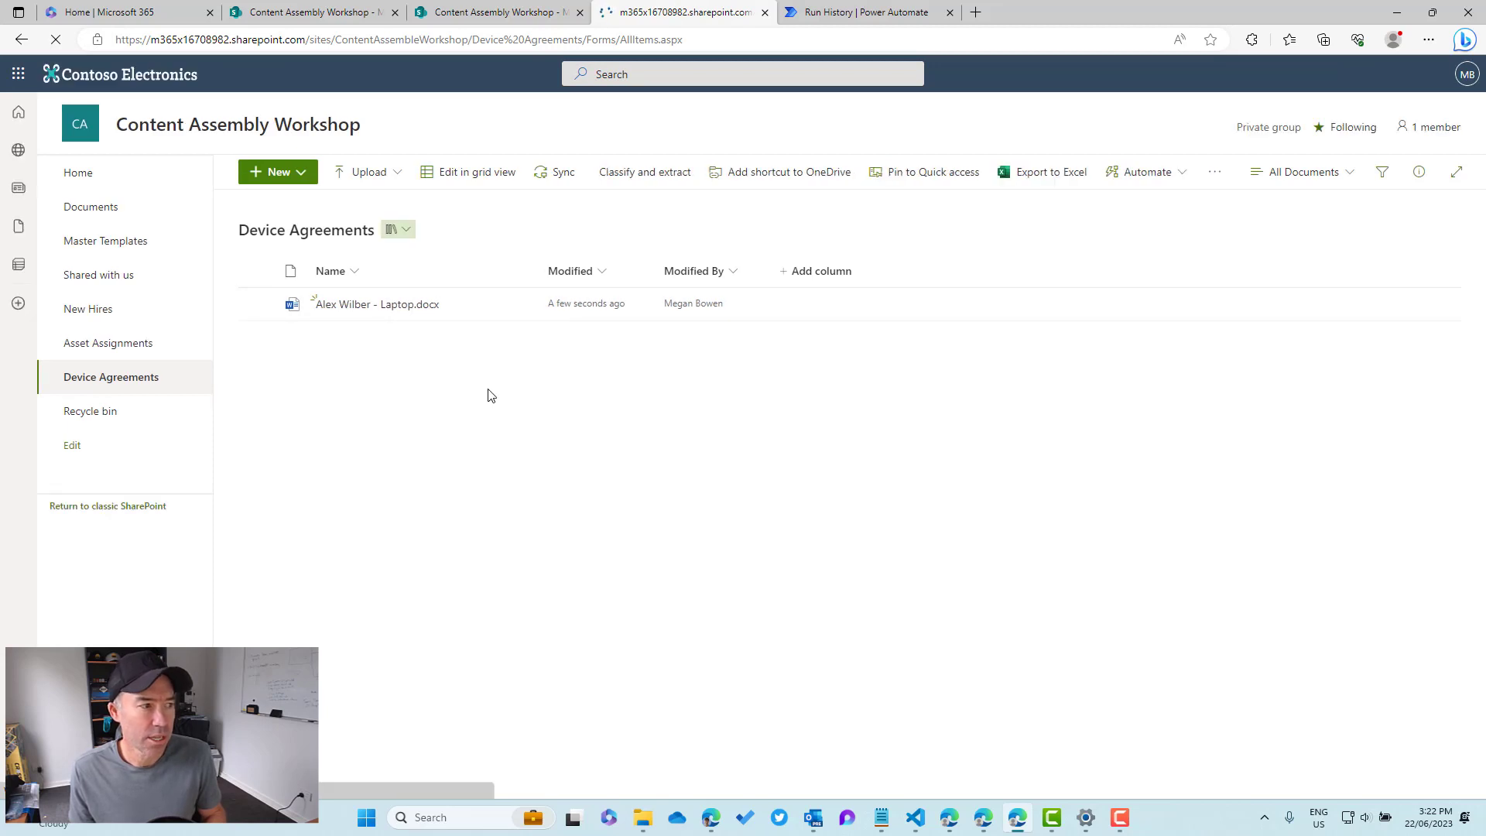
pyautogui.moveTo(341, 310)
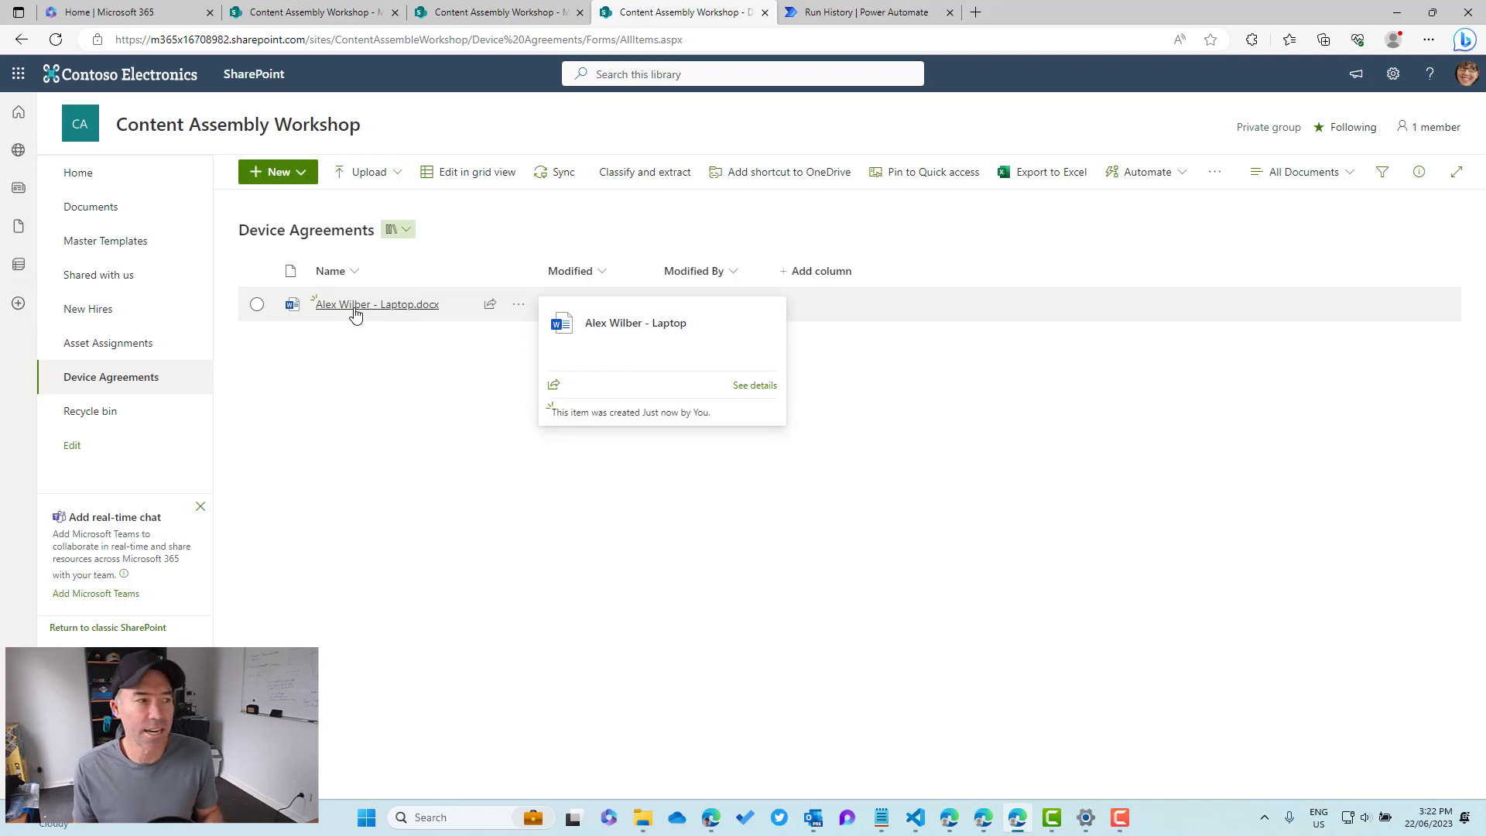
pyautogui.click(355, 306)
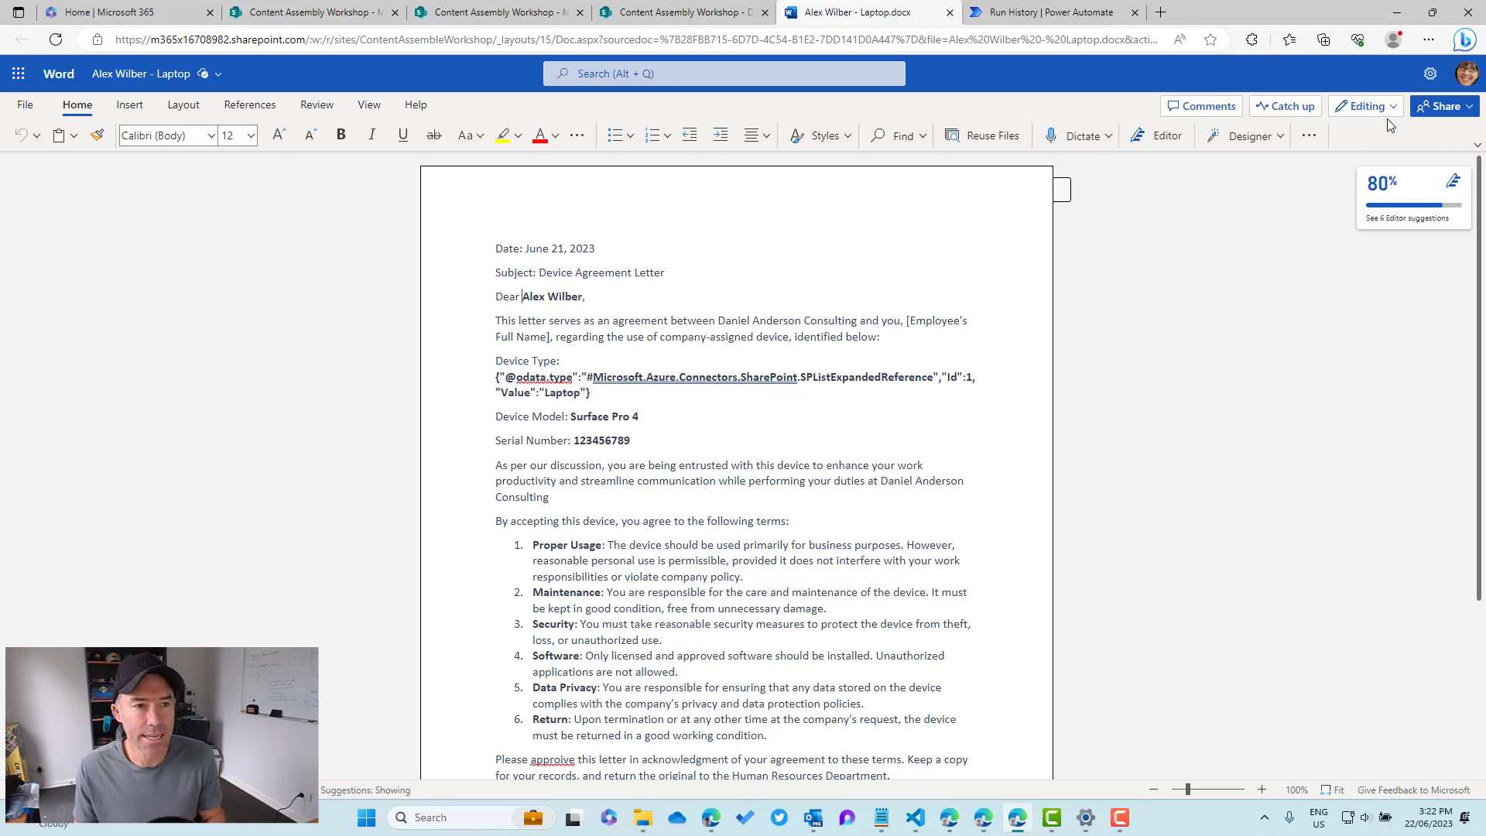
# Step: Look at the new-document choices in the Device Agreements library and return to the flow run in Power Automate
pyautogui.click(691, 13)
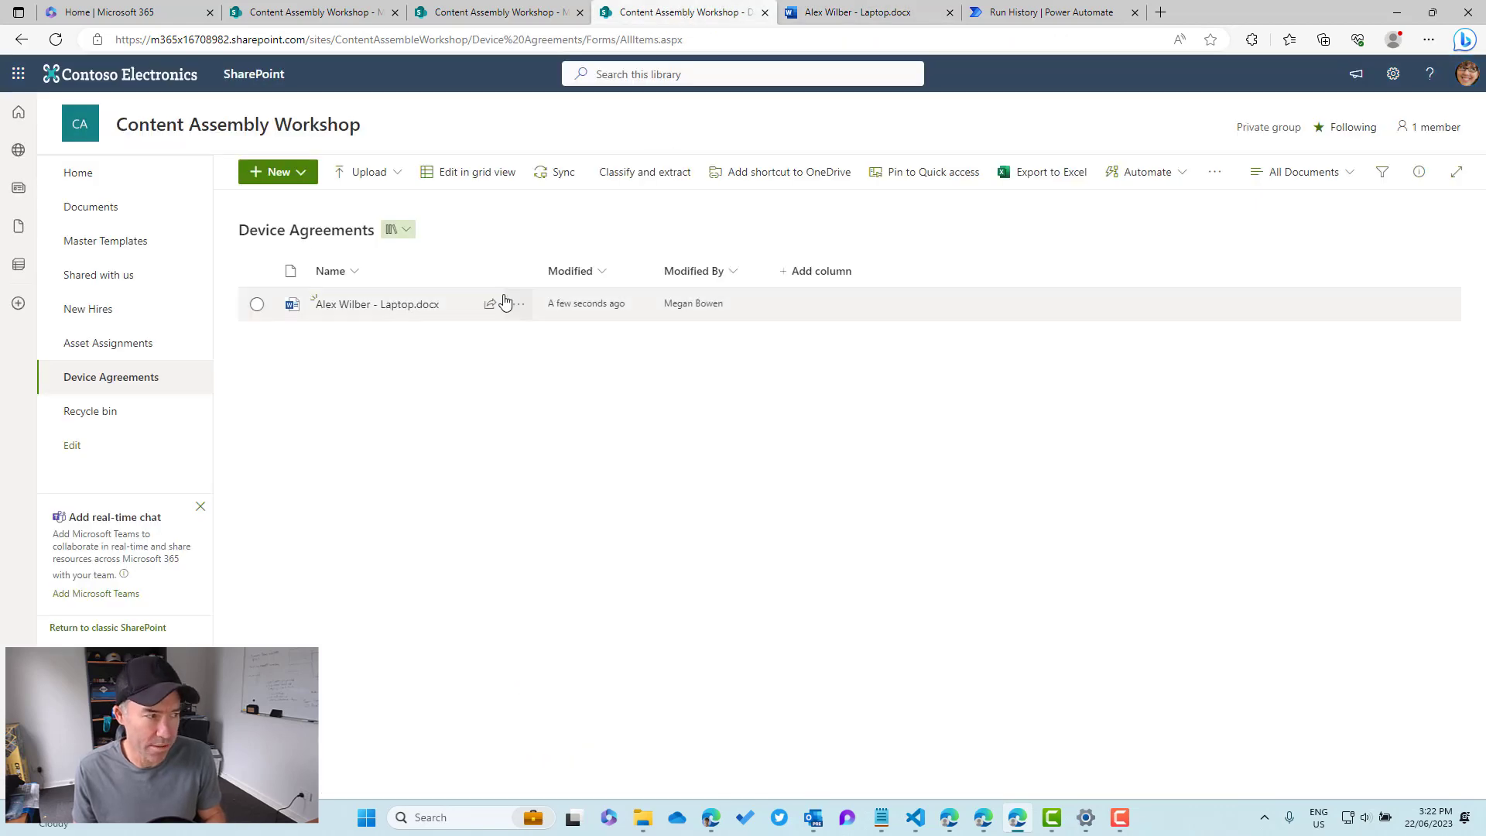
pyautogui.click(301, 177)
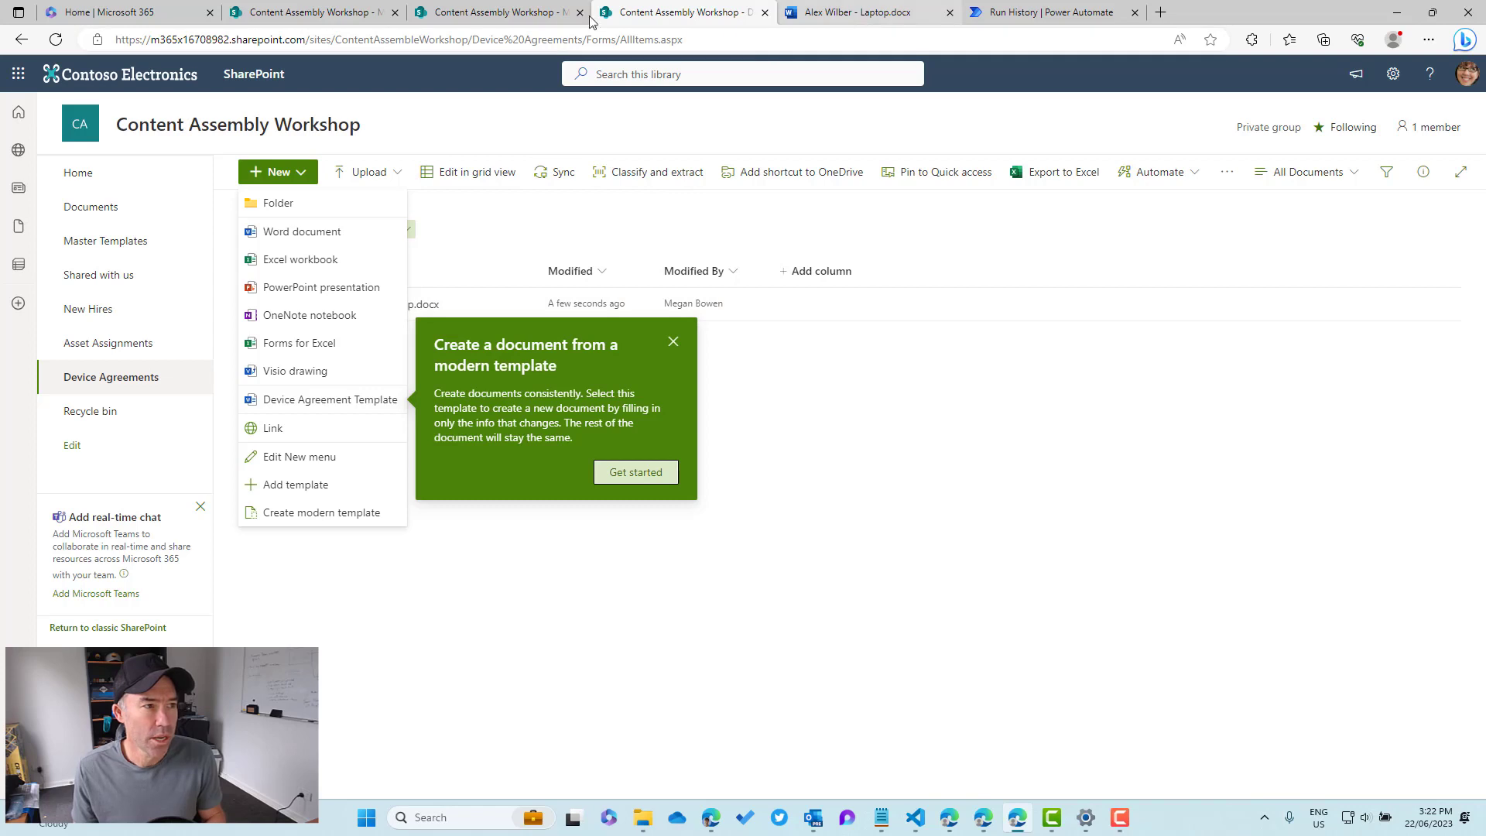
pyautogui.click(1037, 13)
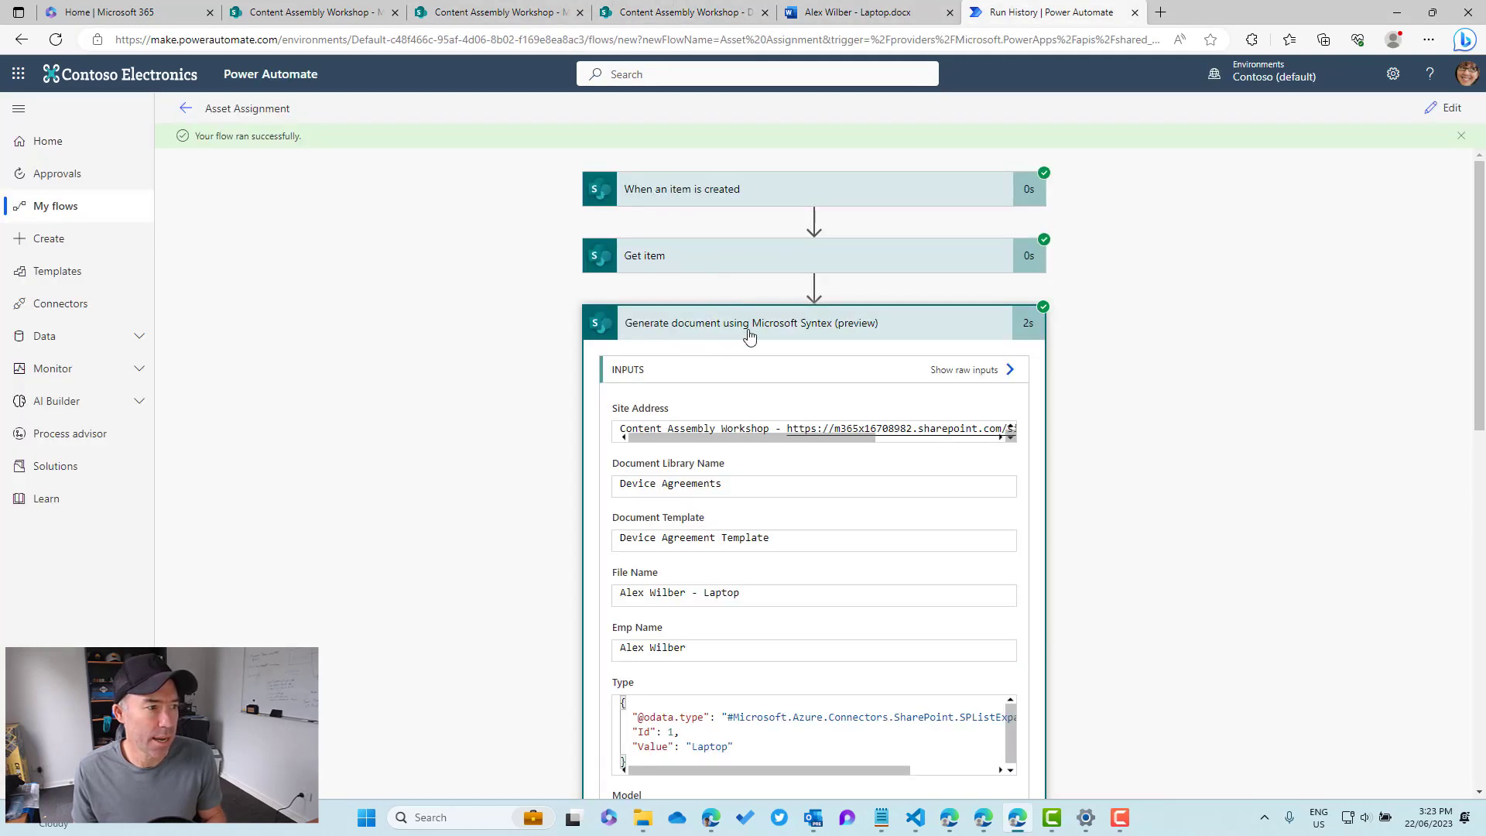
# Step: Edit the flow, replace the Syntex action's Type value with the Asset type Value dynamic content, and save the flow
pyautogui.click(1443, 108)
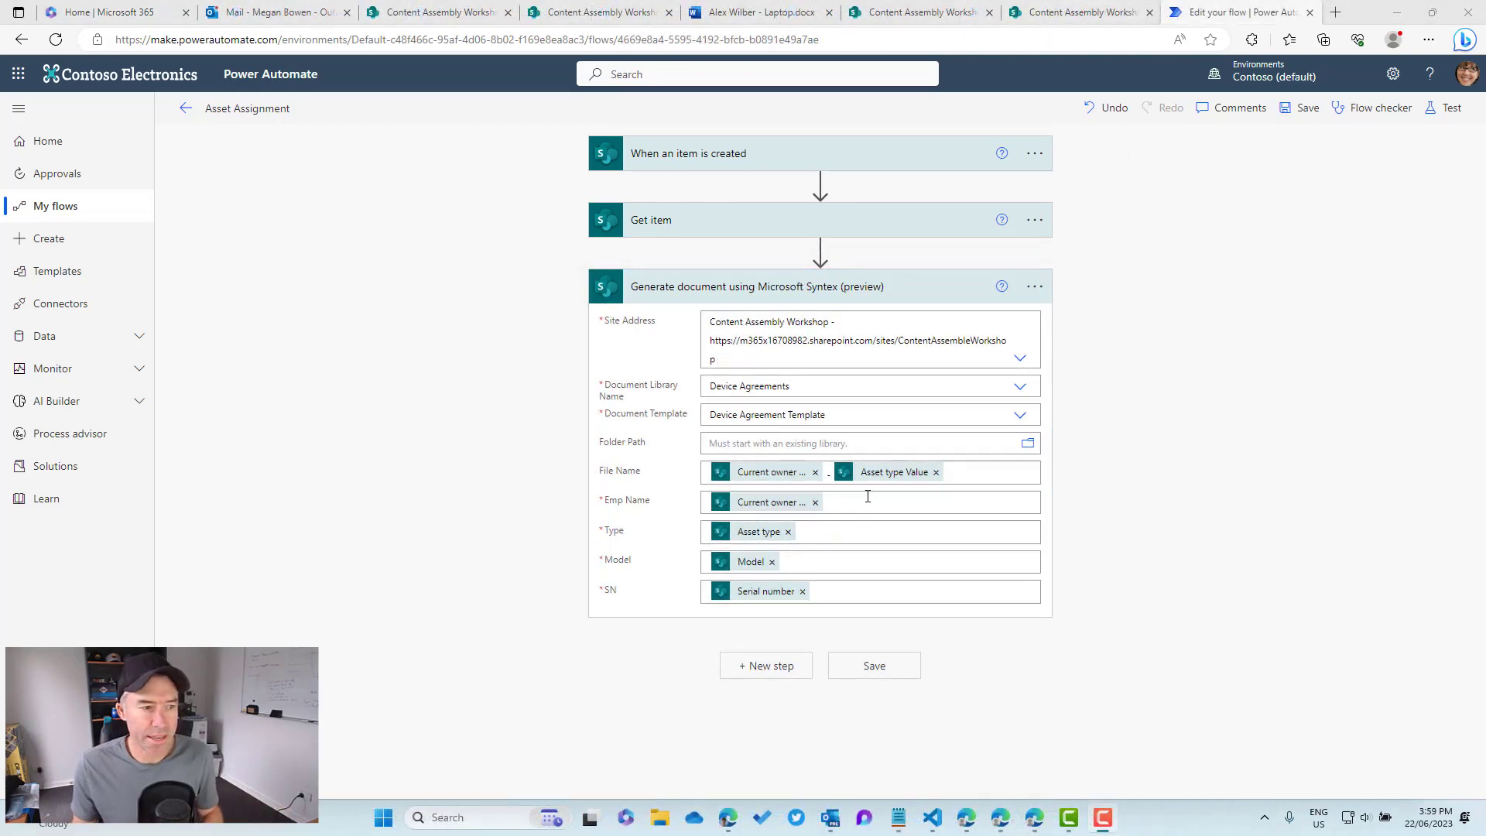
pyautogui.click(787, 532)
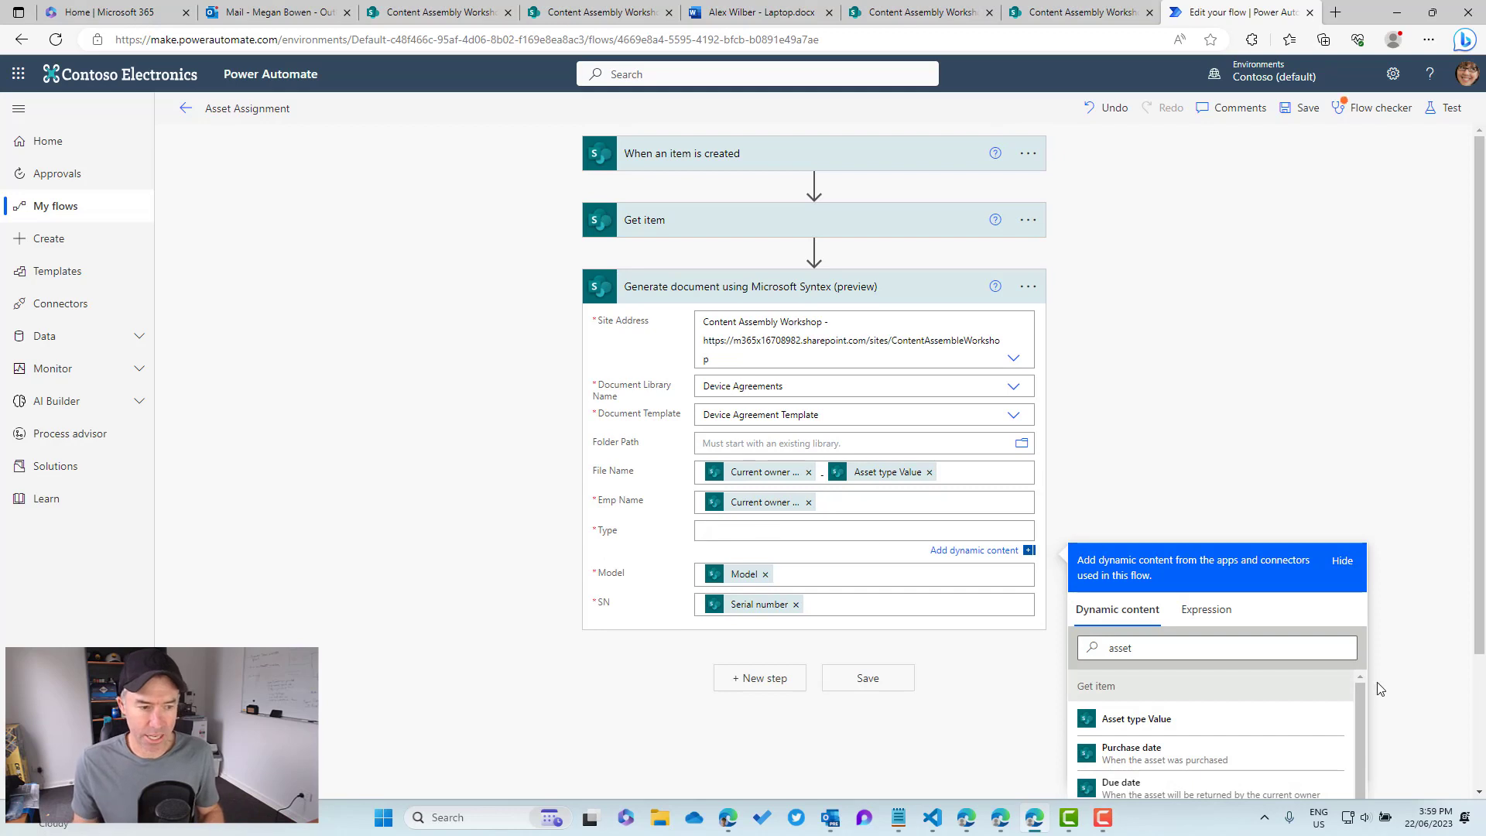
pyautogui.click(1147, 722)
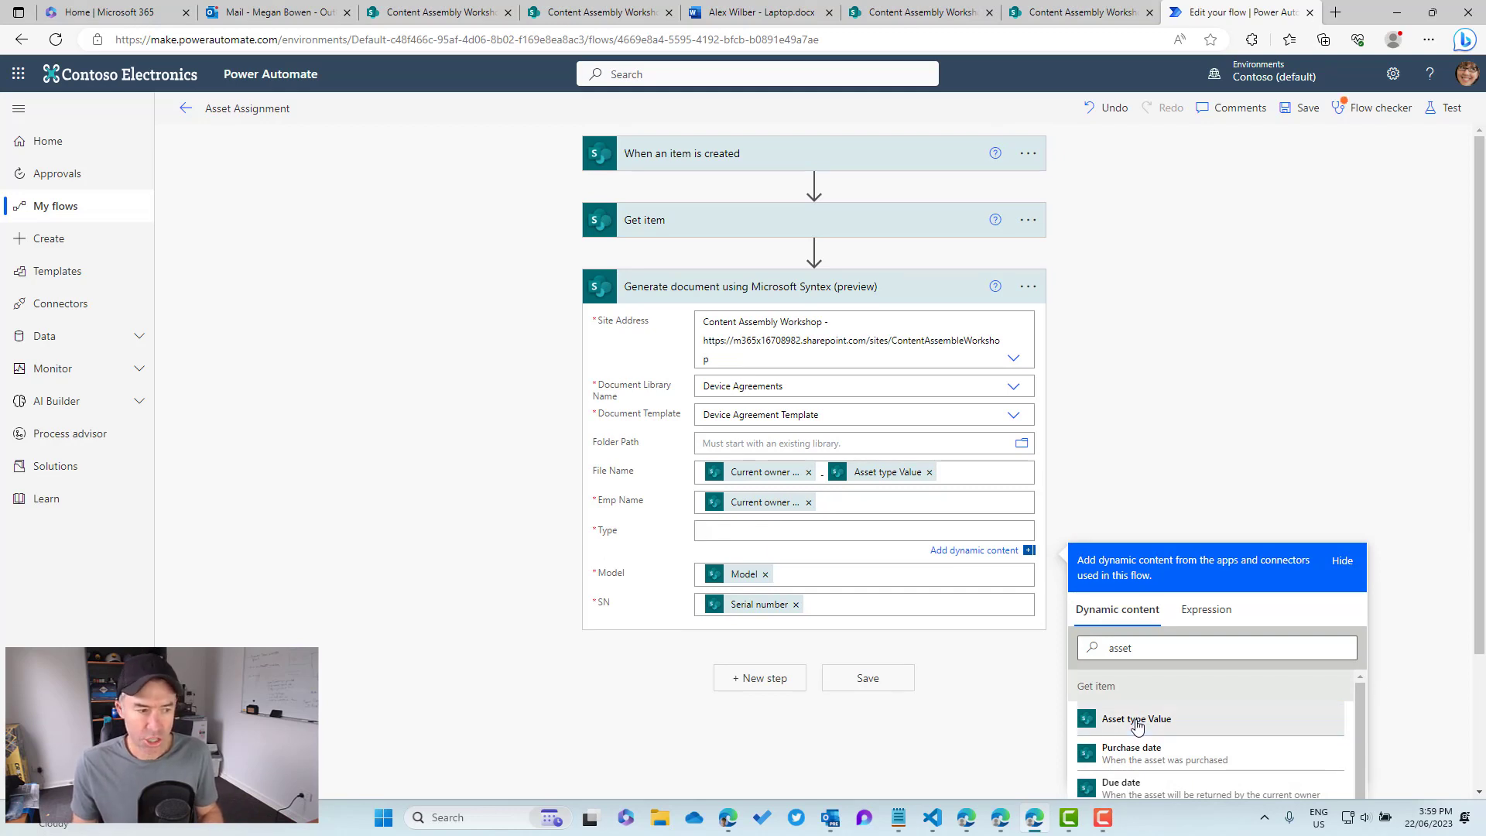
pyautogui.click(1084, 425)
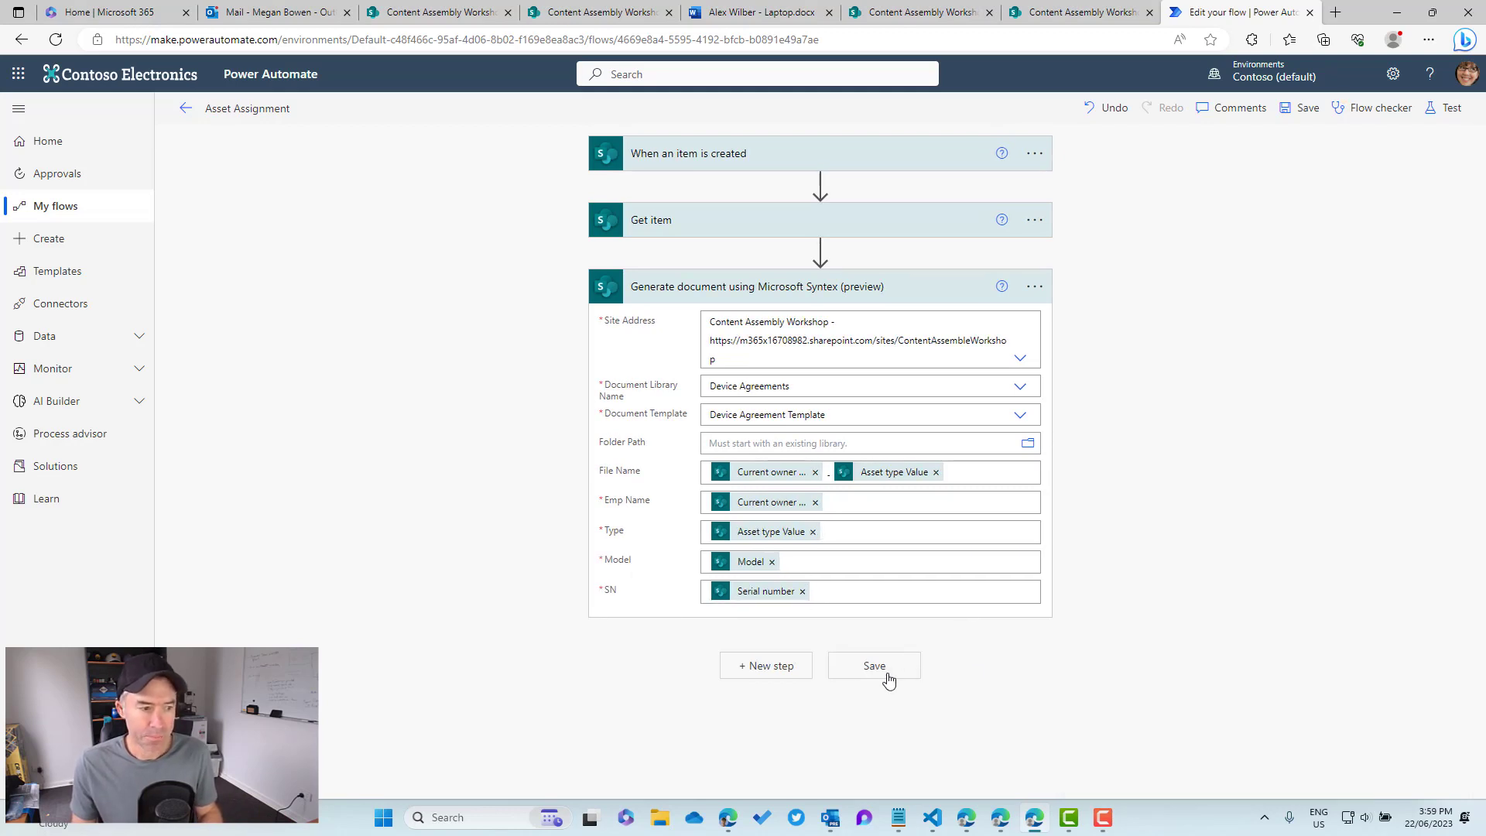
pyautogui.click(882, 678)
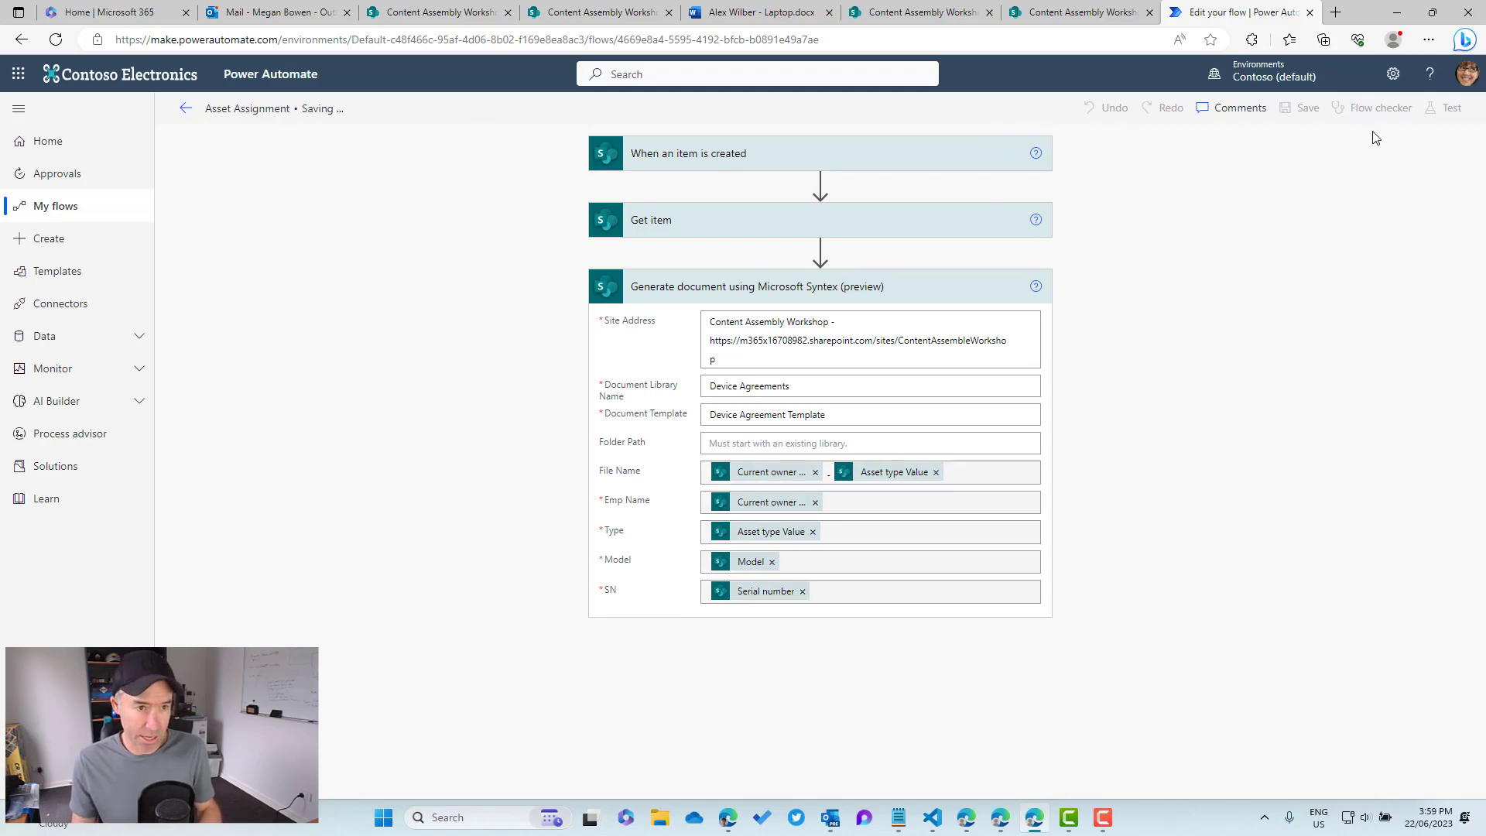
# Step: Test the flow automatically with the most recent successful trigger run from 10 minutes ago
pyautogui.click(1444, 109)
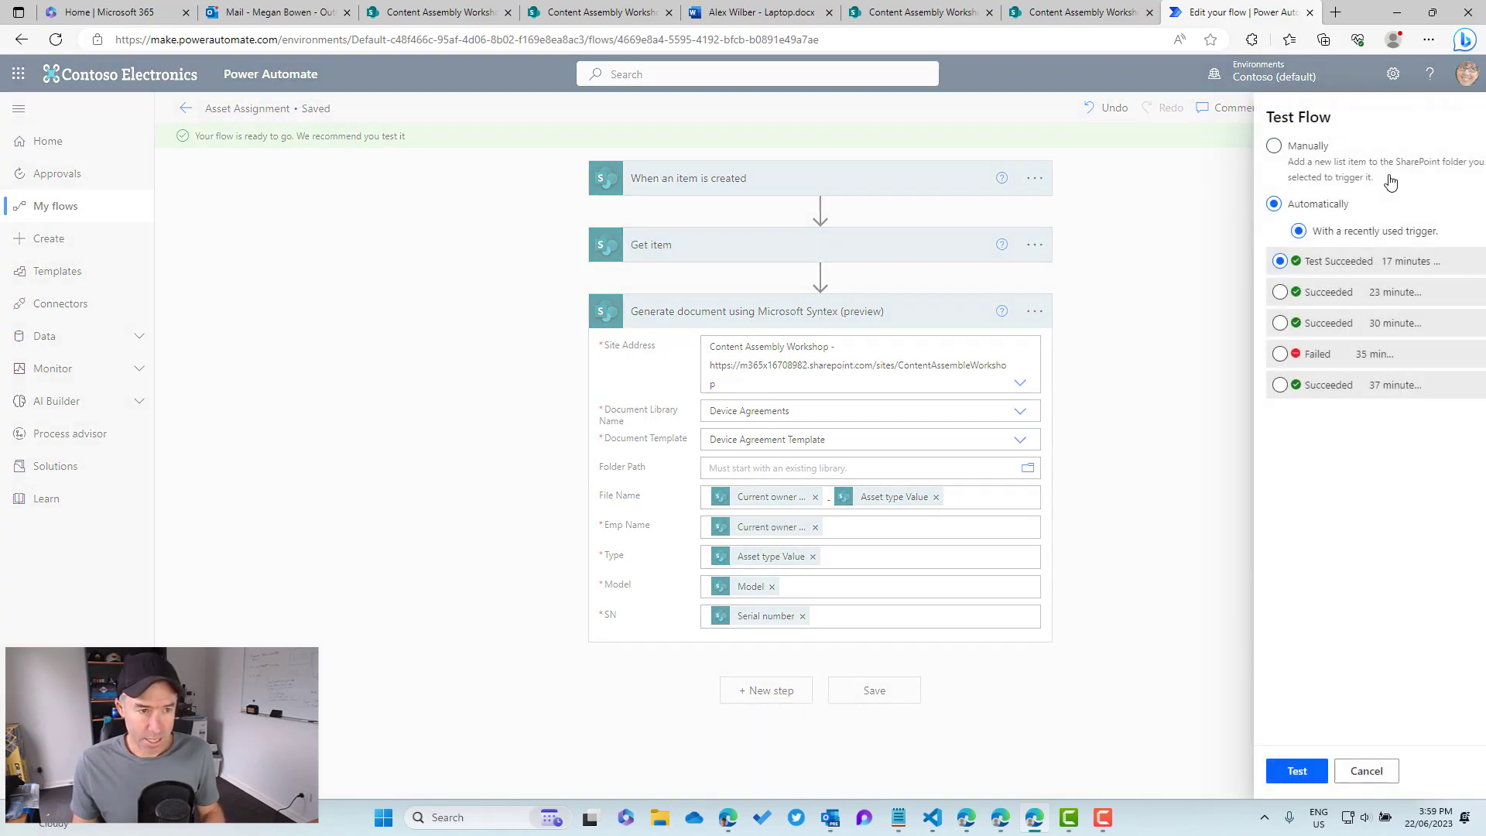
pyautogui.click(1249, 262)
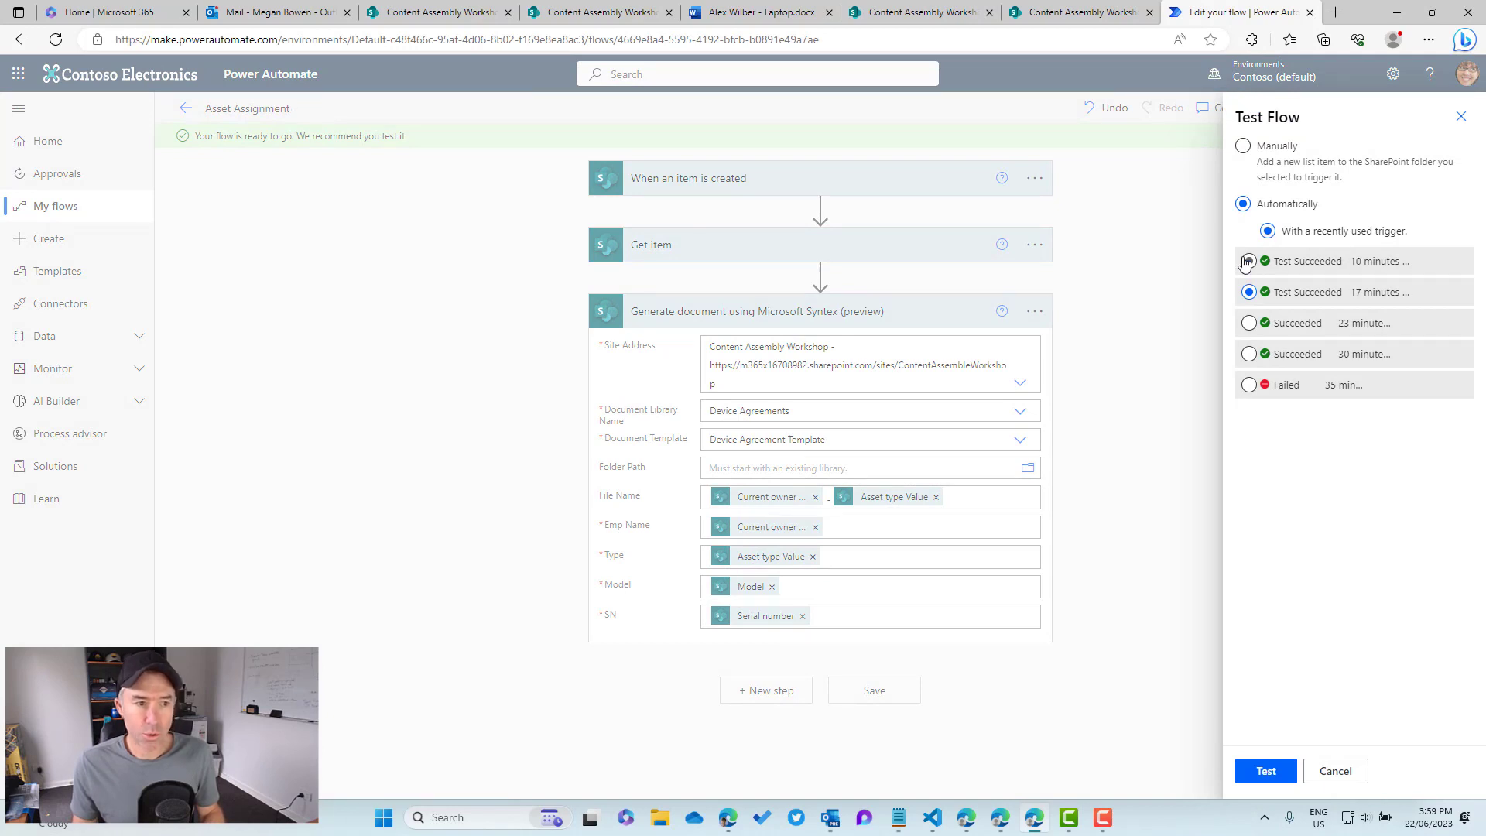
pyautogui.click(1266, 772)
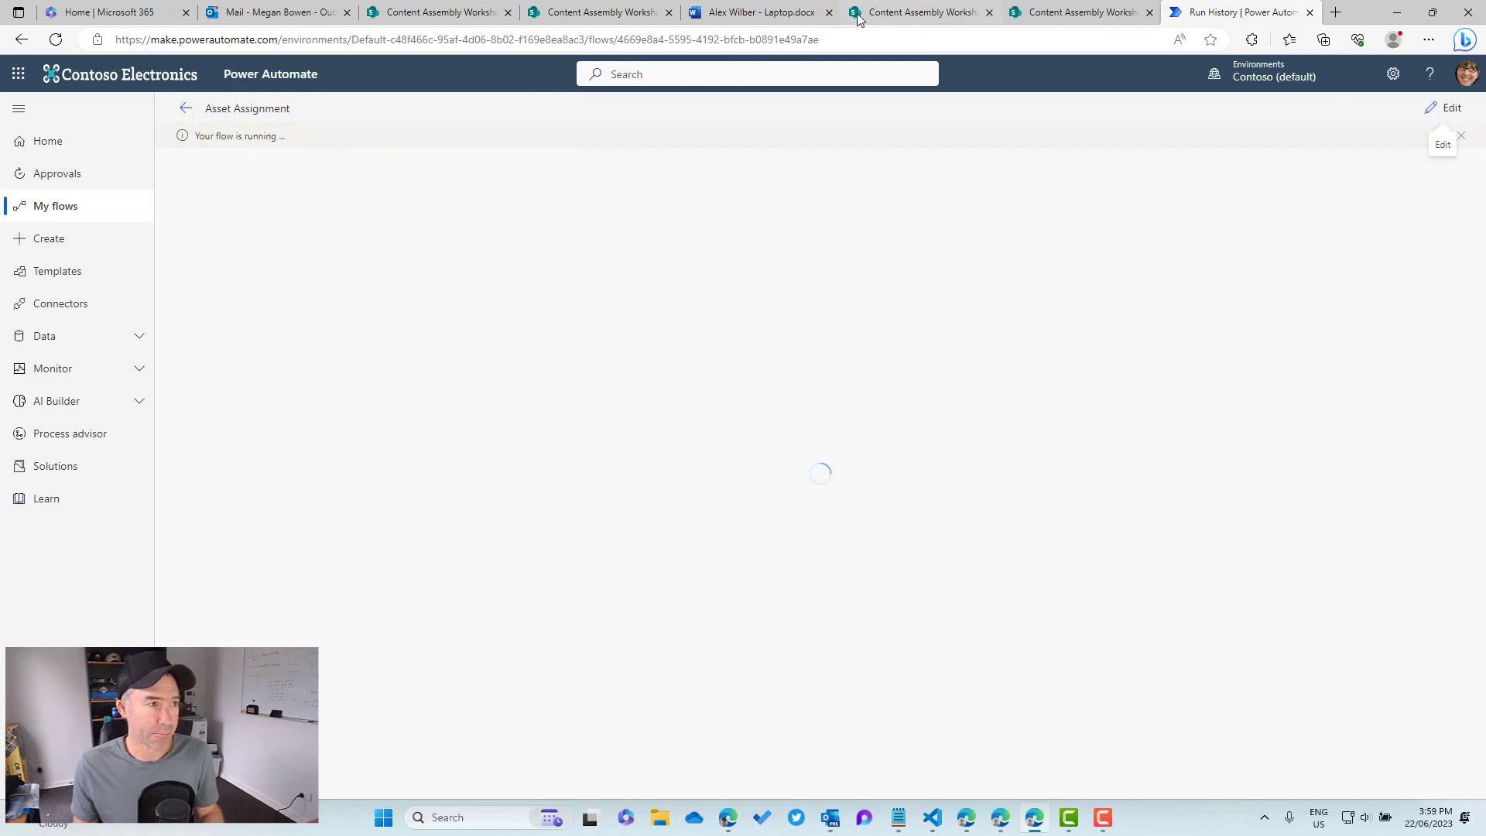
# Step: Close the old agreement, refresh the Device Agreements library in SharePoint, and open the newly generated laptop agreement to check its device type
pyautogui.click(828, 12)
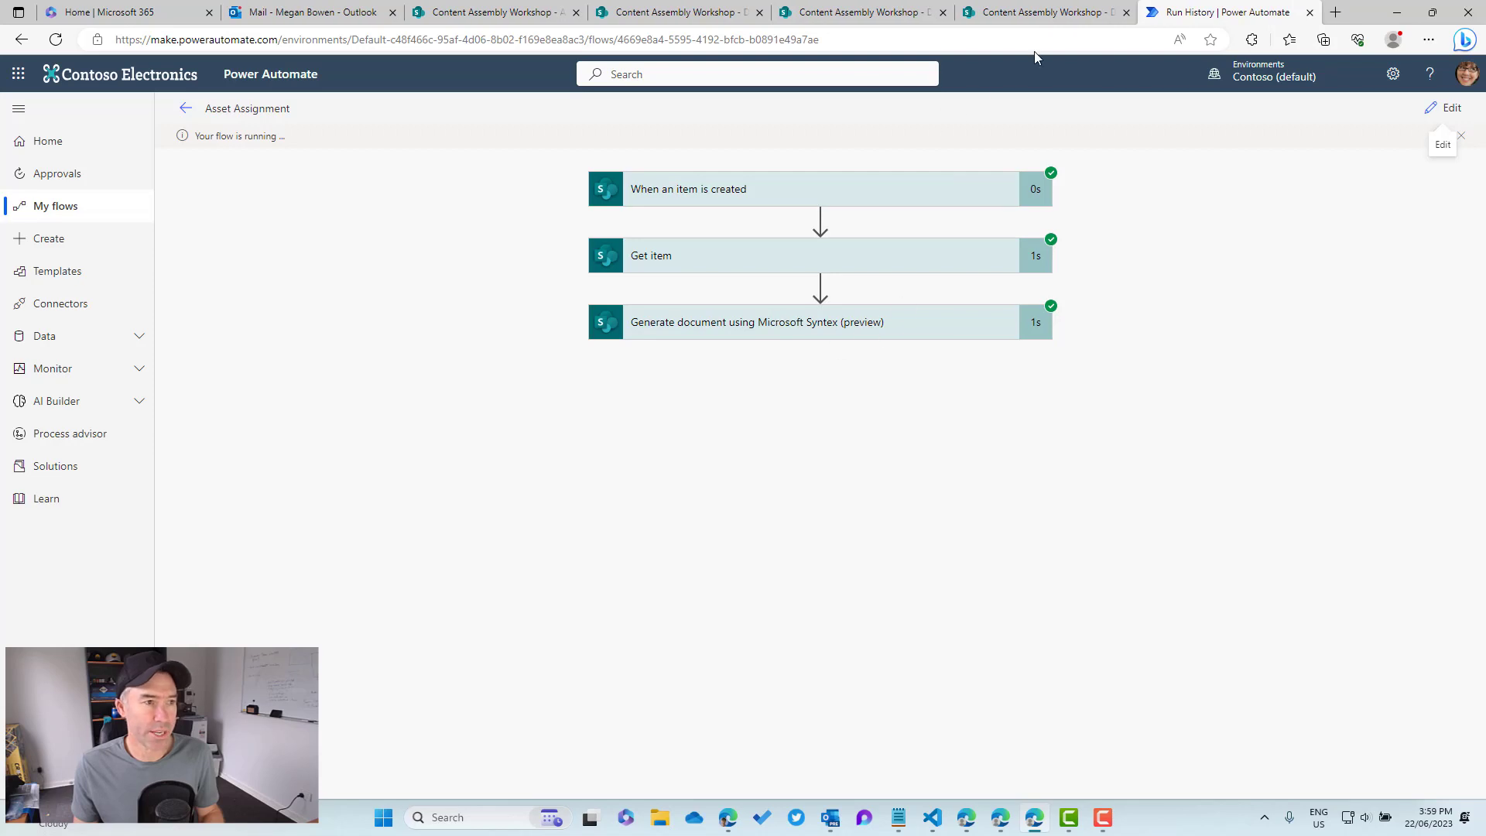
pyautogui.click(1025, 16)
pyautogui.click(851, 12)
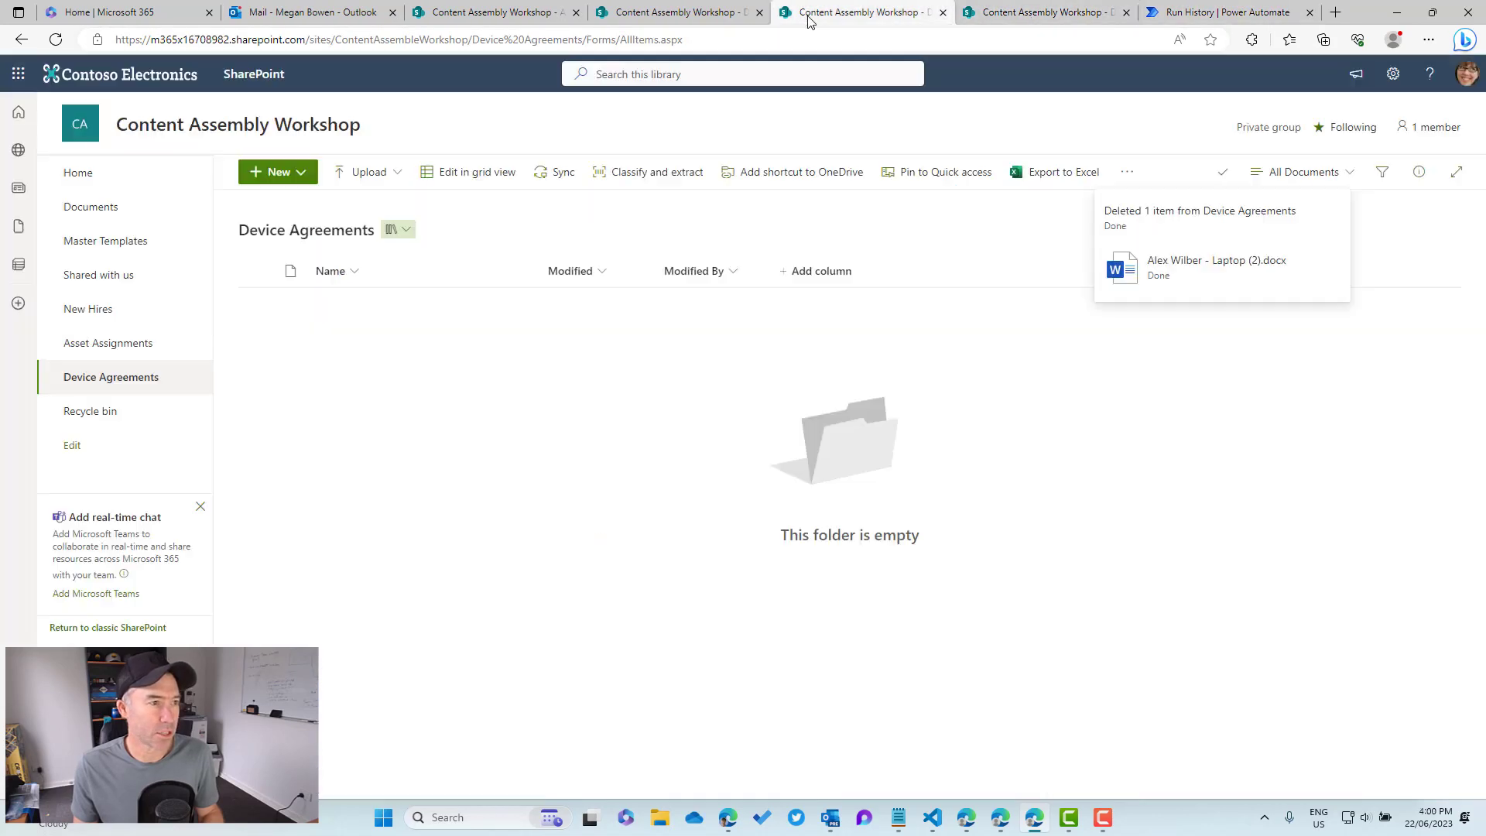
pyautogui.click(56, 41)
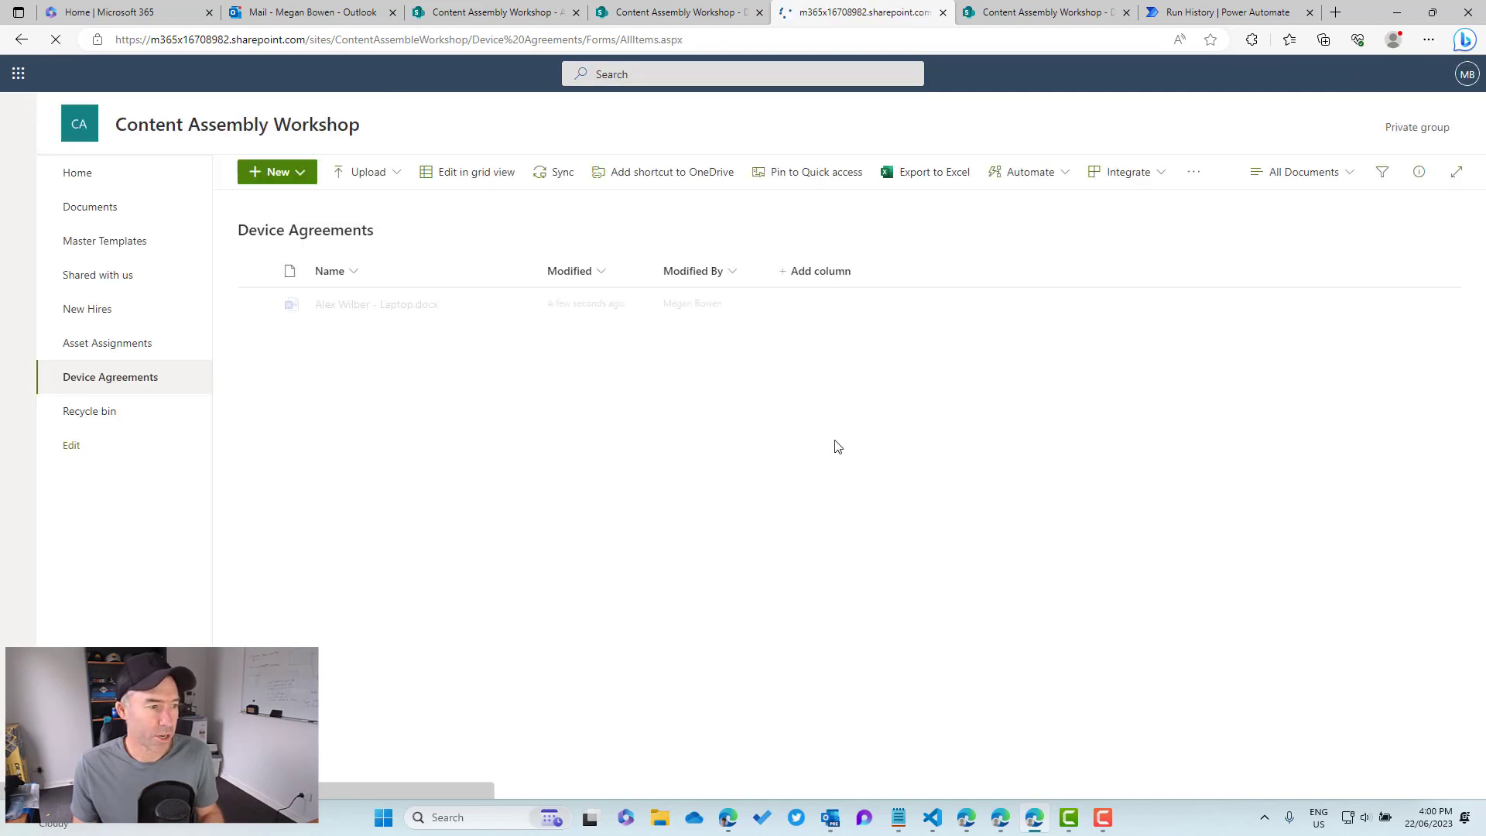
pyautogui.click(387, 305)
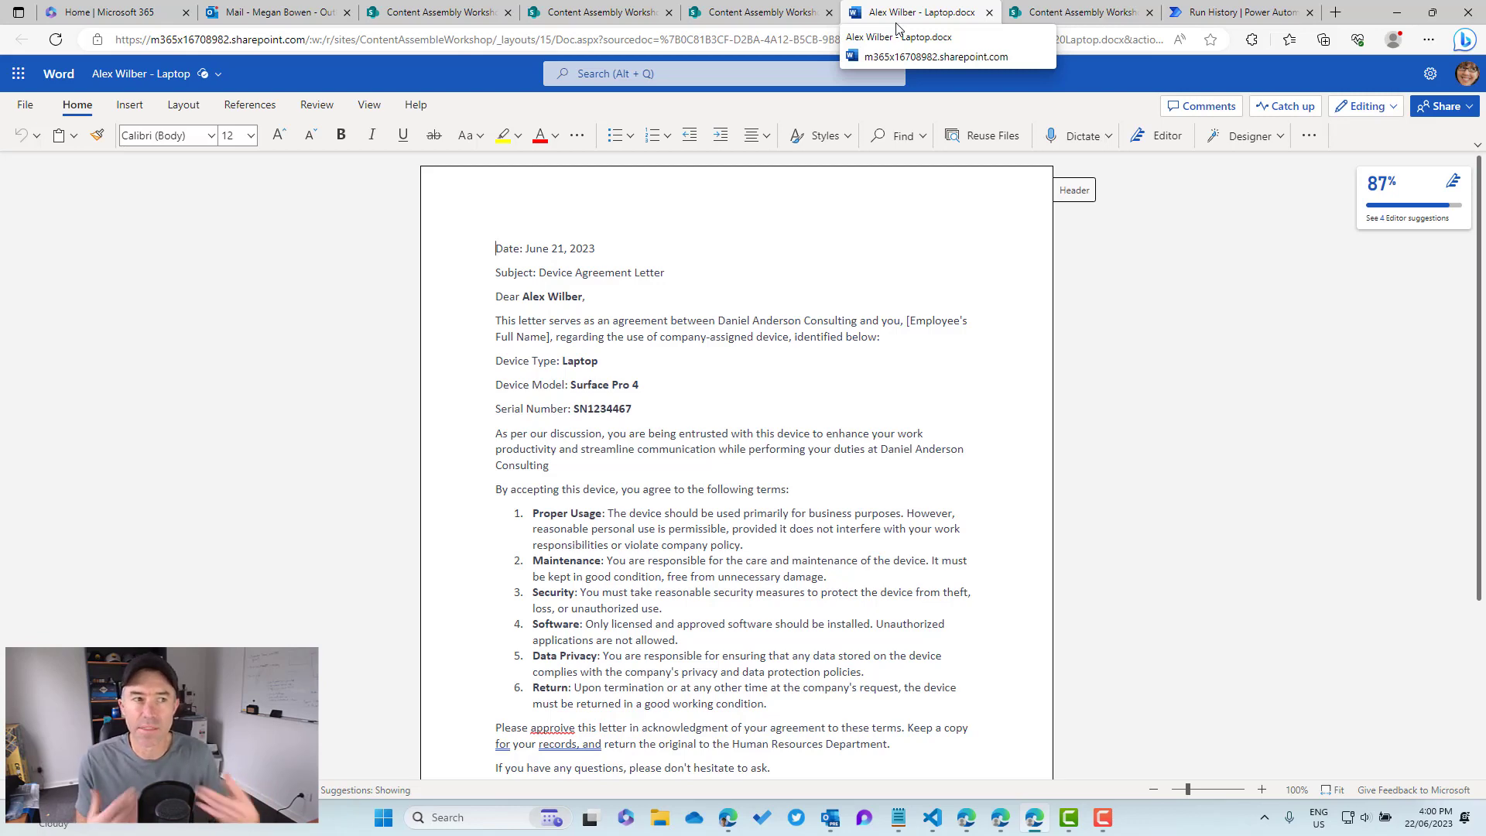
# Step: Return to the flow in Power Automate and add a SharePoint Get file properties action after the Syntex action
pyautogui.hotkey('ctrl', '8')
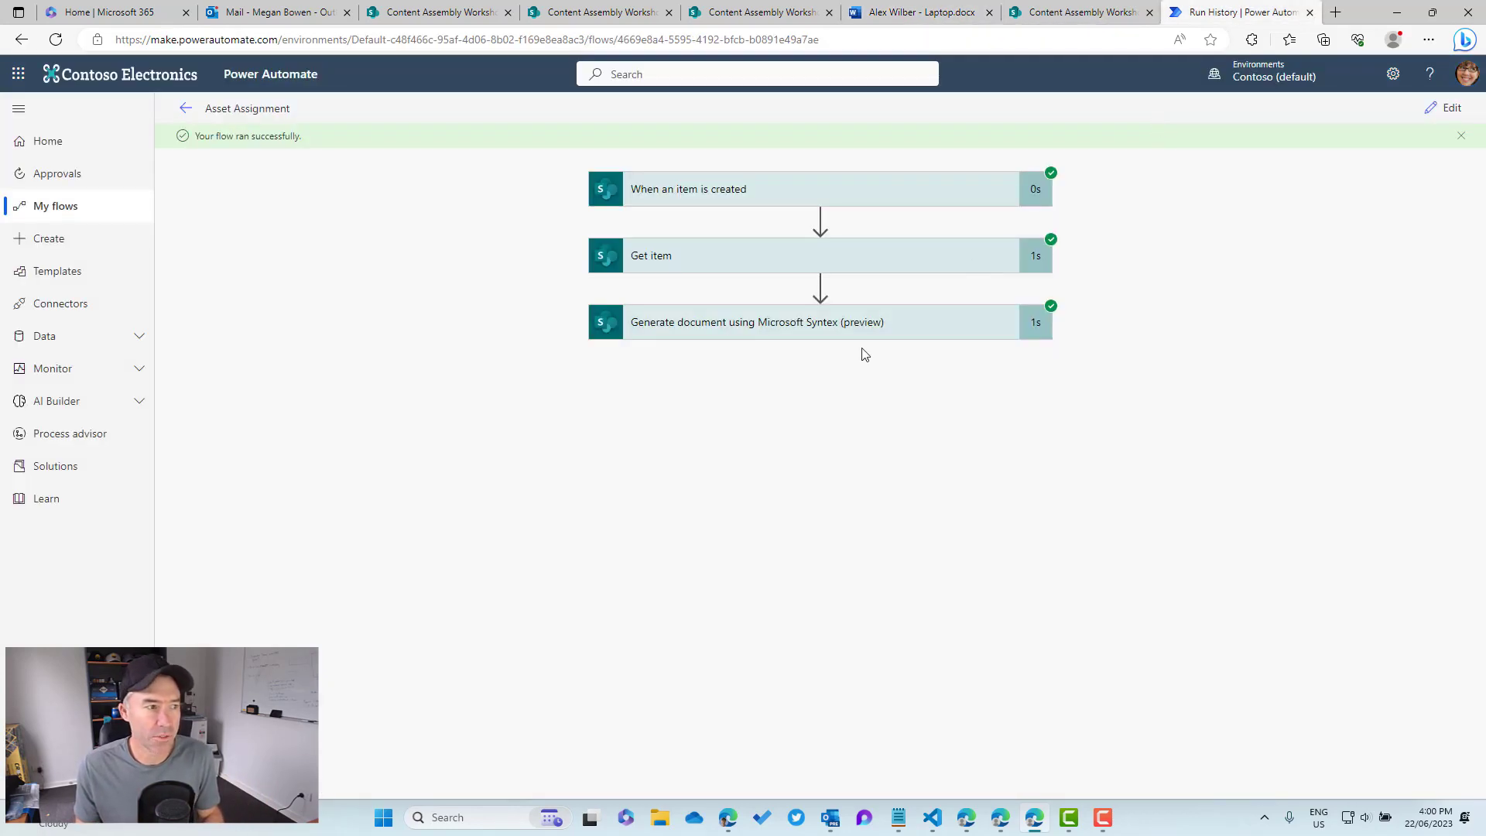
pyautogui.click(1444, 108)
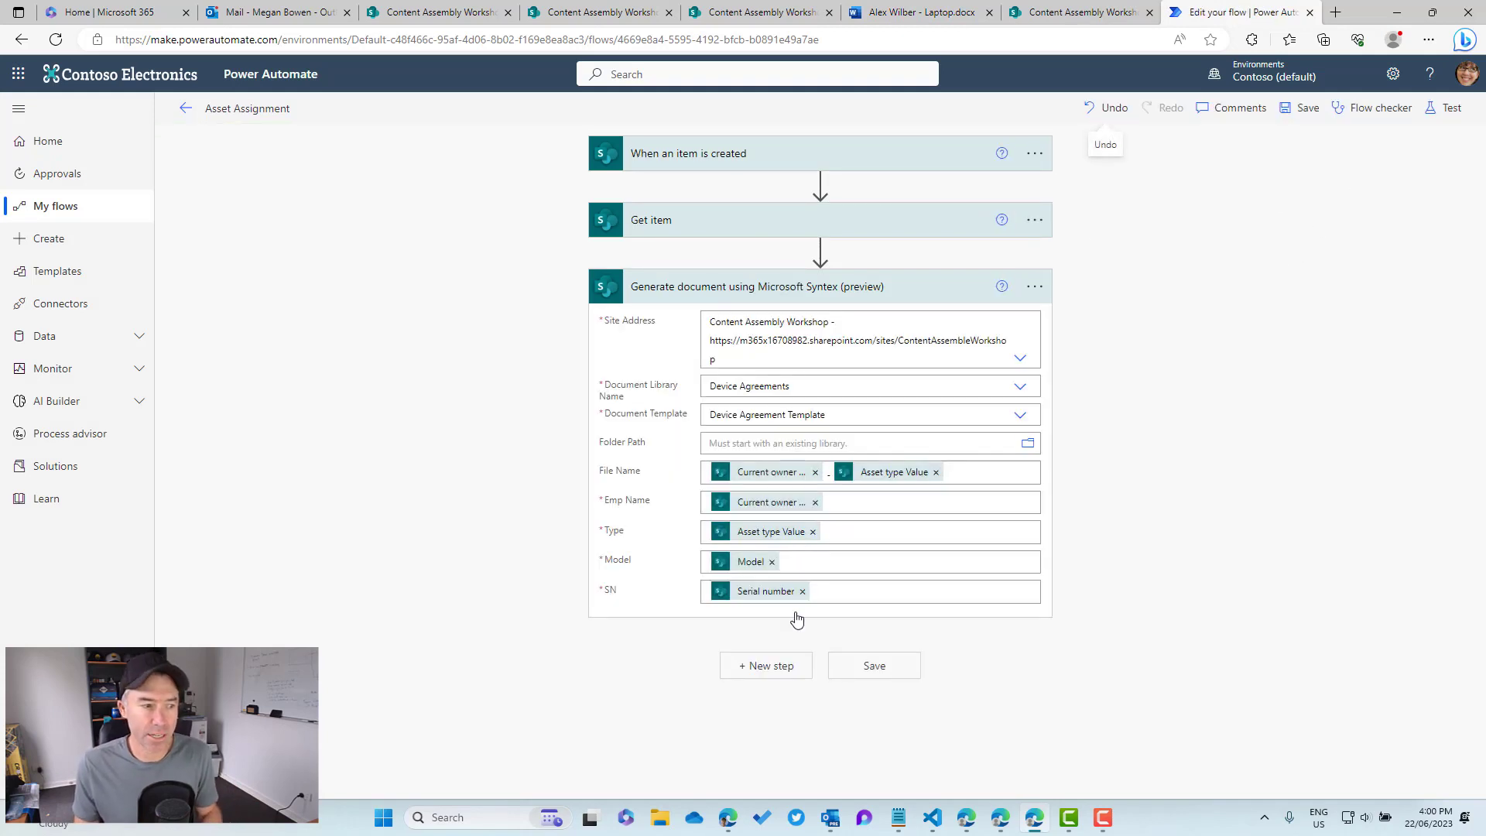
pyautogui.click(770, 667)
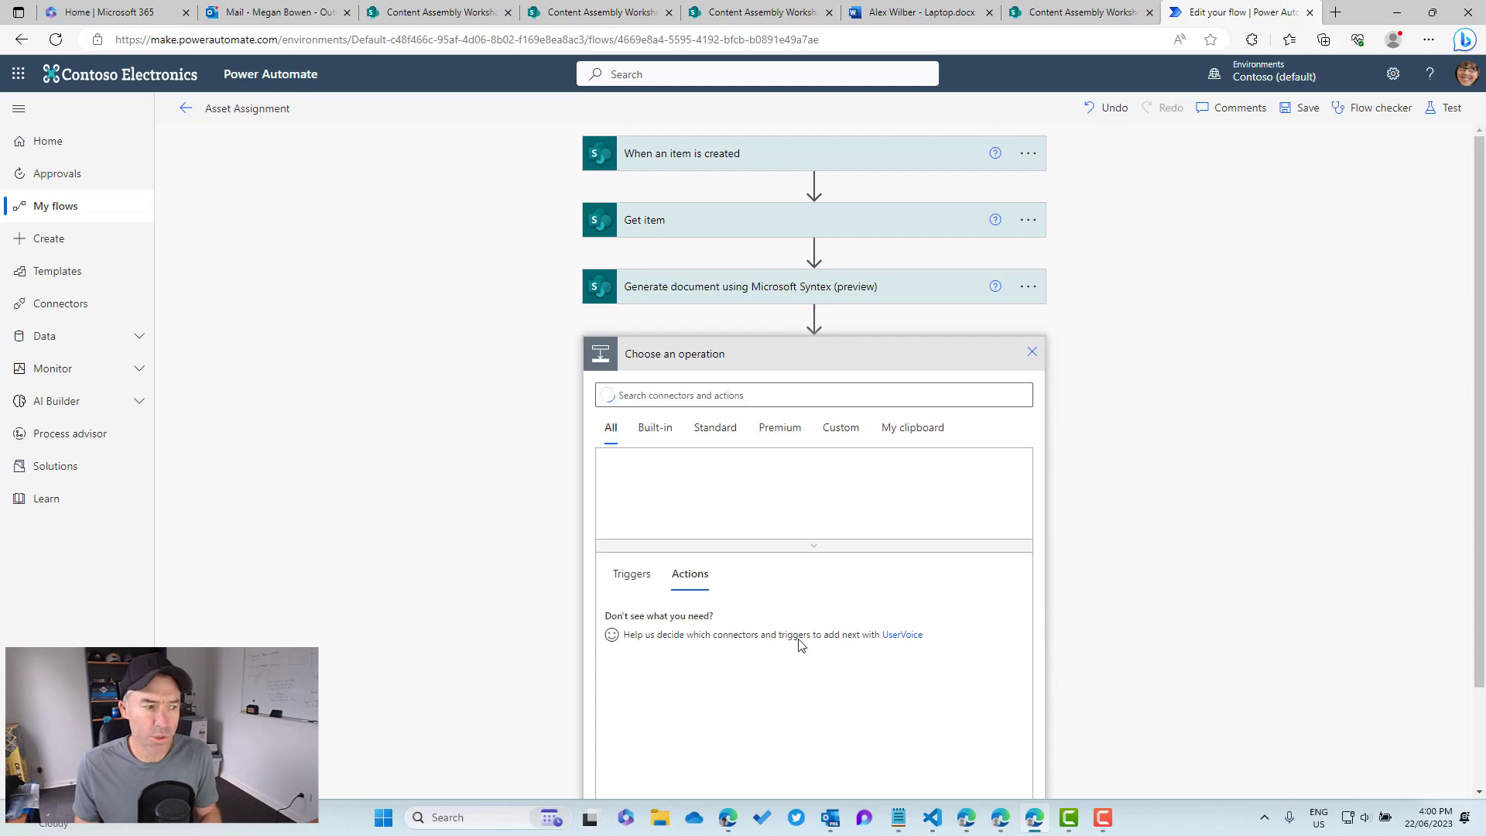
pyautogui.write('get')
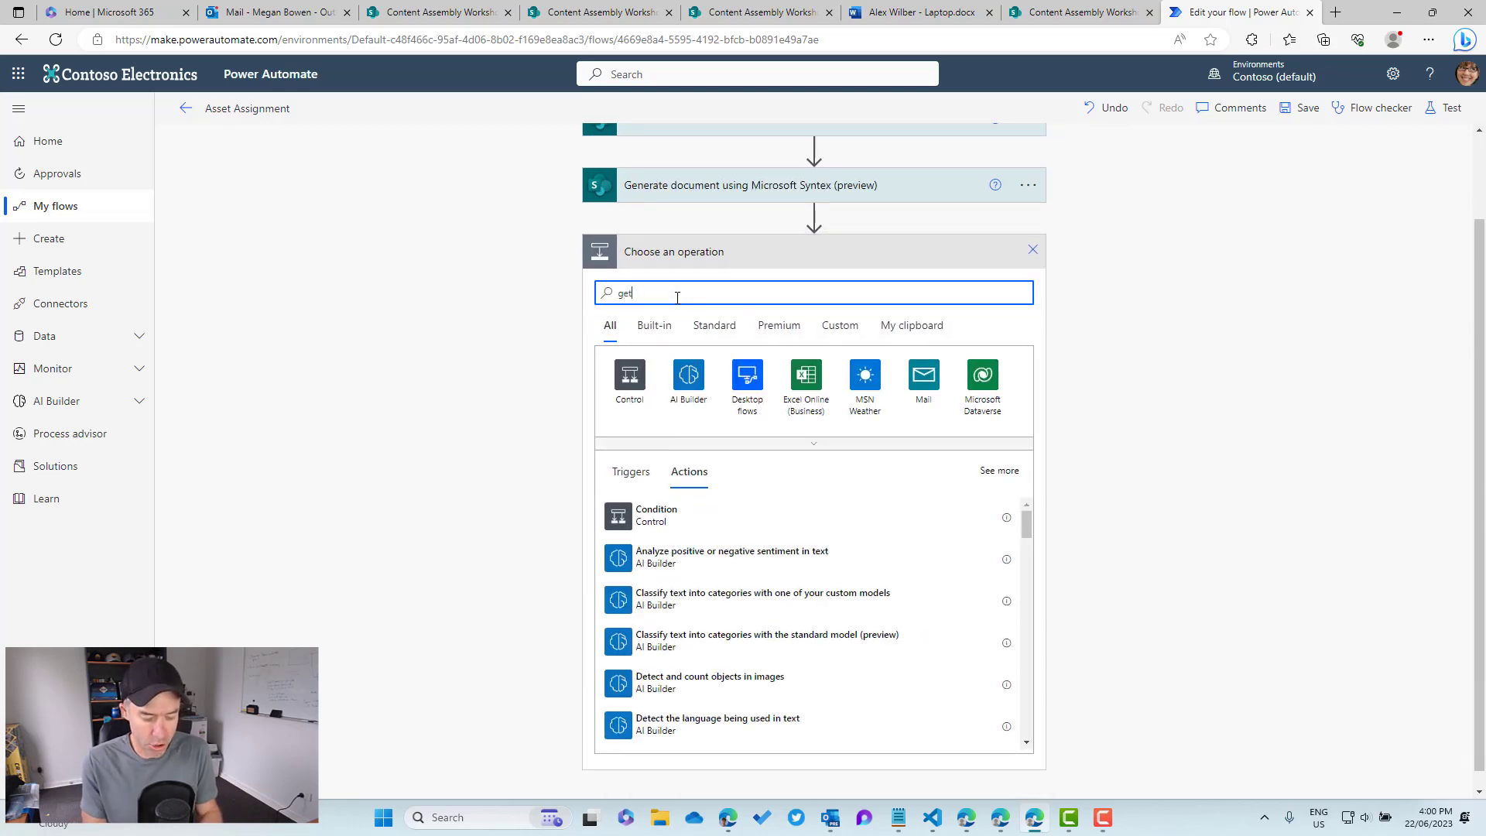
pyautogui.write(' proper')
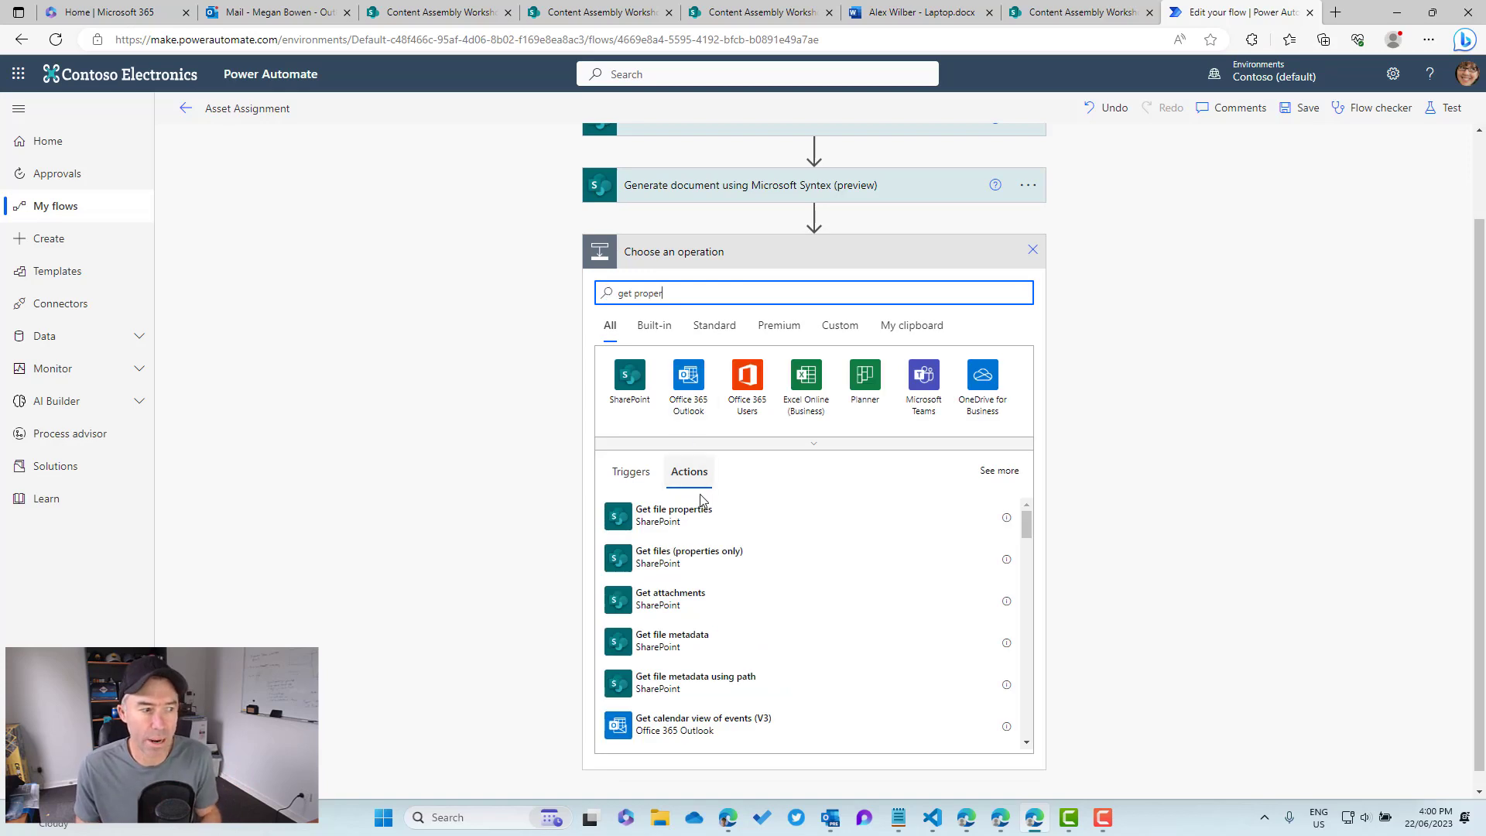
pyautogui.click(660, 521)
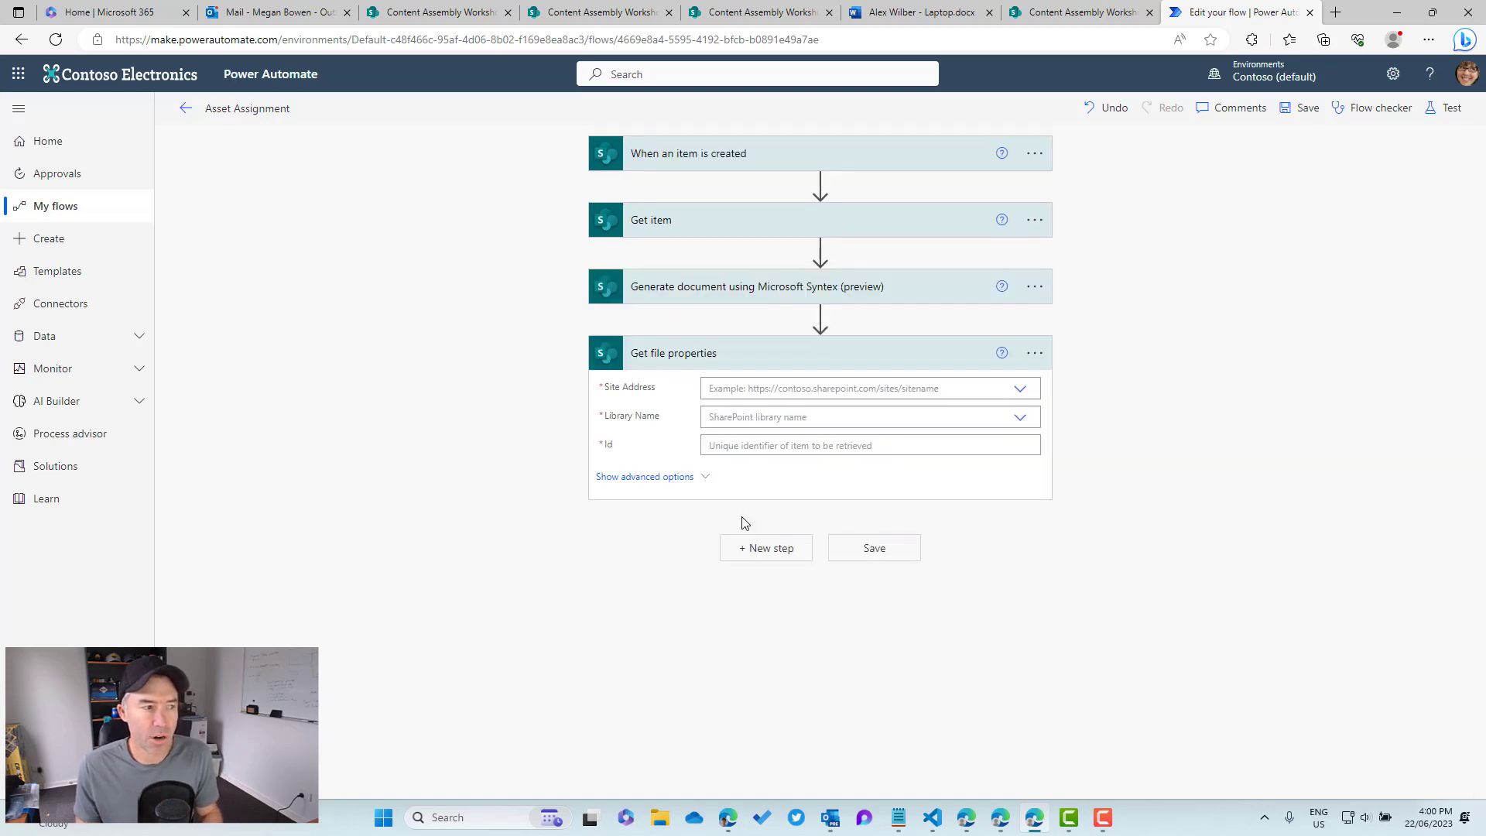
# Step: Point Get file properties to the Content Assembly Workshop site and Device Agreements library, set Id to the Syntex action's ItemId, and save
pyautogui.click(716, 391)
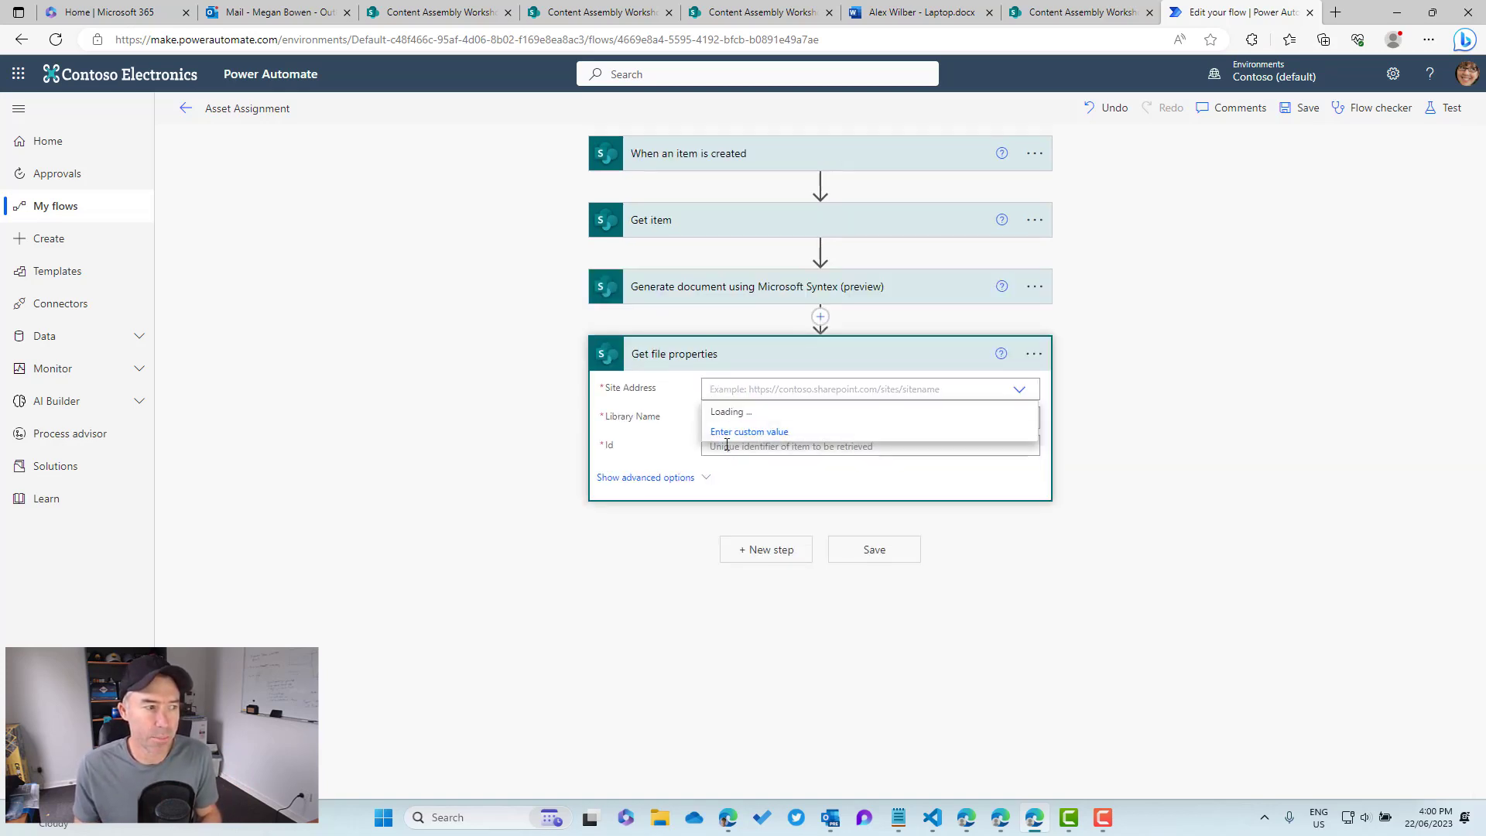
pyautogui.click(770, 422)
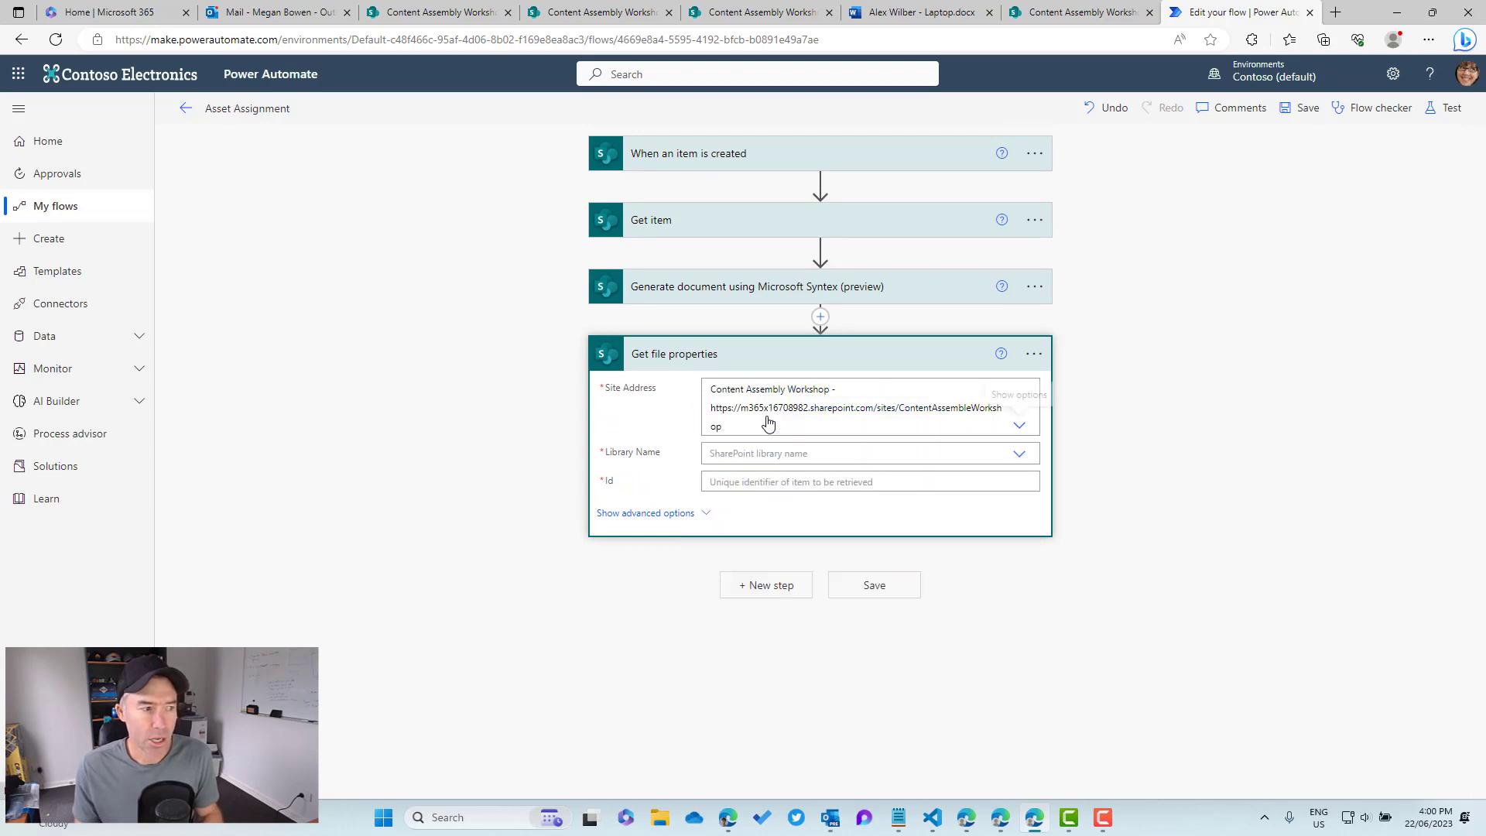
pyautogui.click(756, 453)
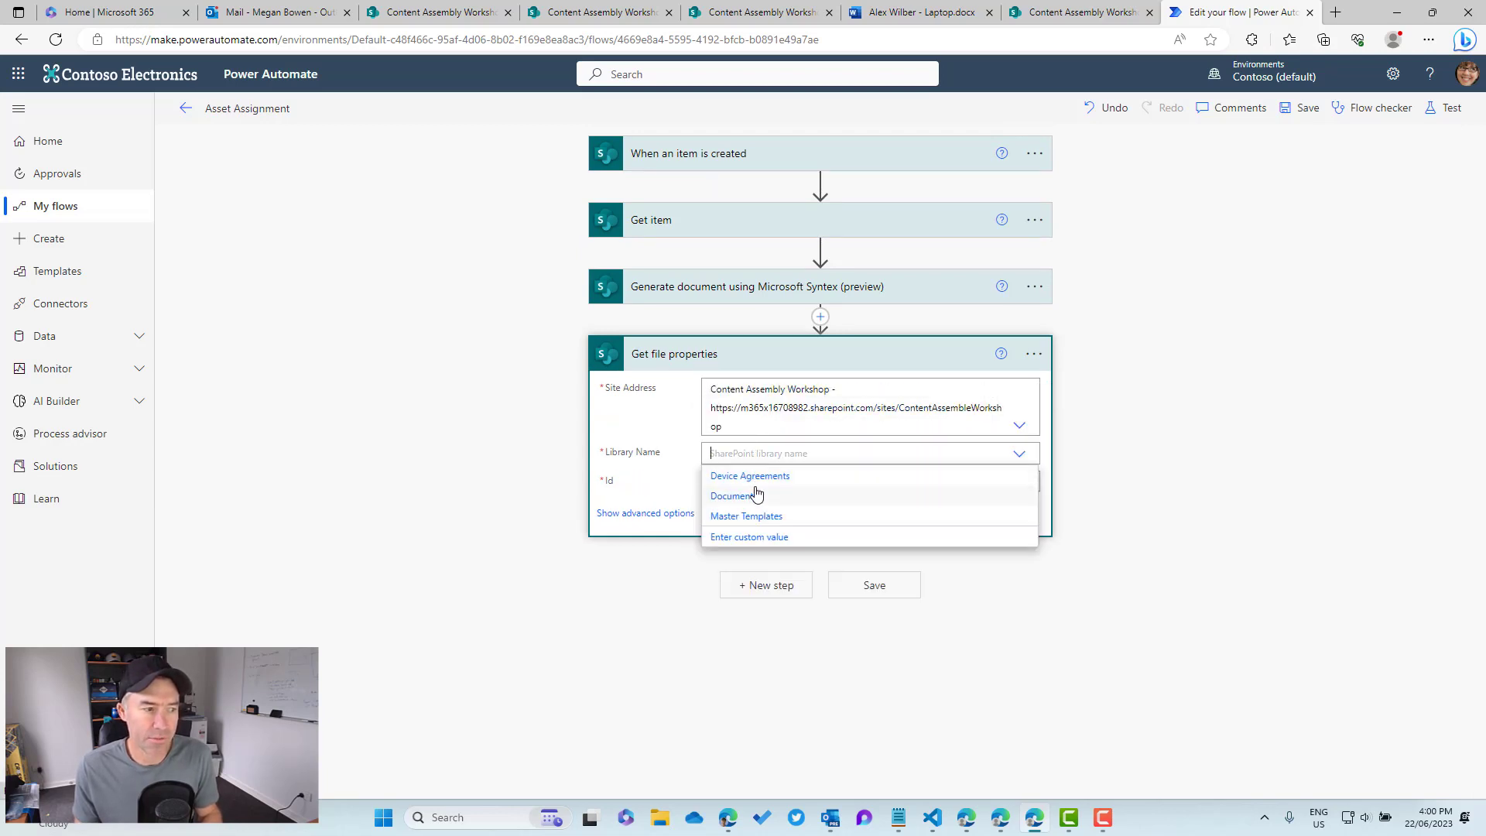
pyautogui.click(761, 477)
pyautogui.click(746, 485)
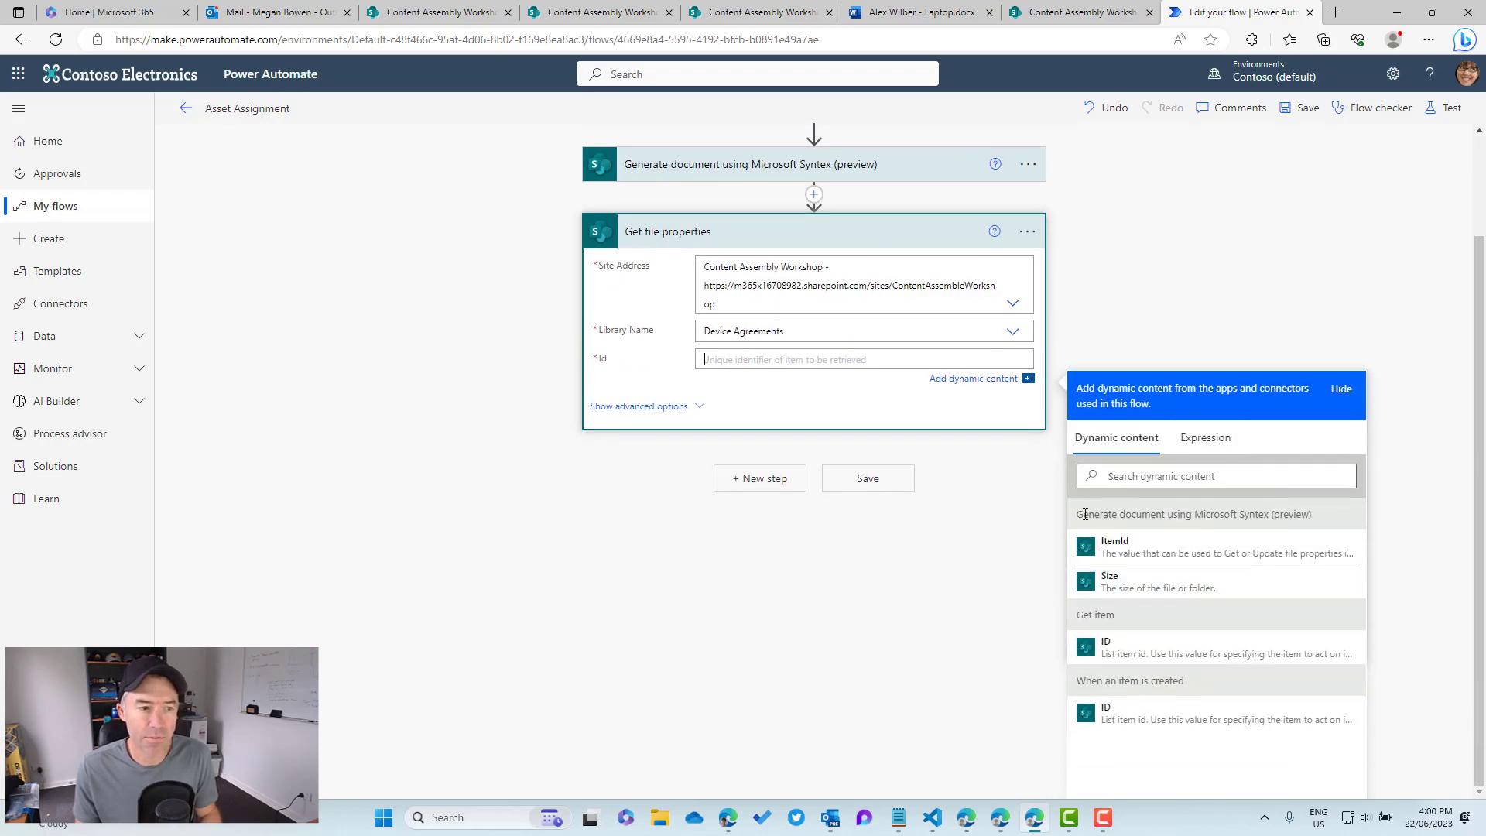
pyautogui.click(1115, 547)
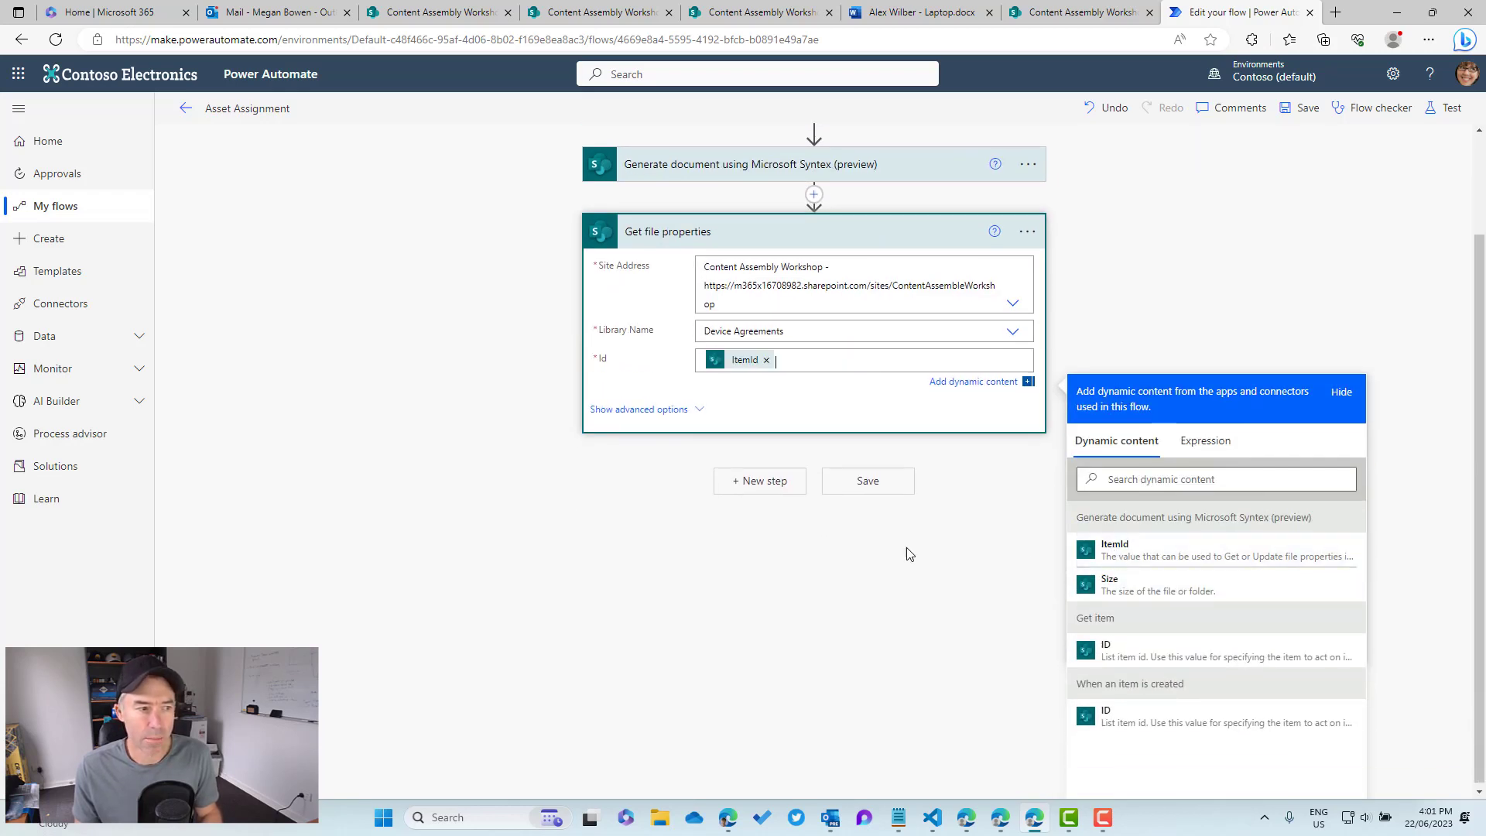
pyautogui.click(877, 485)
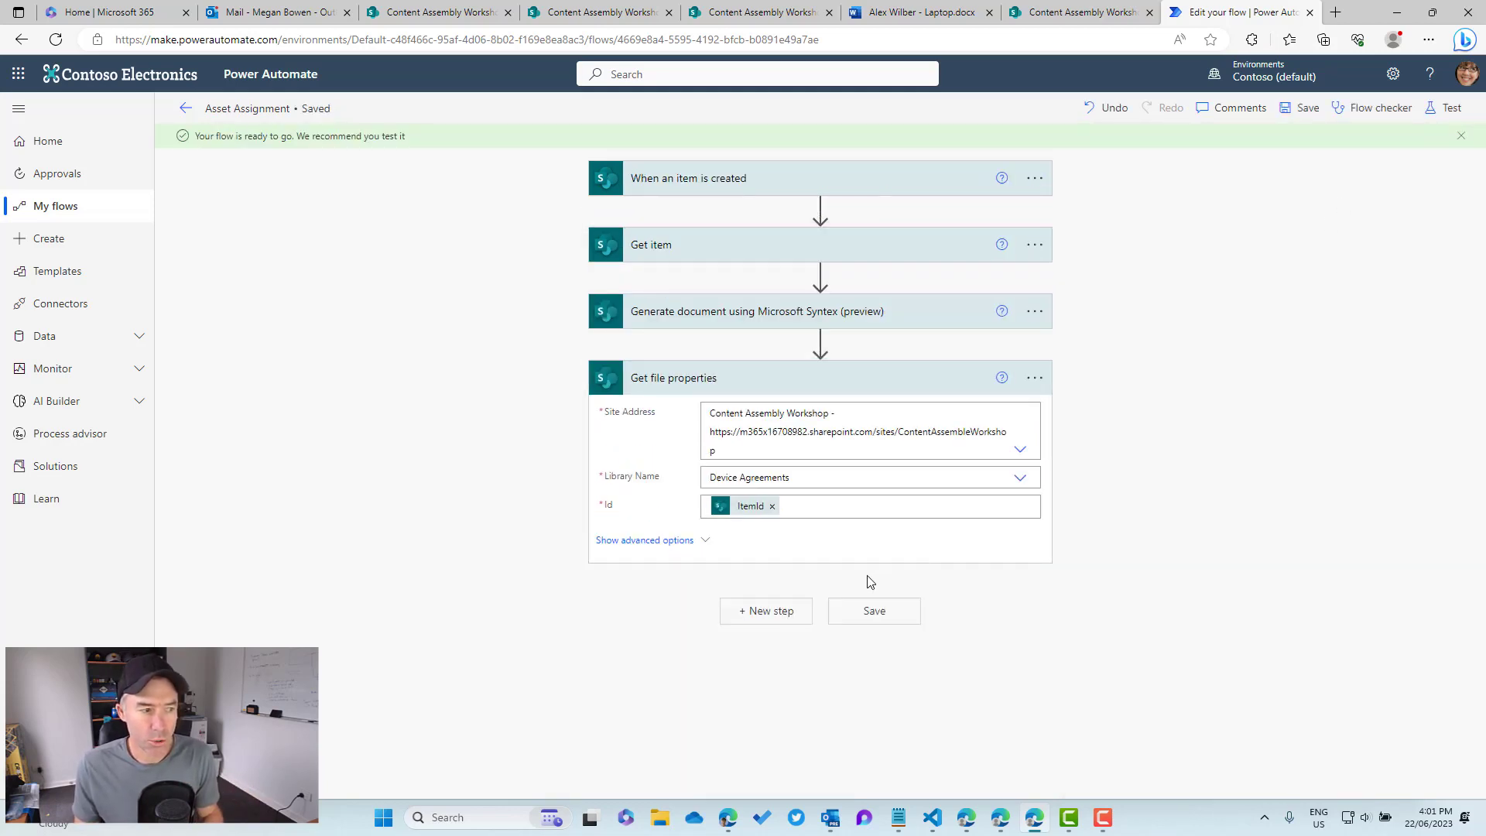
# Step: Add a Start and wait for an approval action with the approval type Approve/Reject - First to respond
pyautogui.click(781, 624)
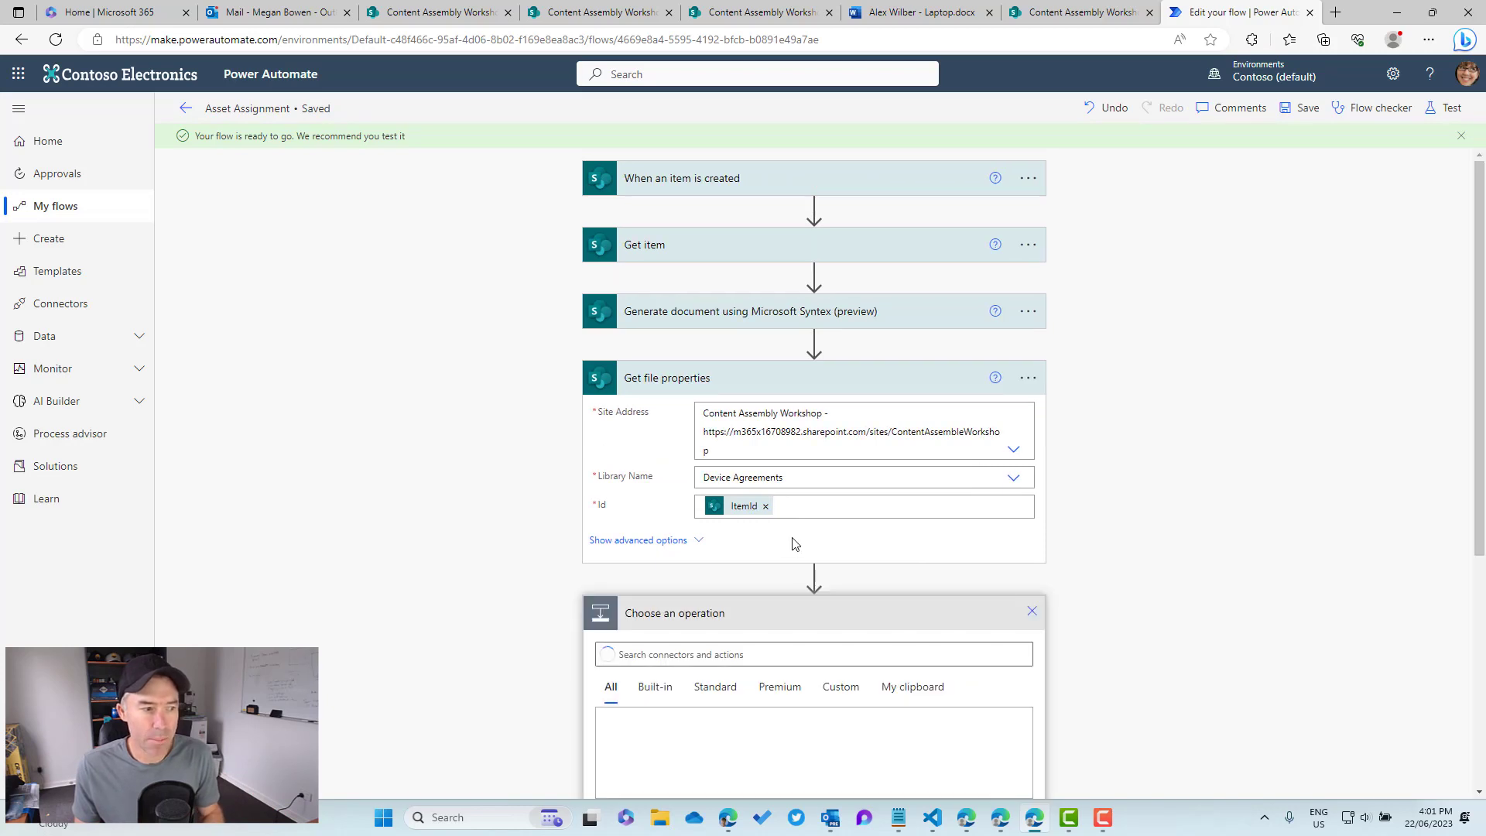
pyautogui.write('appr')
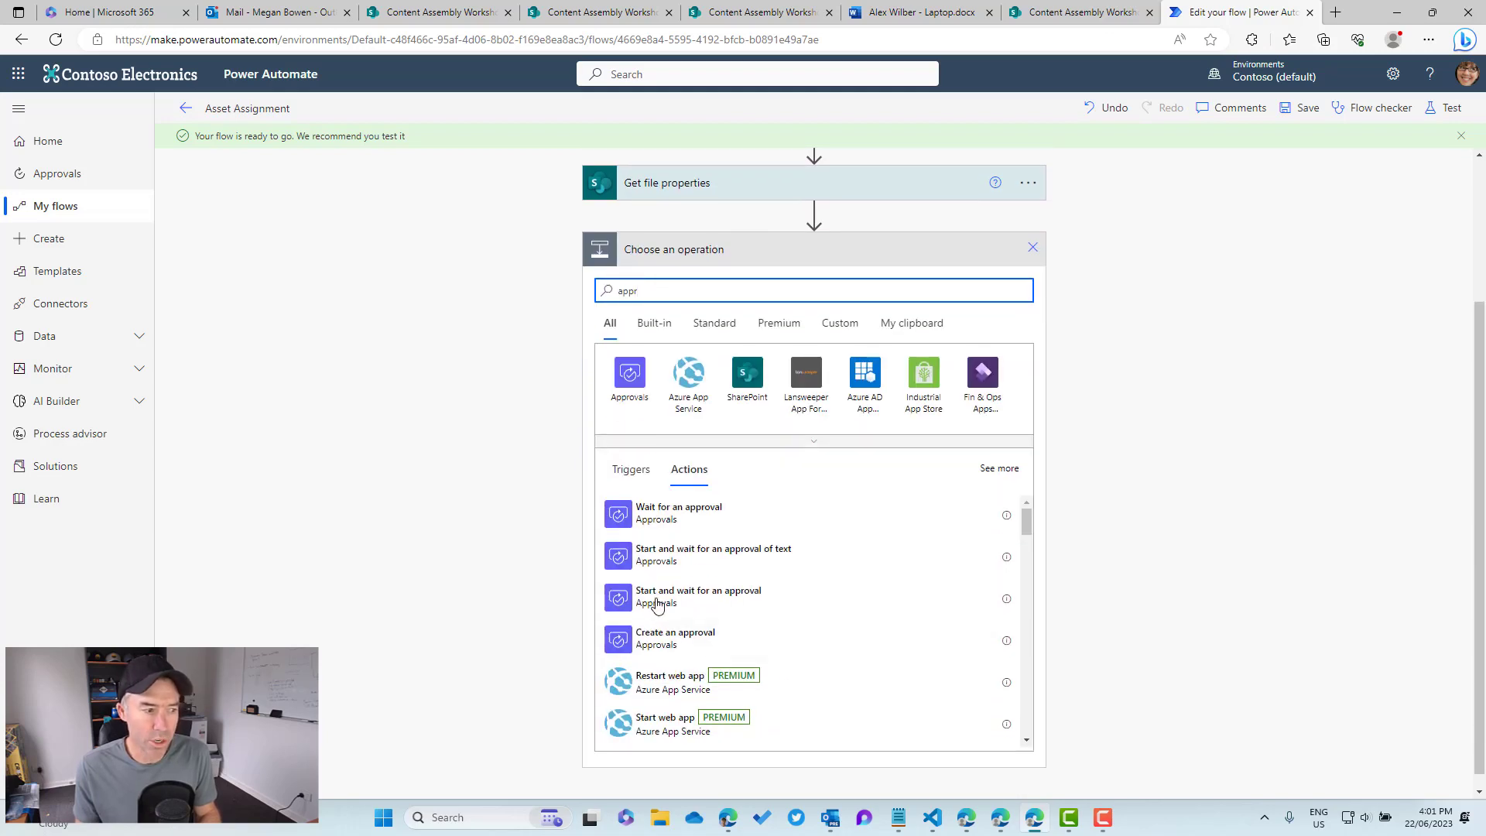
pyautogui.click(672, 602)
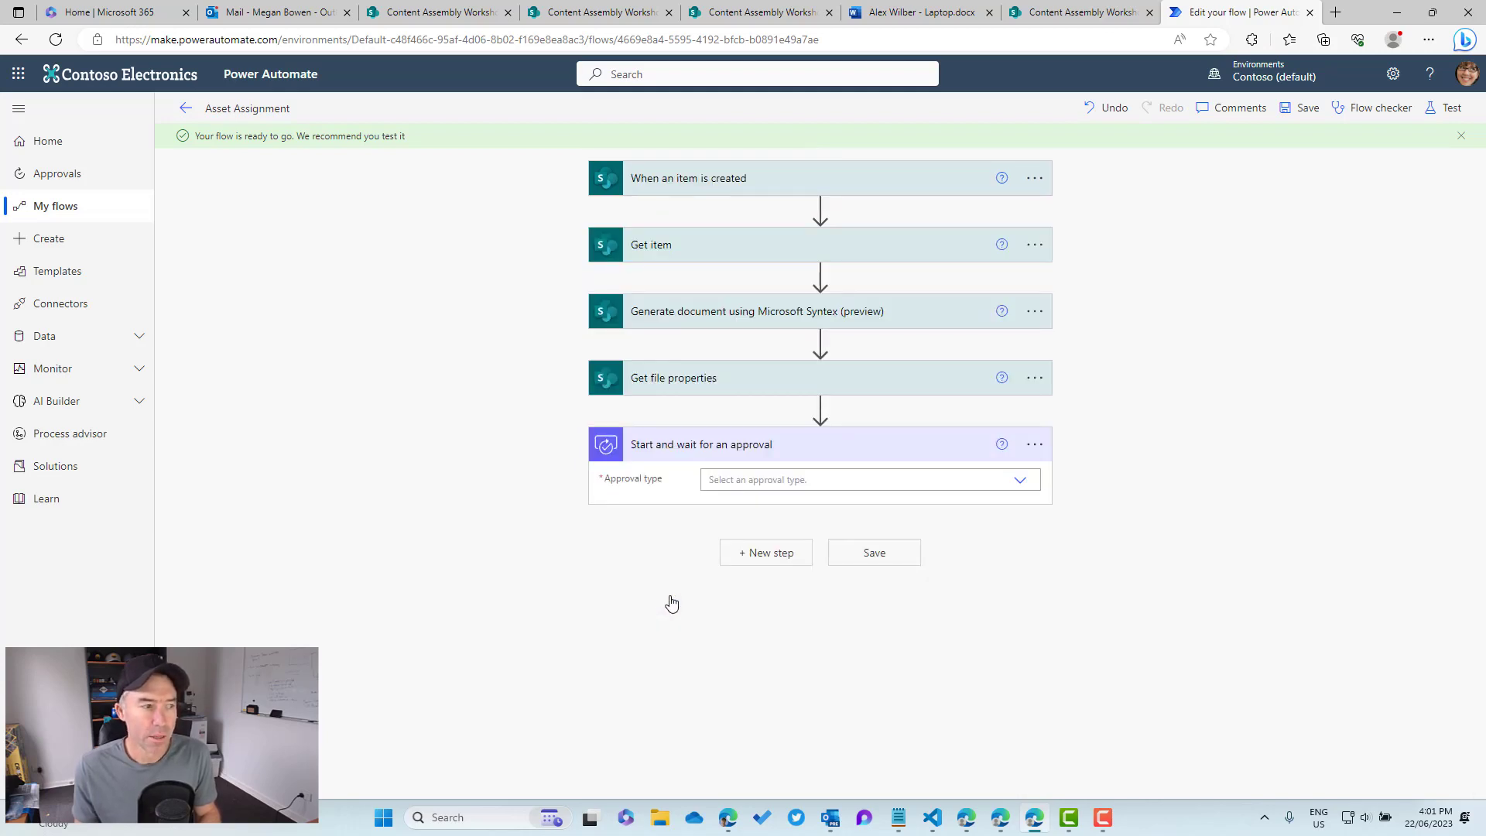
pyautogui.click(734, 481)
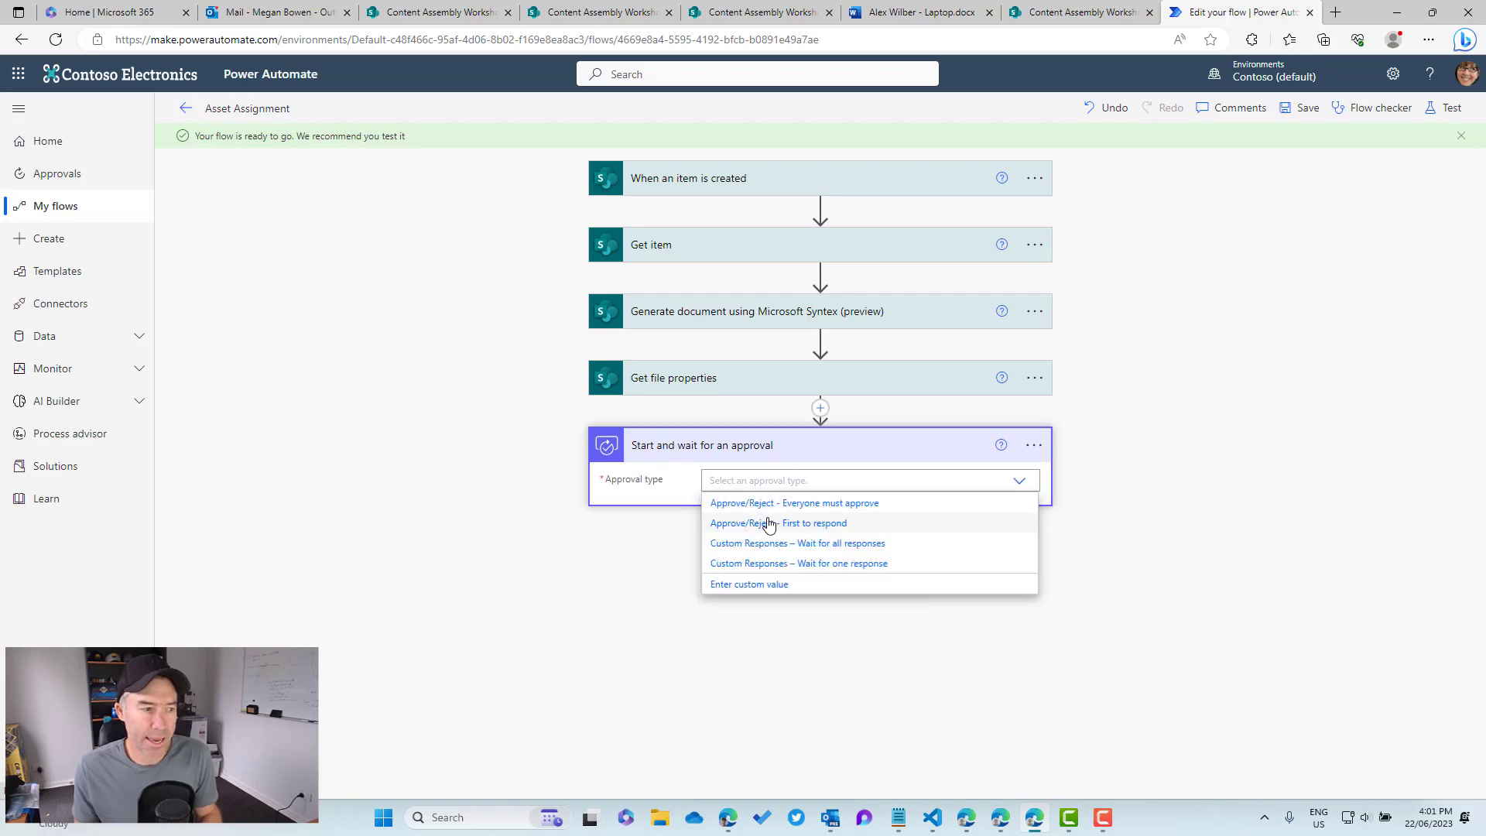
pyautogui.click(820, 528)
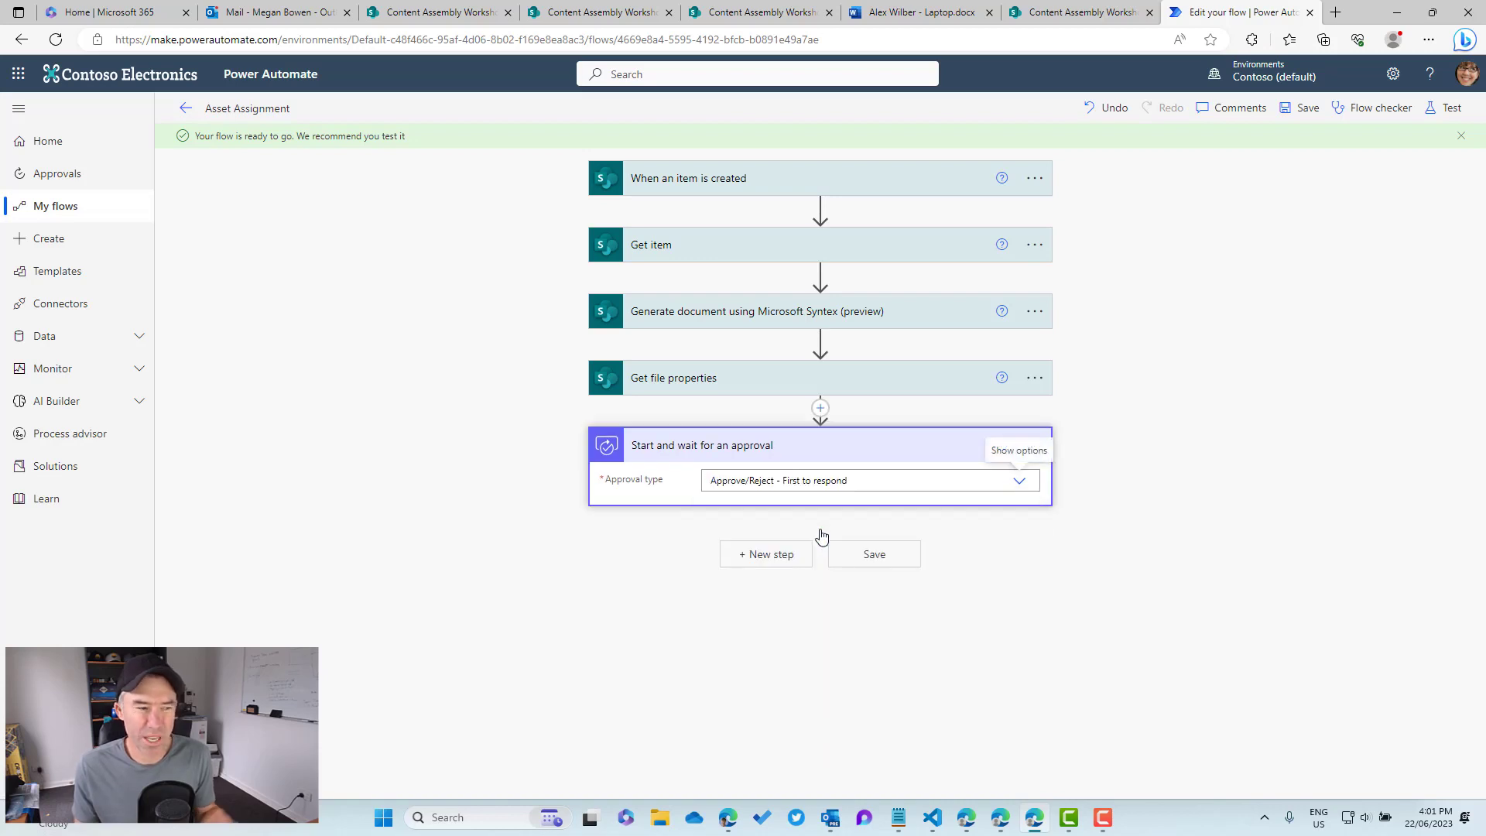
# Step: Title the approval "Your Deveice Agreement for review and approval" and assign it to the Current owner Email from Get item
pyautogui.click(730, 507)
pyautogui.write('Y')
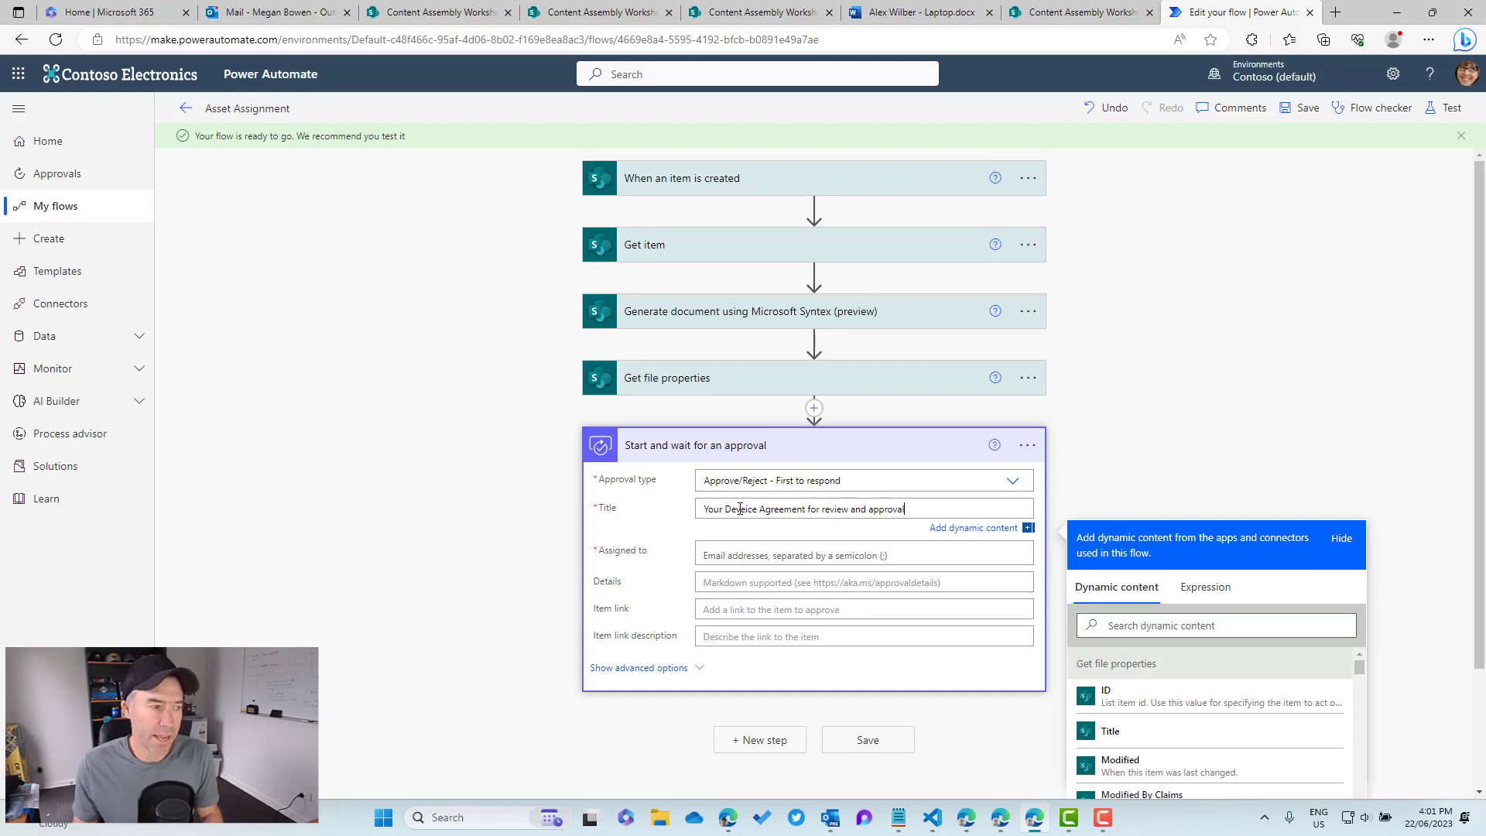
pyautogui.scroll(-2, 1372, 525)
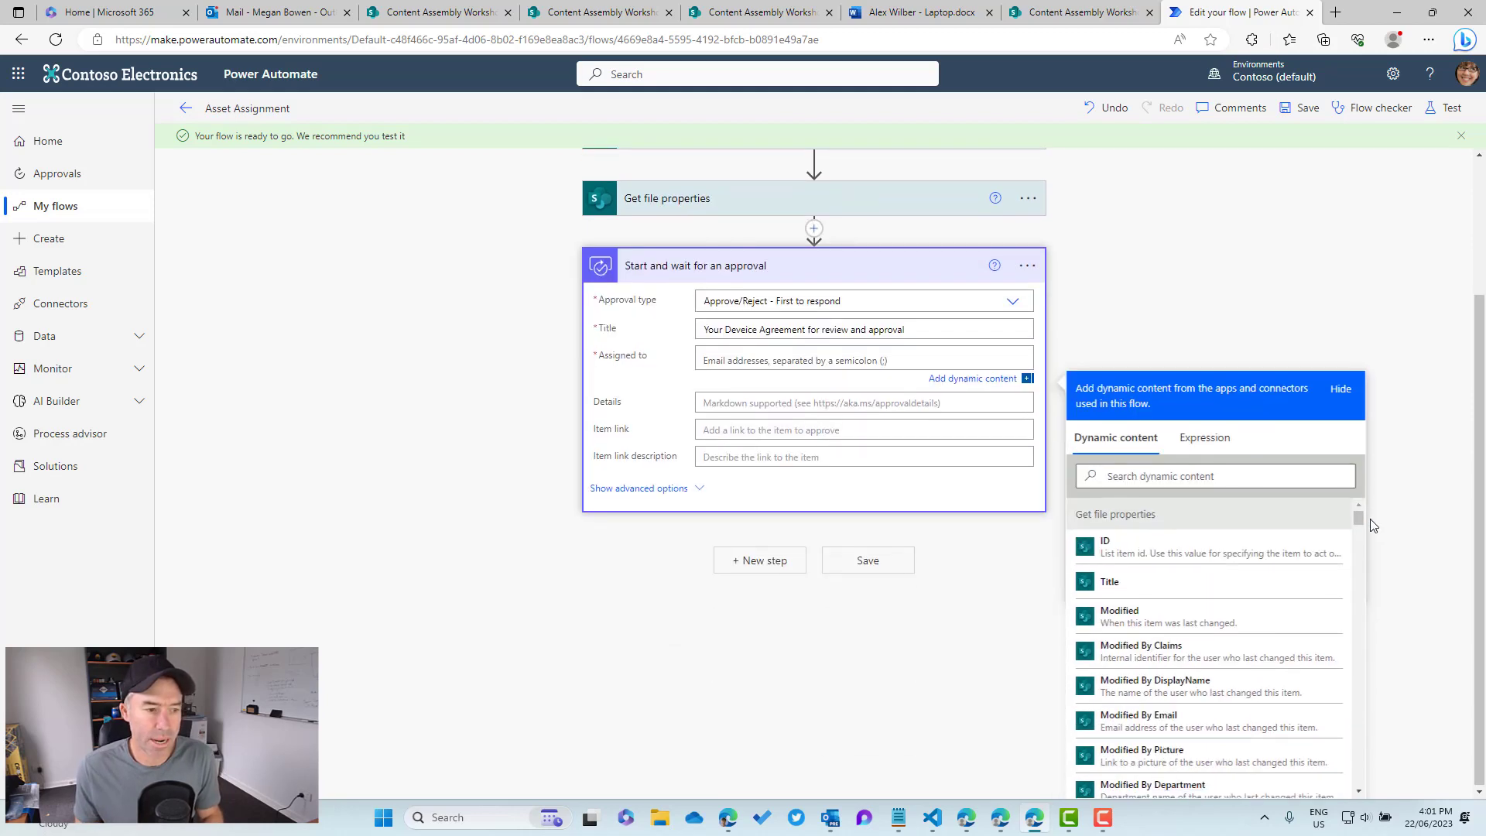
pyautogui.click(1253, 477)
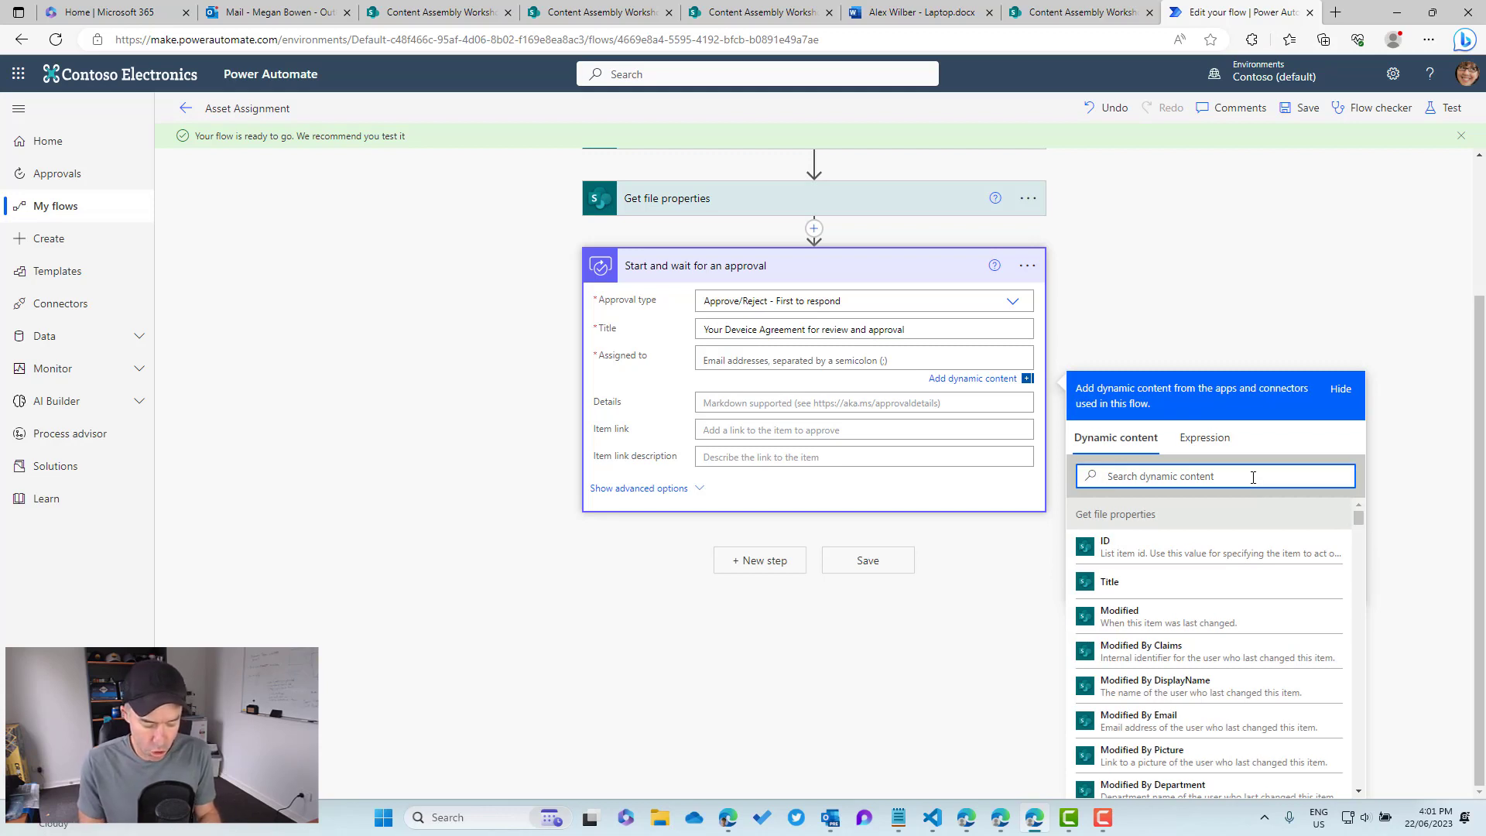
pyautogui.write('owner')
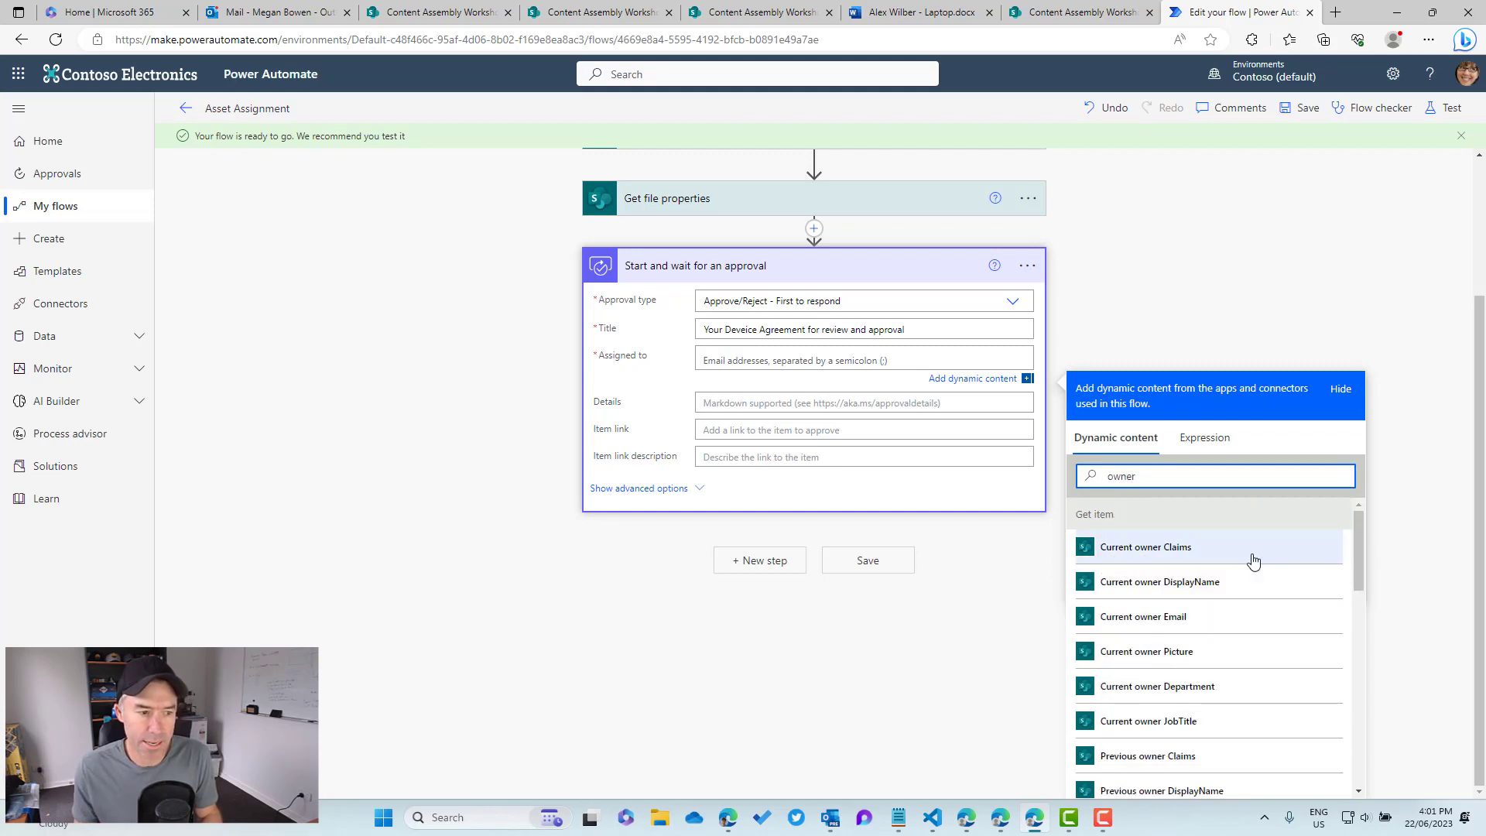
pyautogui.click(1161, 617)
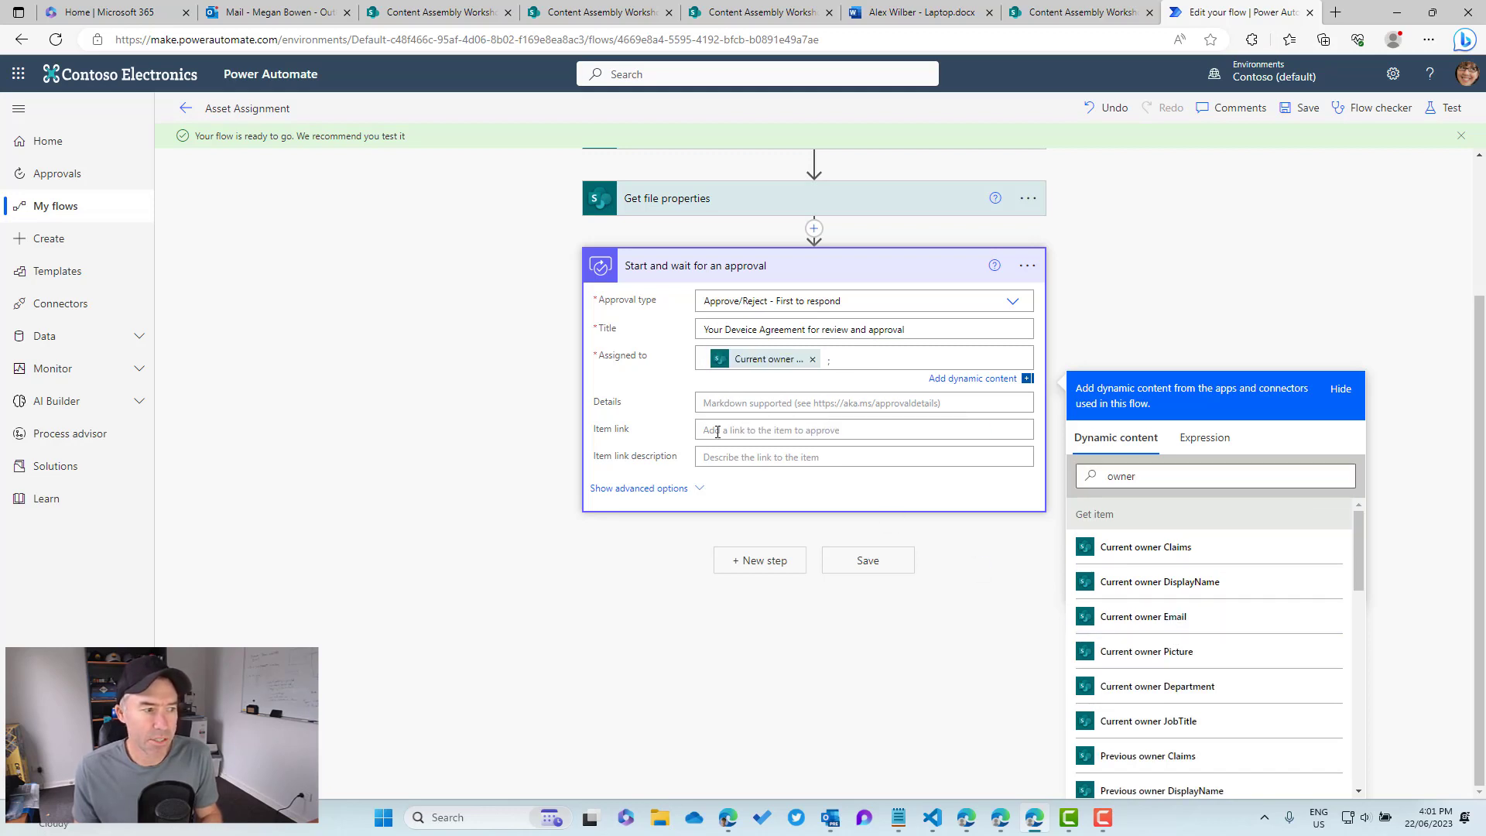
# Step: Set the approval's item link to Link to item from Get file properties, with the link description "Your agreement letter"
pyautogui.click(717, 432)
pyautogui.scroll(-1, 1336, 508)
pyautogui.scroll(1, 1335, 508)
pyautogui.click(1176, 469)
pyautogui.write('link')
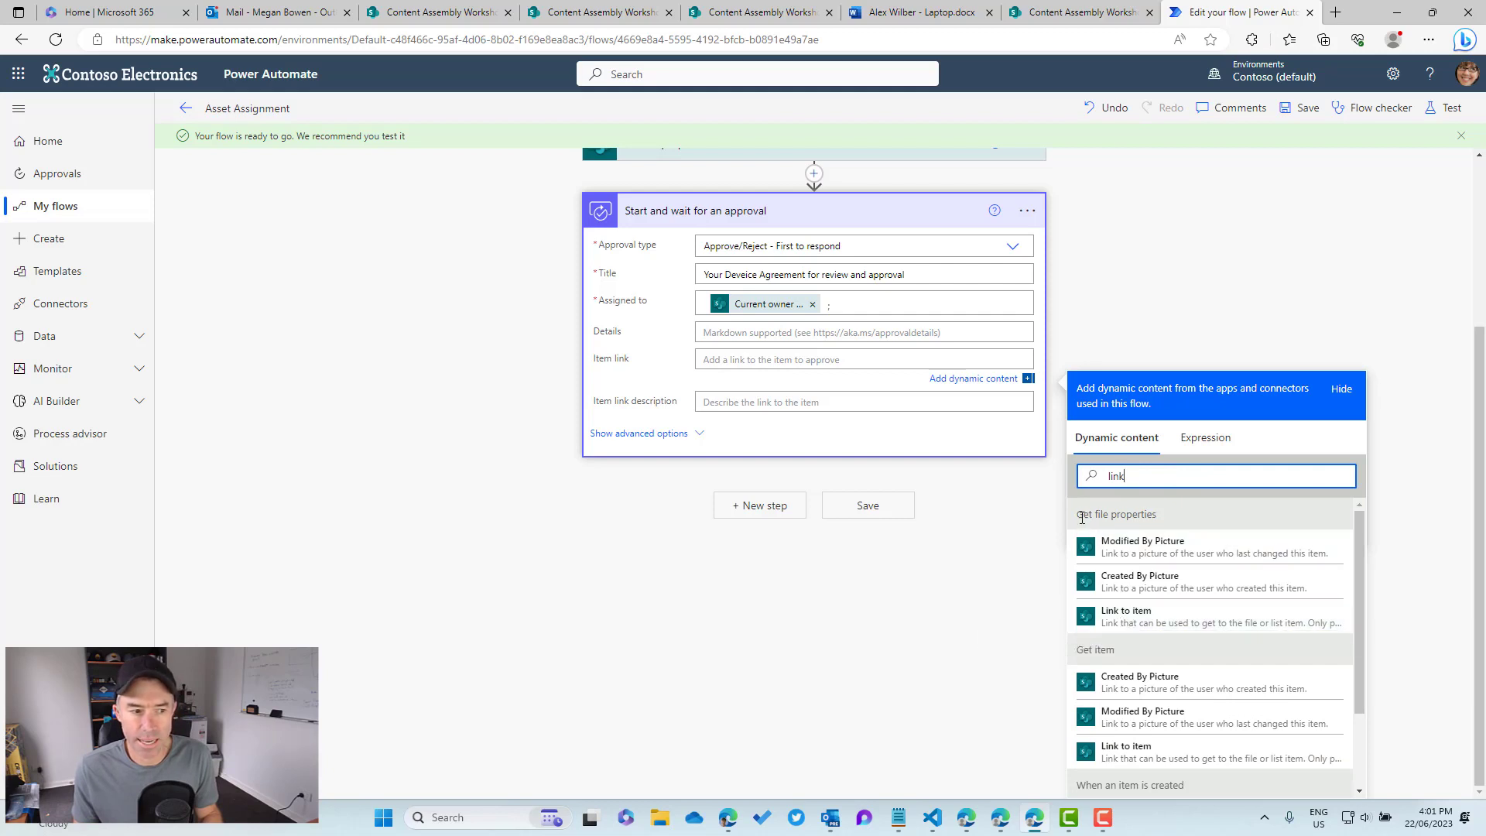
pyautogui.click(1126, 613)
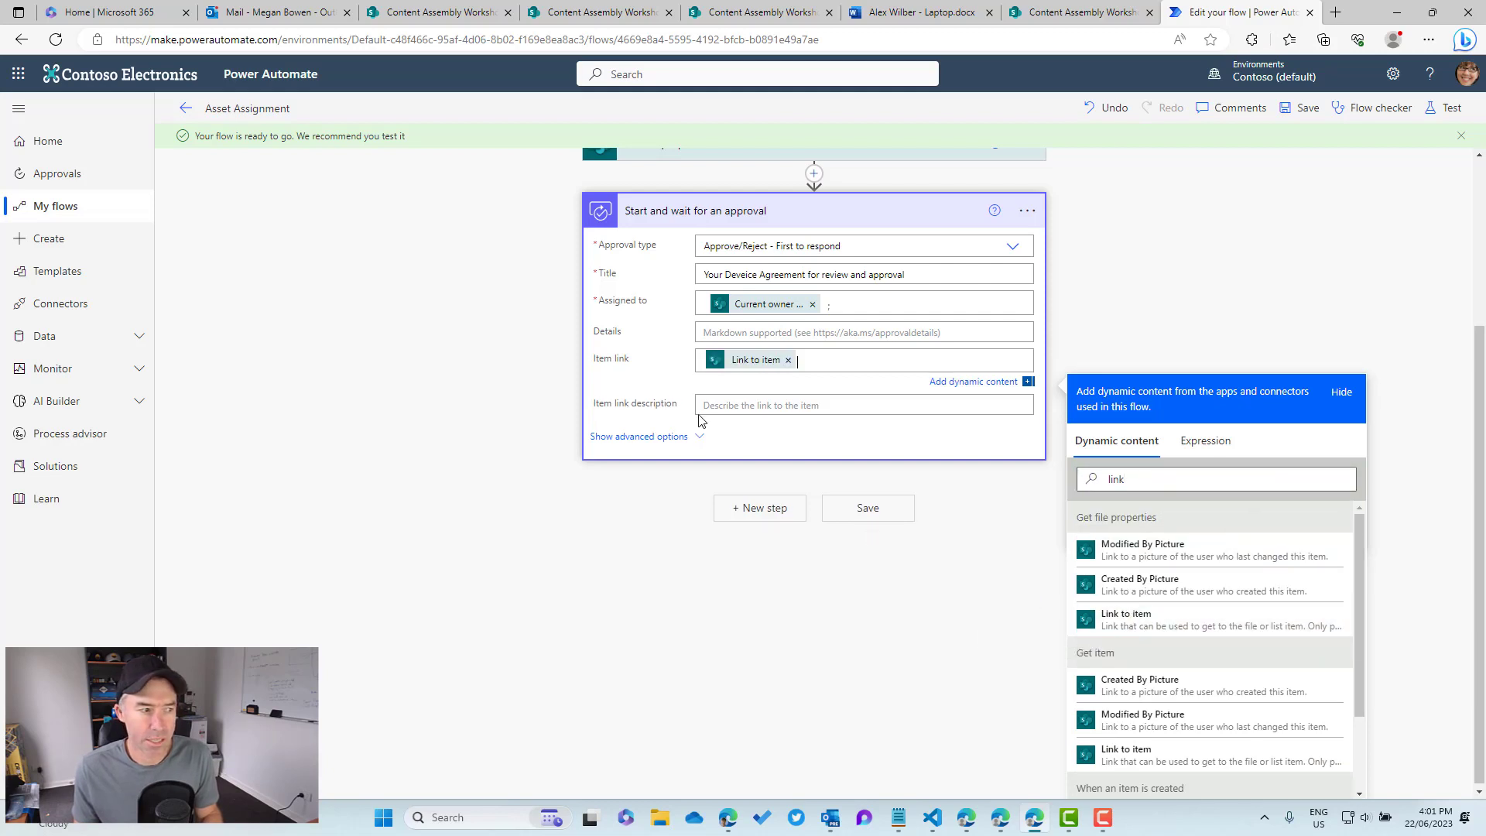
pyautogui.click(720, 403)
pyautogui.write('Your')
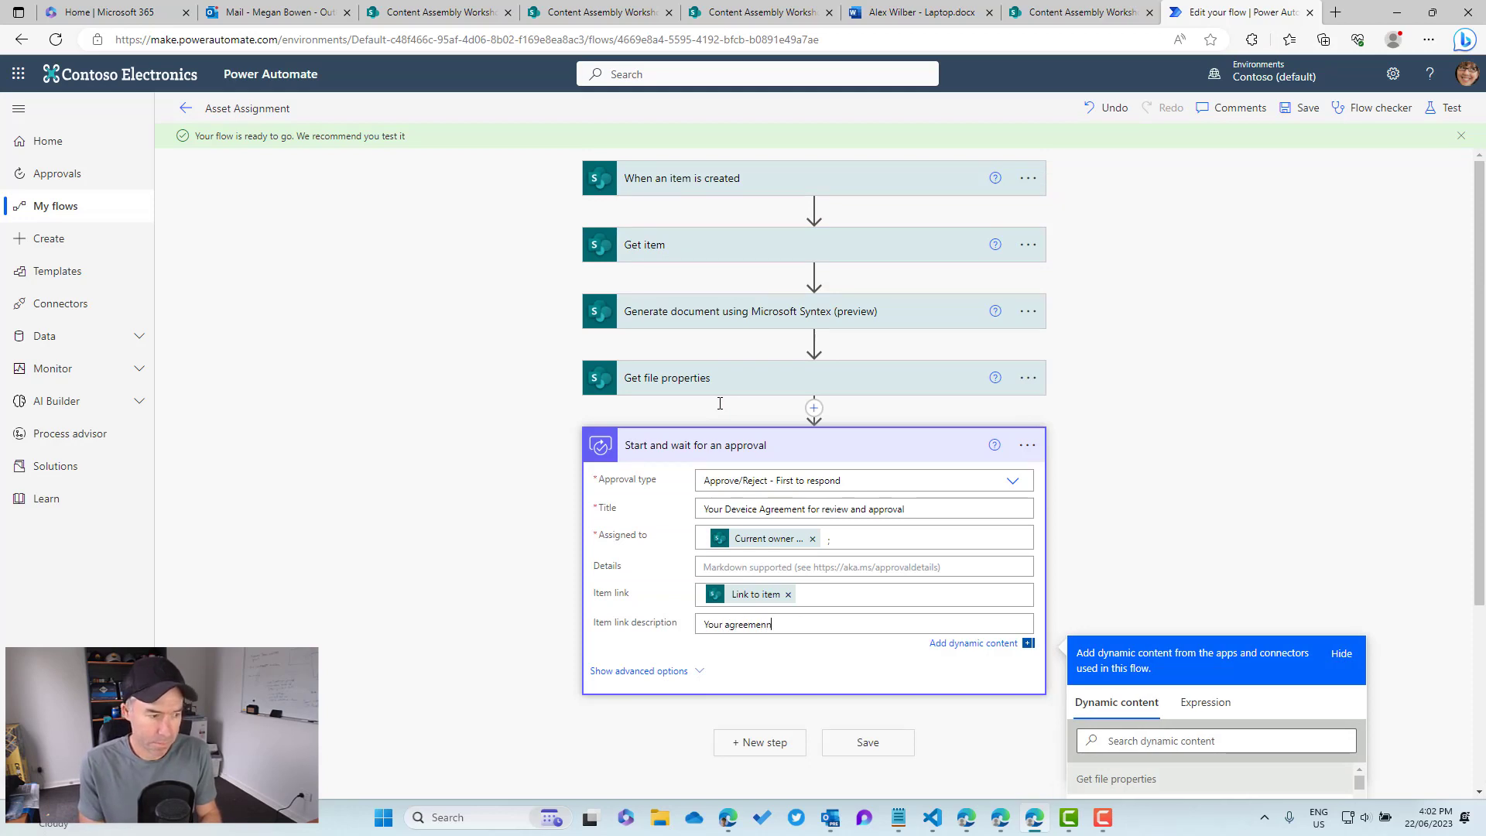
pyautogui.write(' agreement letter')
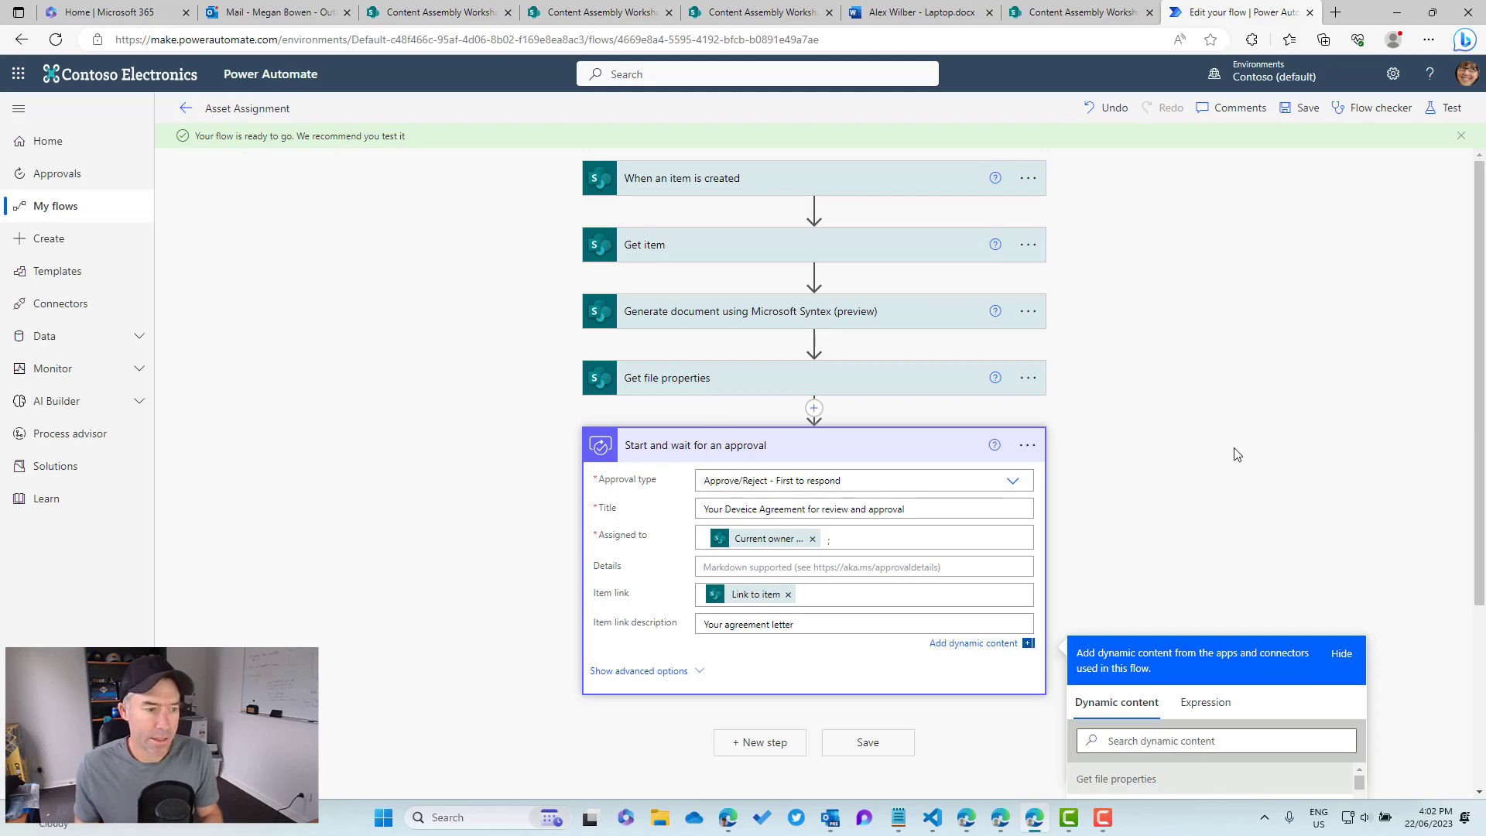
pyautogui.click(1236, 455)
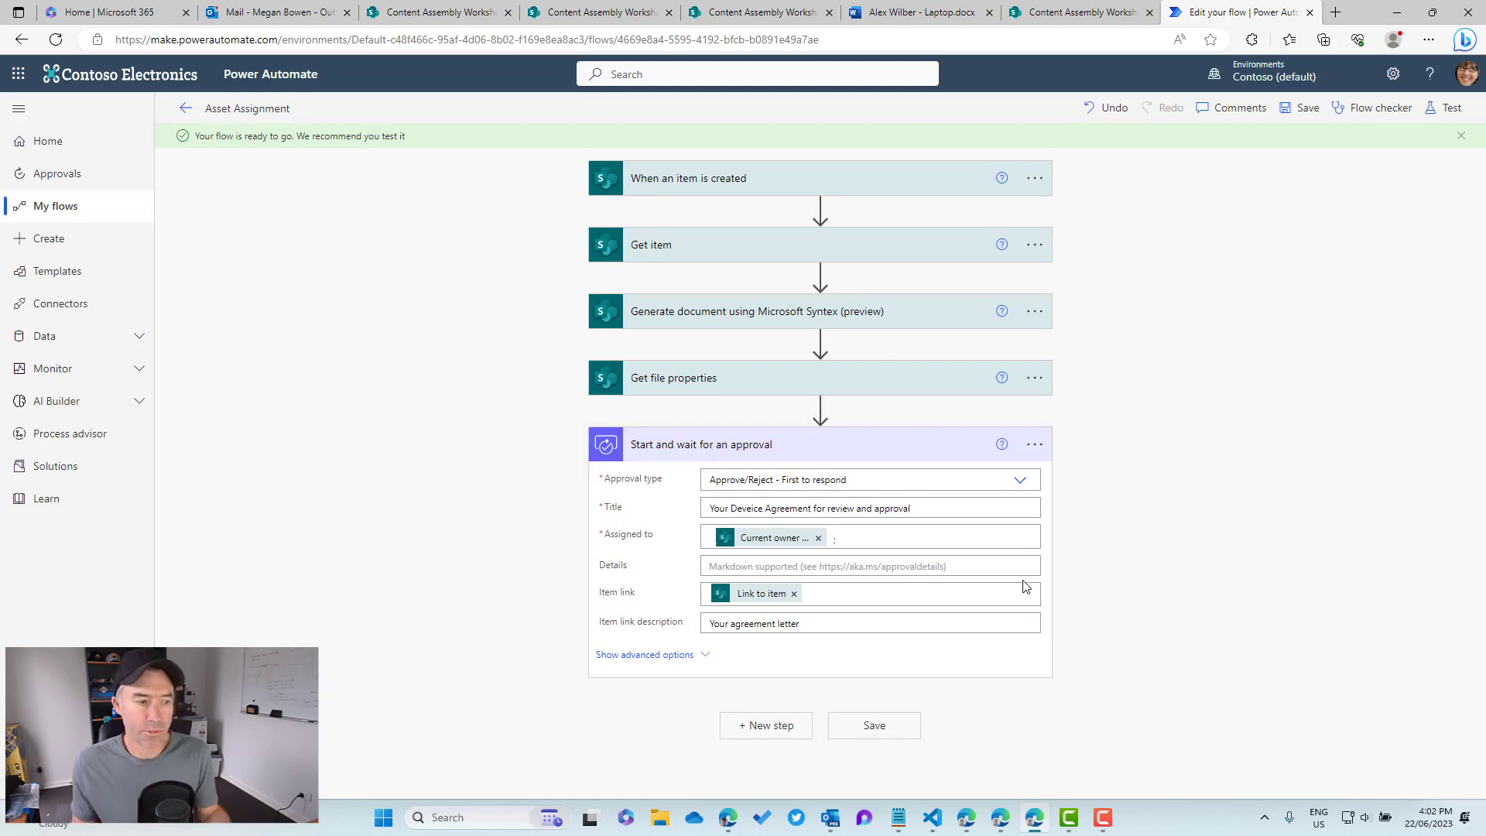
# Step: Add a Condition after the approval that checks whether the approval Outcome is equal to "Approve"
pyautogui.click(794, 732)
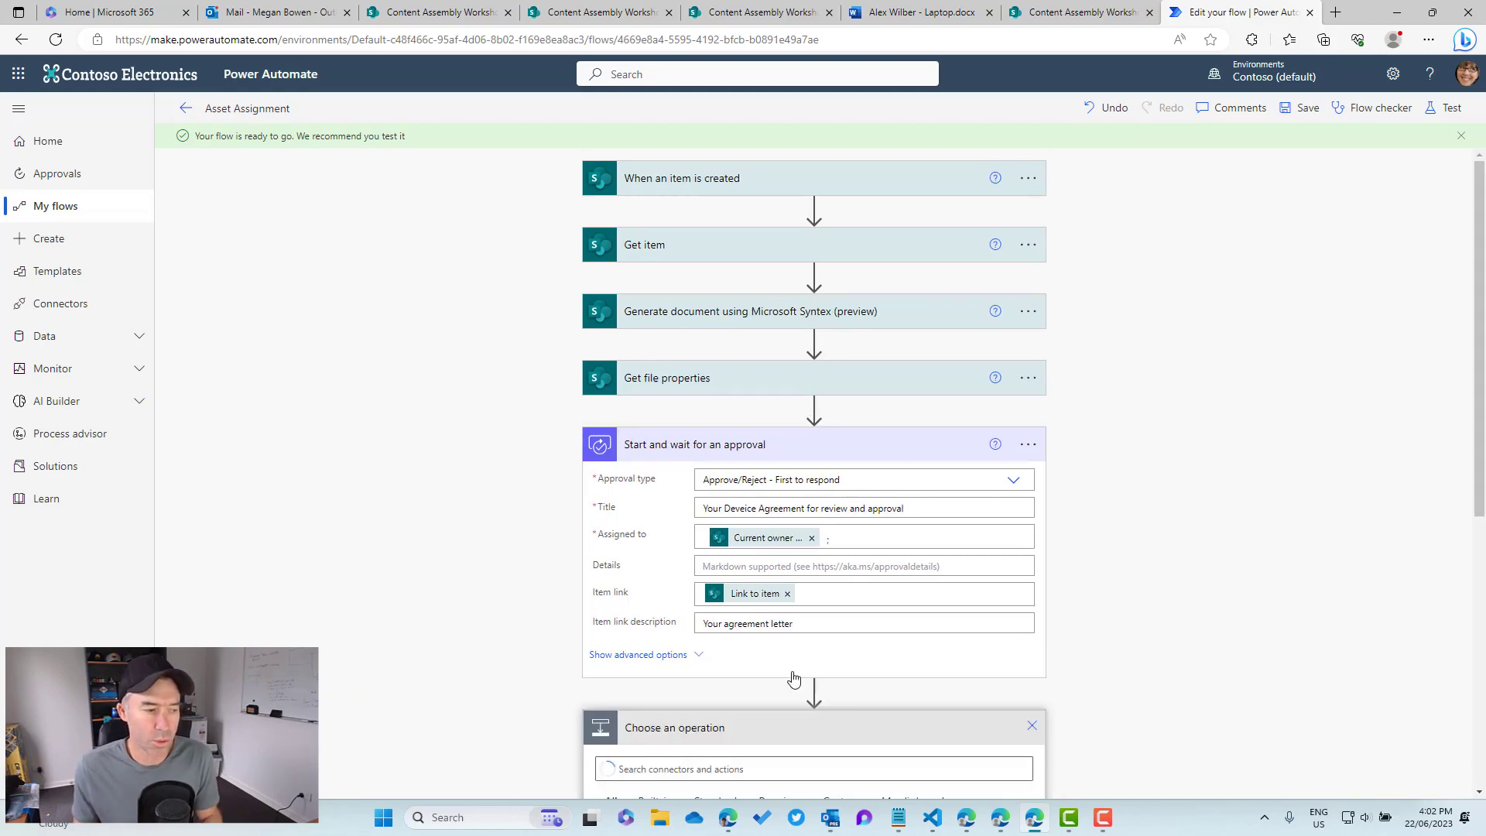
pyautogui.click(670, 511)
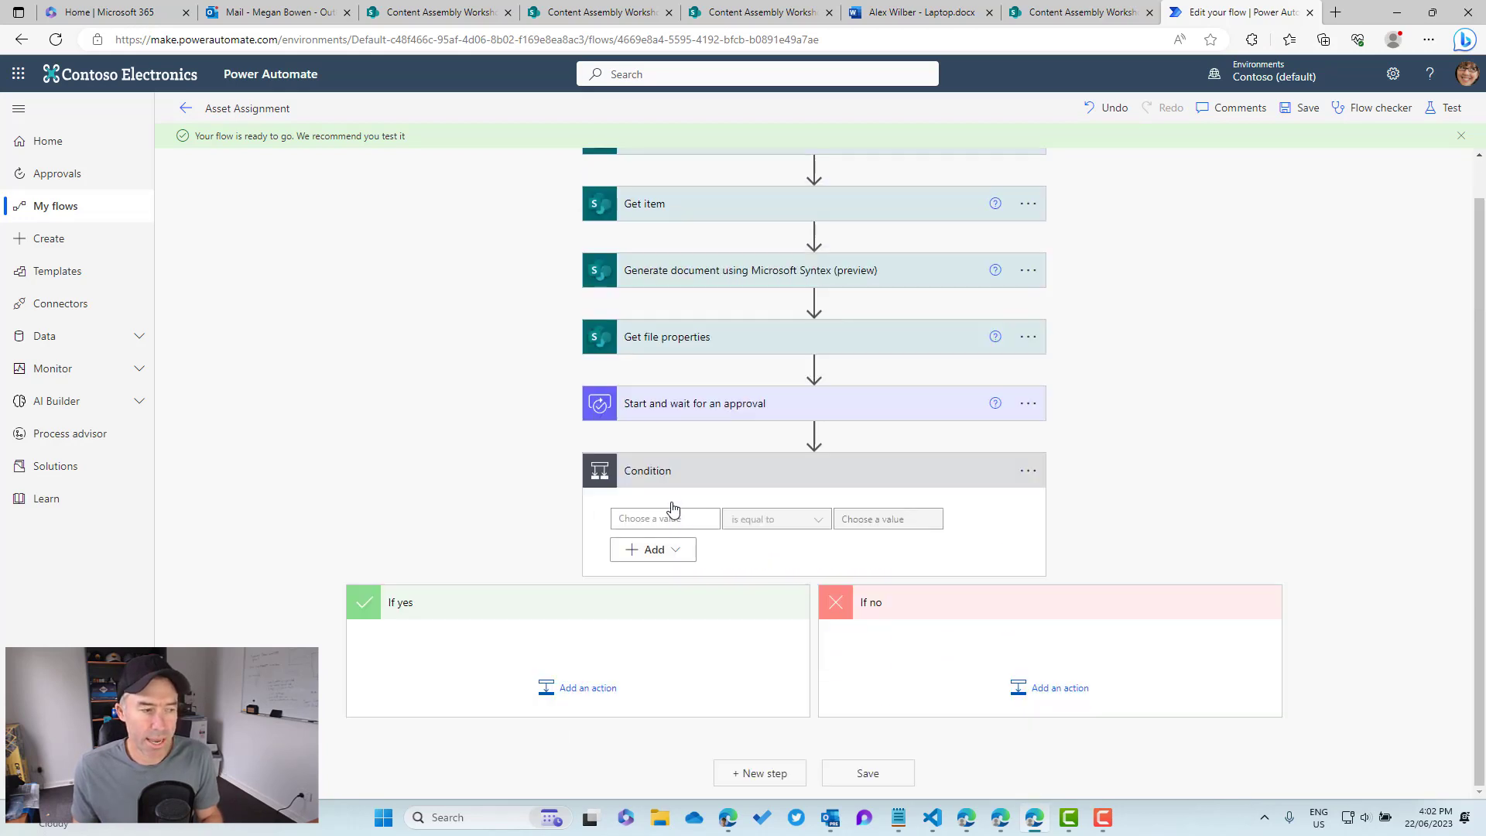
pyautogui.click(709, 524)
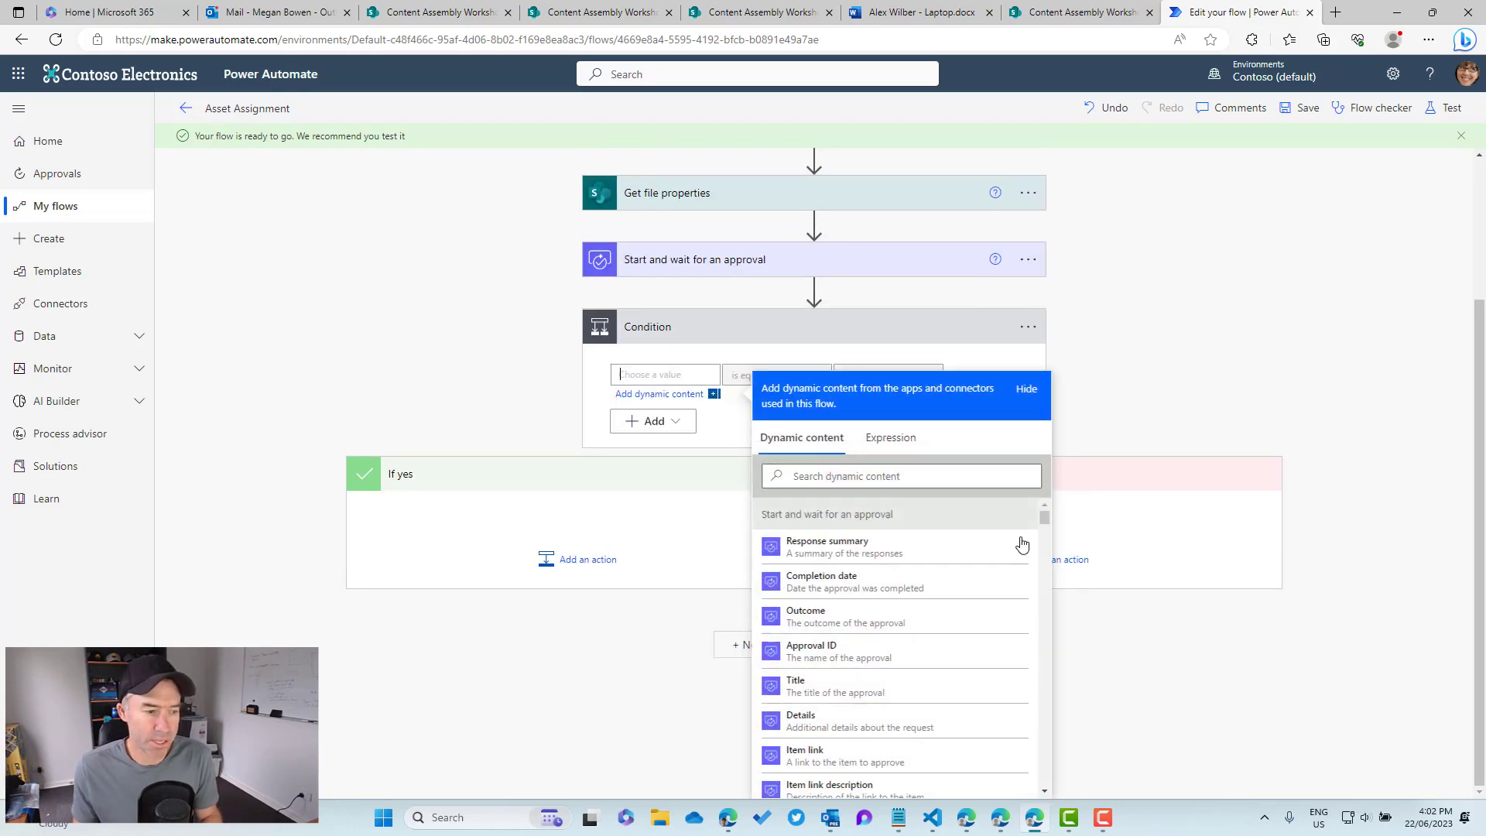
pyautogui.click(849, 615)
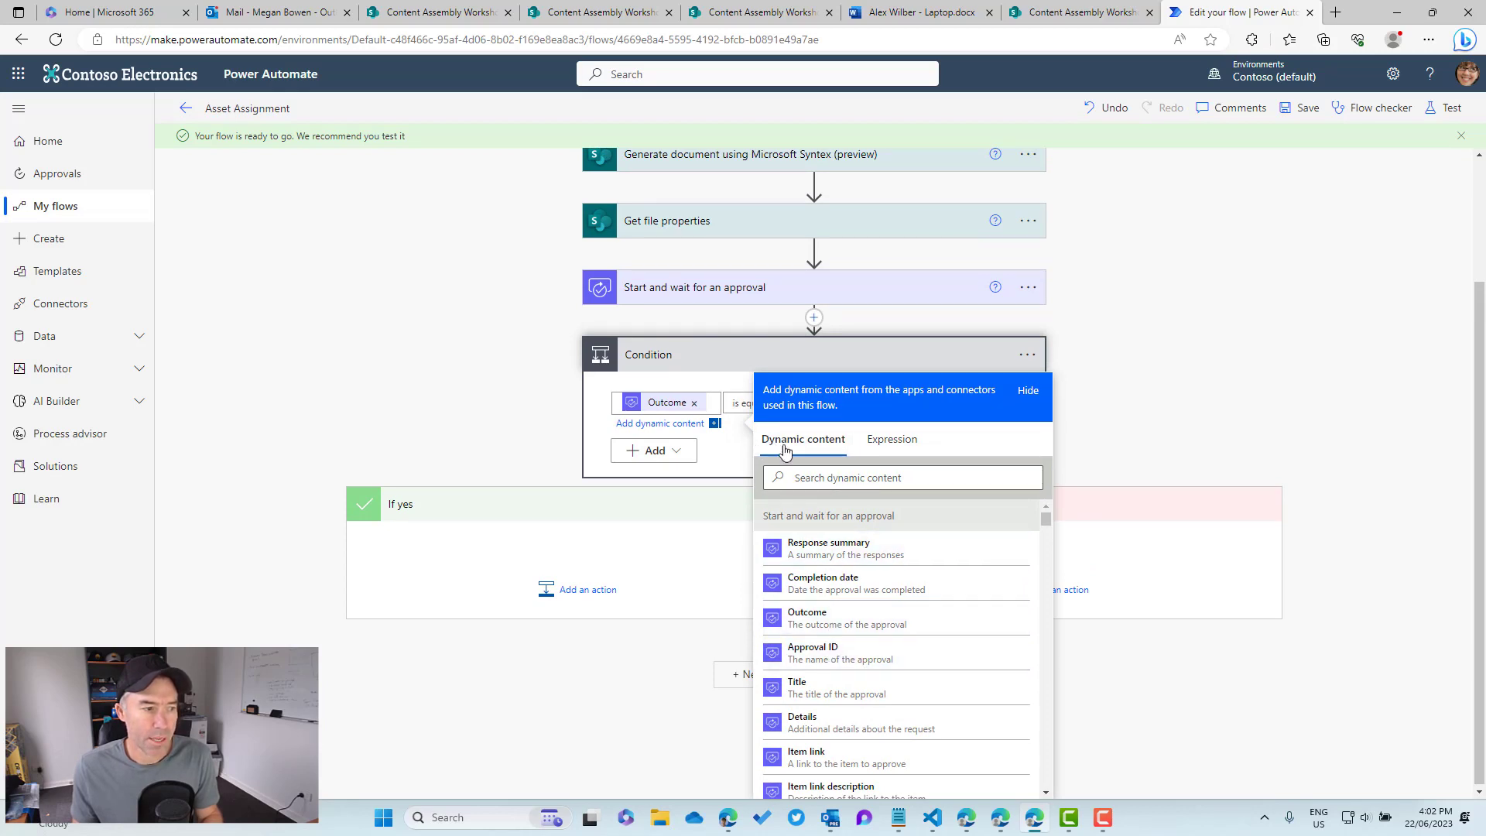
pyautogui.click(879, 356)
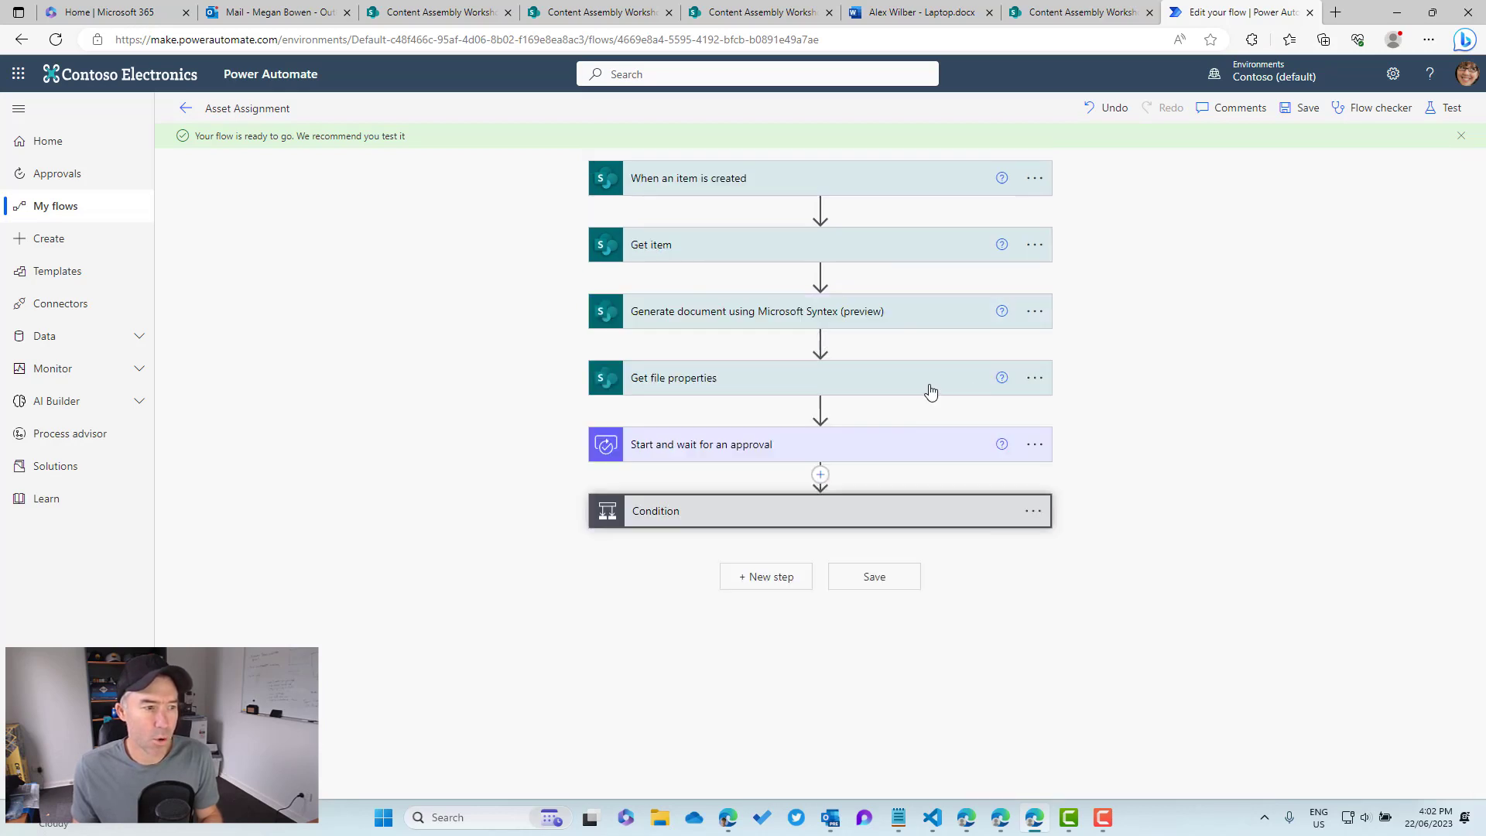
pyautogui.click(914, 455)
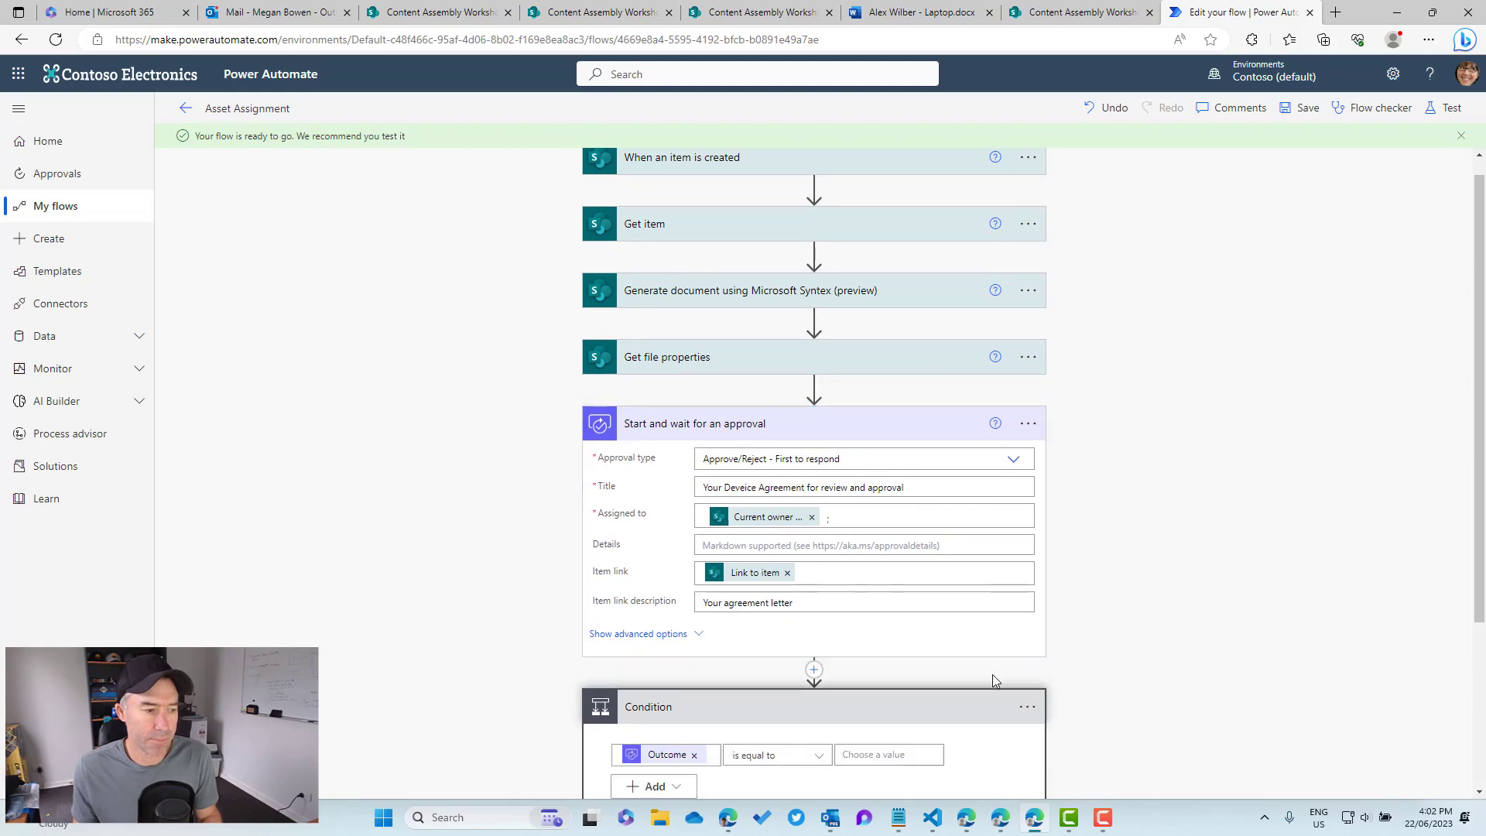
pyautogui.click(879, 516)
pyautogui.write('App')
pyautogui.click(603, 712)
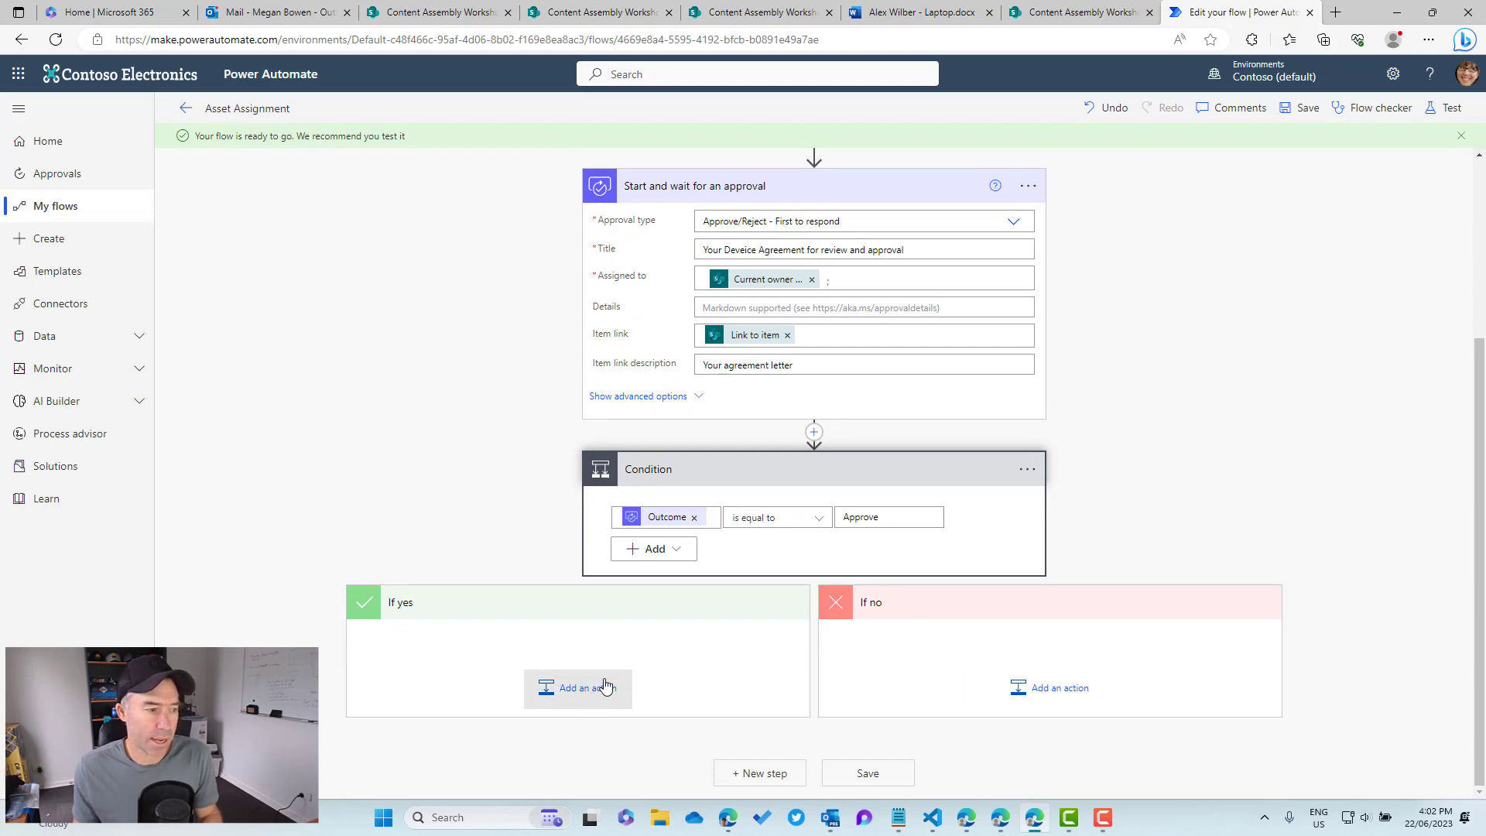
# Step: Add an Office 365 Outlook Send an email (V2) action to the condition's If yes branch
pyautogui.click(588, 695)
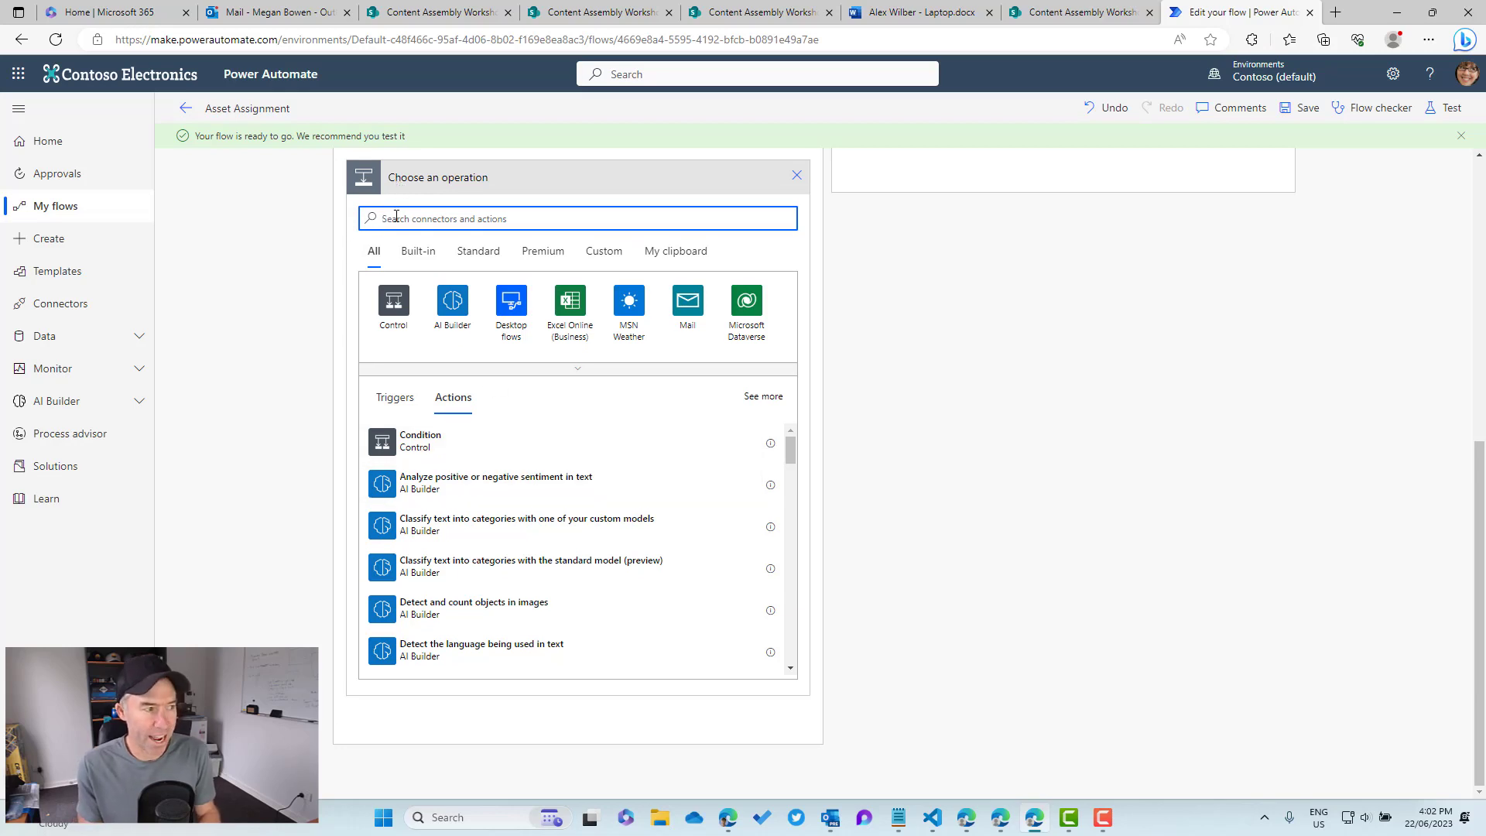
pyautogui.write('email')
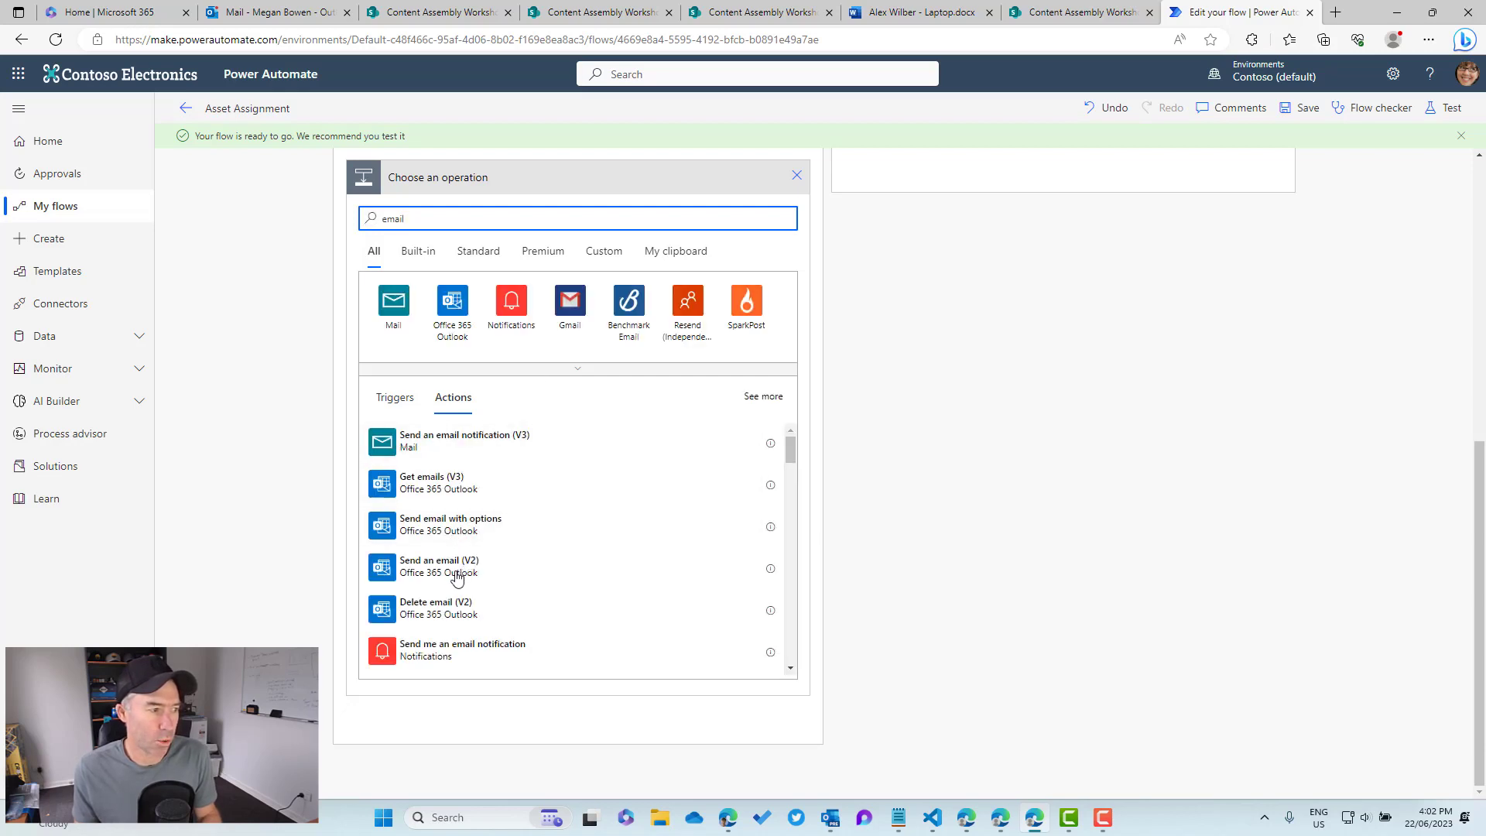
pyautogui.click(617, 568)
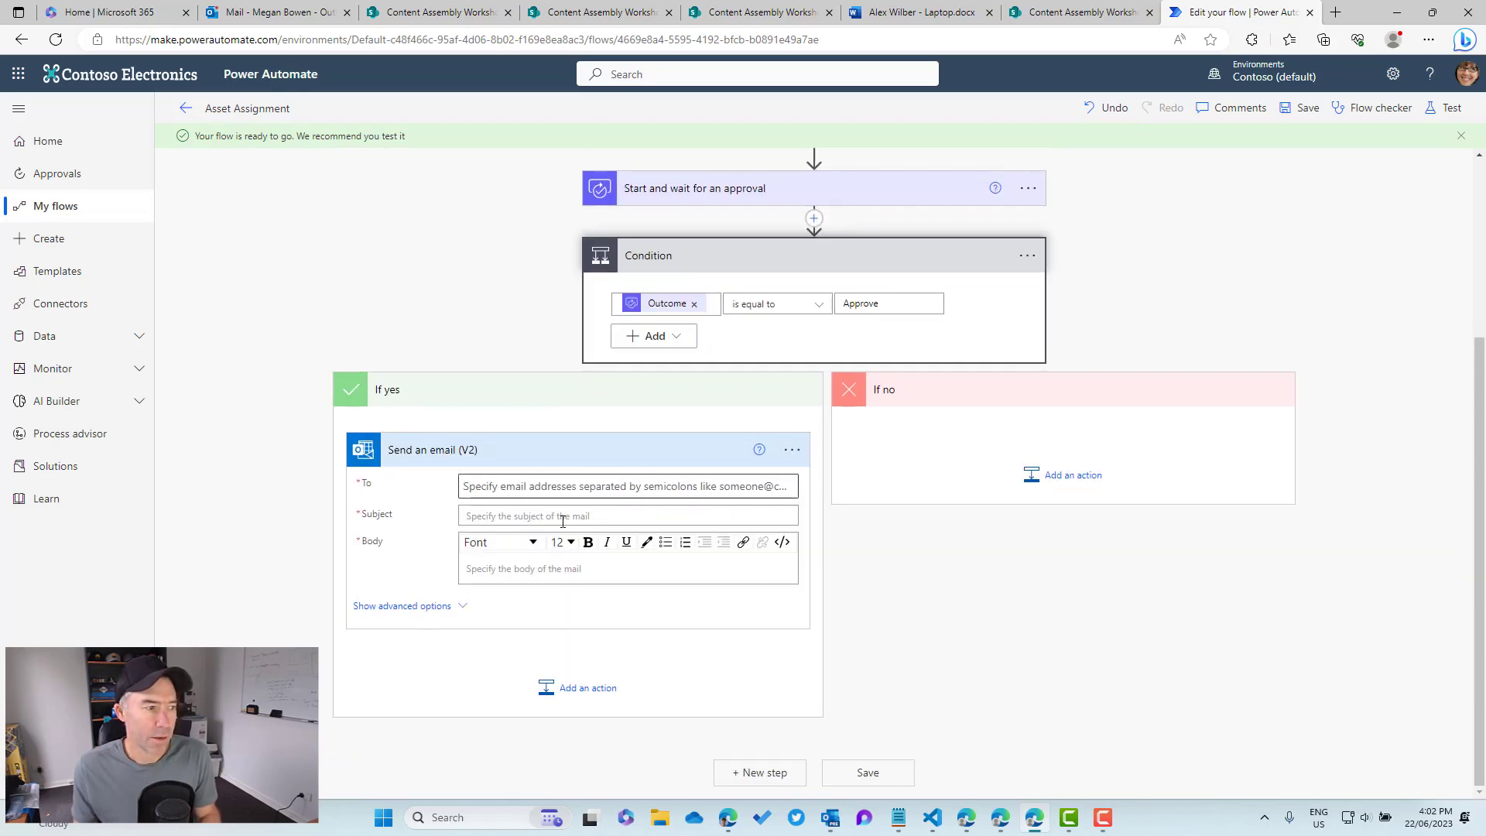
# Step: Address the email to the Created By Email value from Get item
pyautogui.click(549, 490)
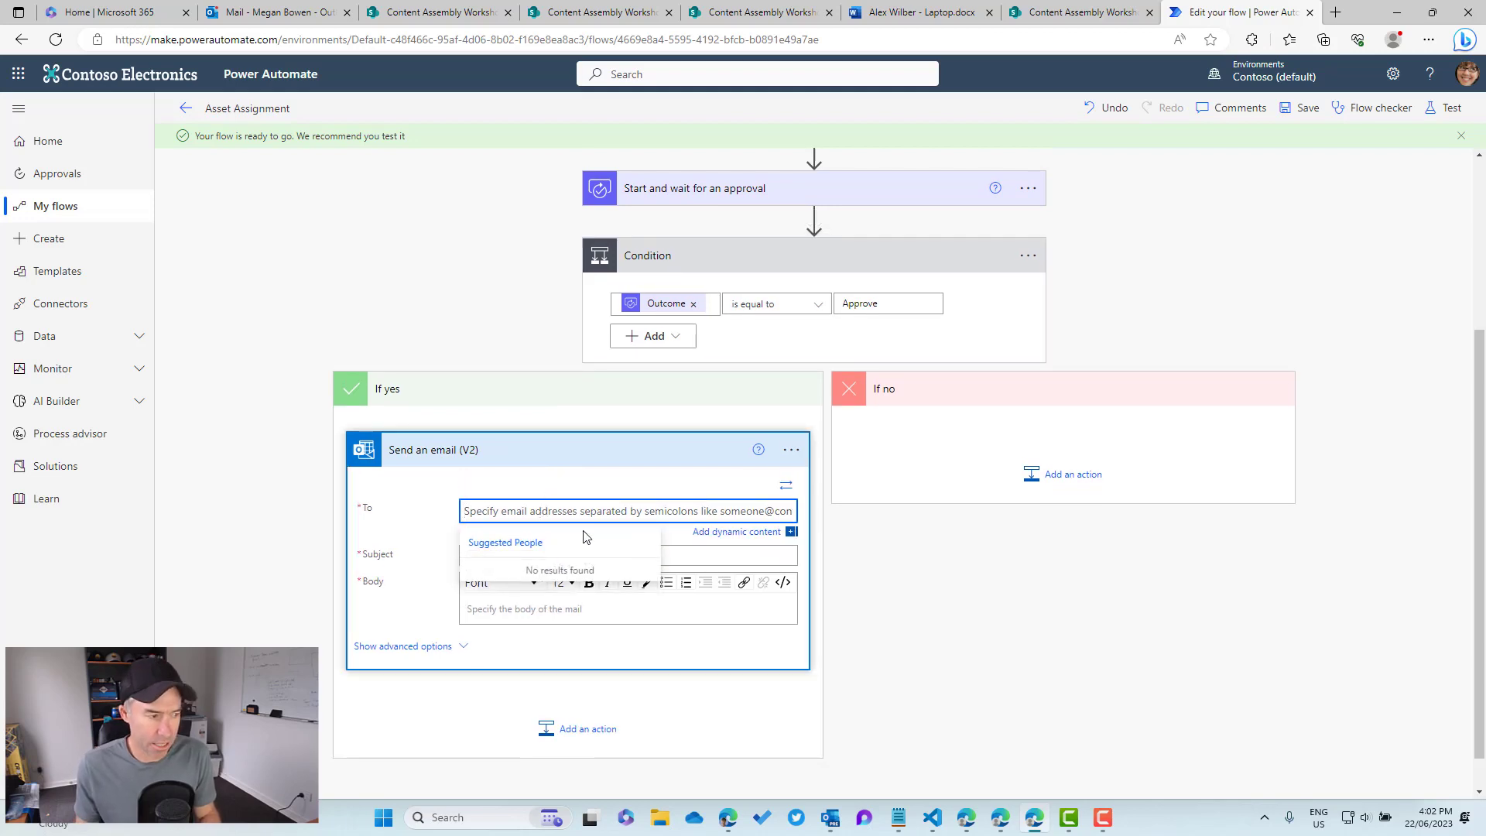
pyautogui.click(766, 533)
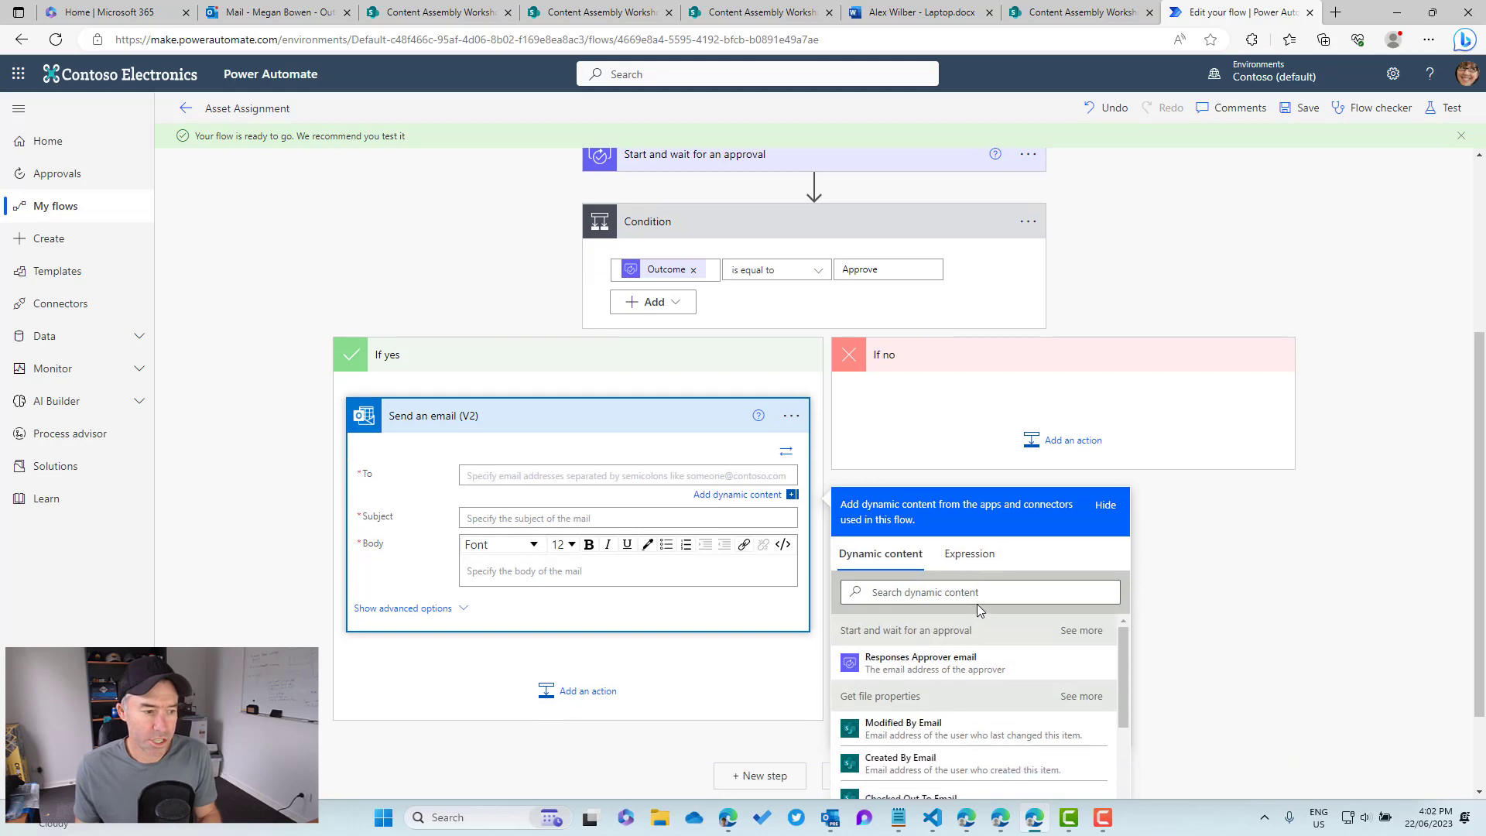
pyautogui.click(897, 534)
pyautogui.write('create')
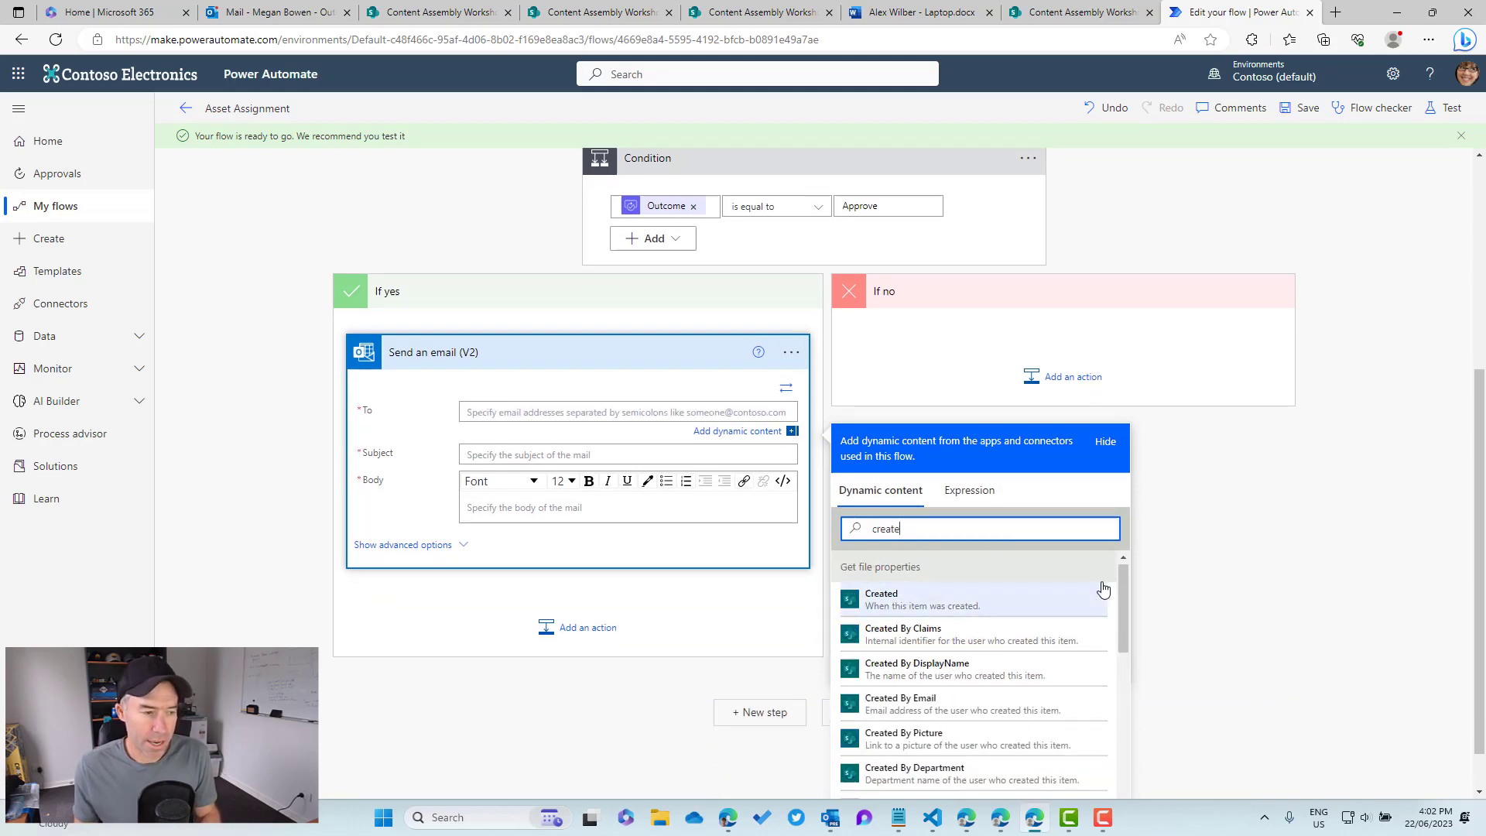
pyautogui.scroll(-1, 967, 596)
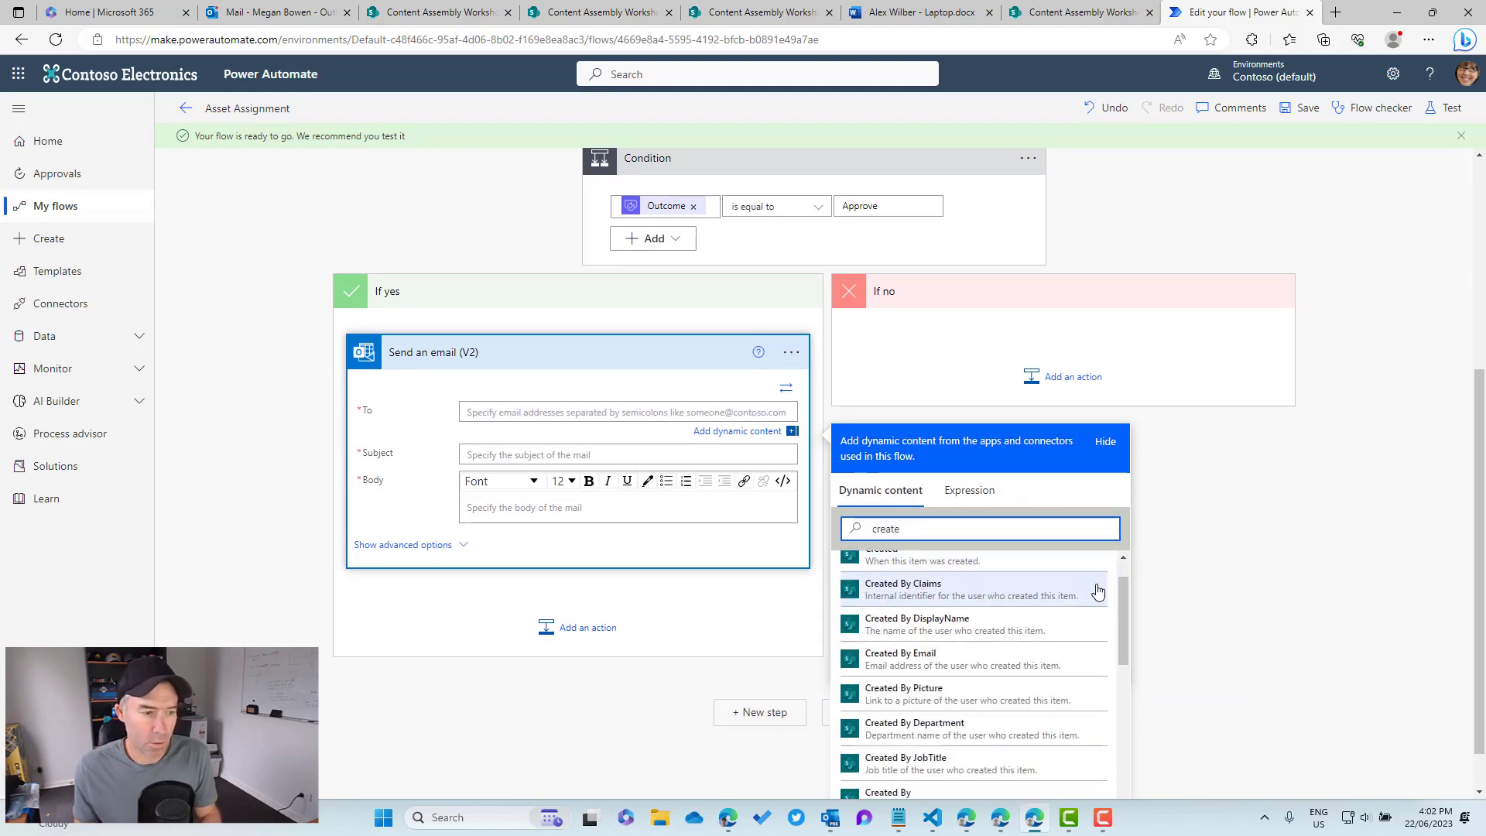
pyautogui.scroll(-1, 1478, 411)
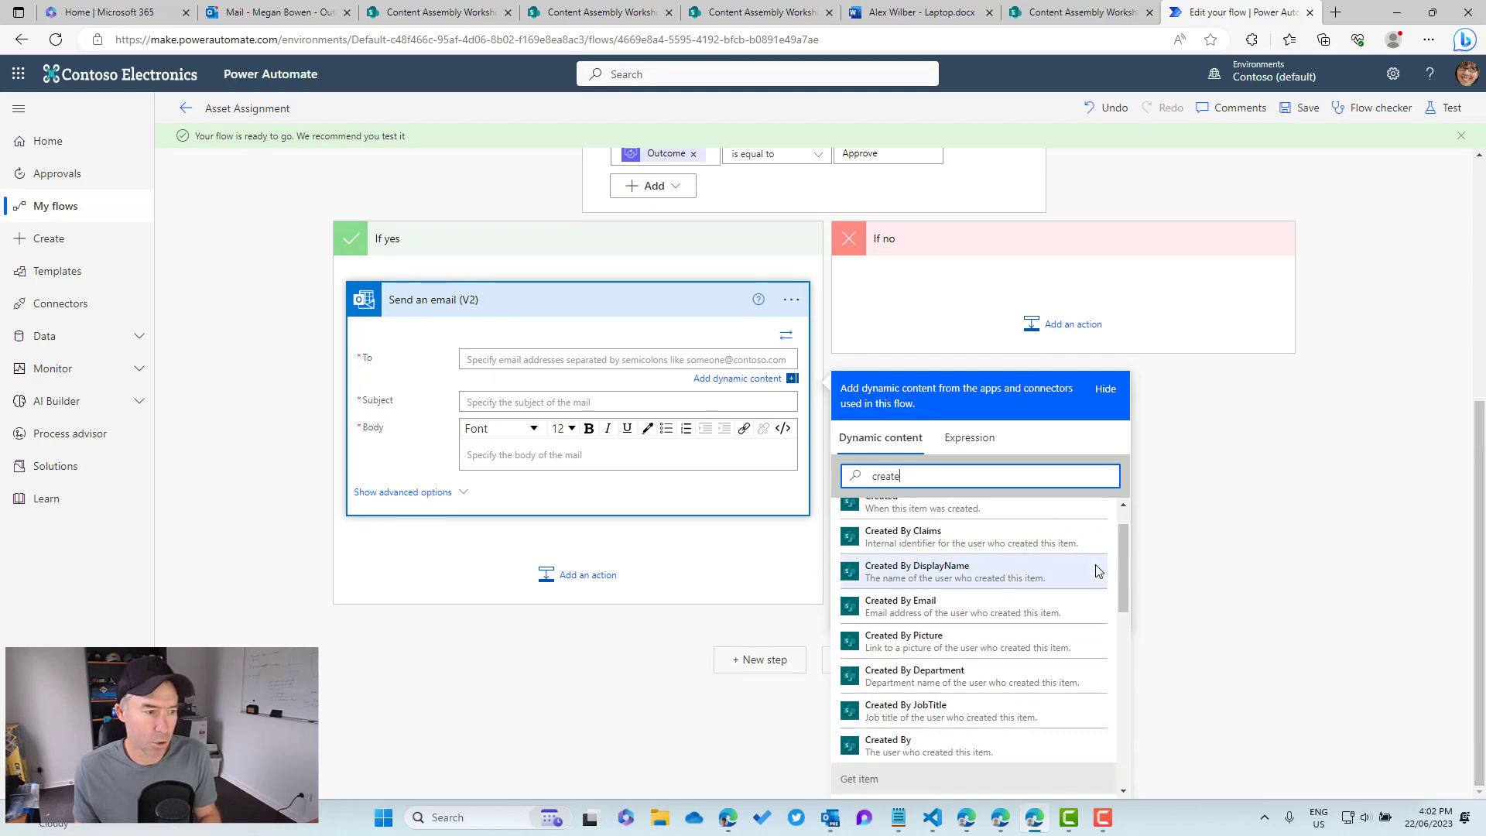
pyautogui.scroll(2, 1094, 564)
pyautogui.scroll(-5, 890, 526)
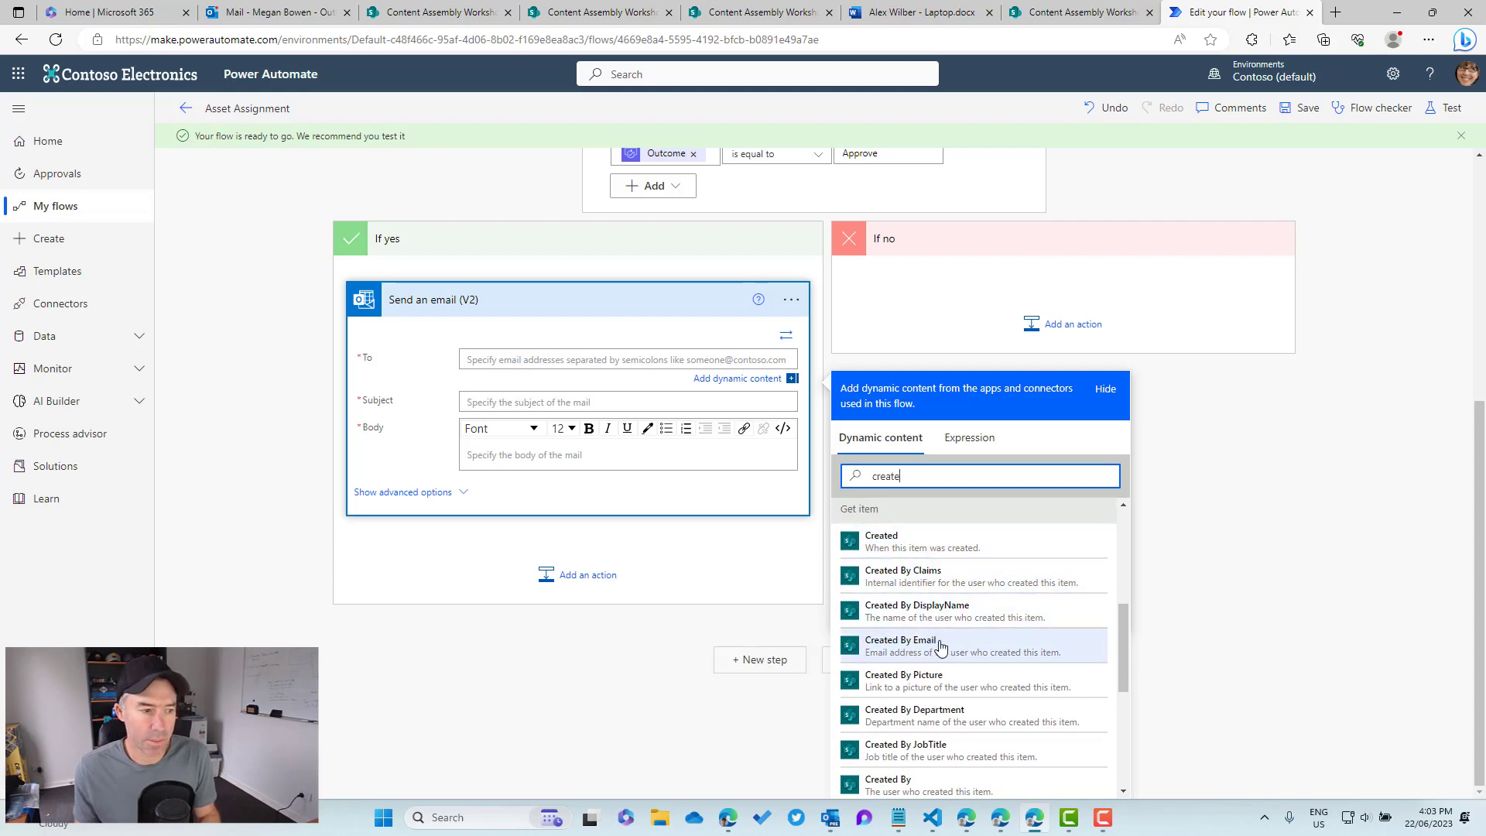
pyautogui.click(903, 647)
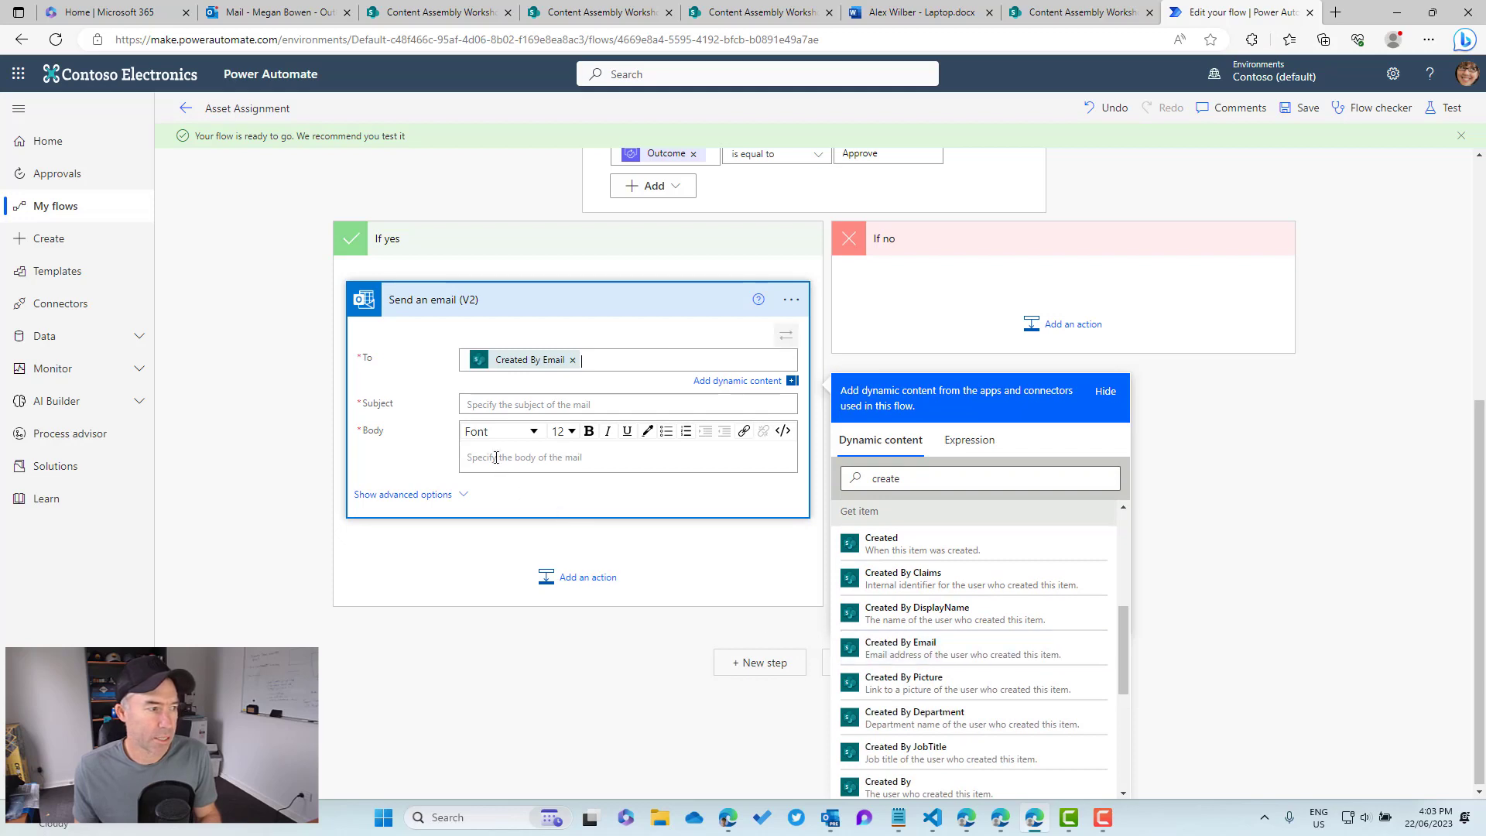
# Step: Set the email subject to "Device Agreement Approved - " followed by the Current owner DisplayName from Get item
pyautogui.click(490, 401)
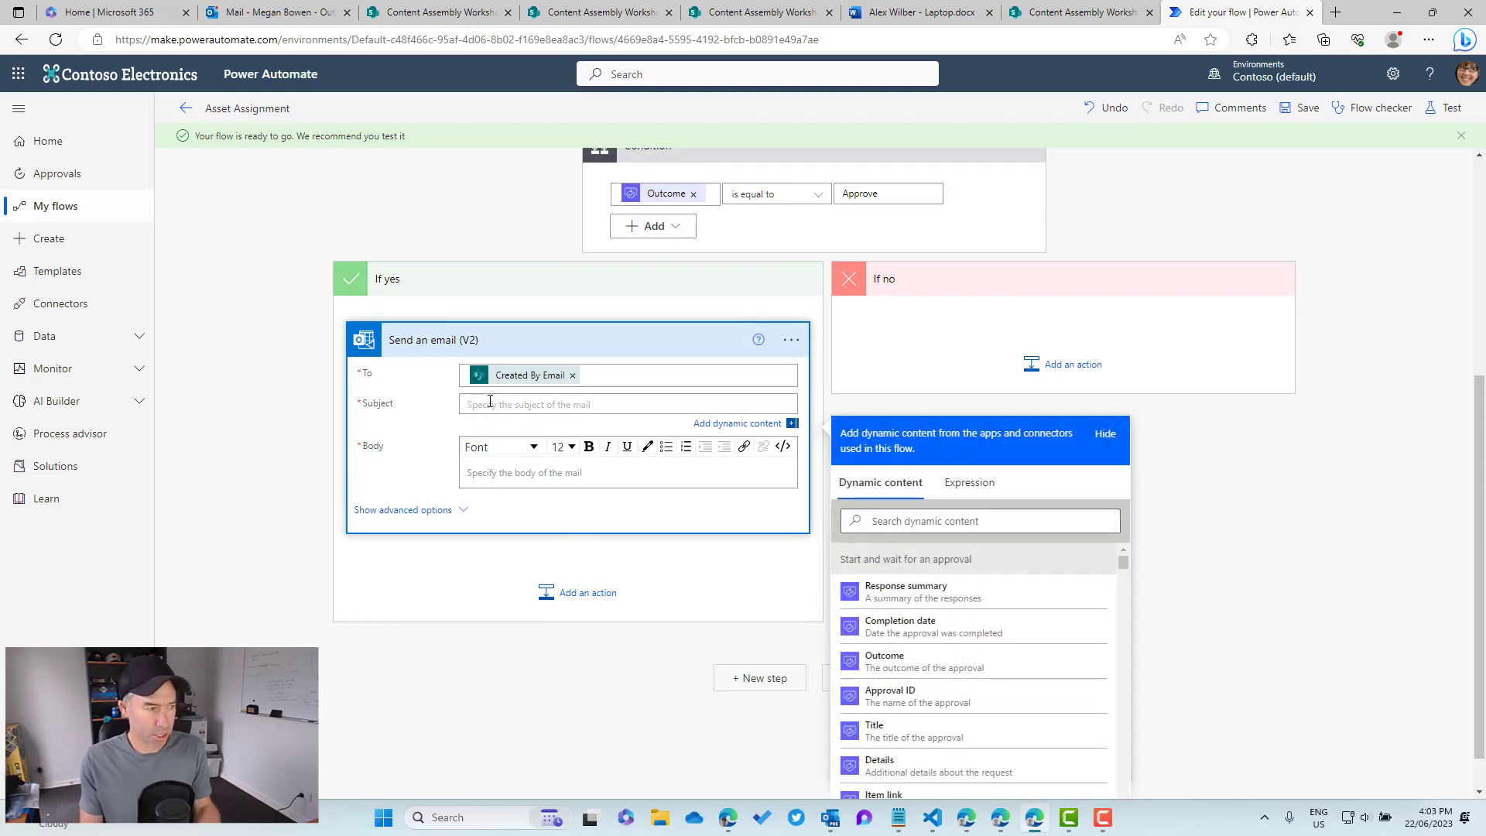
pyautogui.write('Device Ag')
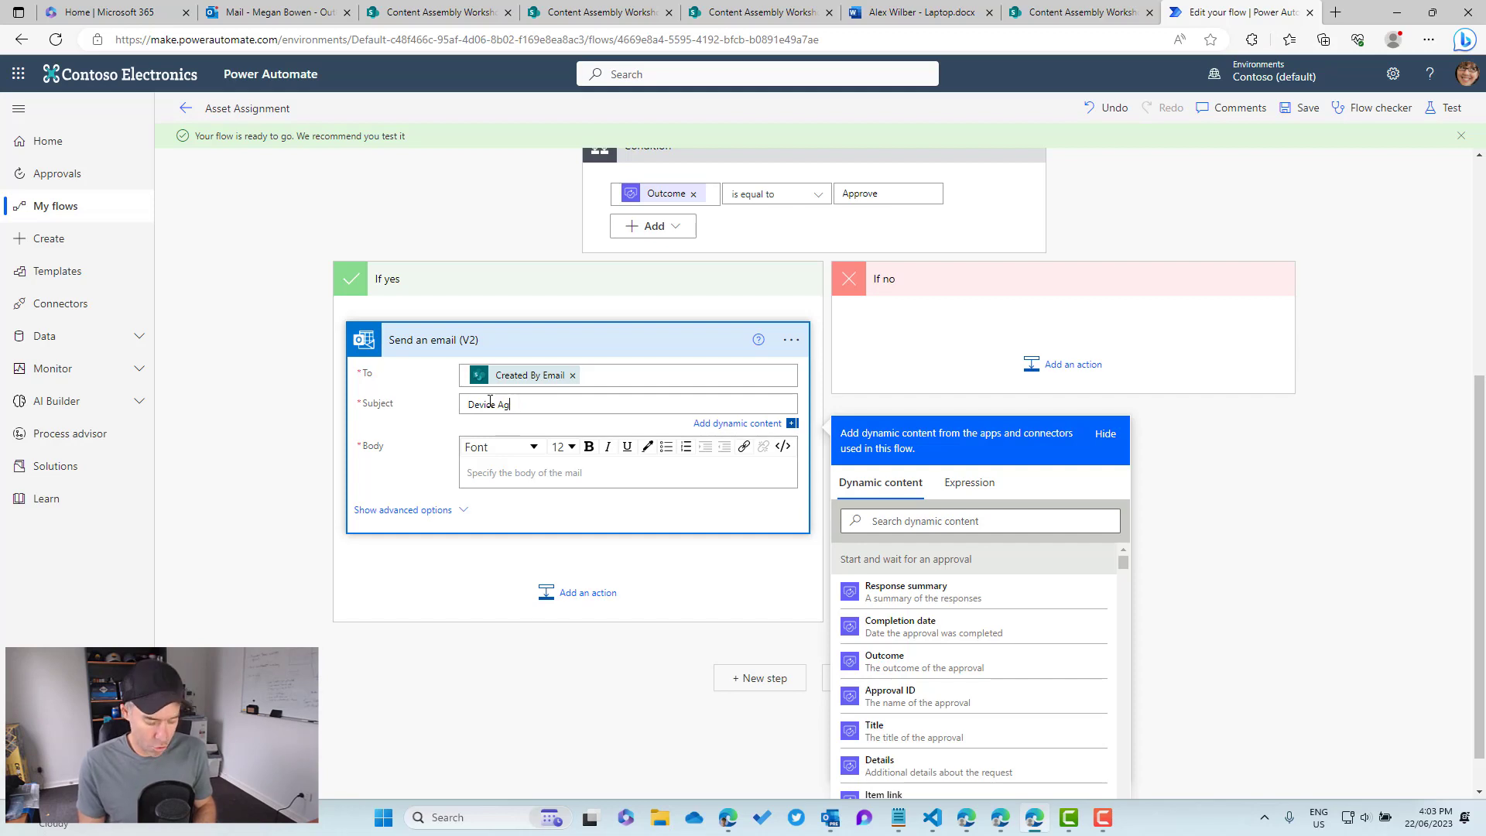
pyautogui.write('reement Approved -')
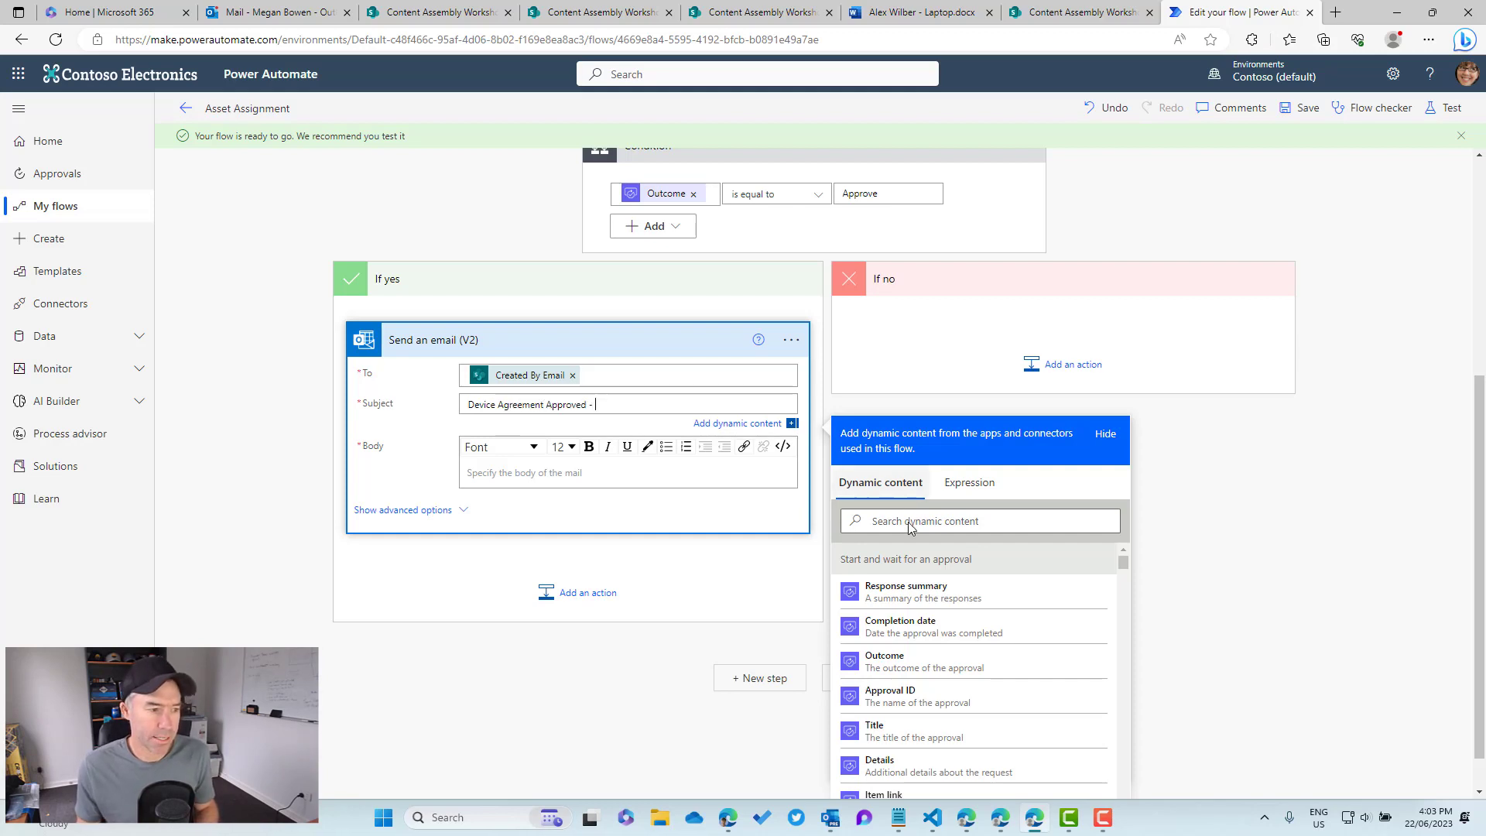
pyautogui.click(921, 524)
pyautogui.write('curre')
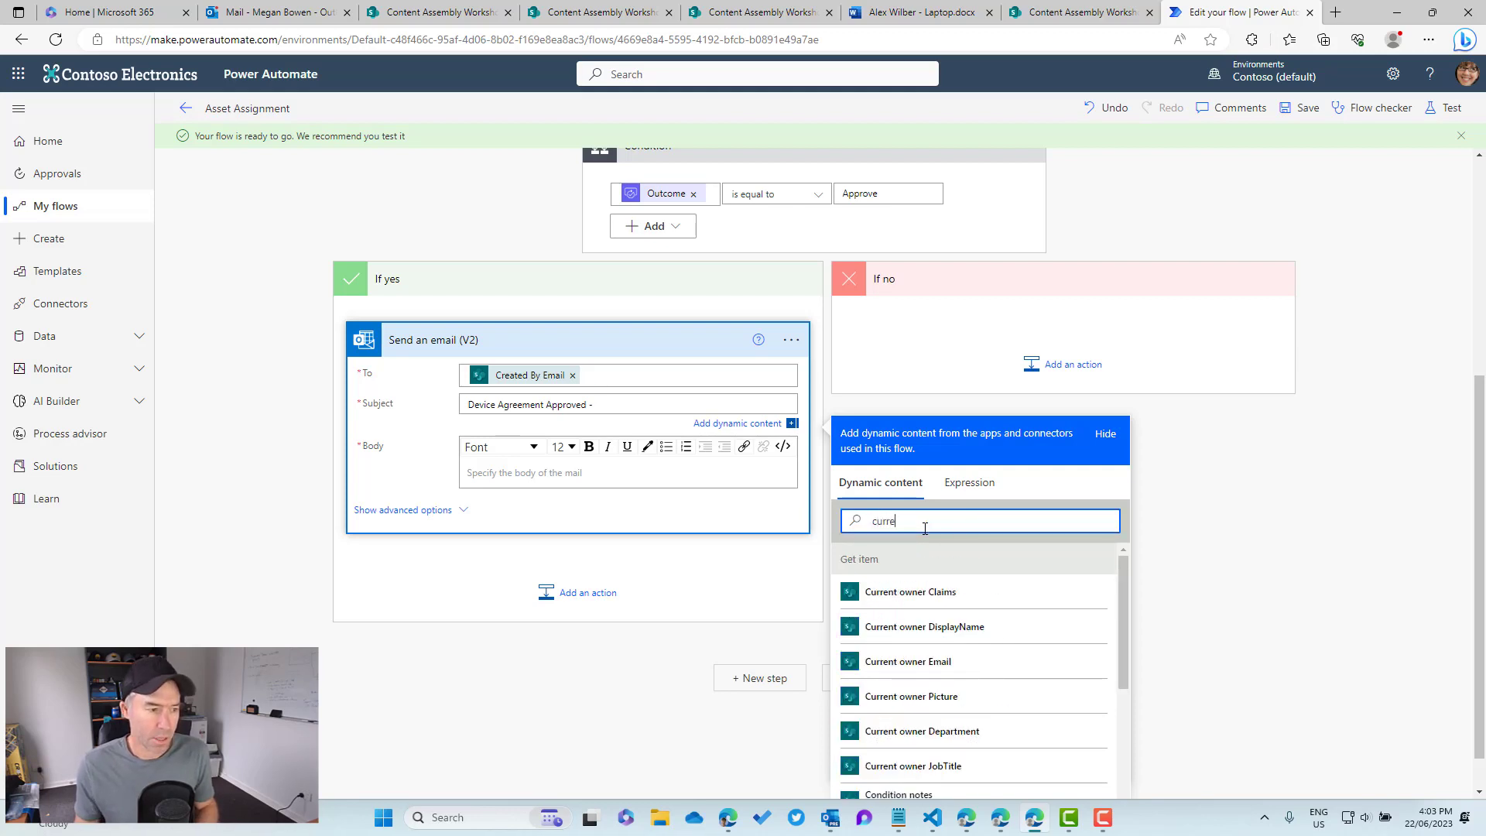
pyautogui.click(981, 634)
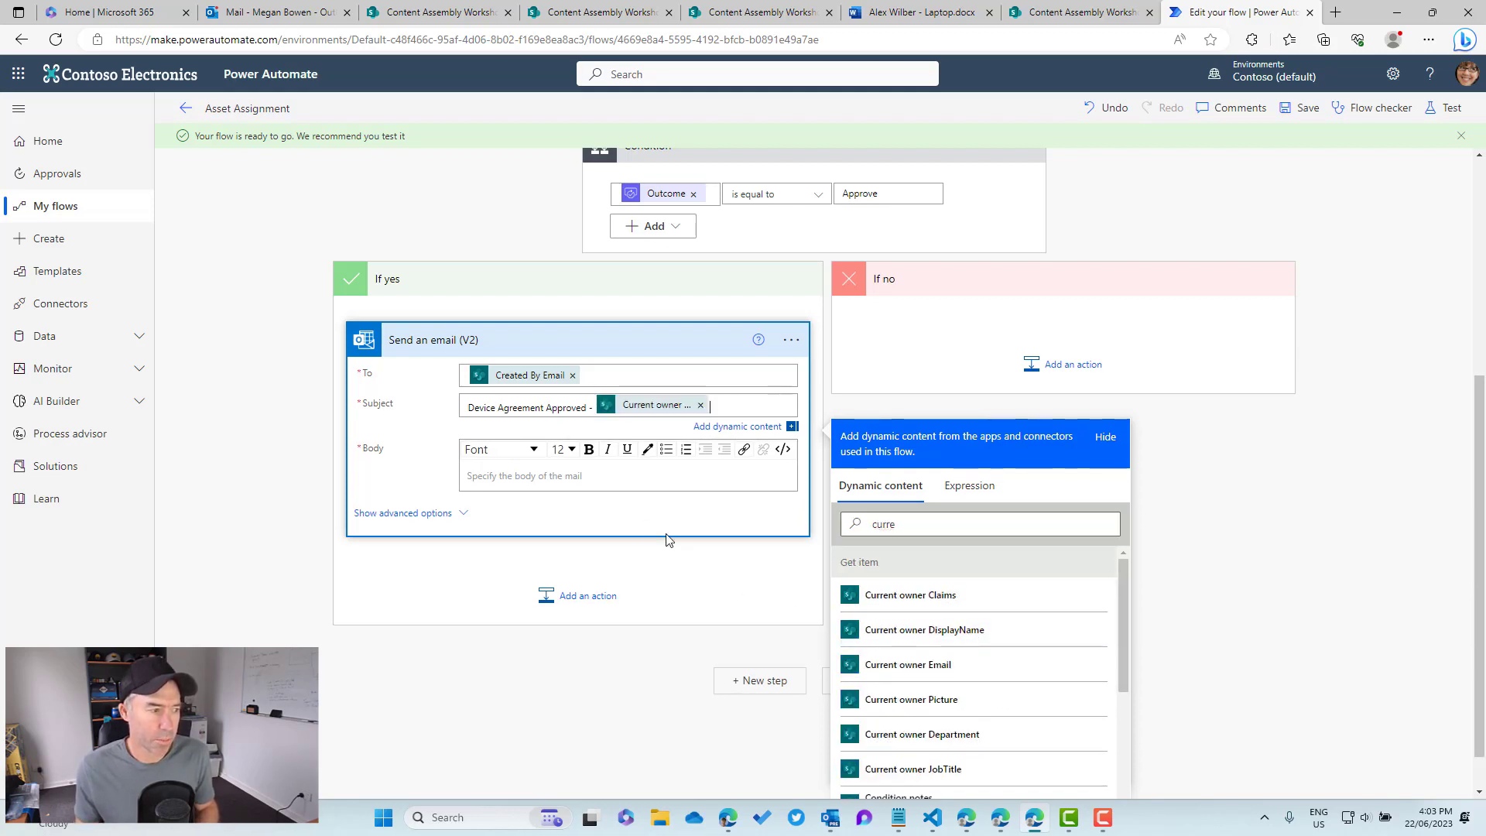
# Step: Write the email body as "All approved for" followed by Current owner DisplayName, a hyphen and Model, both from Get item
pyautogui.click(561, 476)
pyautogui.write('All approved for')
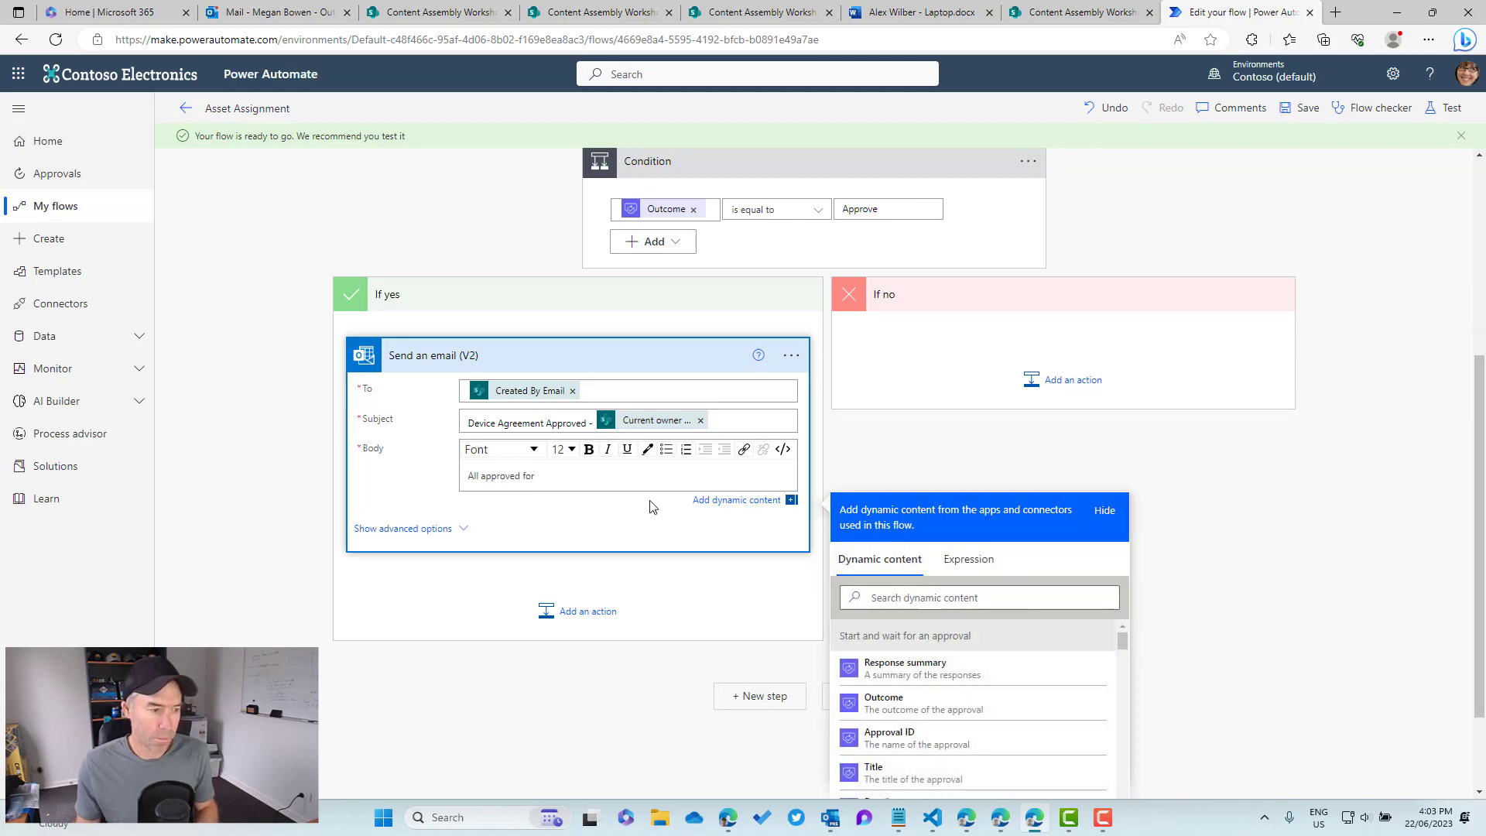
pyautogui.click(914, 599)
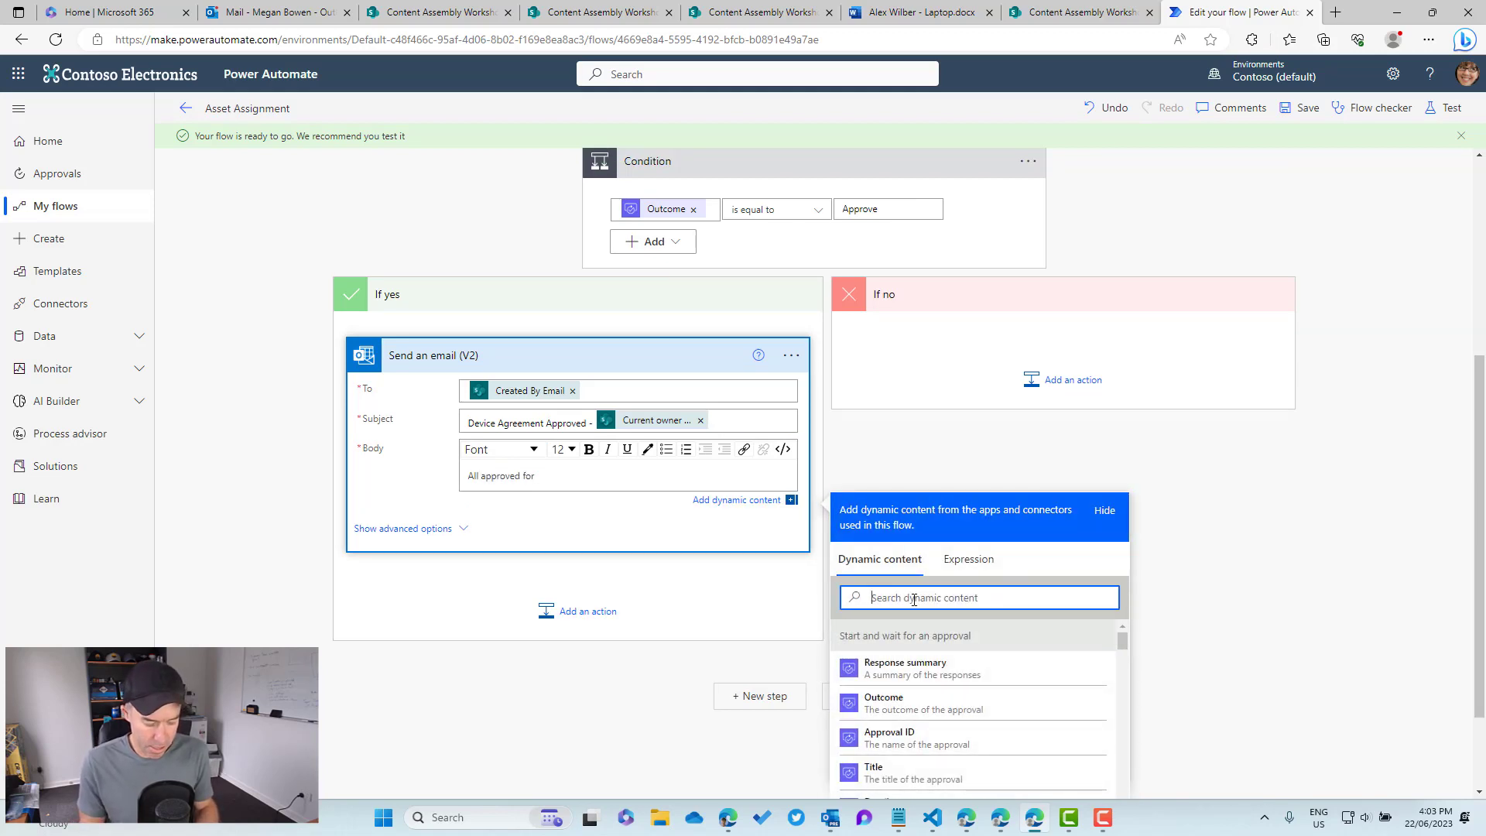
pyautogui.write('own')
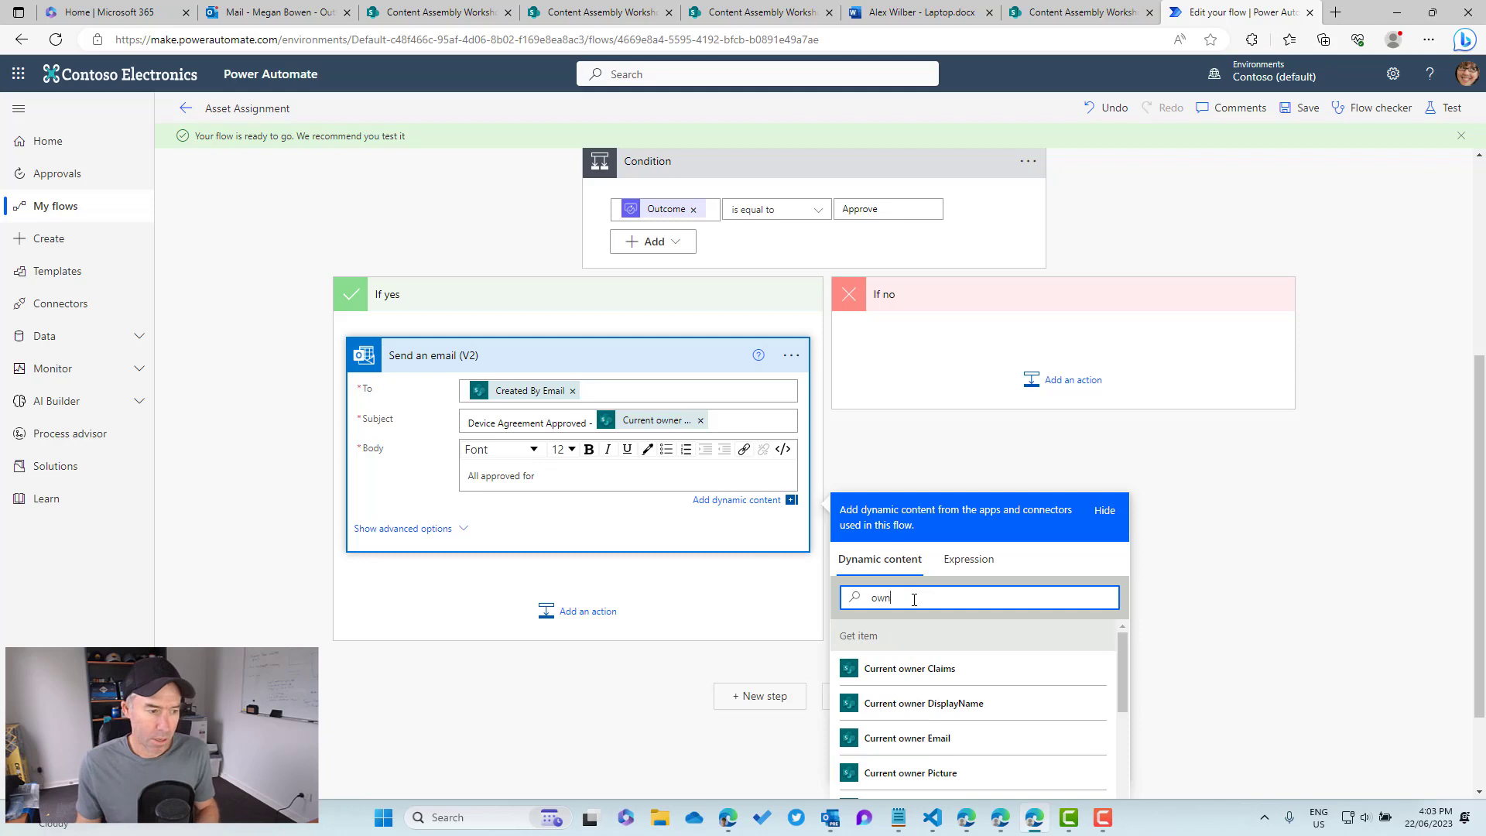
pyautogui.click(969, 703)
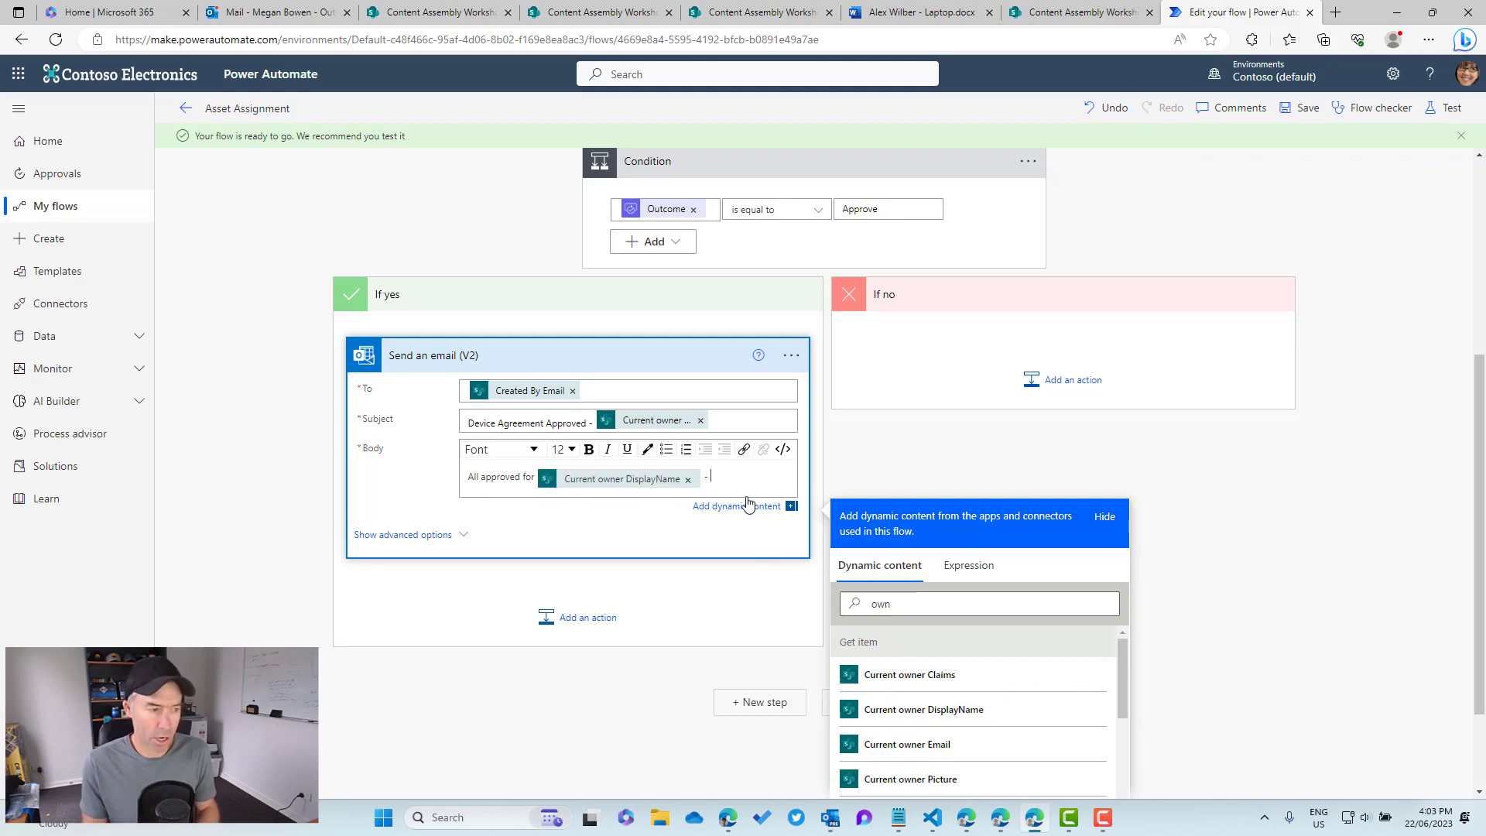
pyautogui.click(856, 610)
pyautogui.doubleClick(857, 612)
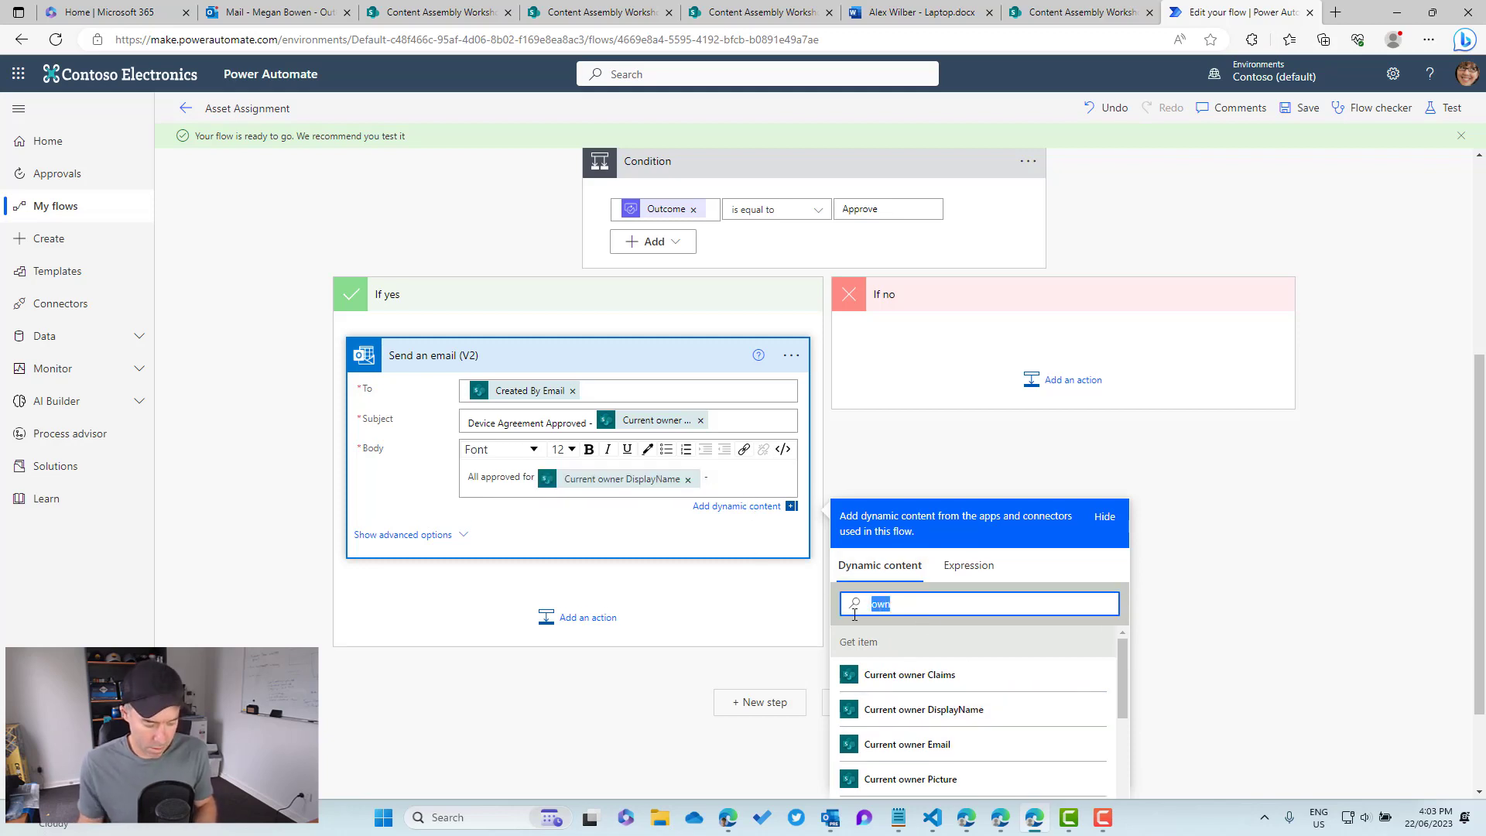
pyautogui.write('Device')
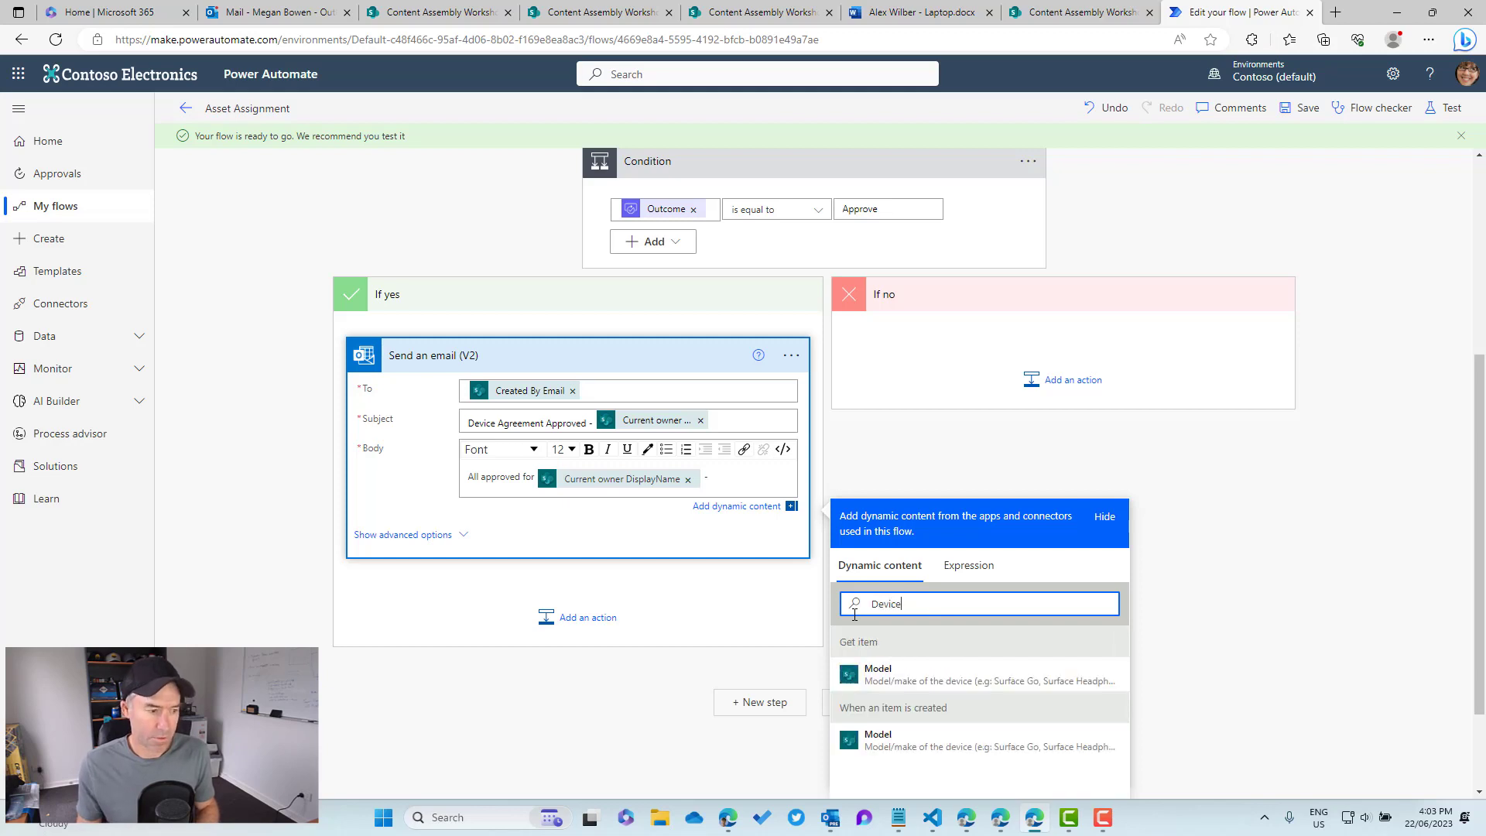
pyautogui.click(958, 685)
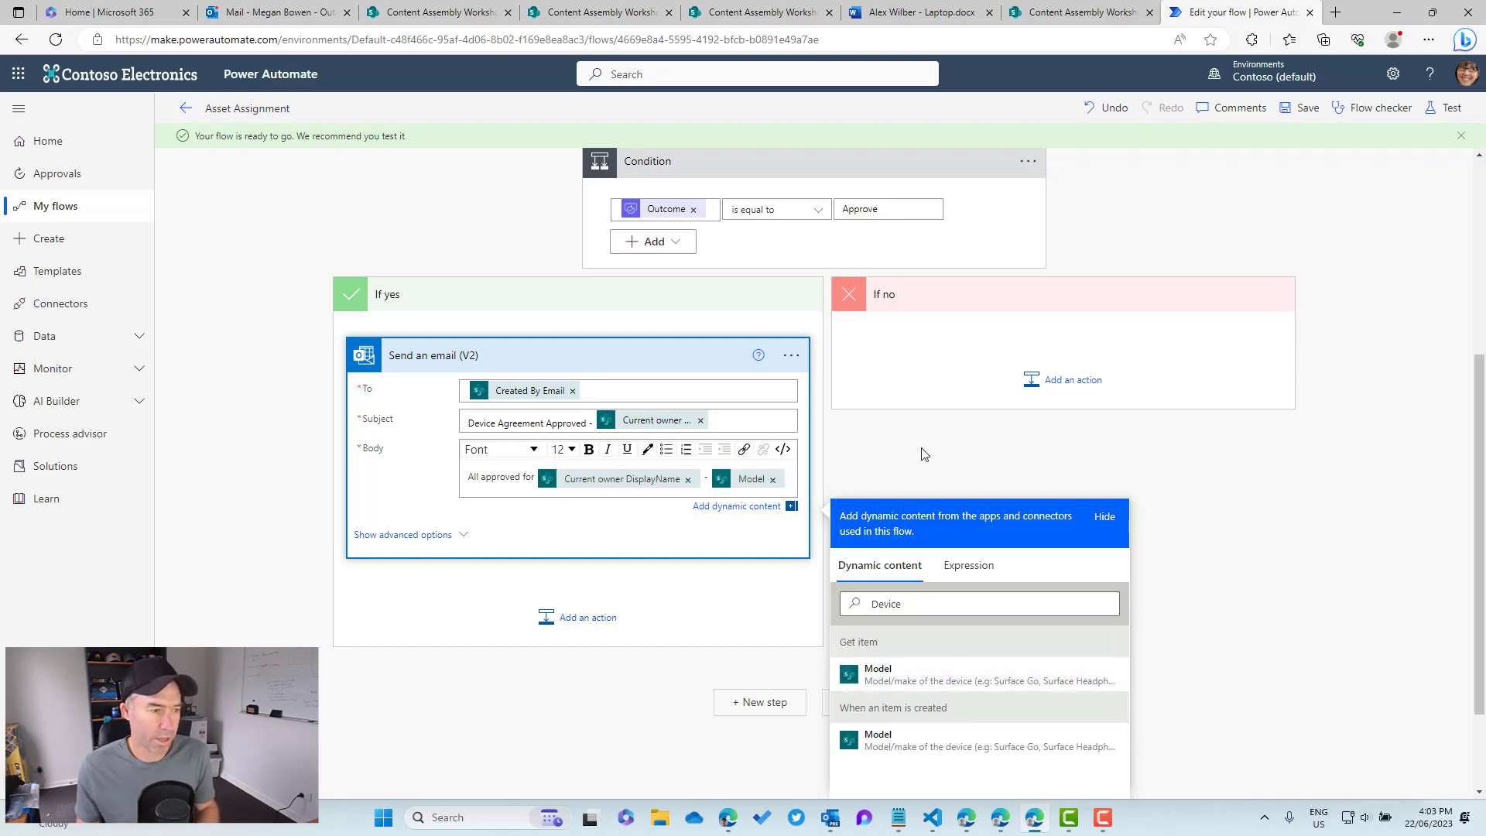
pyautogui.click(1068, 322)
# Step: Open the flow's test options, and delete the previously generated laptop agreement document from the SharePoint Device Agreements library
pyautogui.click(1443, 111)
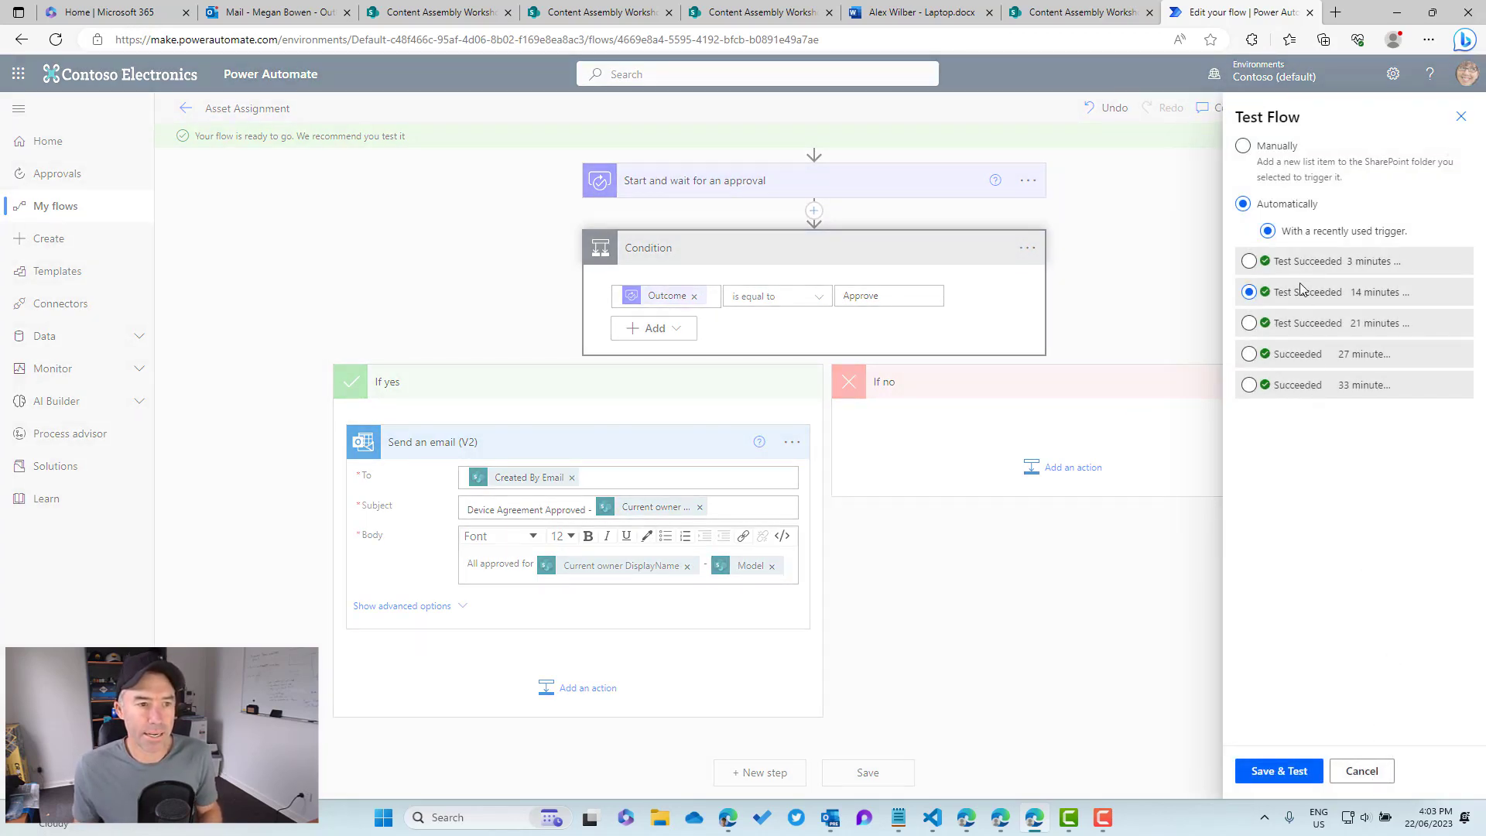
pyautogui.click(1080, 13)
pyautogui.click(754, 12)
pyautogui.click(256, 304)
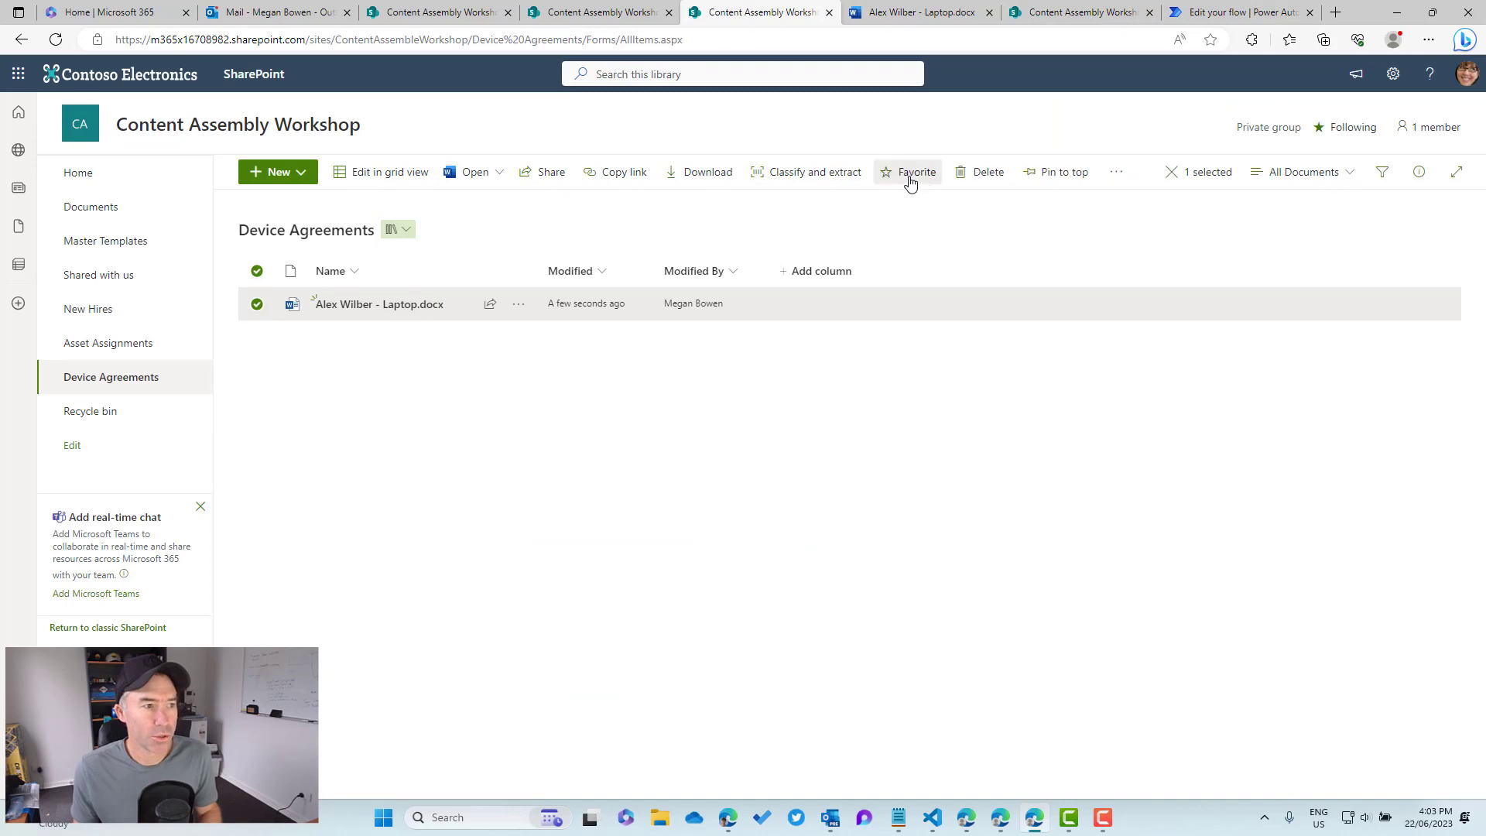
pyautogui.click(984, 172)
pyautogui.click(793, 492)
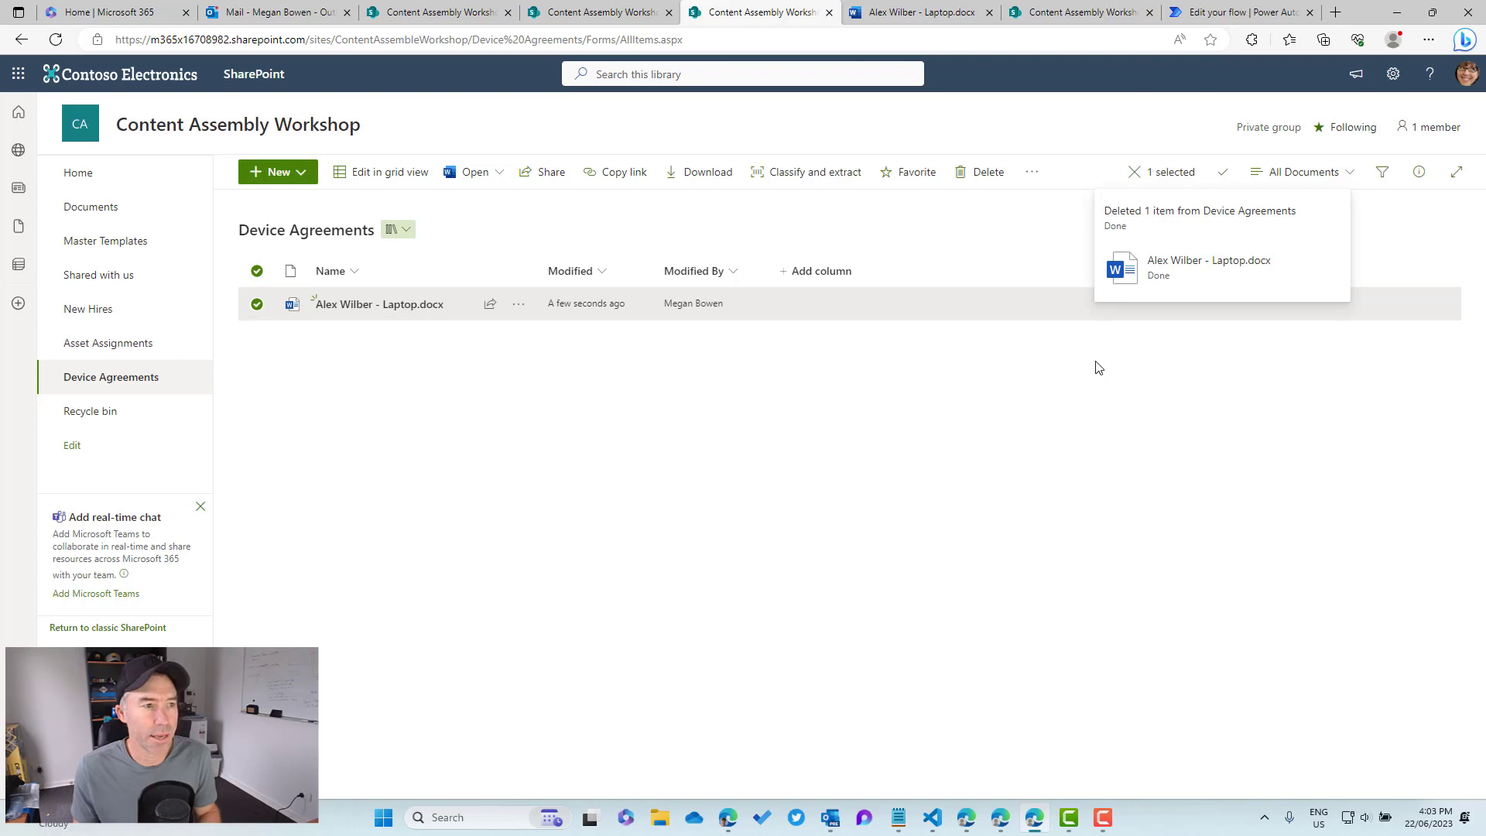
# Step: Save and test the Power Automate flow automatically, using the most recent successful test run as the trigger
pyautogui.click(1228, 14)
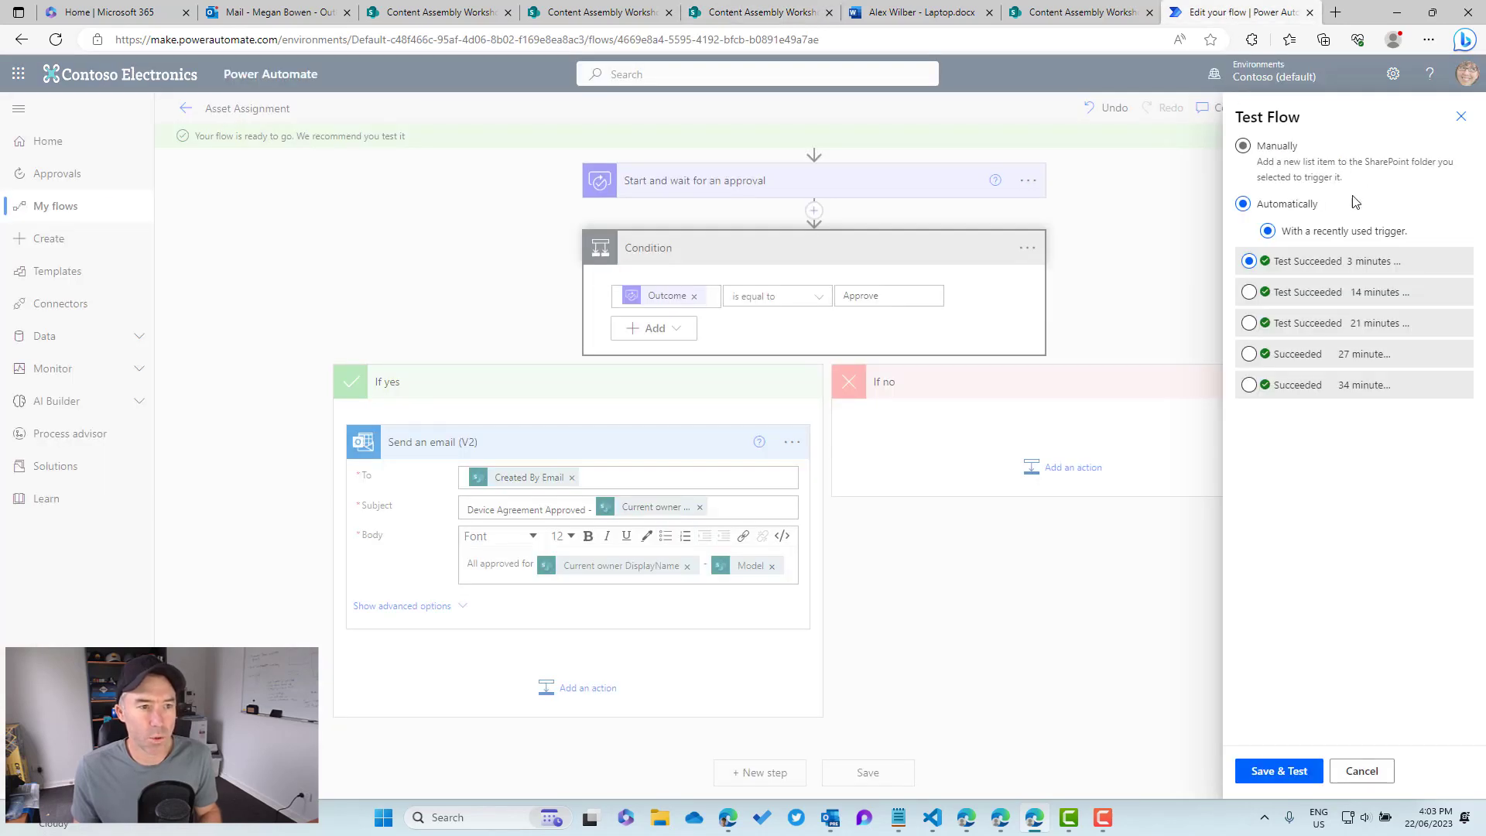
pyautogui.click(1305, 779)
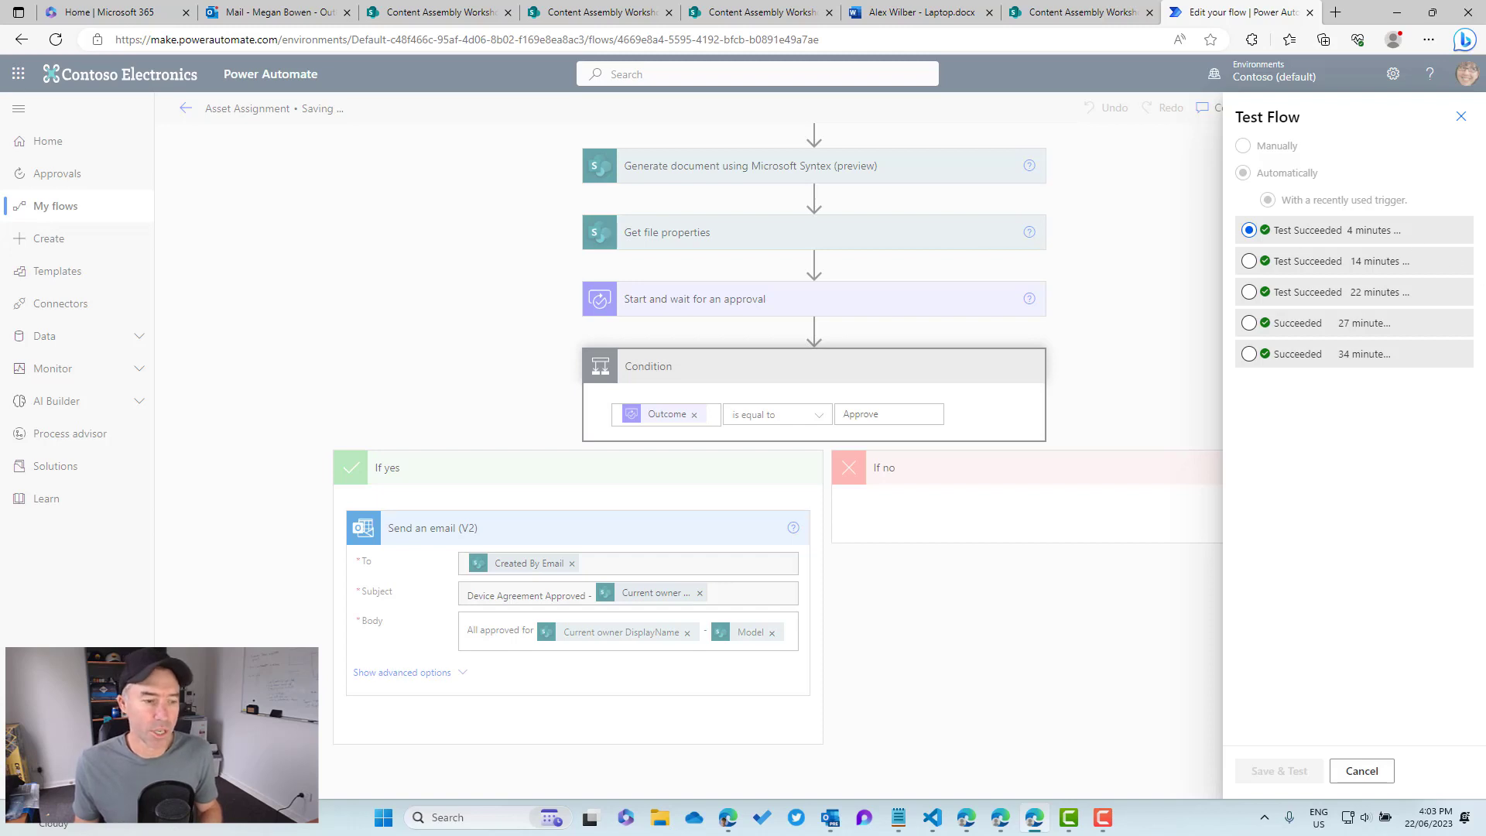
pyautogui.moveTo(1003, 830)
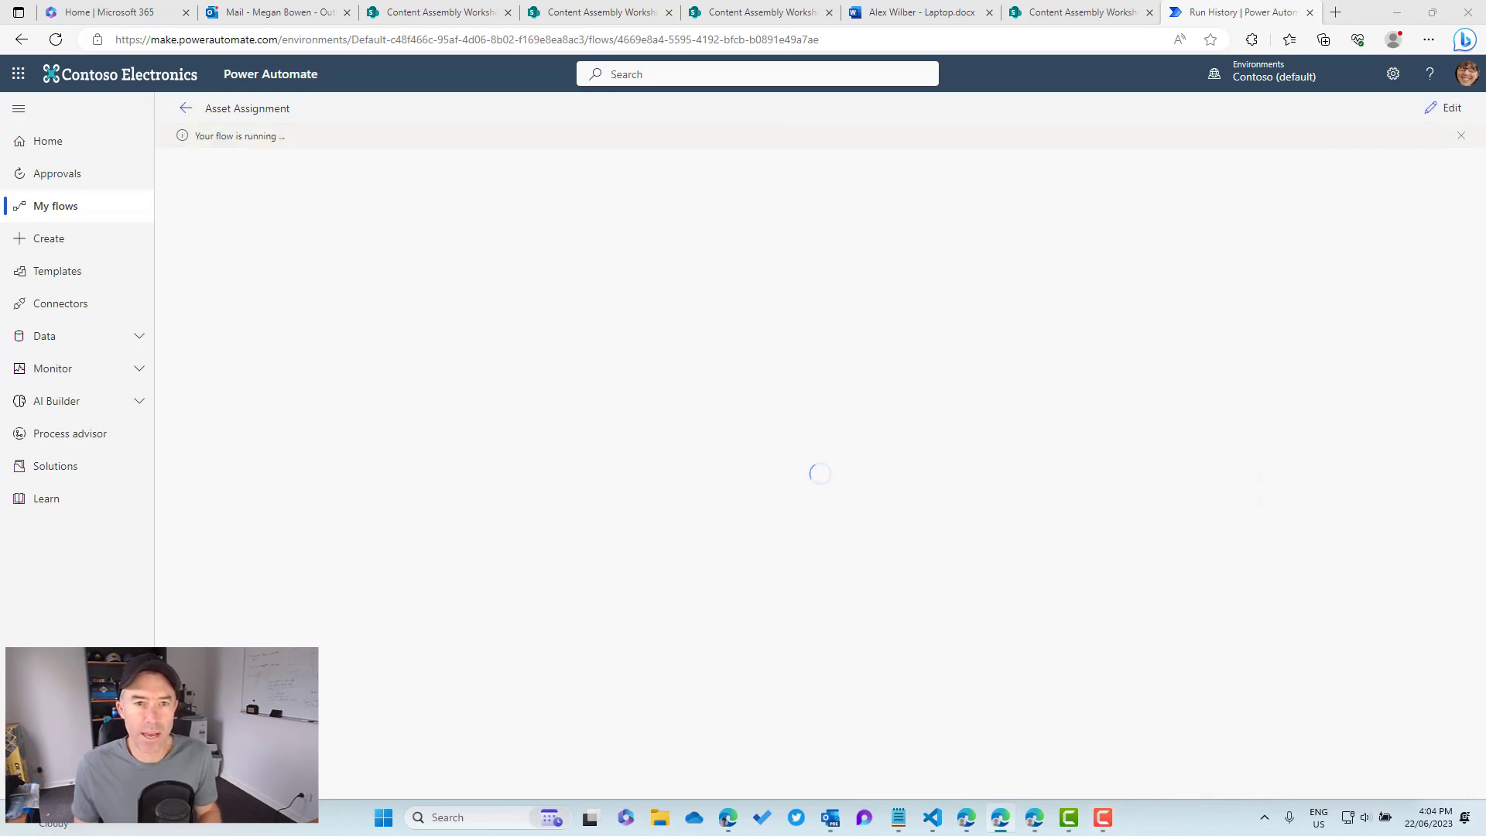
pyautogui.press('F10')
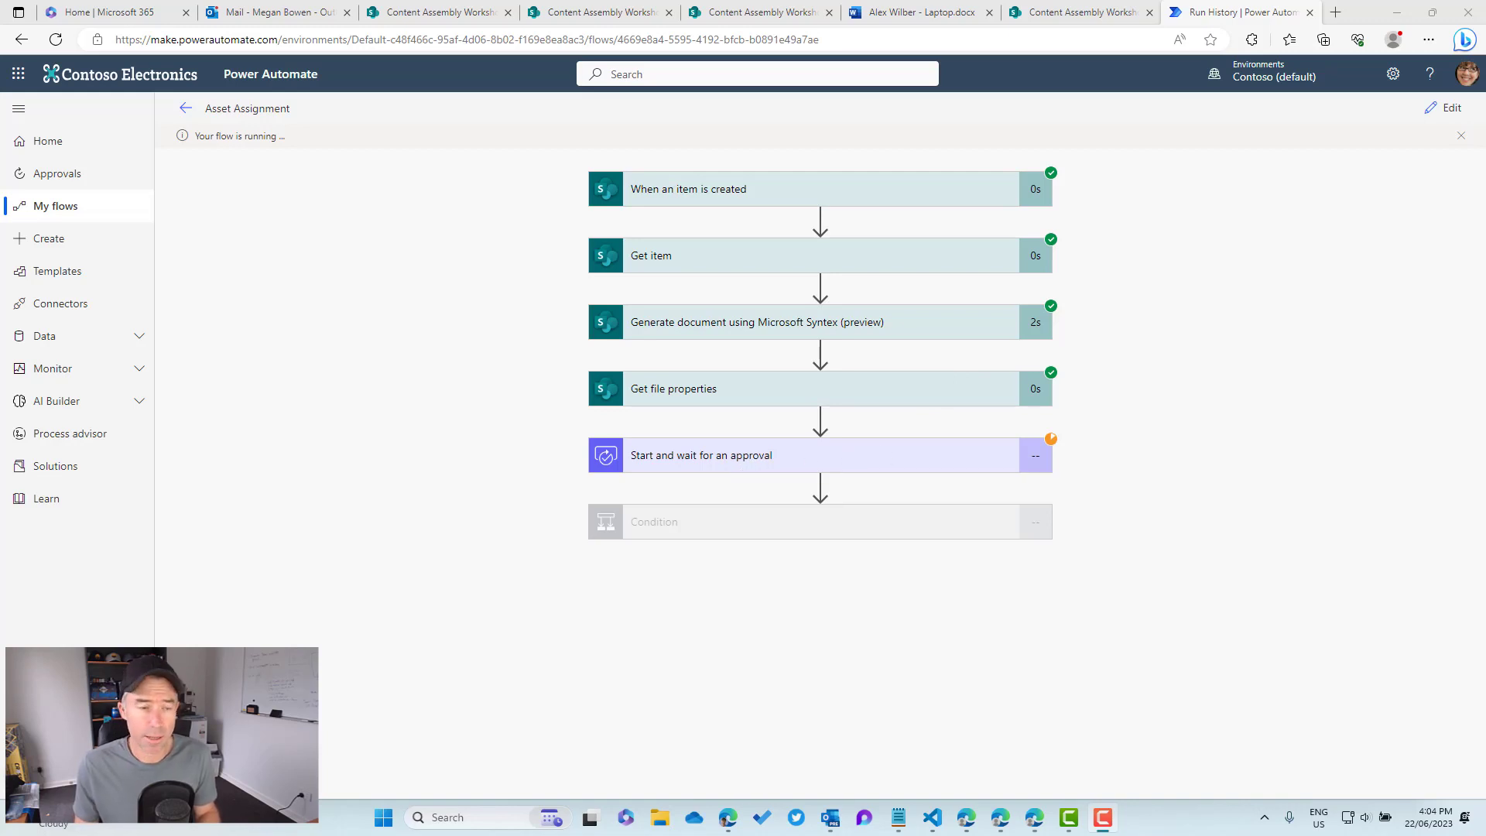
# Step: In the device owner's Outlook mailbox, open the new device agreement approval request and review its linked agreement letter
pyautogui.click(1000, 817)
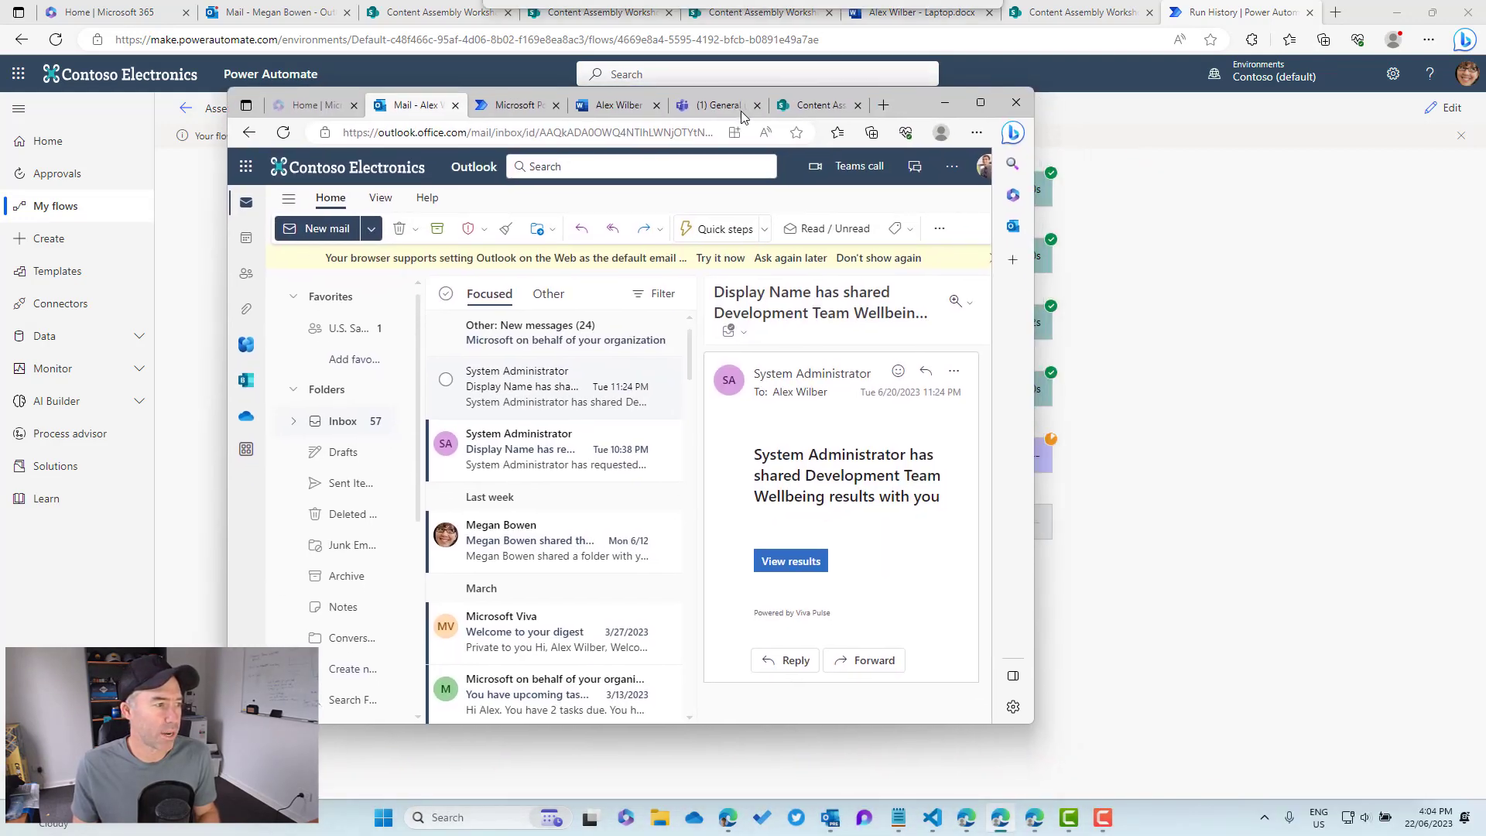
pyautogui.moveTo(1031, 722); pyautogui.dragTo(1308, 766)
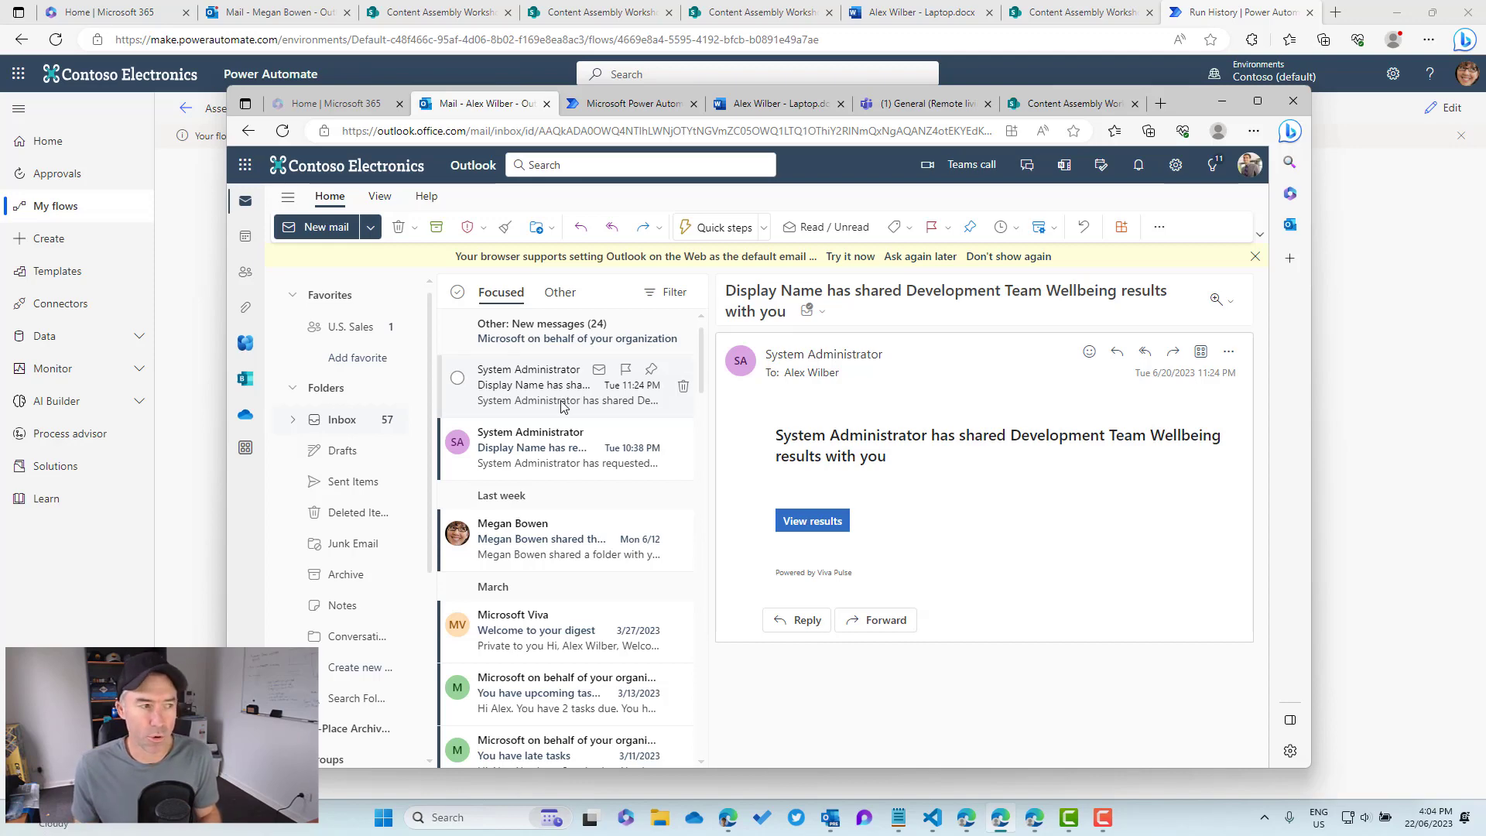
pyautogui.click(582, 383)
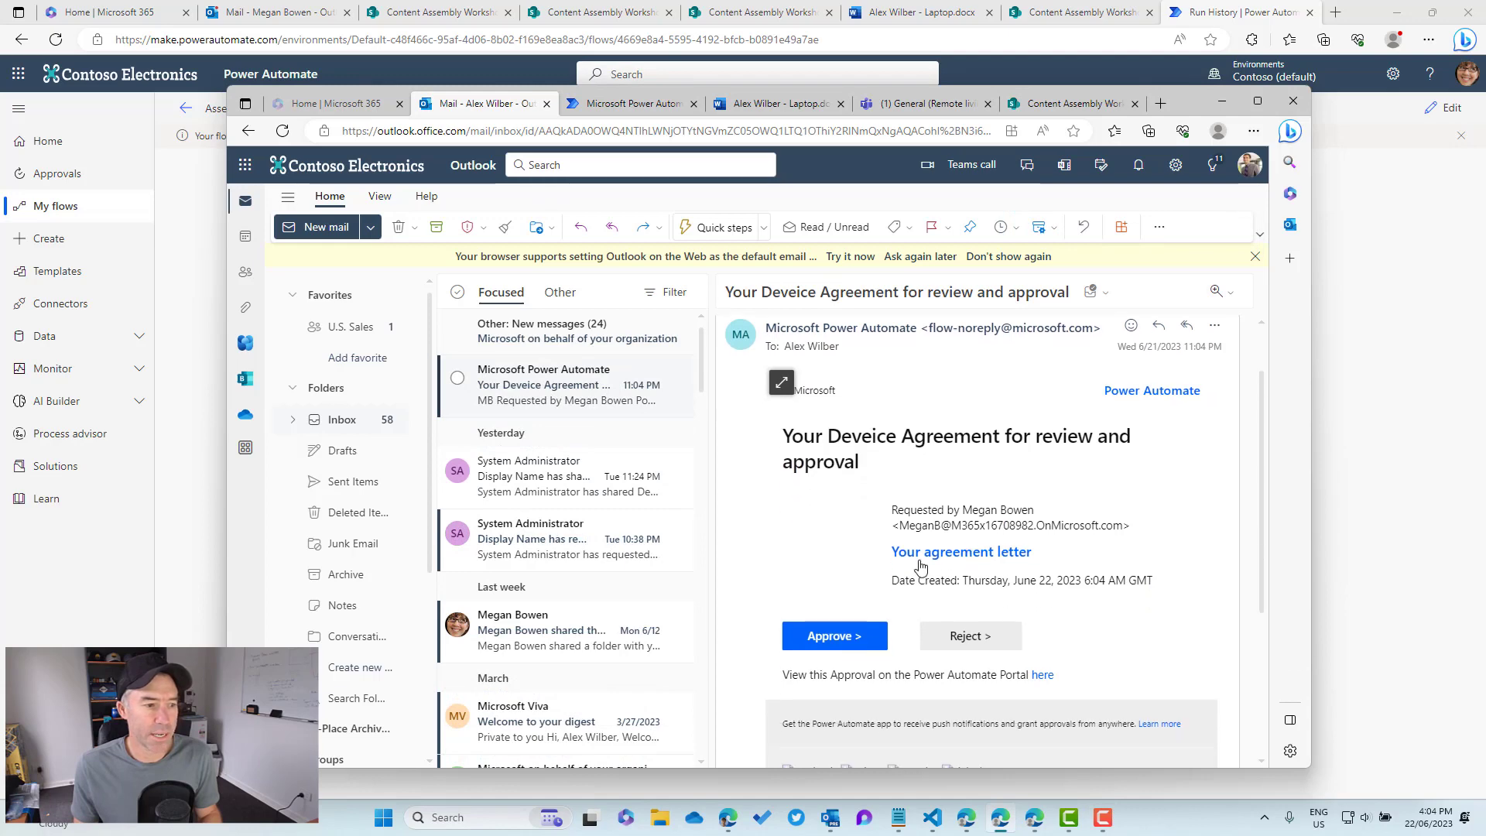
pyautogui.click(936, 559)
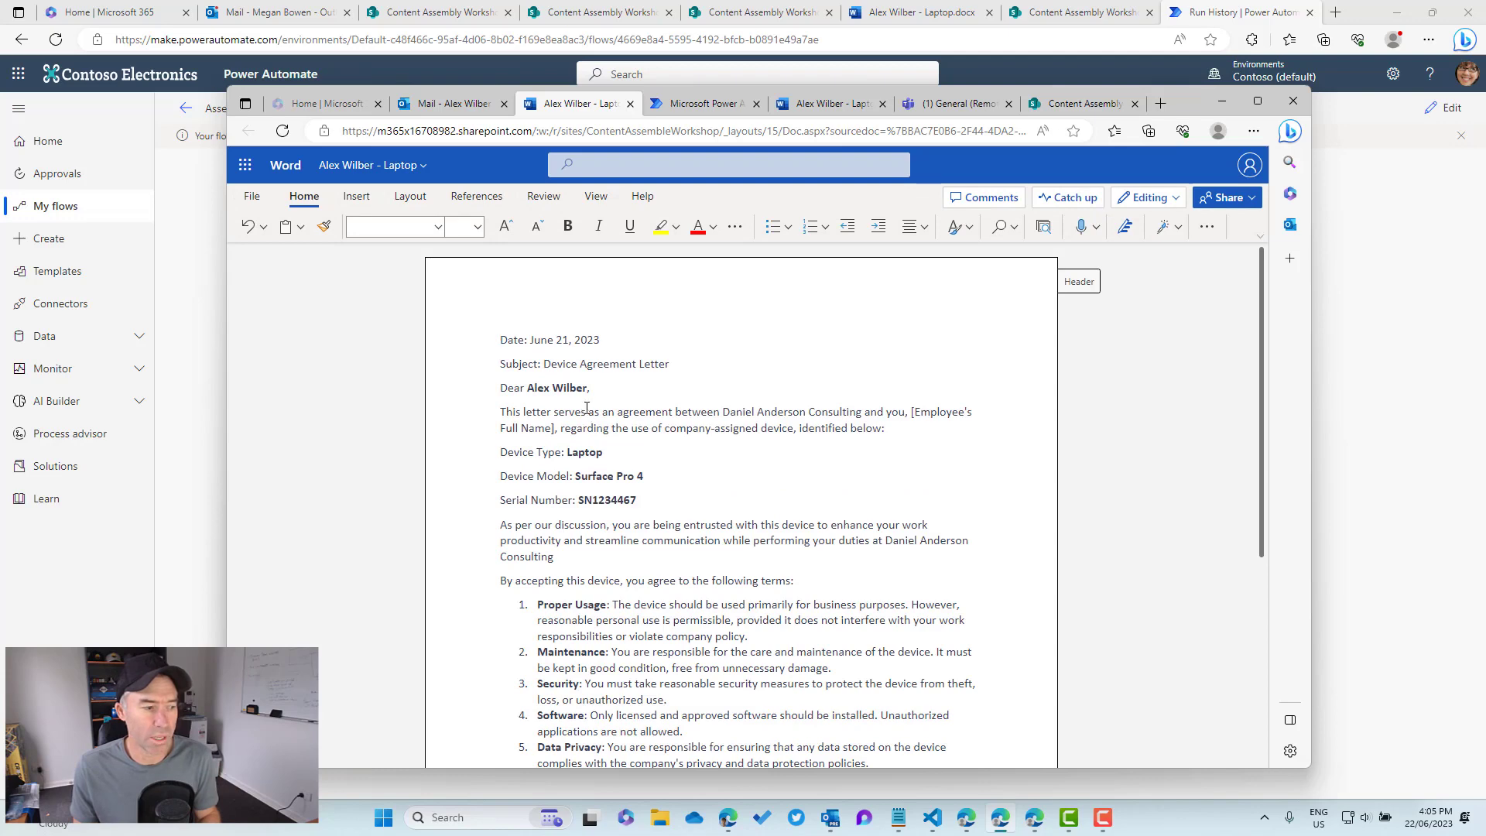
# Step: Approve the device agreement request from its email and confirm the Approve response without a comment
pyautogui.hotkey('ctrl', 'shift', 'Tab')
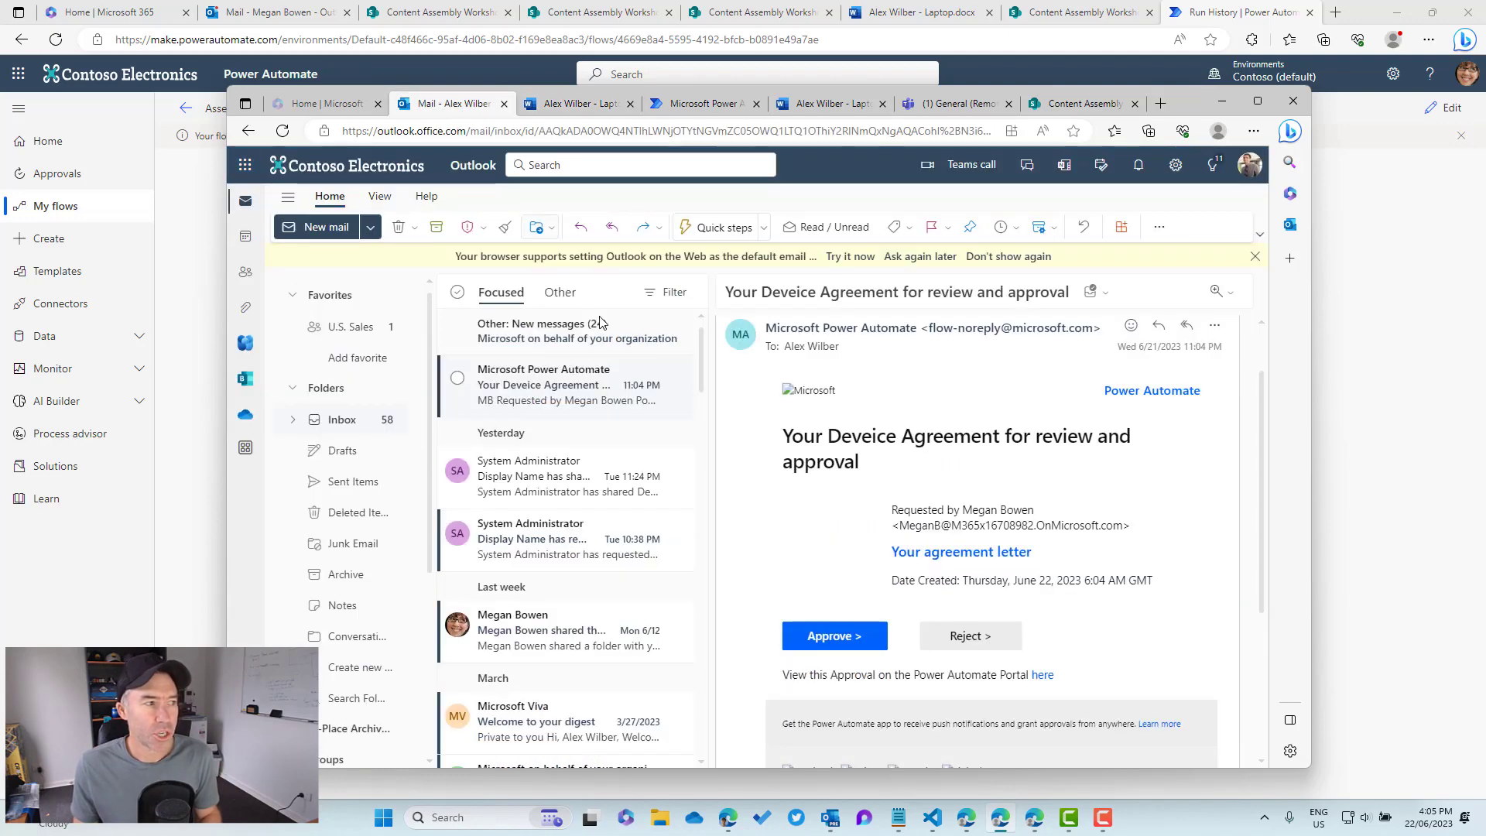
pyautogui.click(834, 643)
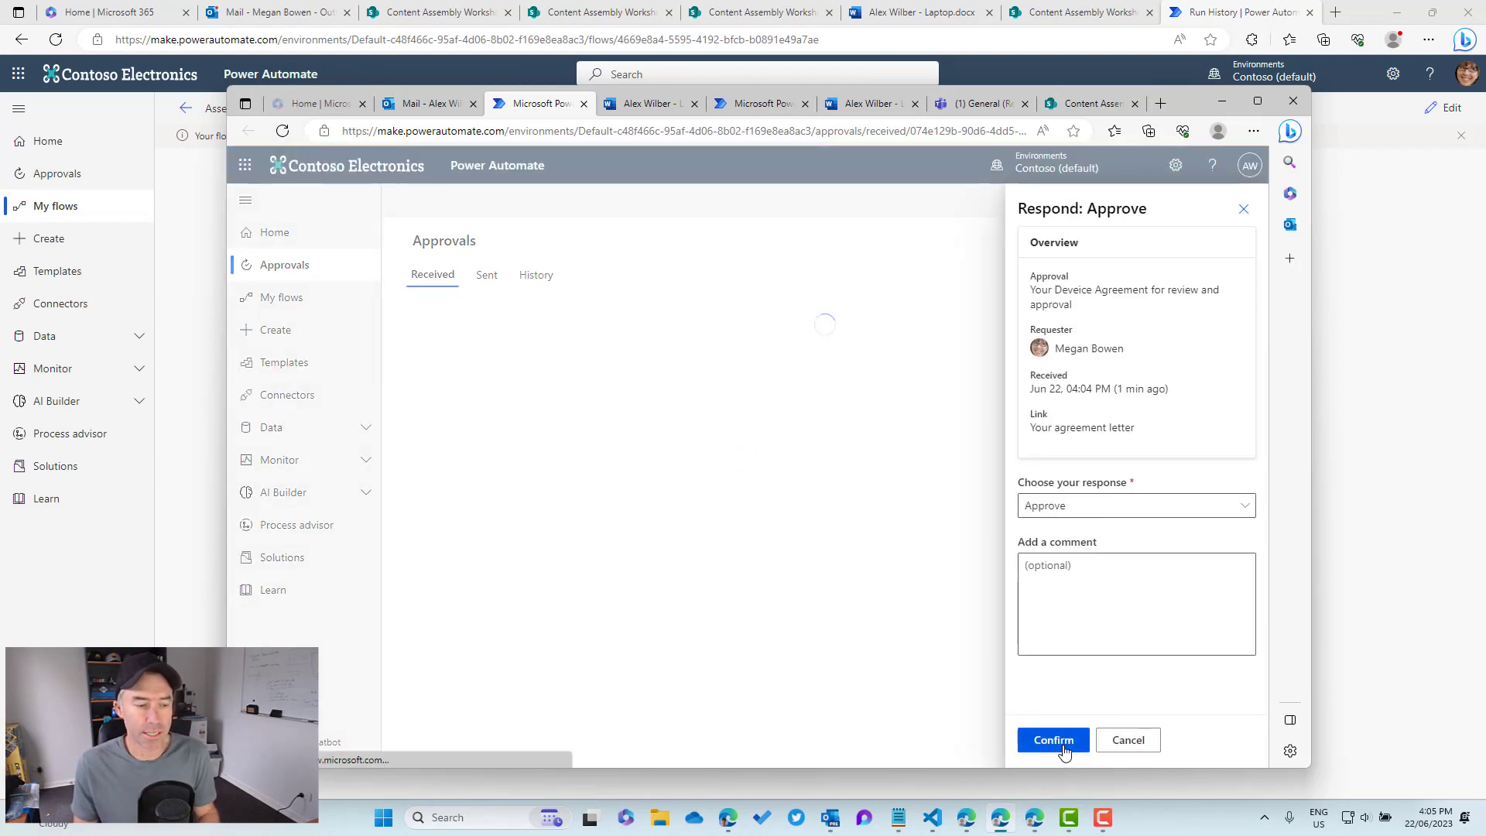
pyautogui.click(1065, 746)
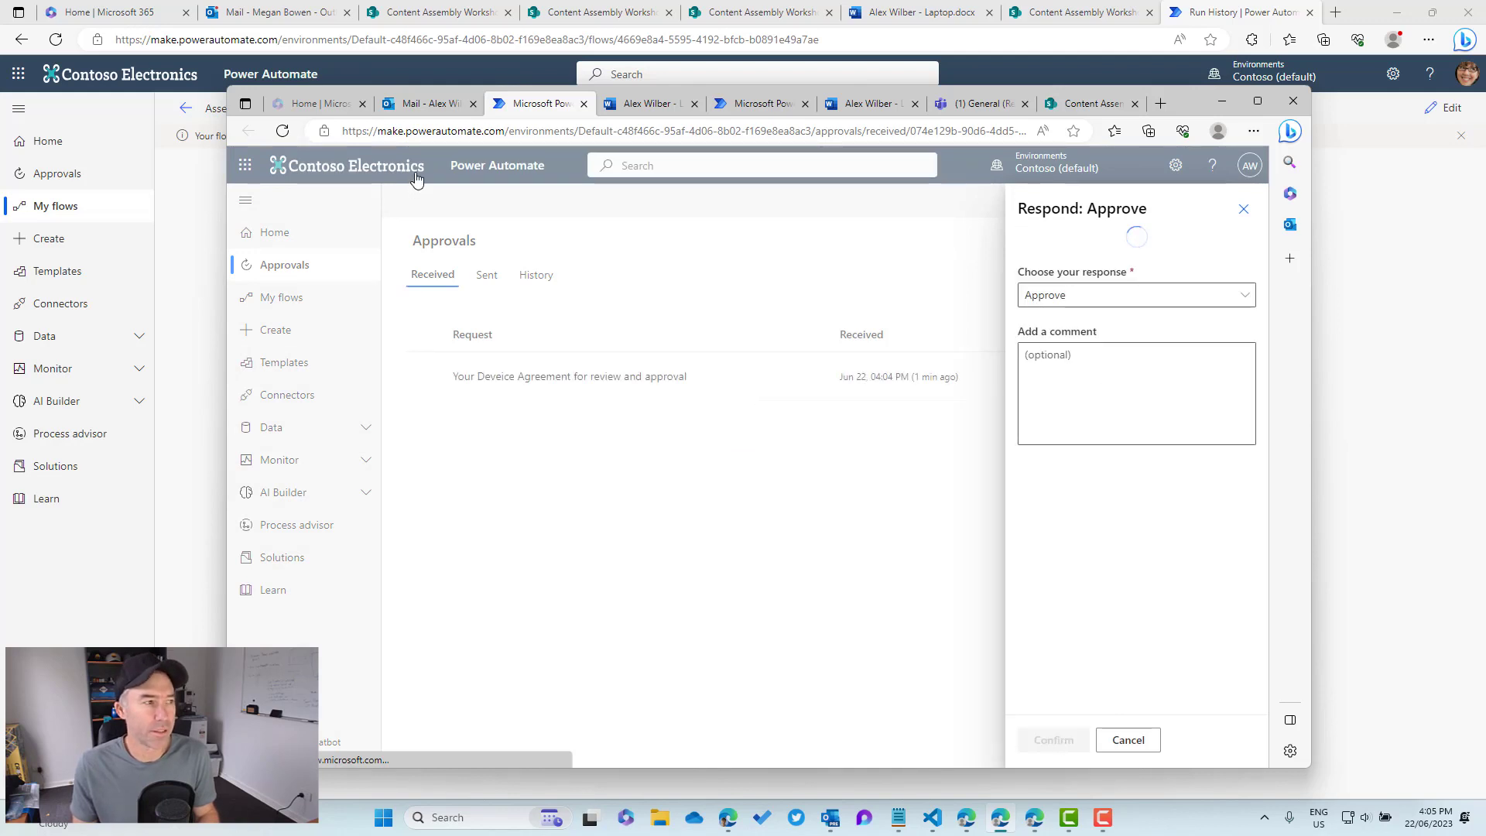
# Step: Examine the Condition result in the flow run, and check the subject and body of the new approval email in the creator's Outlook inbox
pyautogui.click(1171, 15)
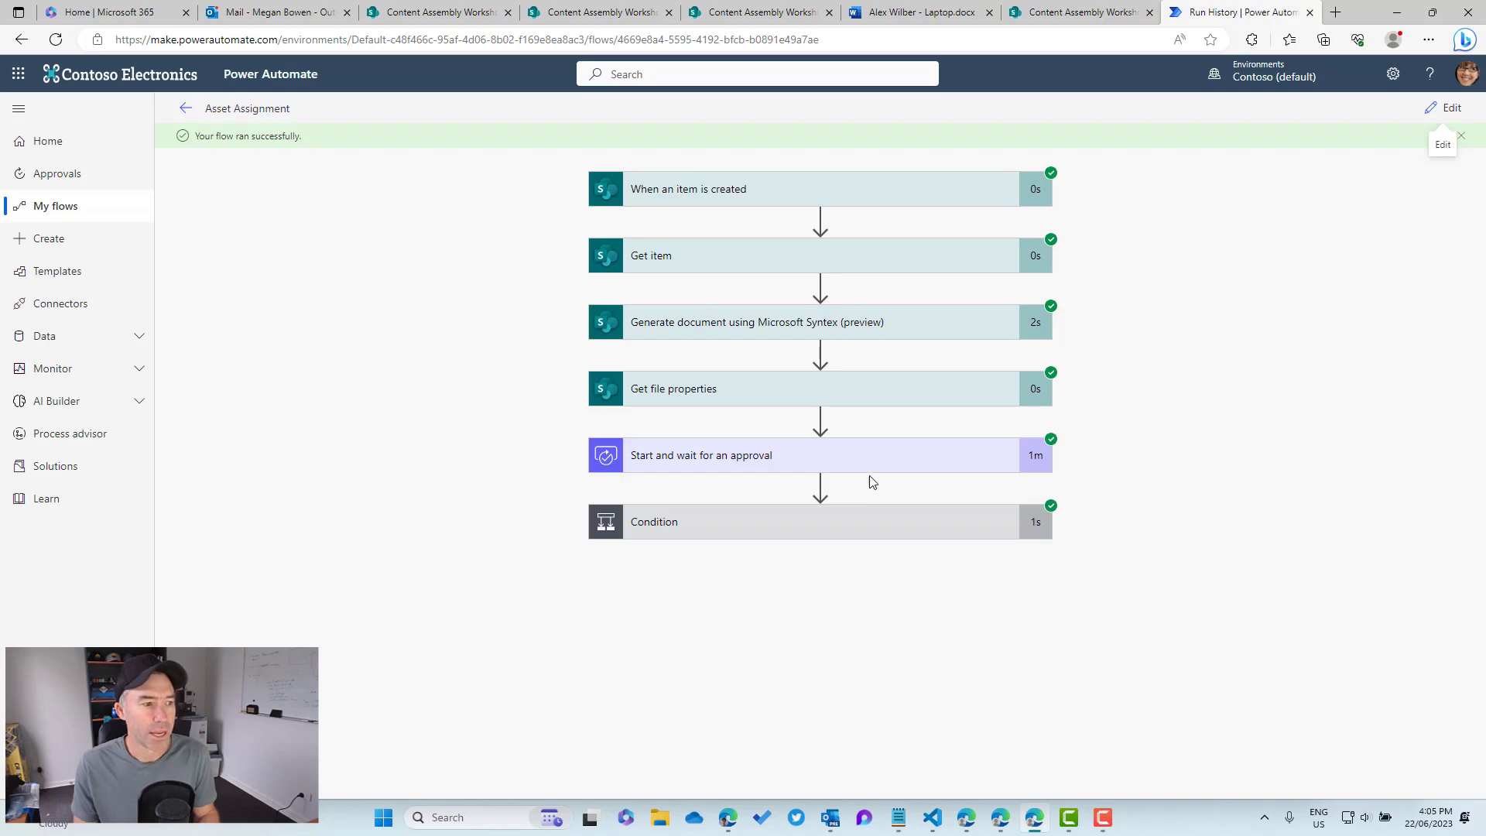
pyautogui.click(912, 524)
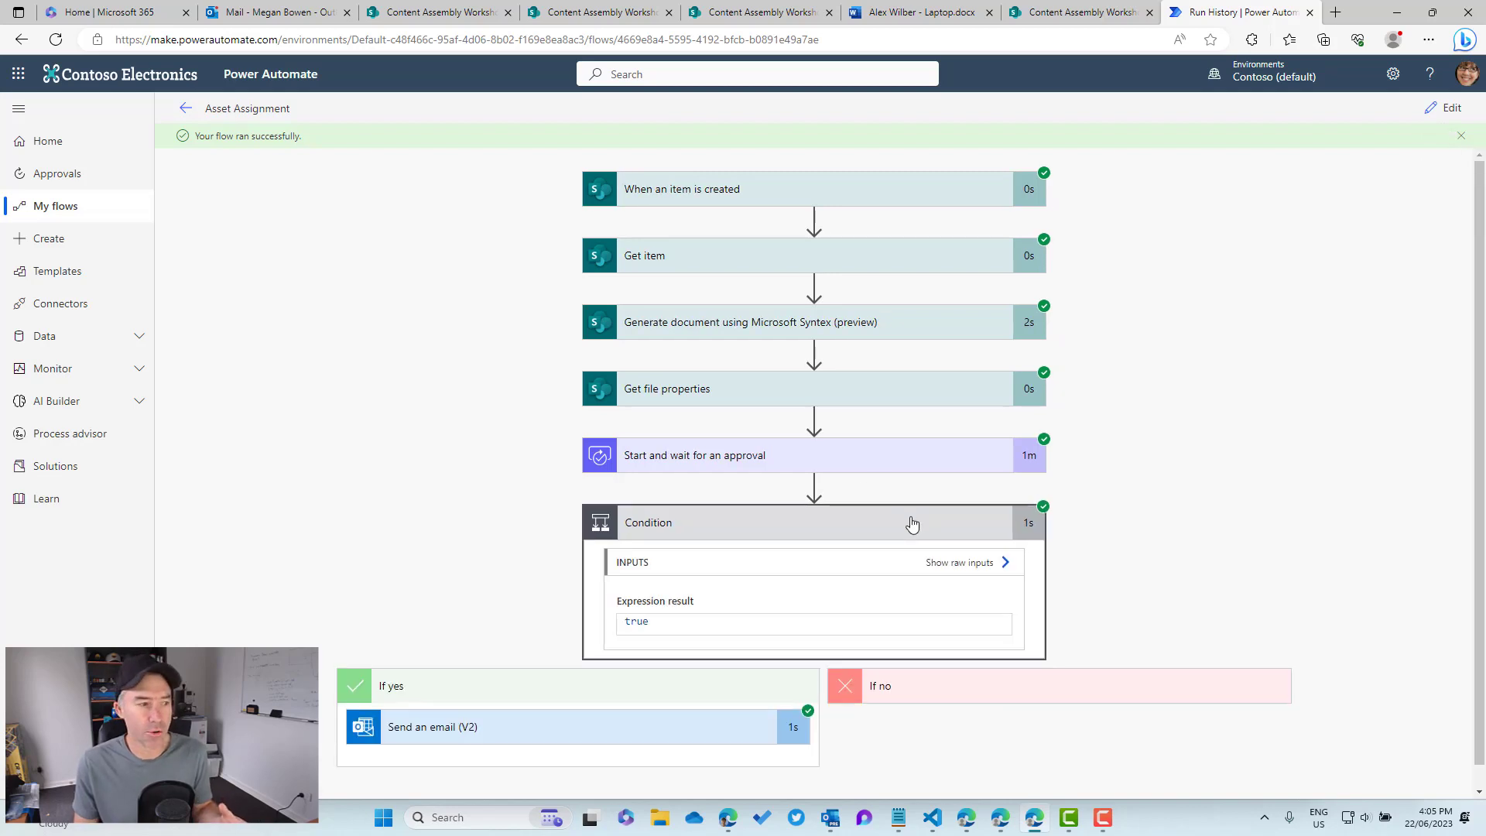
pyautogui.click(257, 14)
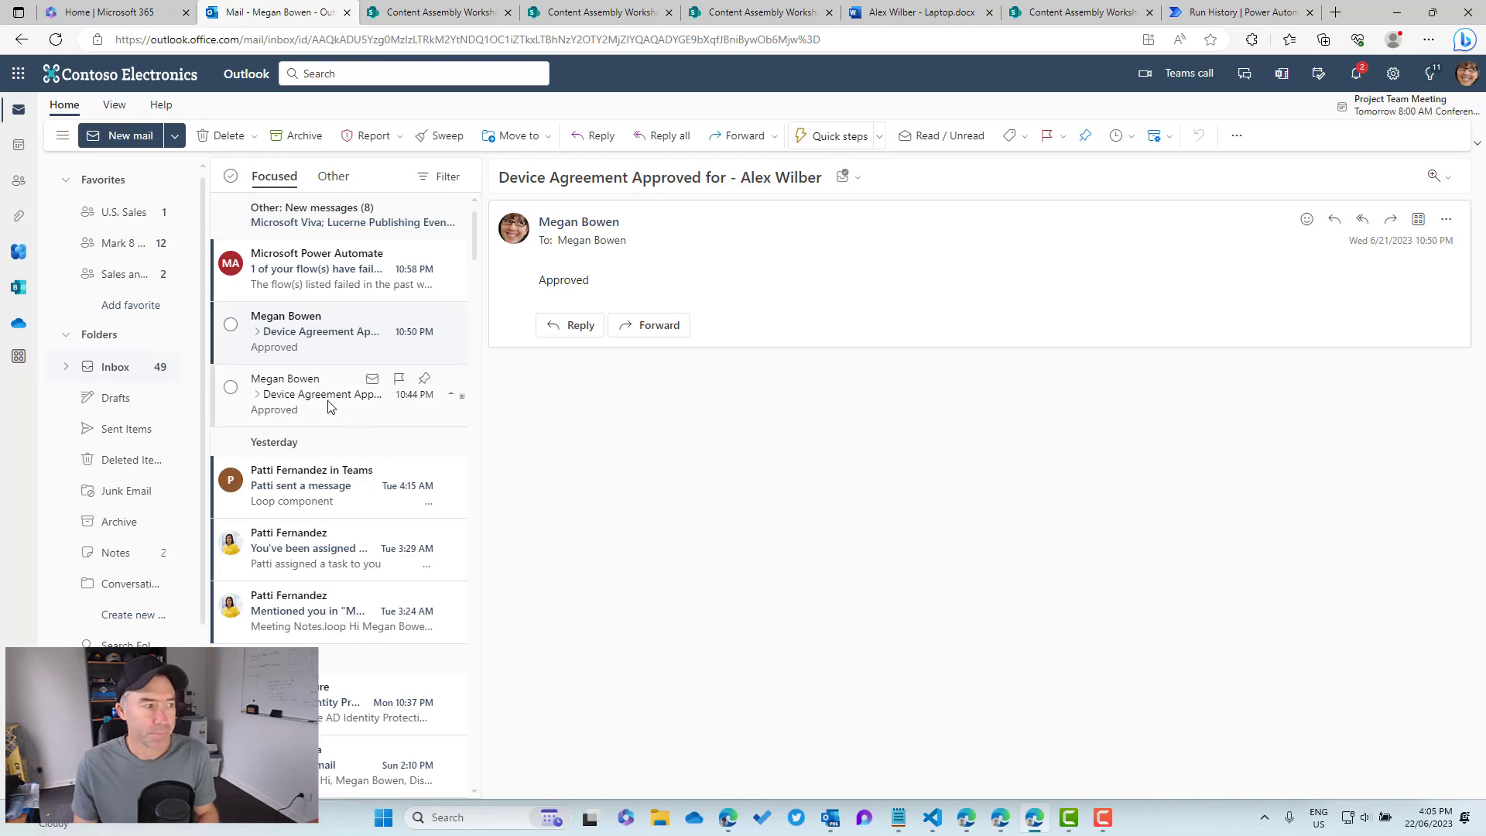
pyautogui.click(317, 284)
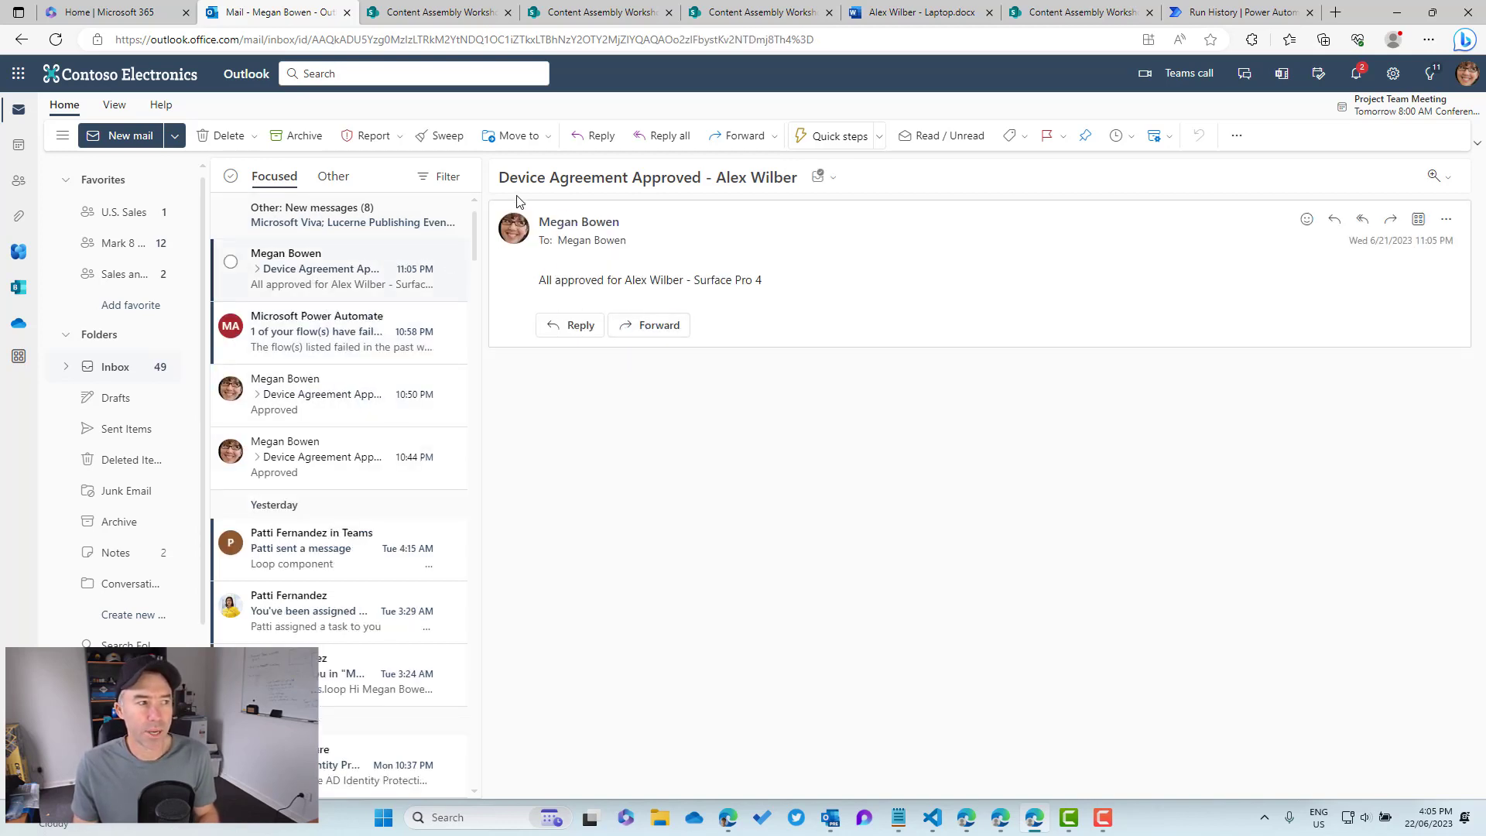
pyautogui.doubleClick(732, 177)
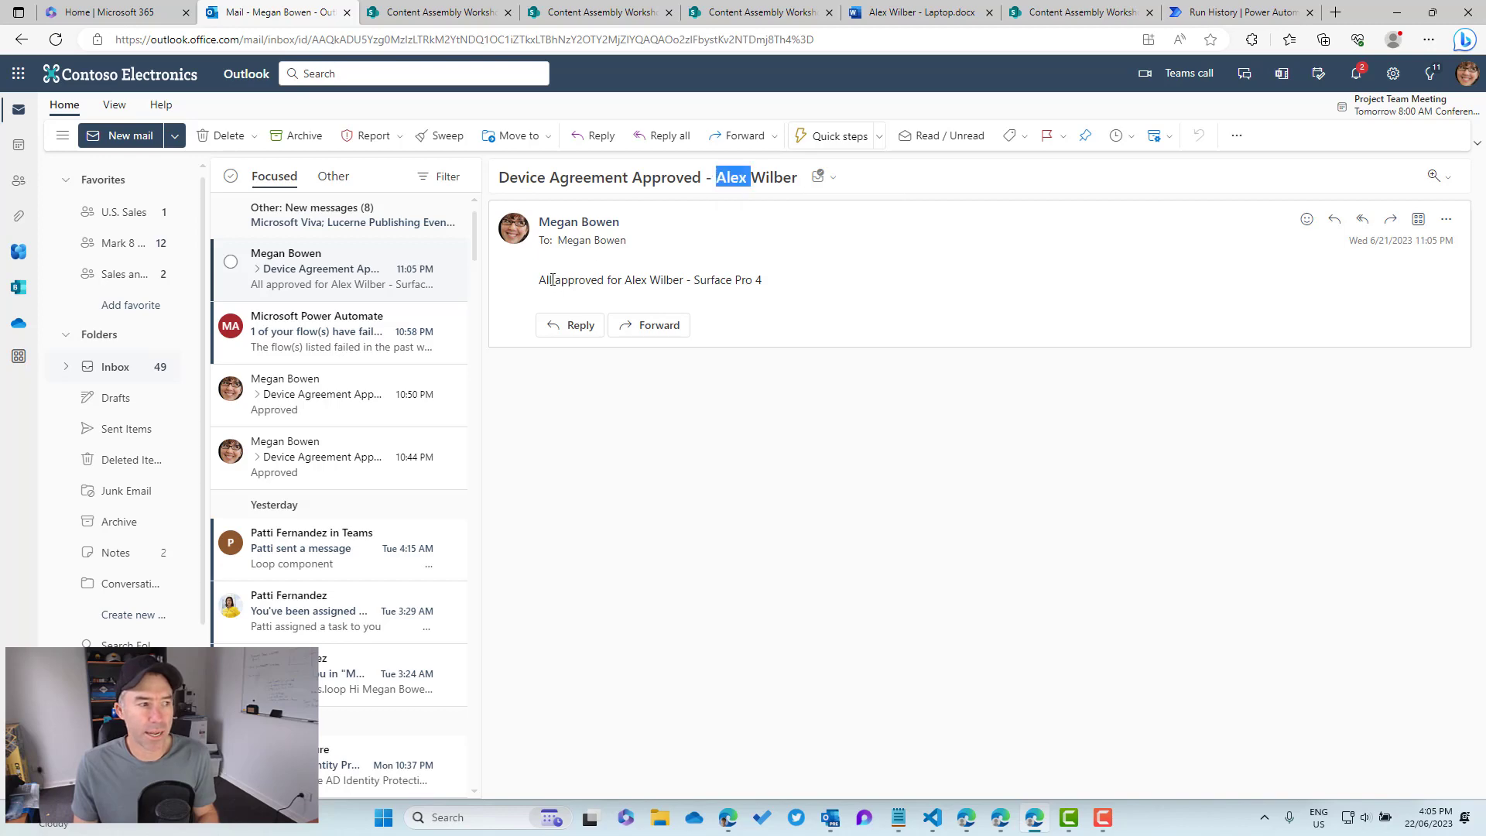
pyautogui.moveTo(553, 280); pyautogui.dragTo(752, 280)
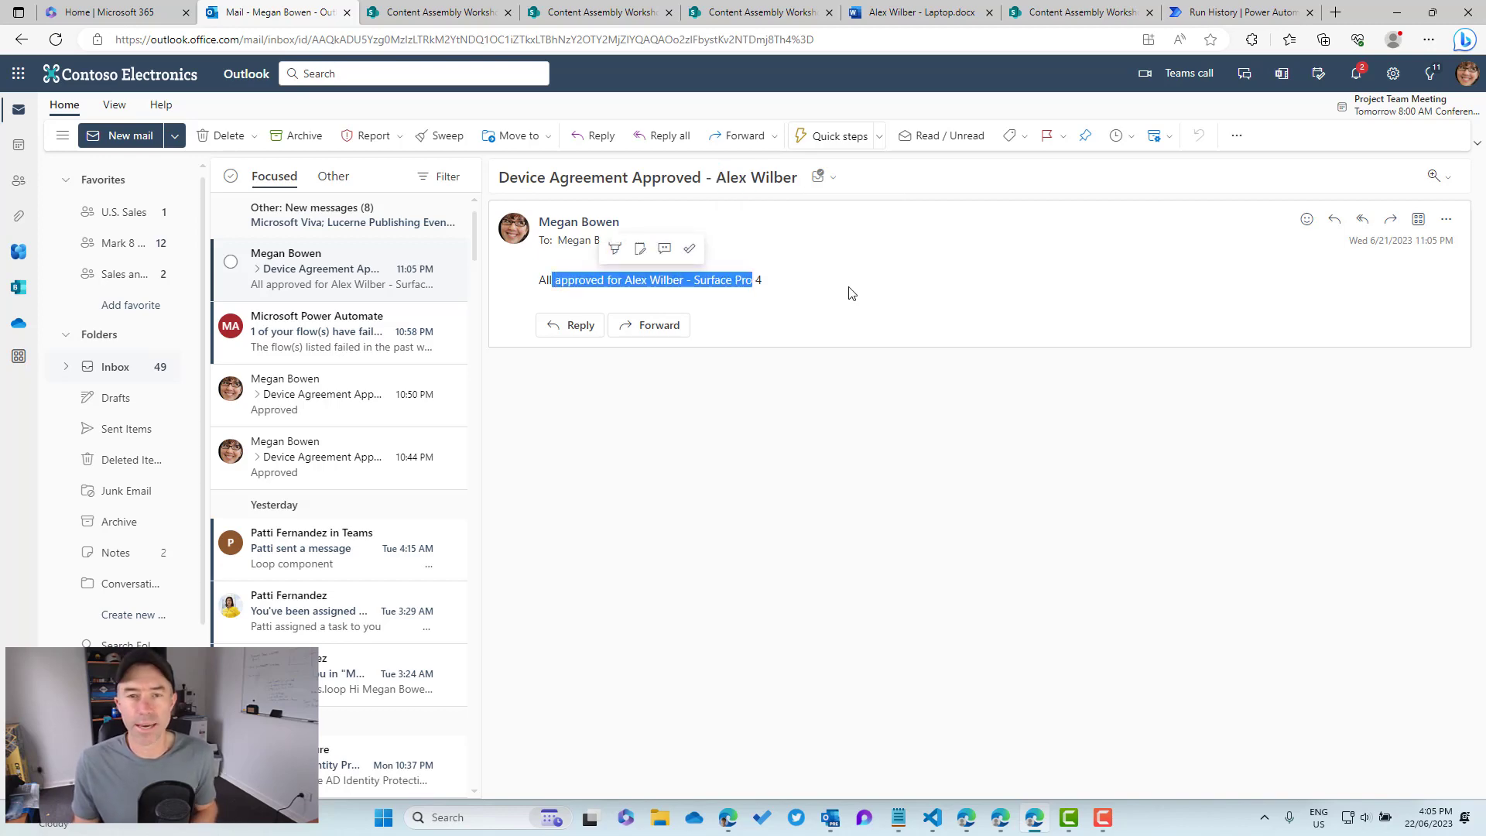